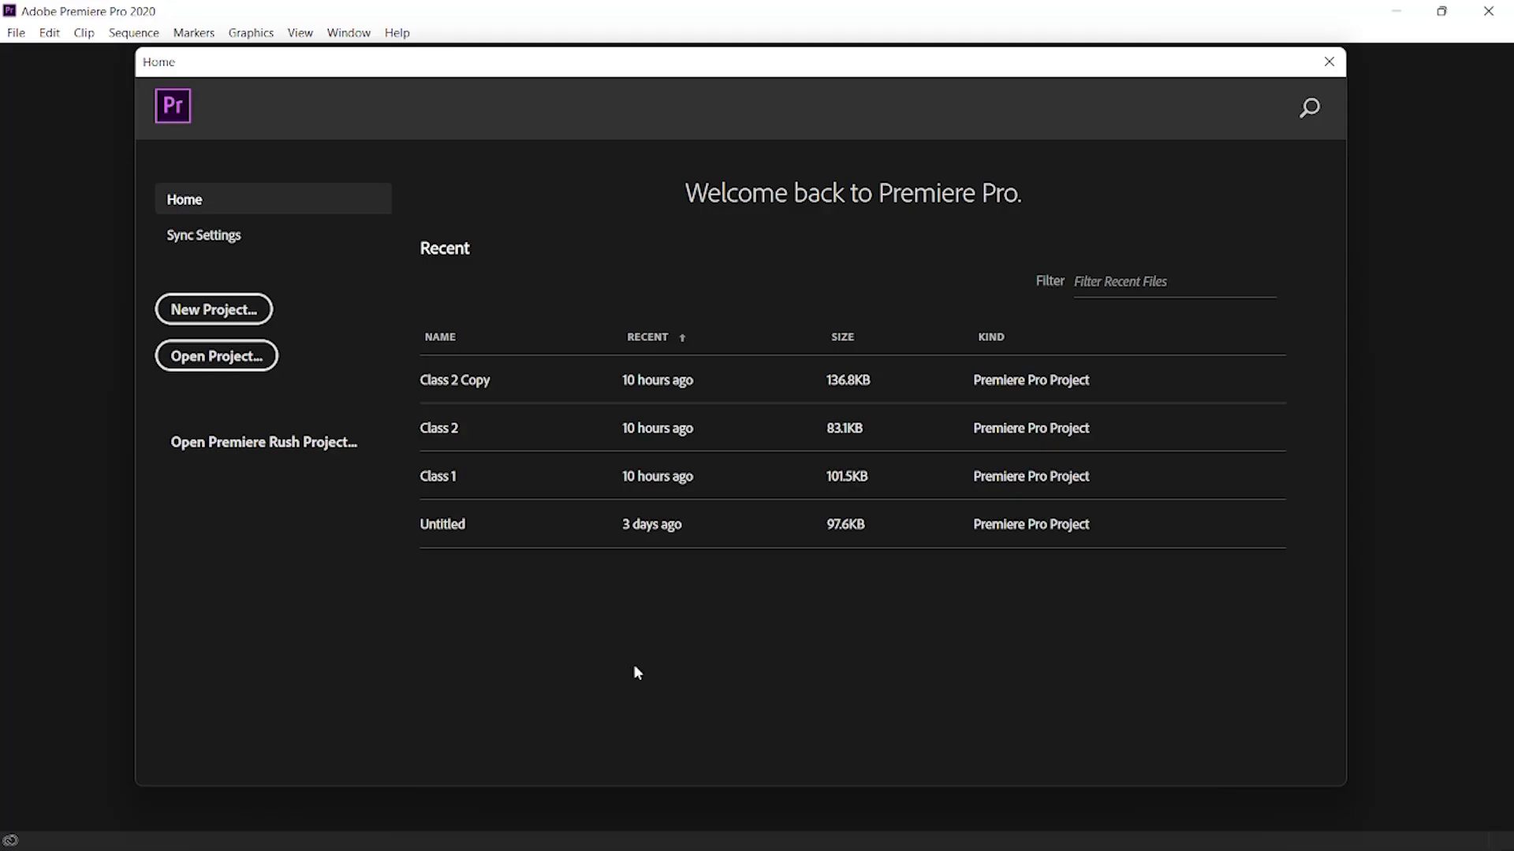
- Create a new project named 'Class 3' saved in the Classes\Class 3 folder
click(237, 313)
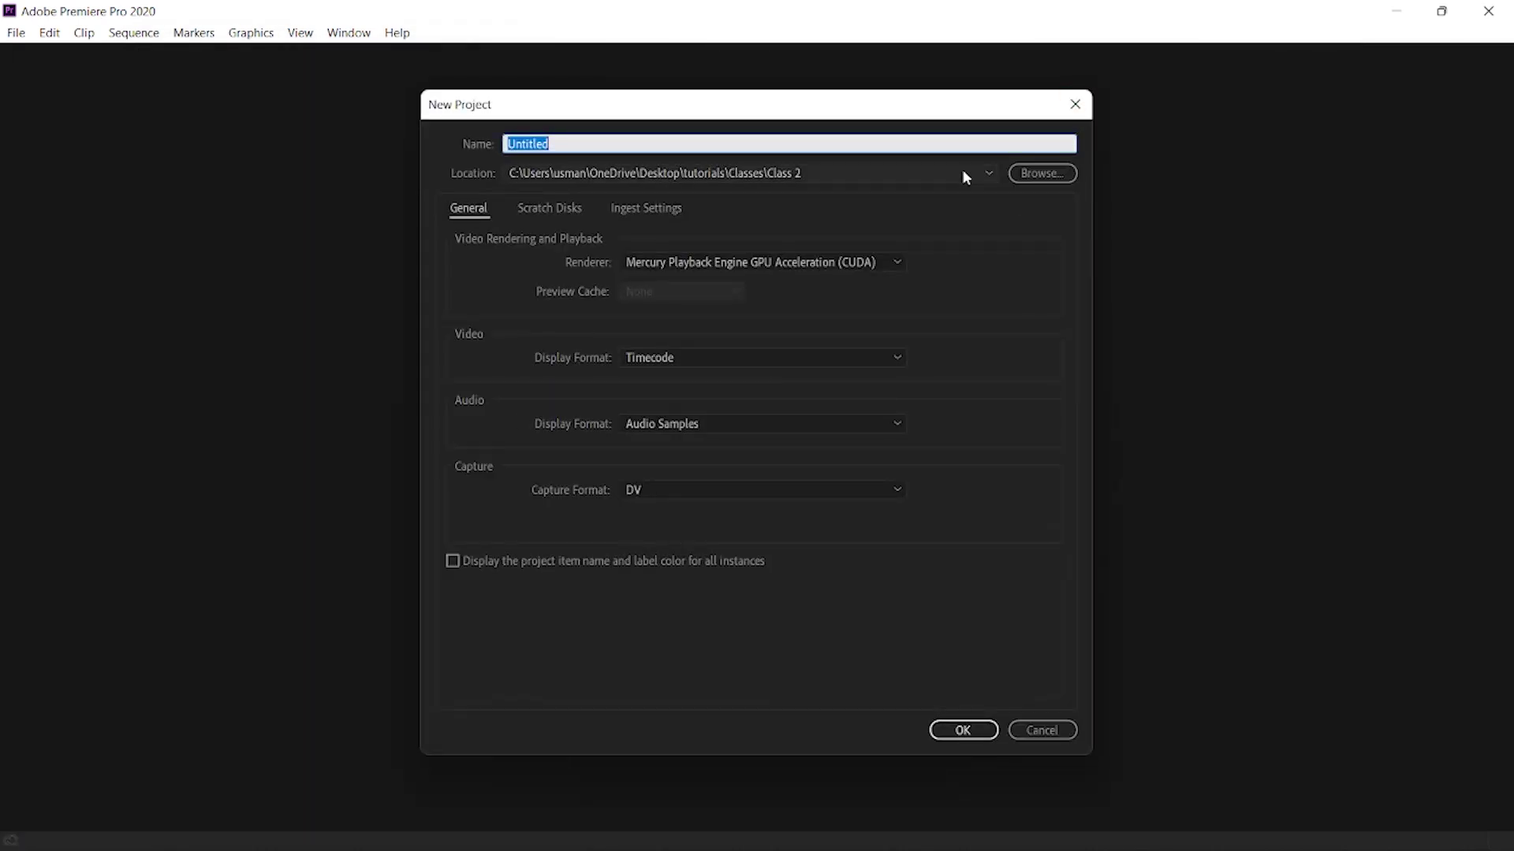
click(931, 180)
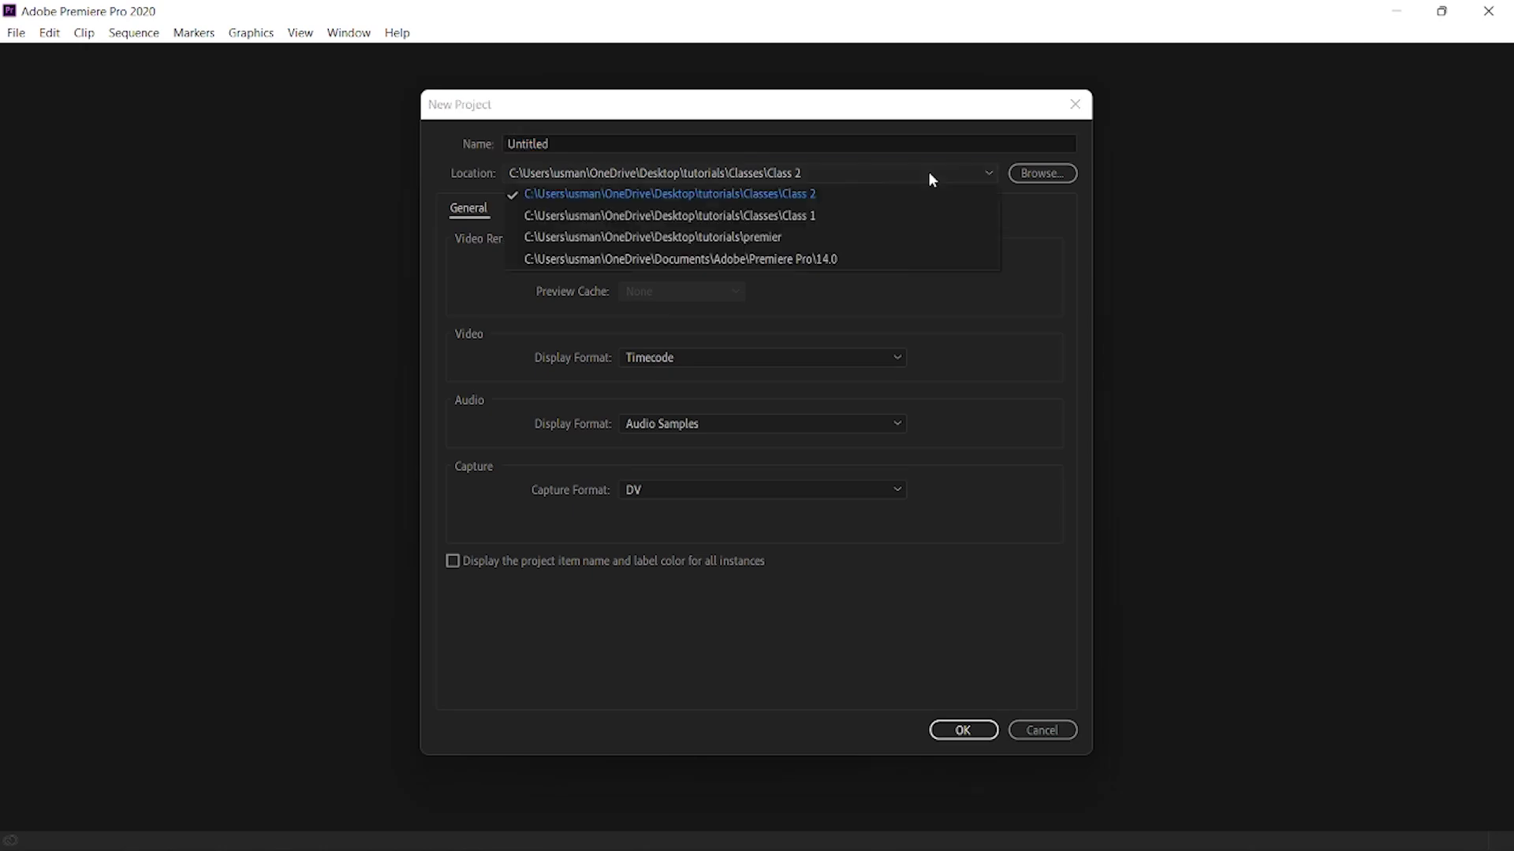
click(929, 174)
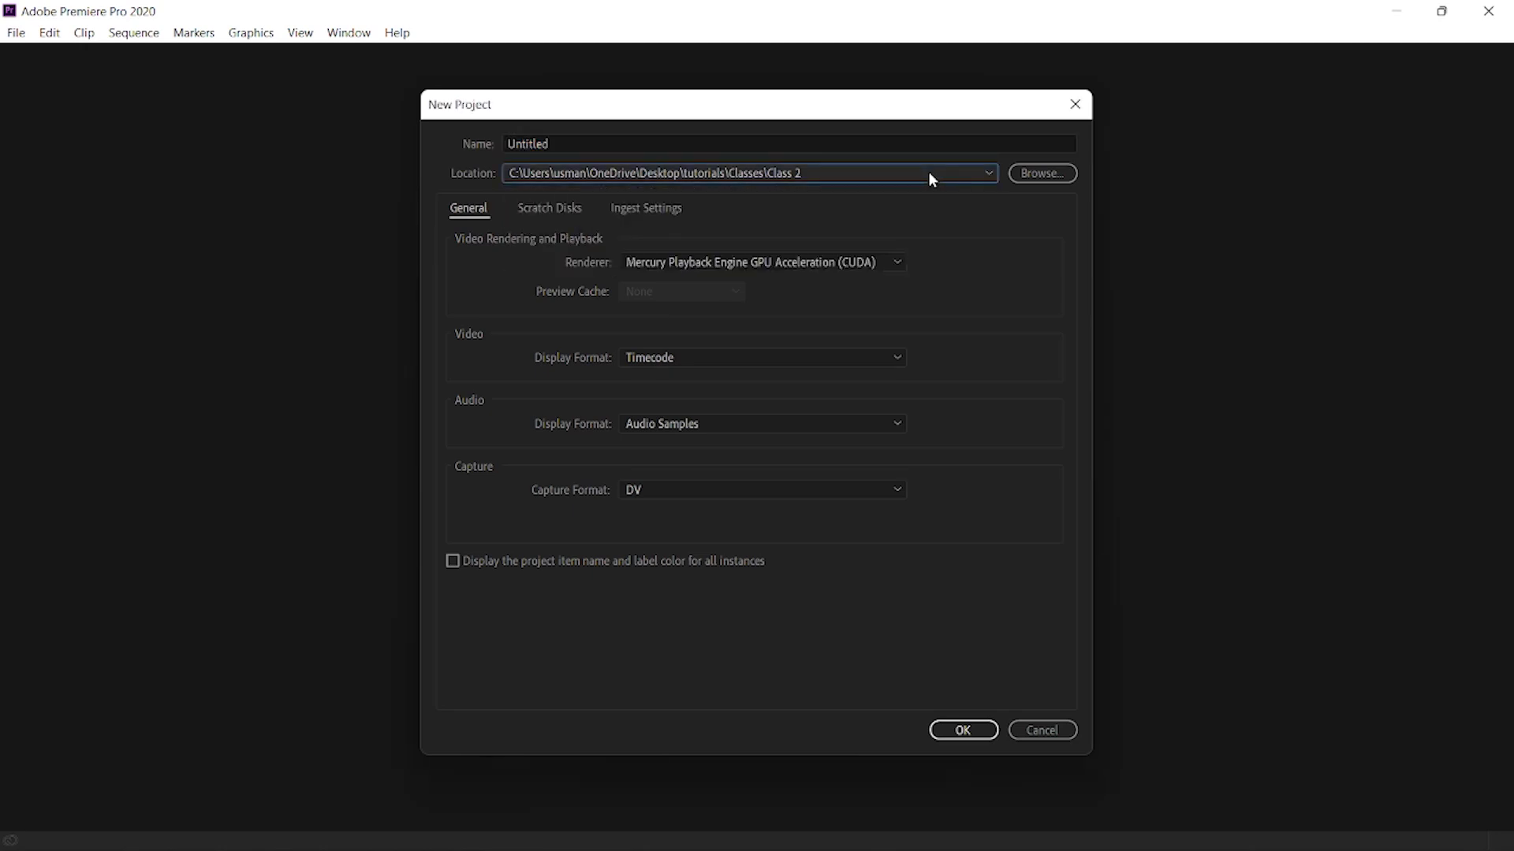
click(1048, 175)
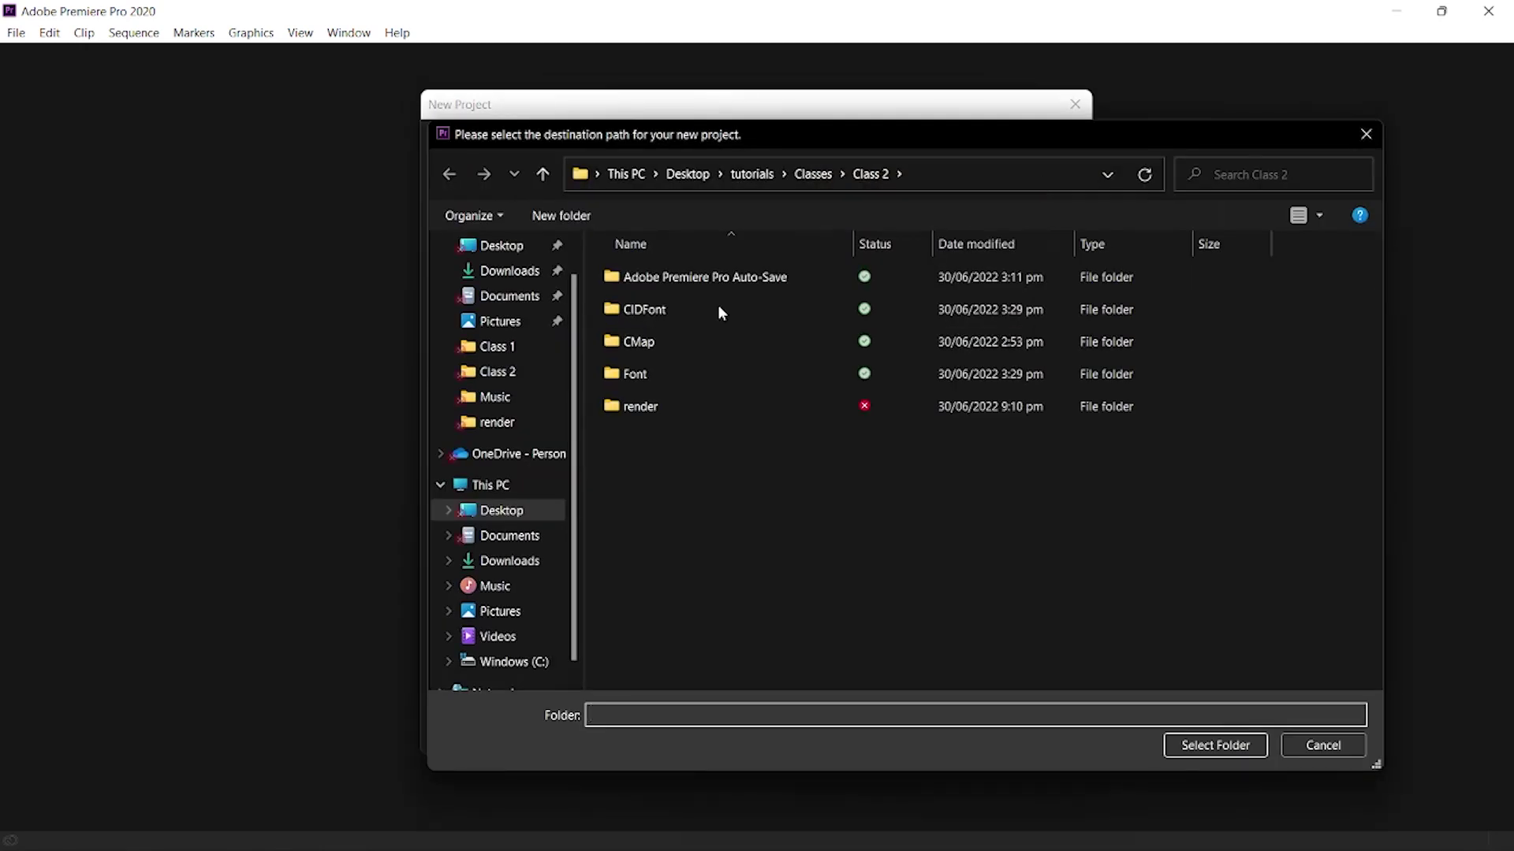
click(812, 173)
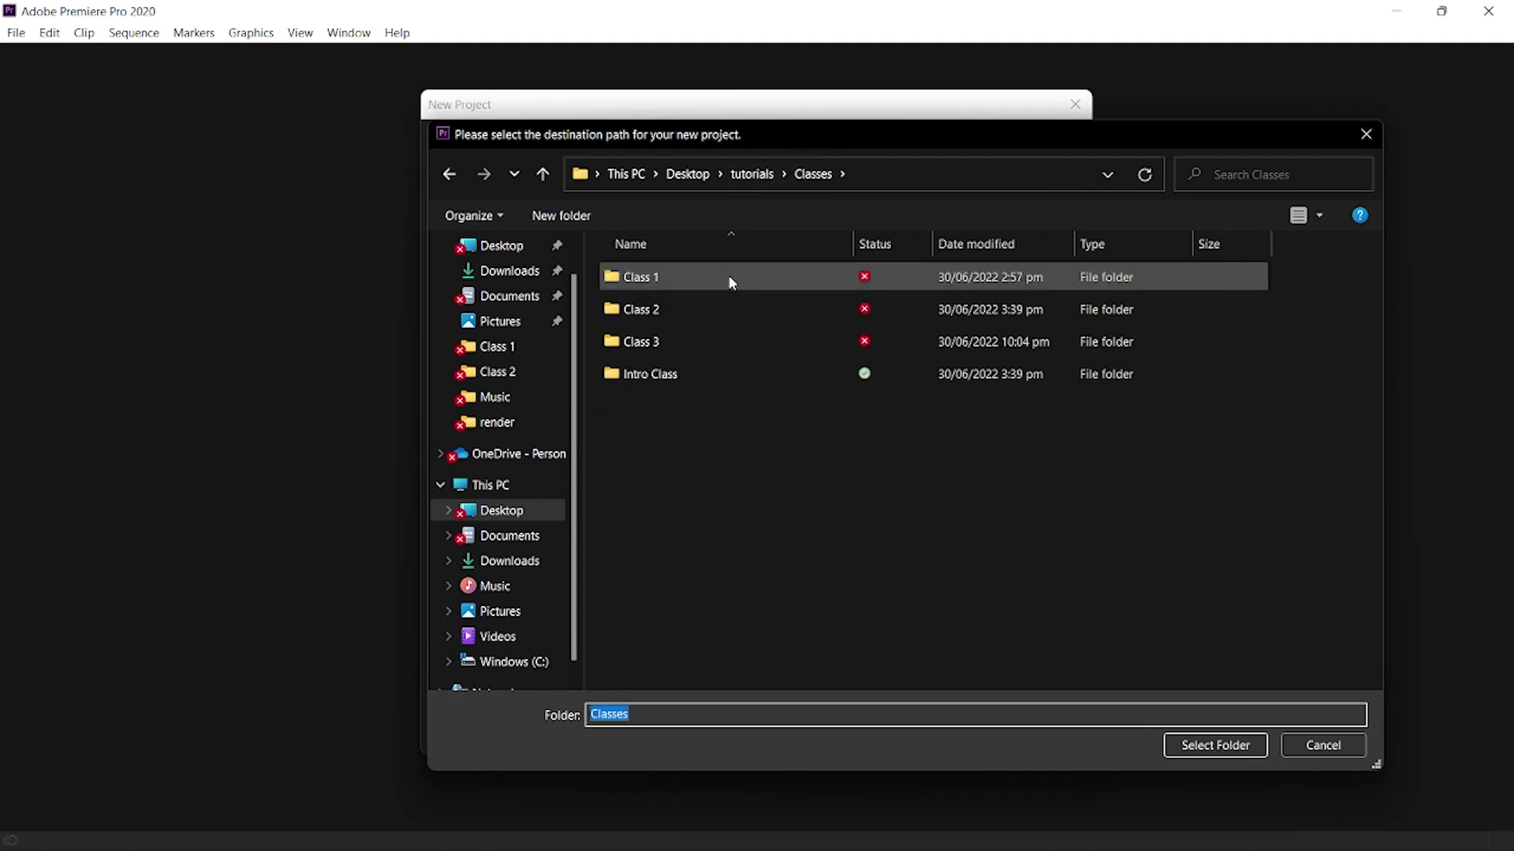
double_click(679, 342)
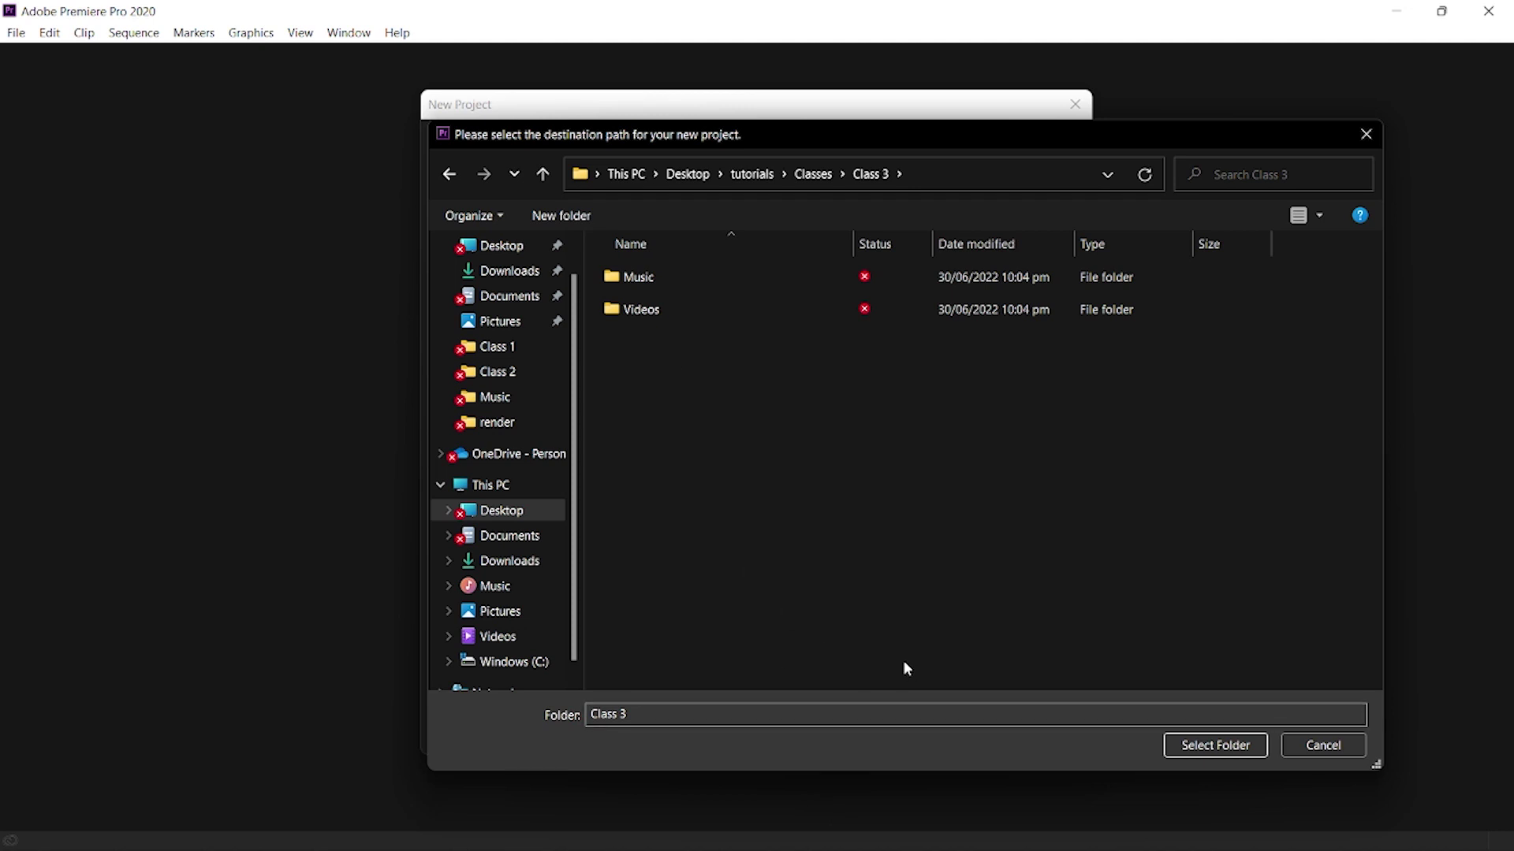
click(1197, 751)
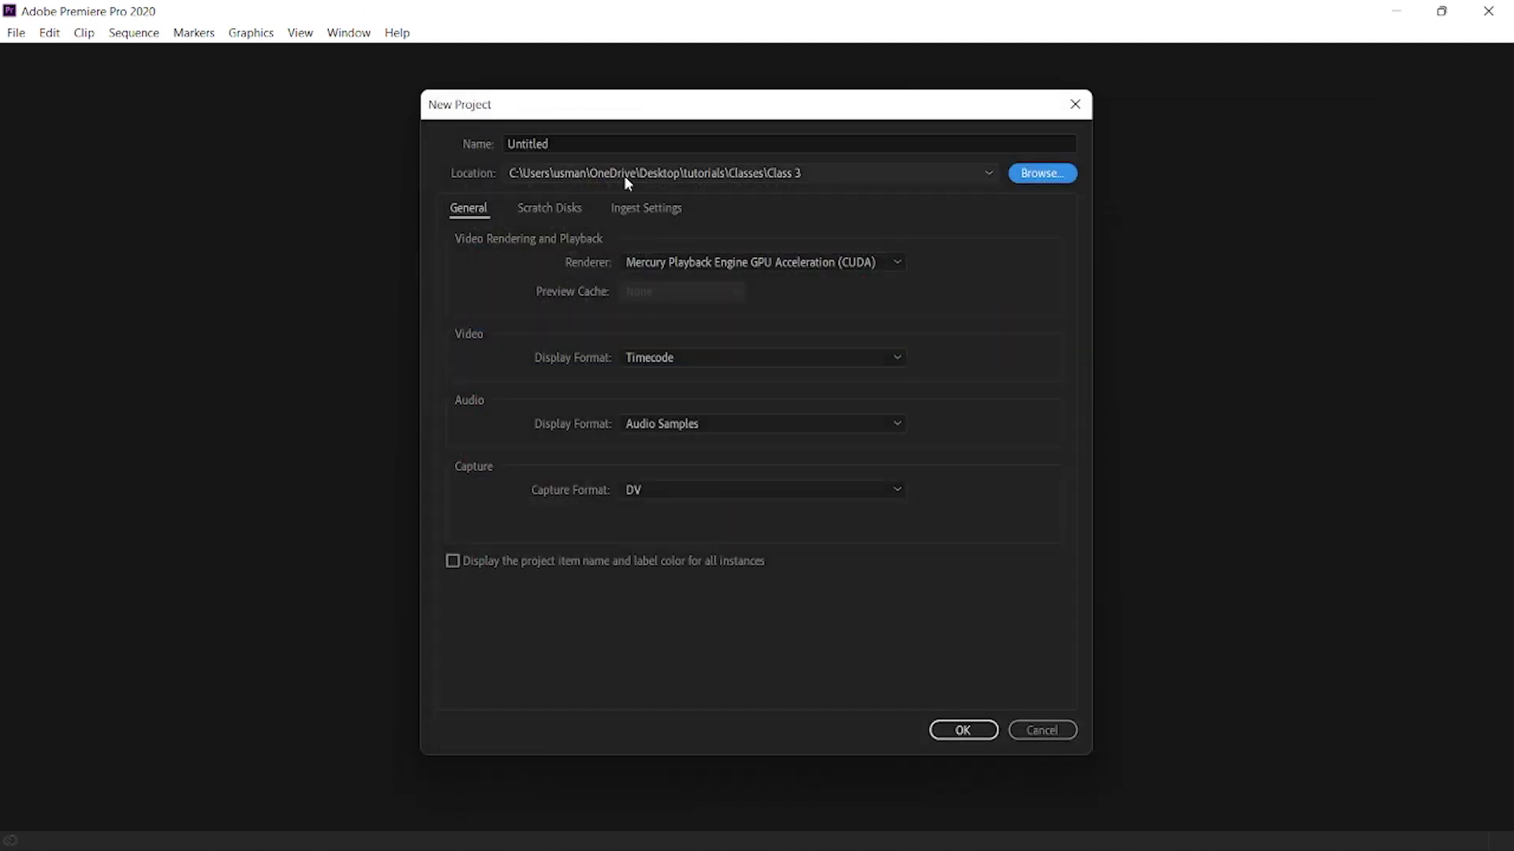
double_click(575, 142)
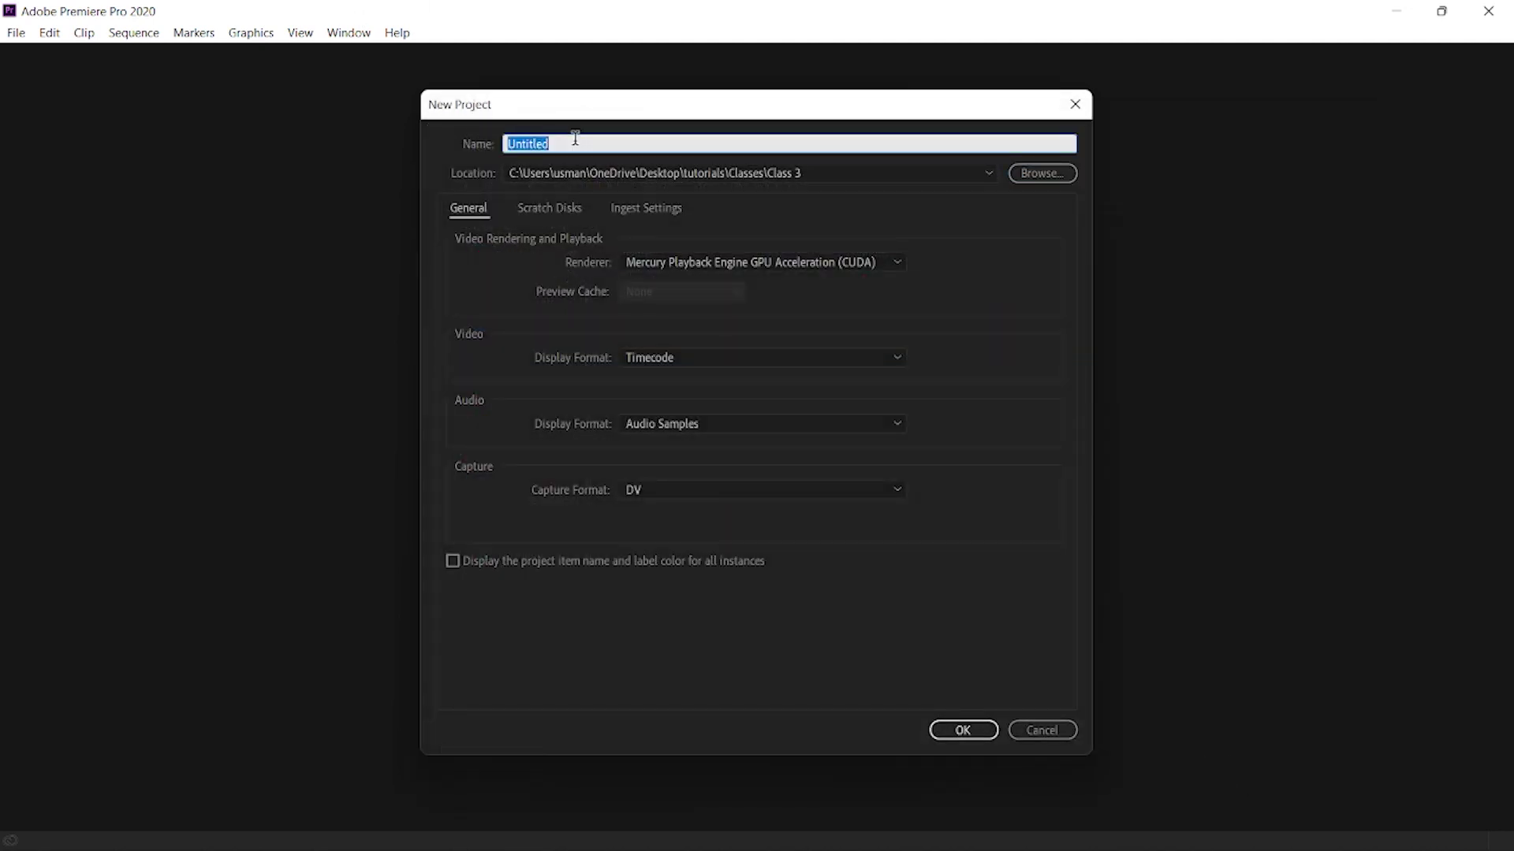
text(Class 3)
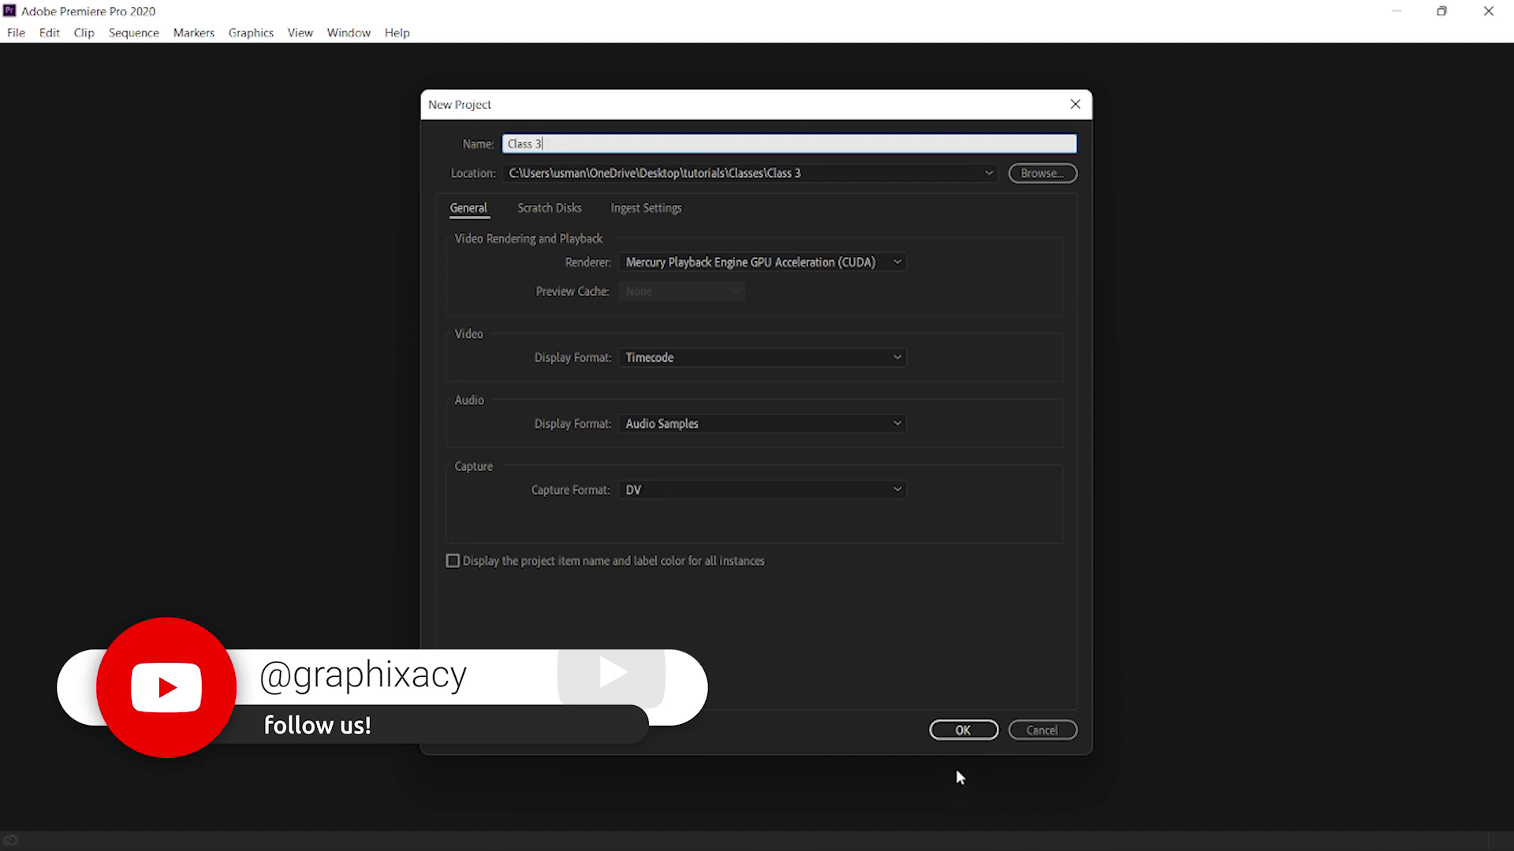
click(963, 730)
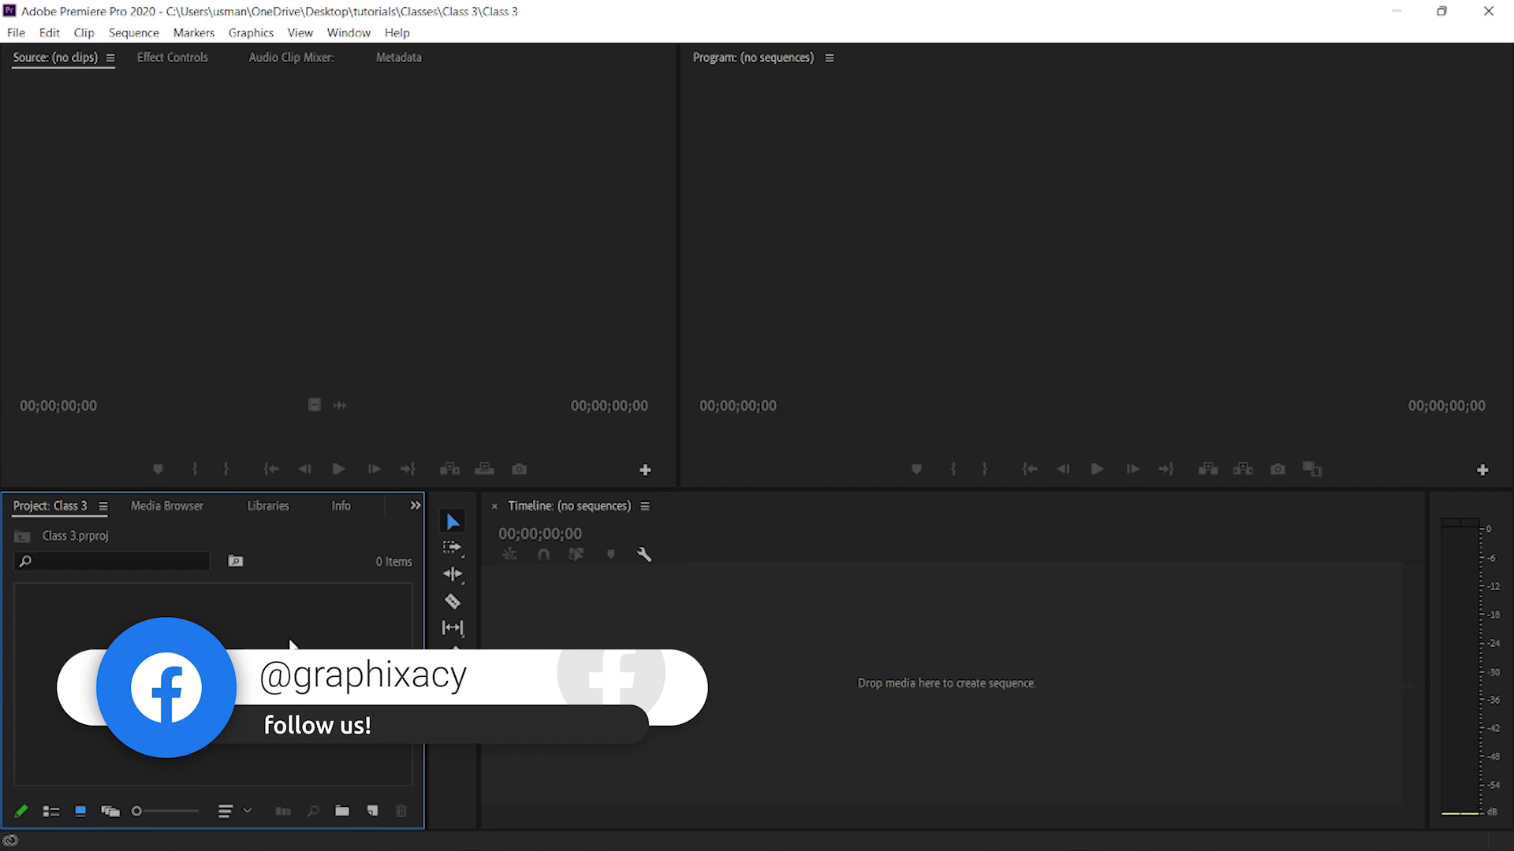
key(super+Tab)
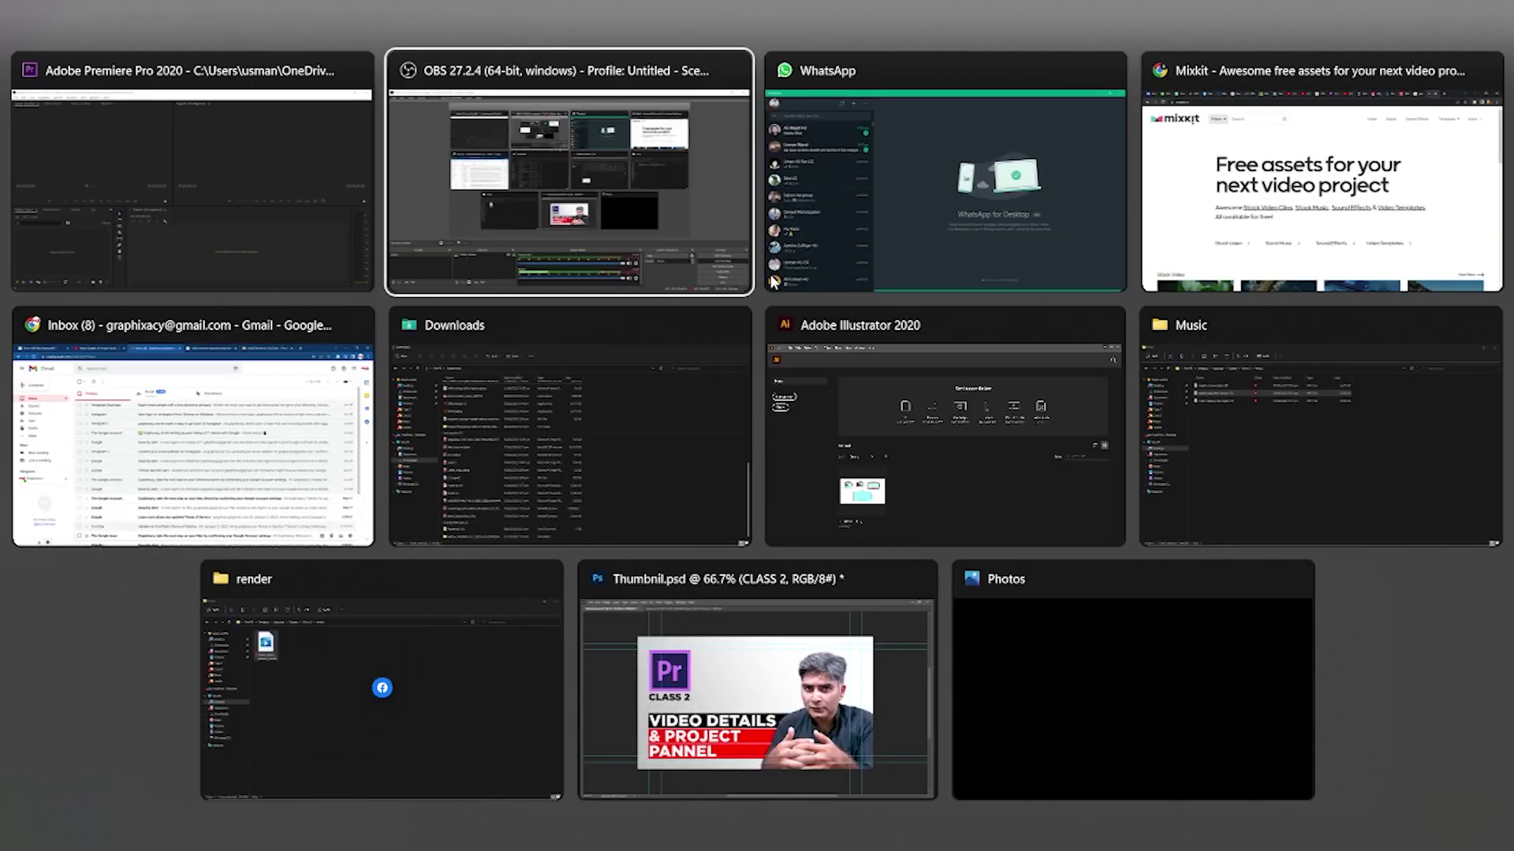
click(560, 241)
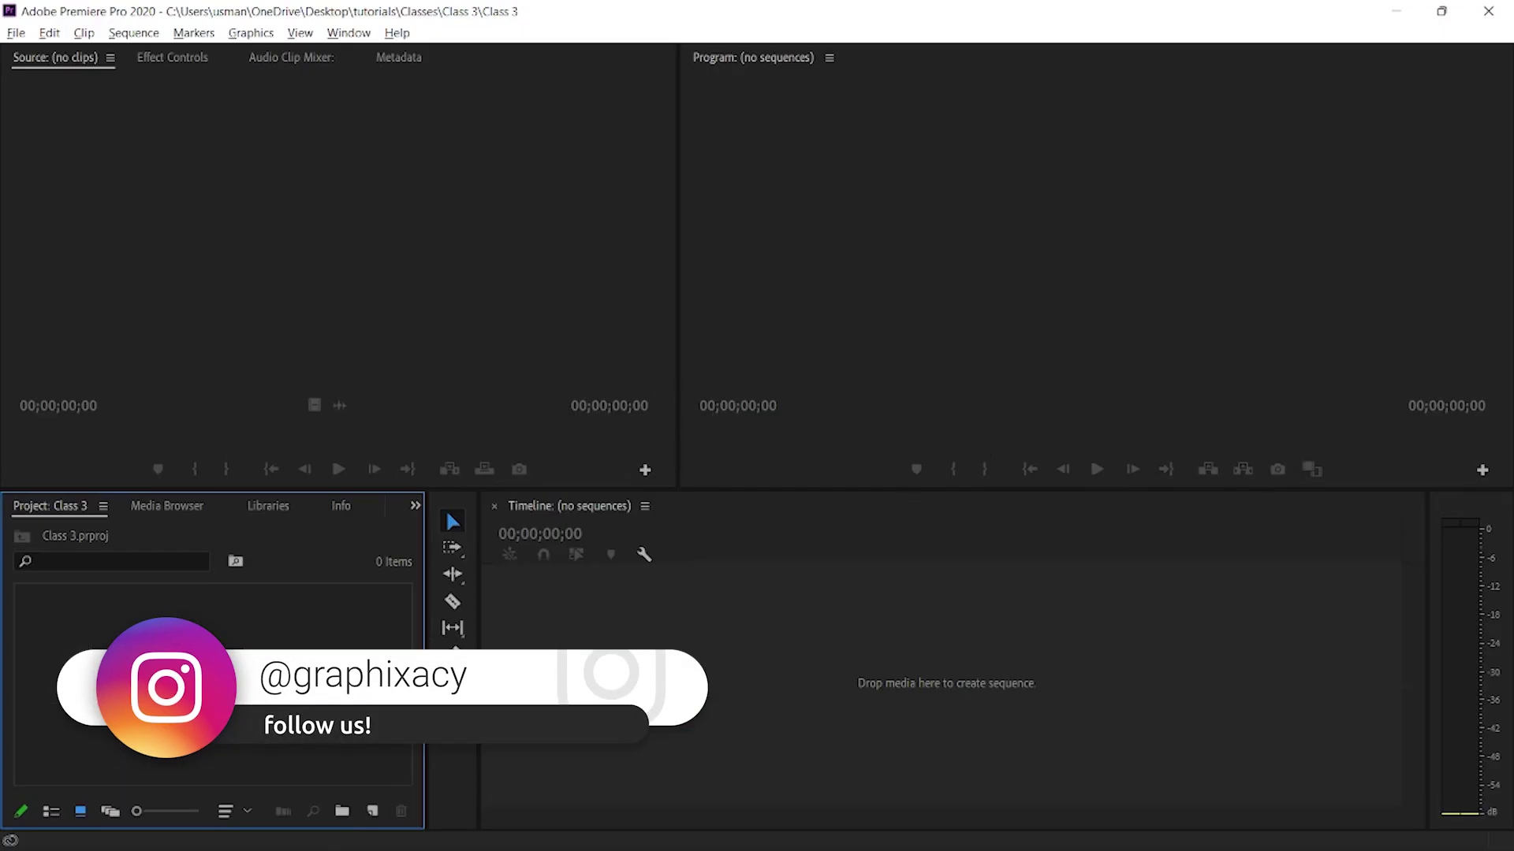
mouse_move(662, 842)
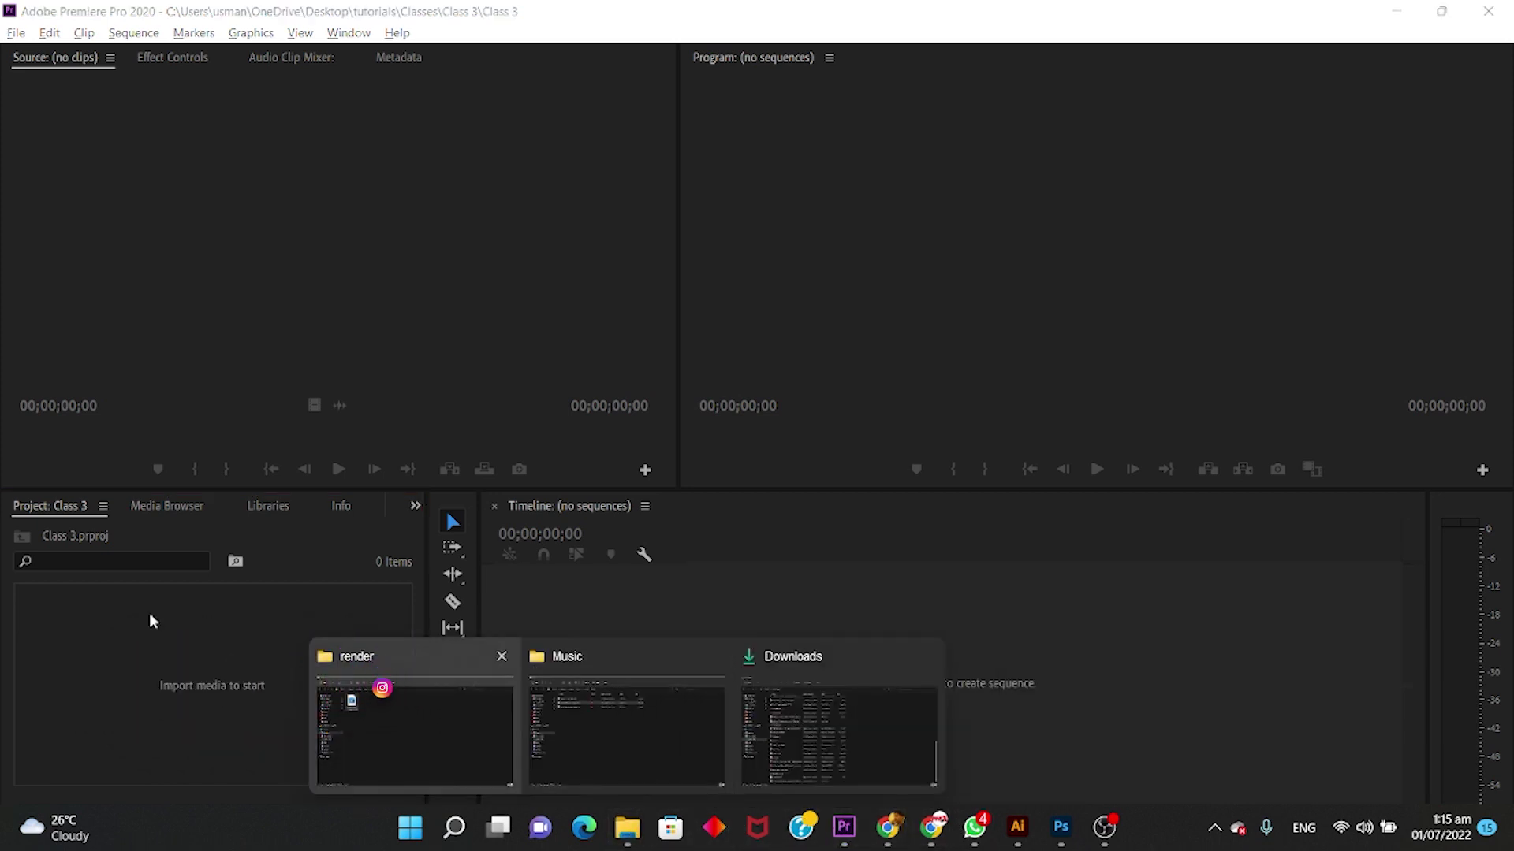
click(122, 697)
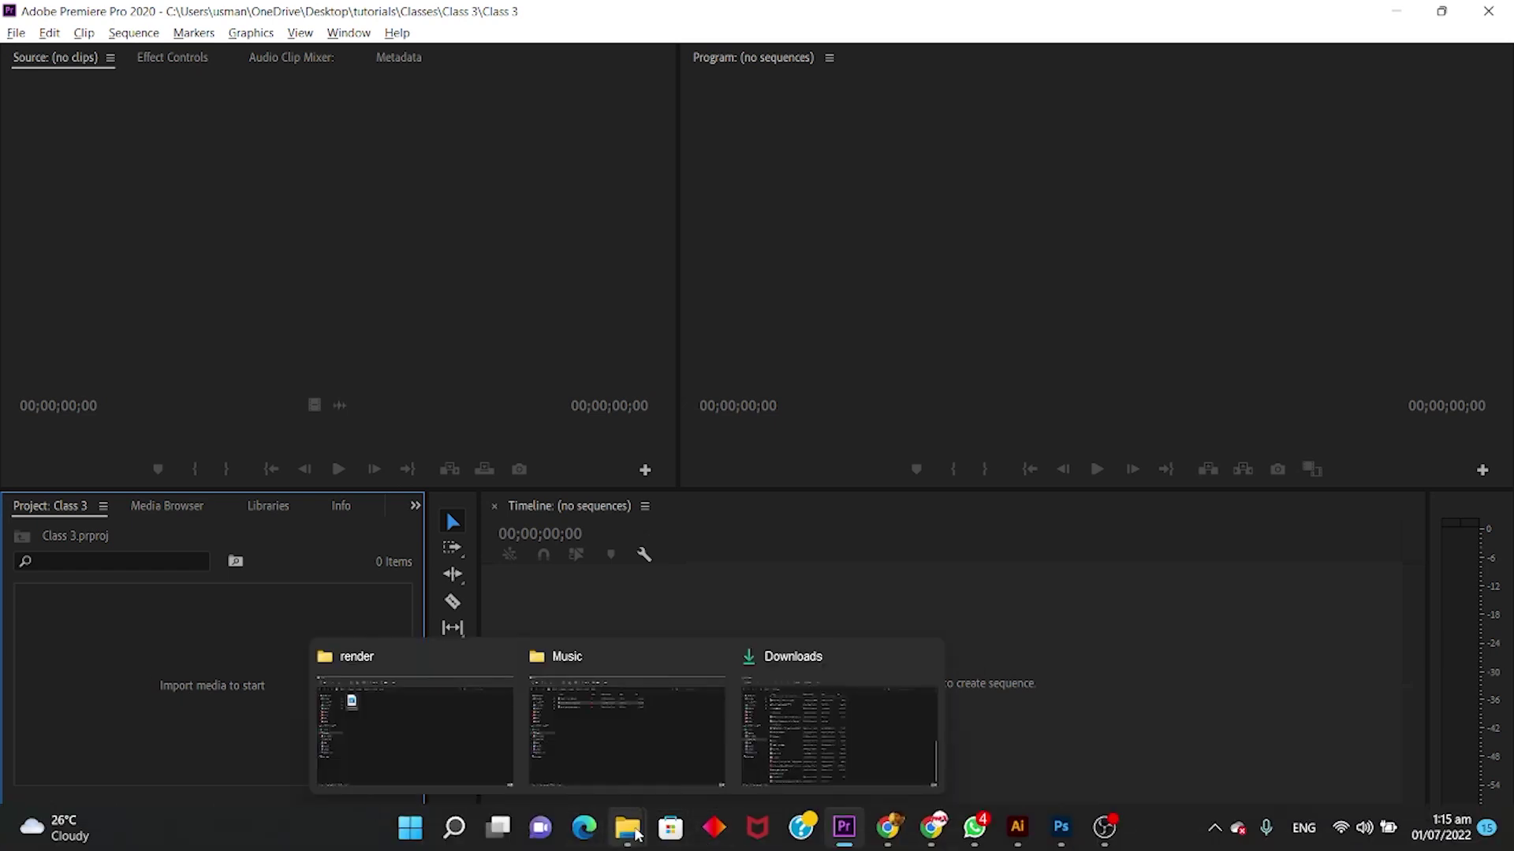
click(439, 290)
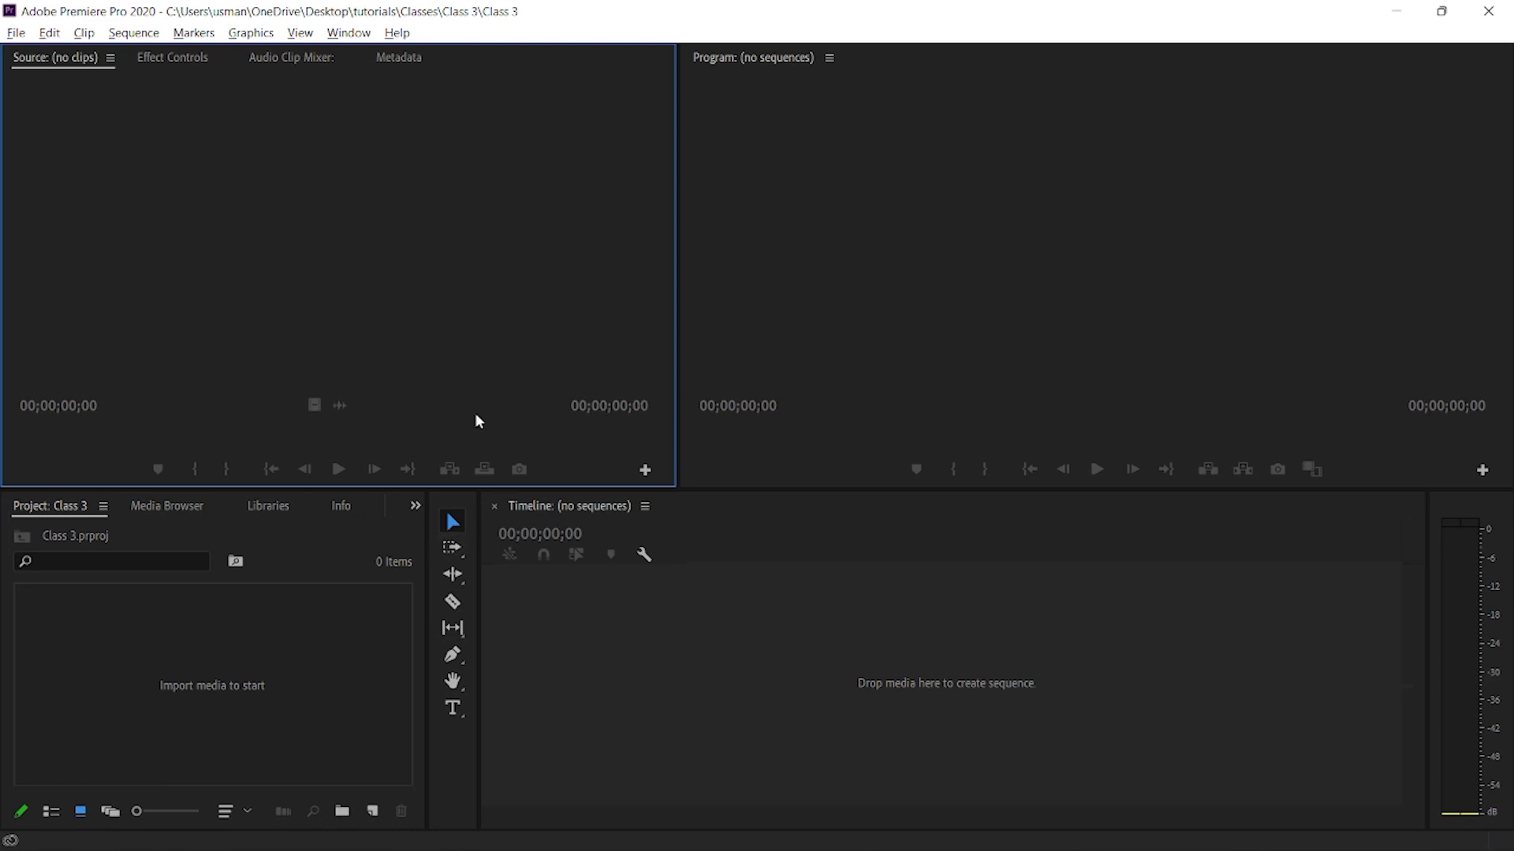
key(super+Tab)
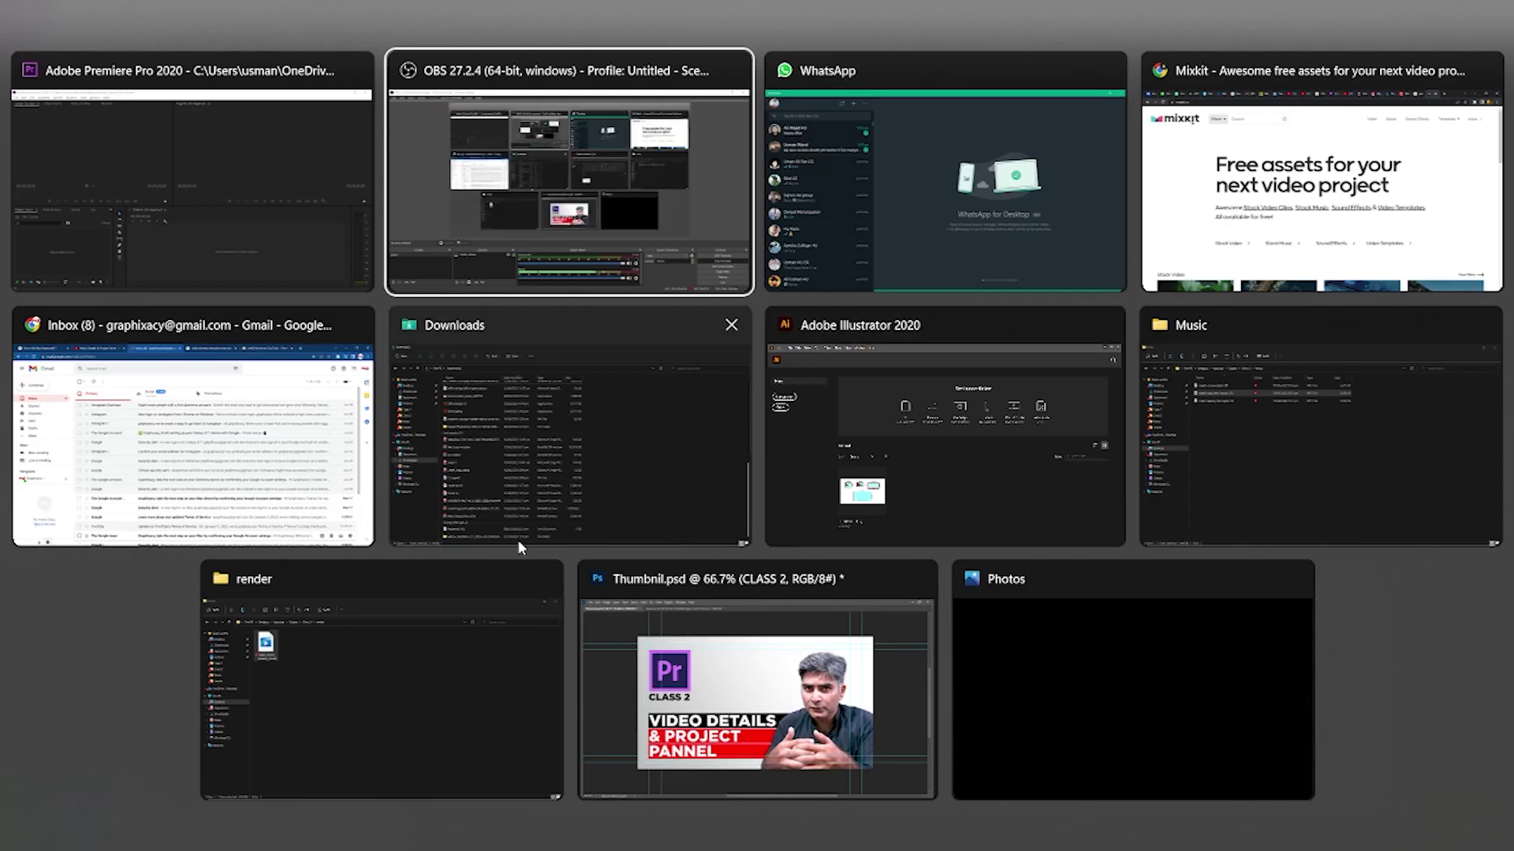
- In the Music folder's Explorer window, go up to Class 3 and open its Videos folder
click(1288, 454)
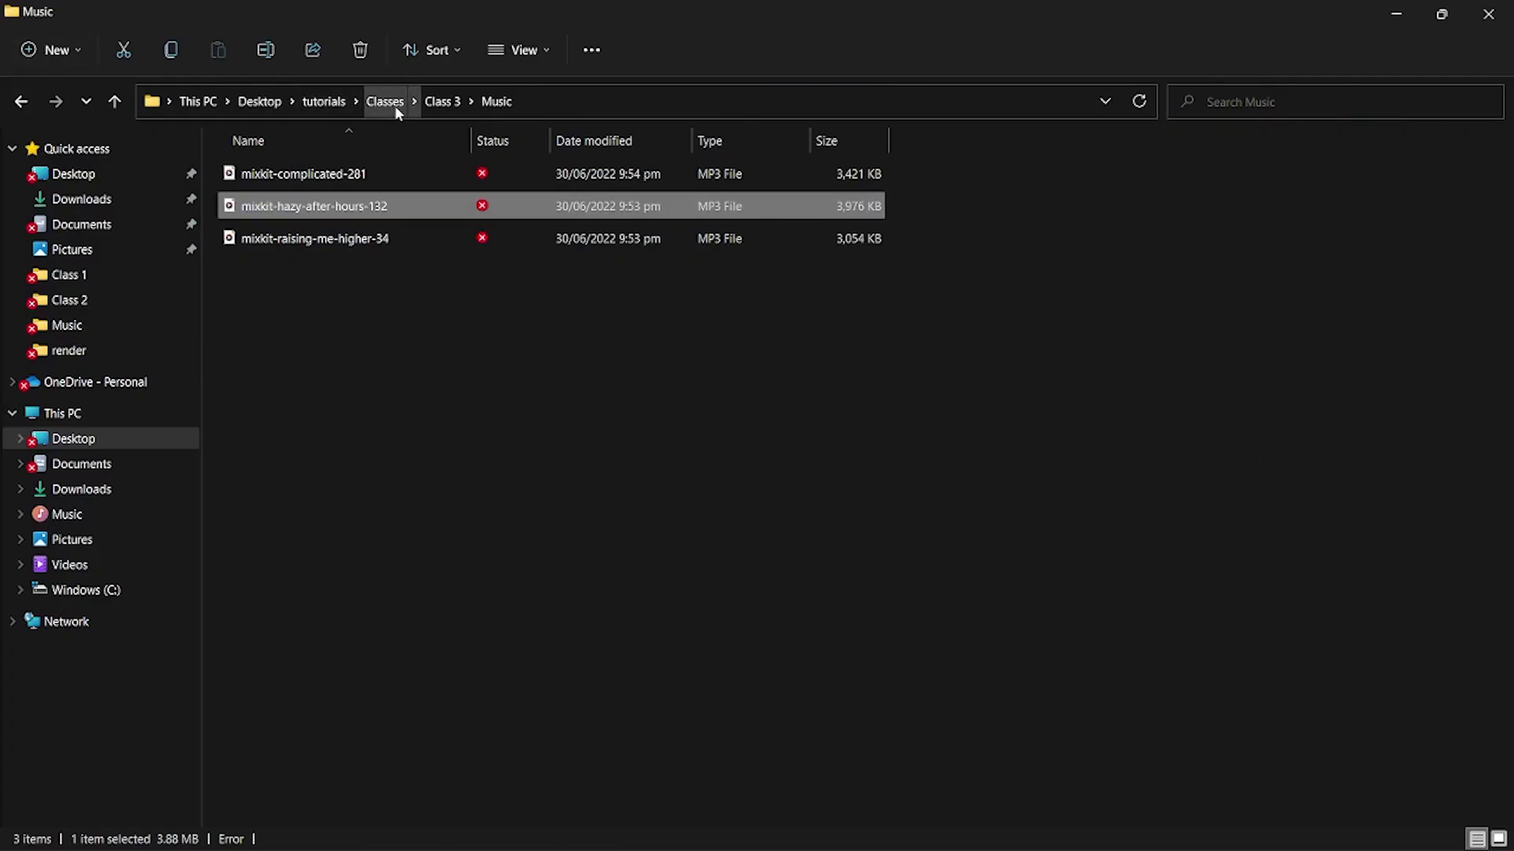
click(442, 101)
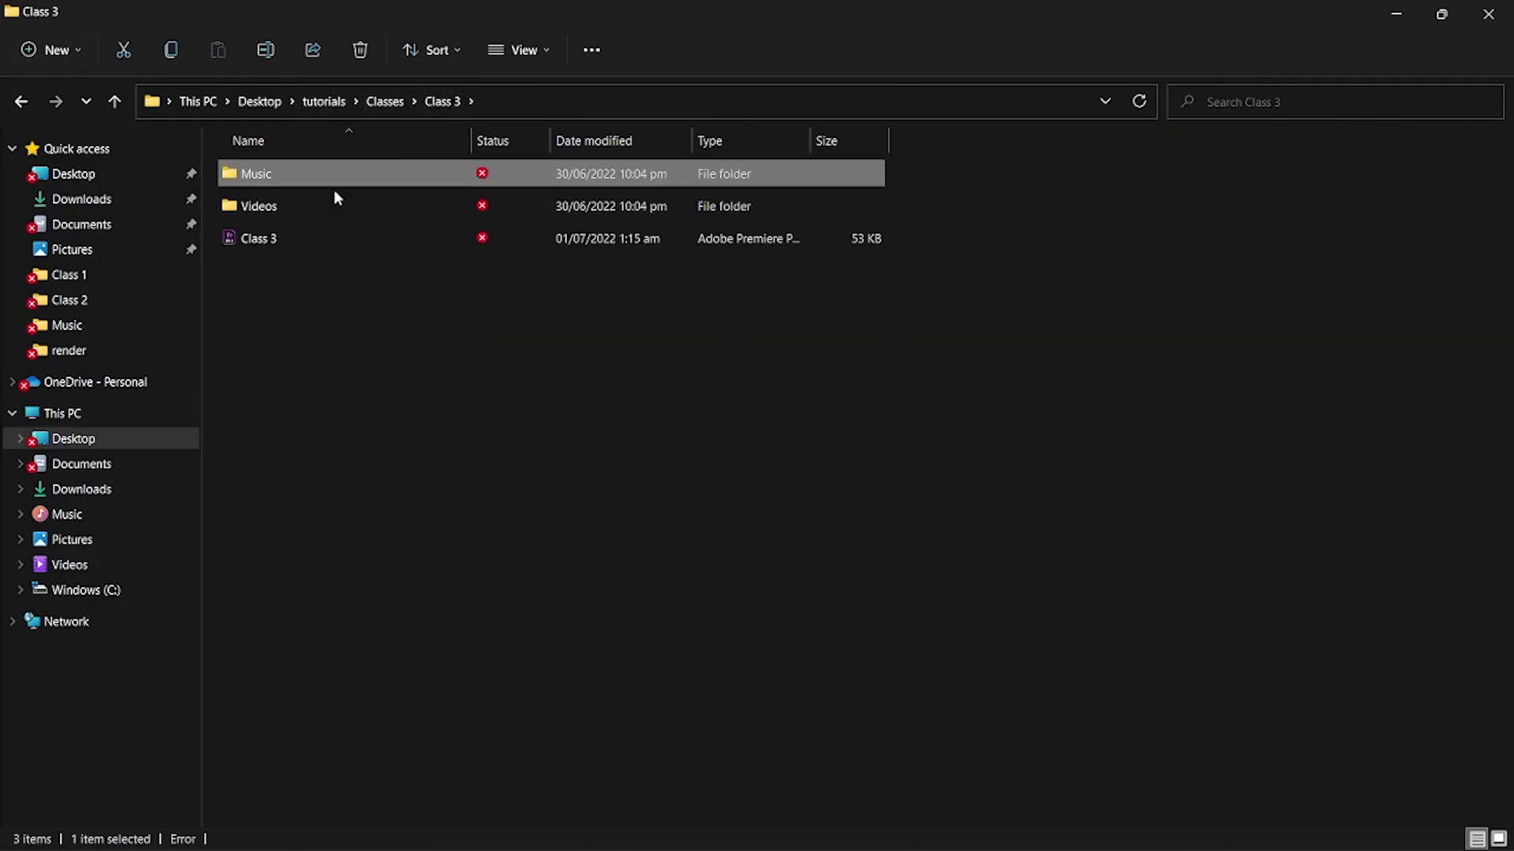
double_click(320, 211)
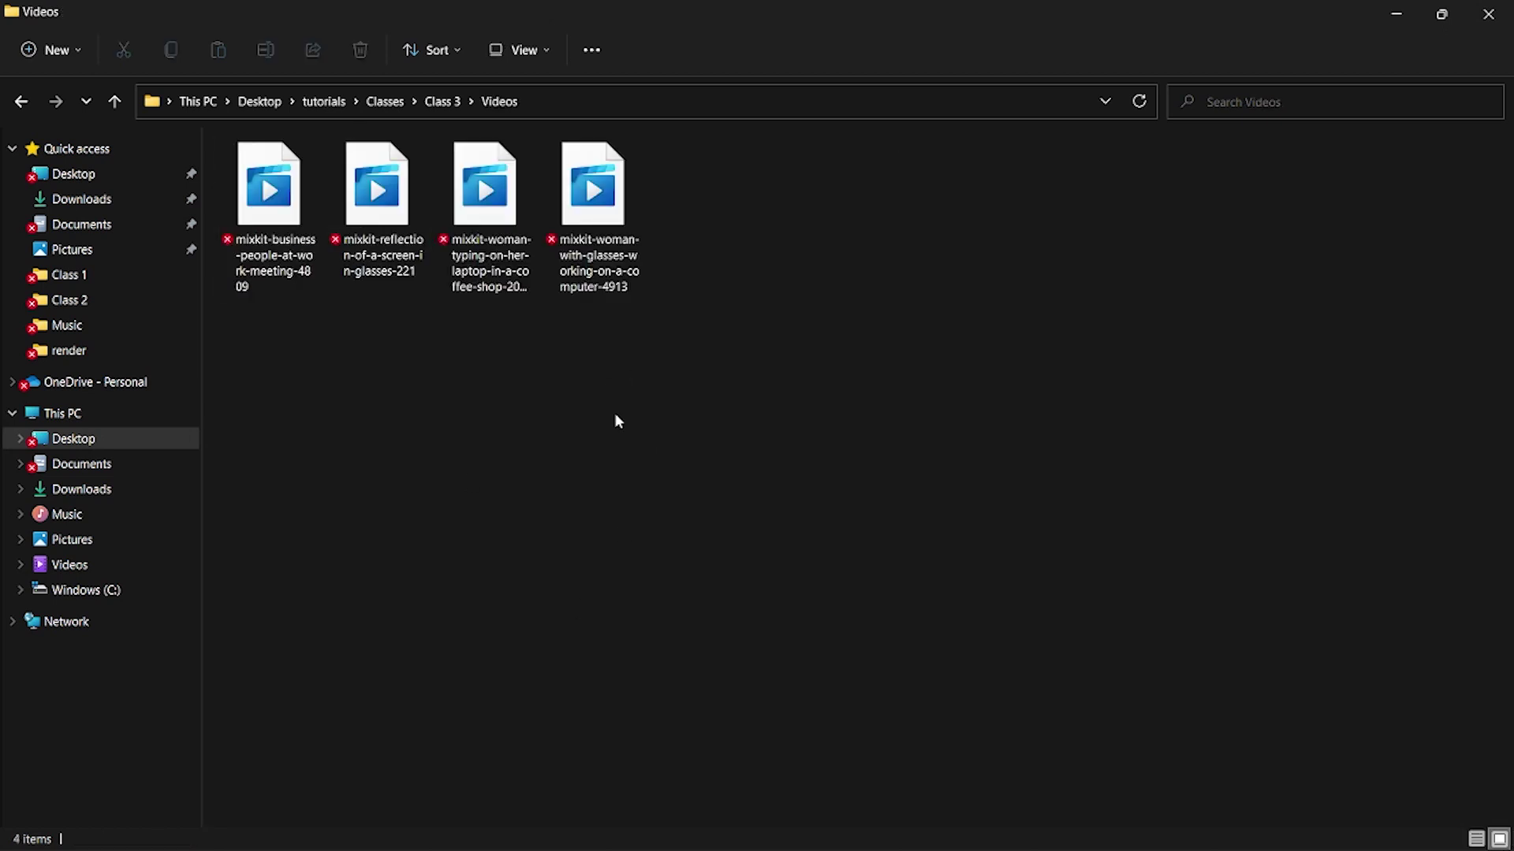
- Switch back to Premiere Pro, then bring up the window switcher again
key(alt+Tab)
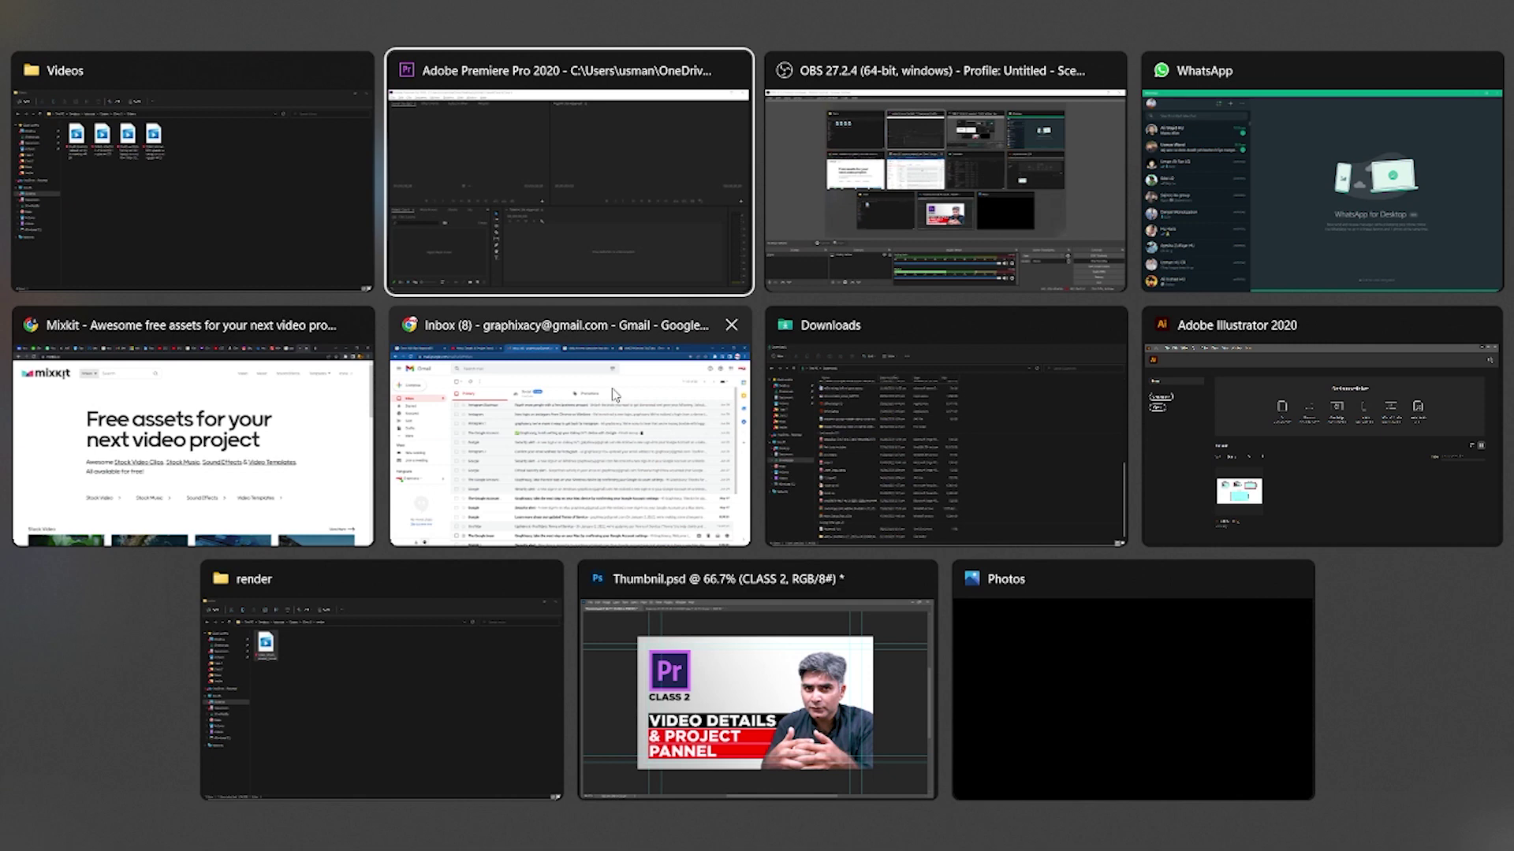
click(613, 193)
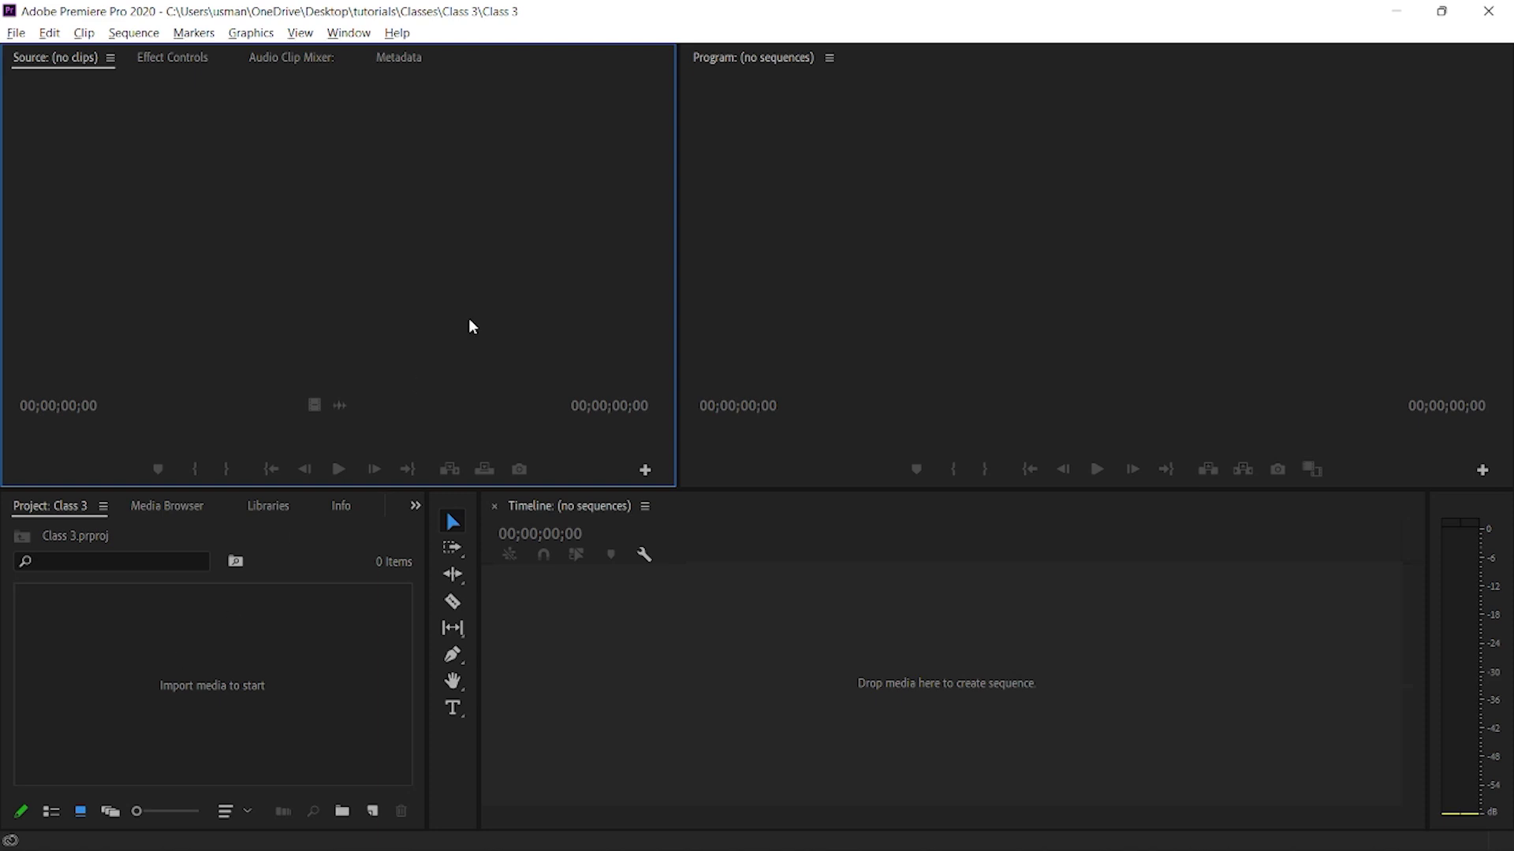
key(alt+Tab)
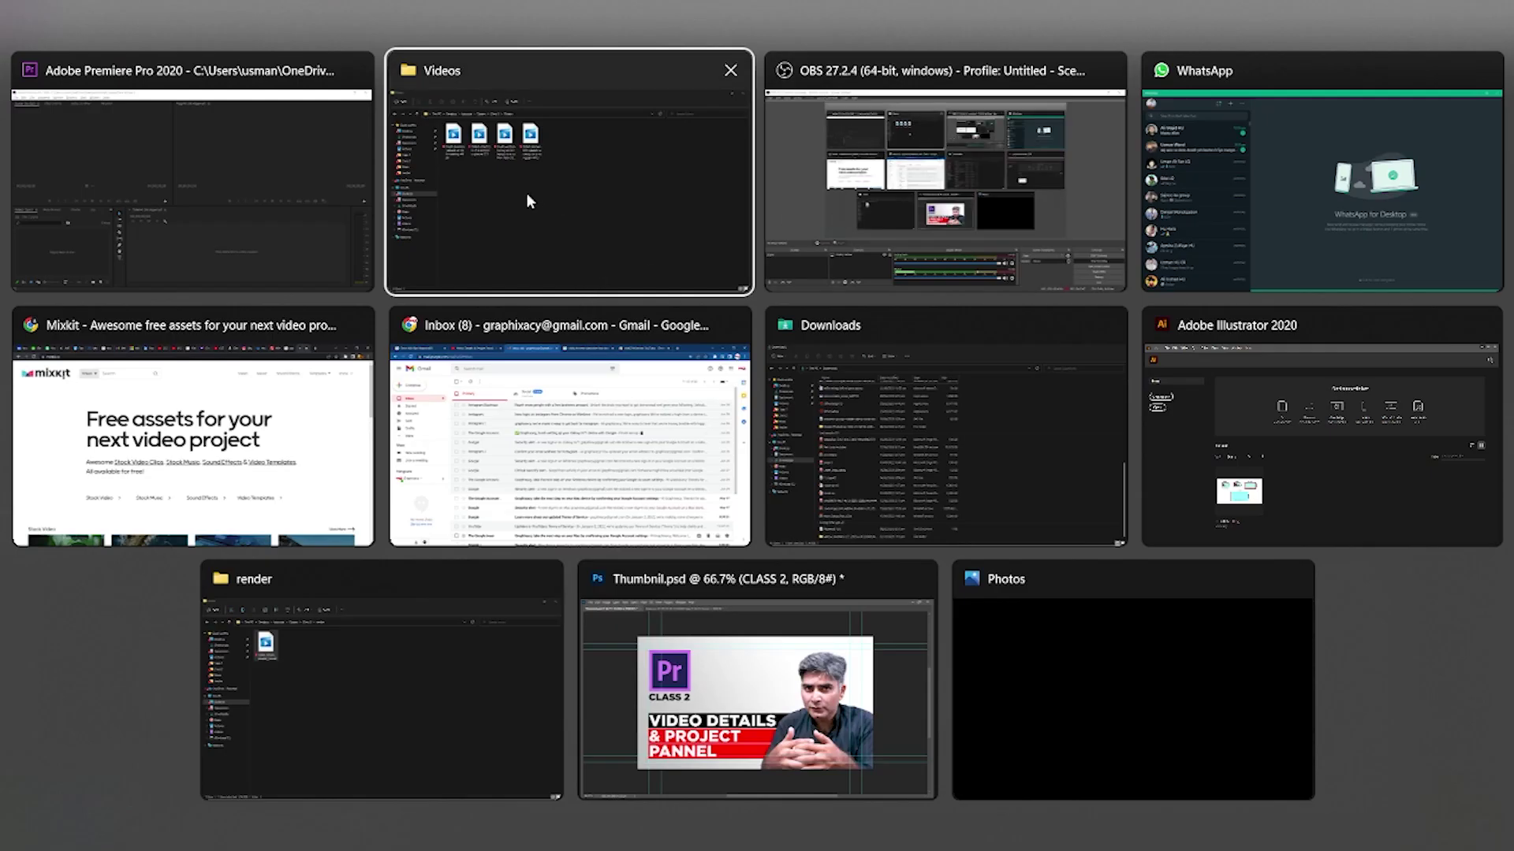
- Select the four mixkit video files in the Videos folder and bring them into Premiere's Project panel
click(527, 194)
mouse_move(919, 452)
mouse_down()
mouse_move(276, 157)
mouse_move(230, 697)
mouse_up()
key(alt+Tab)
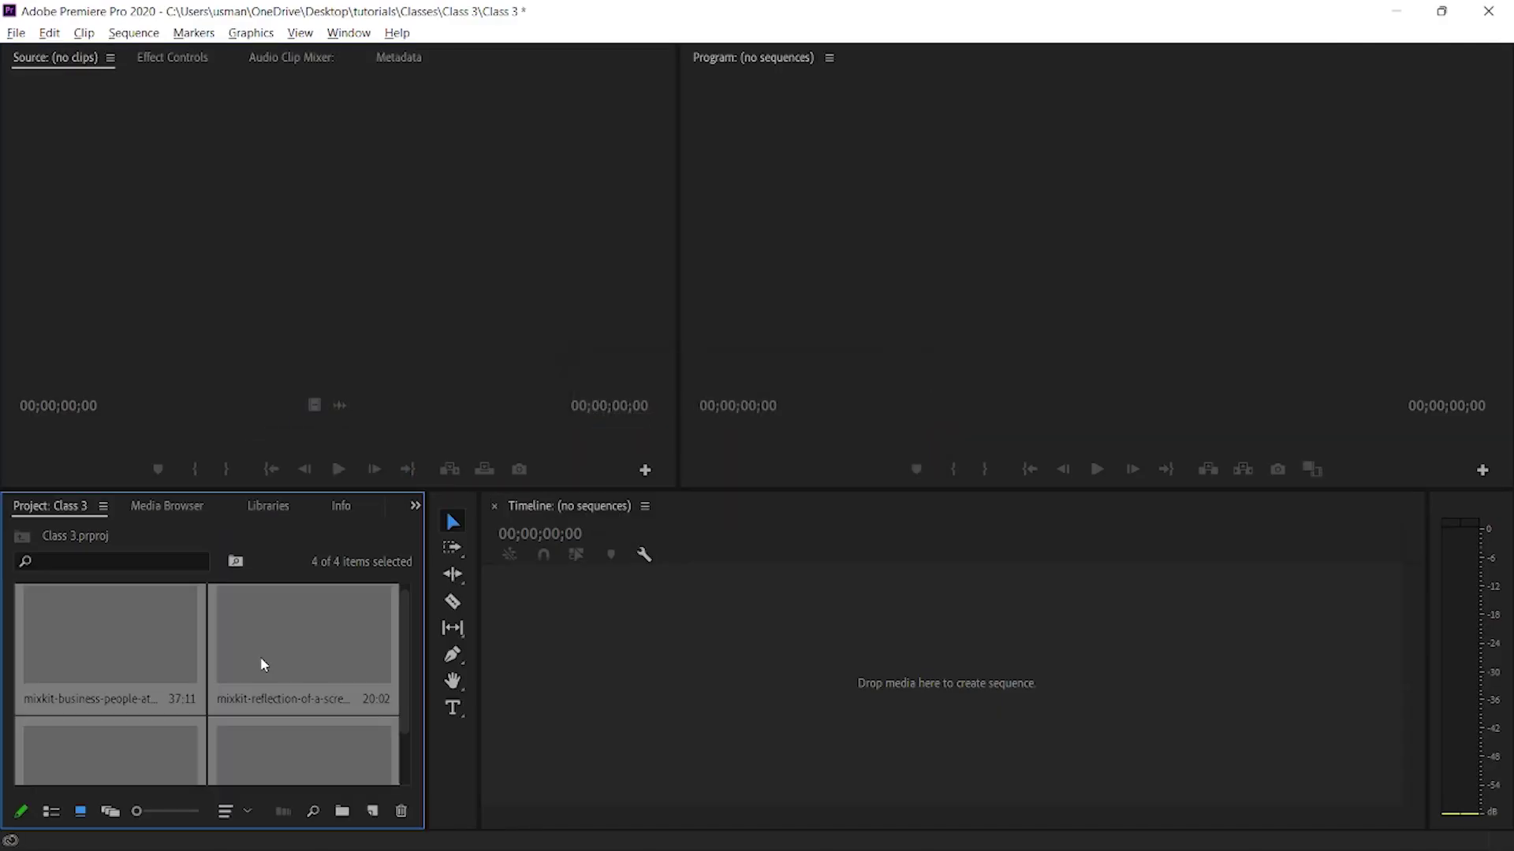
scroll(265, 612, up, 1)
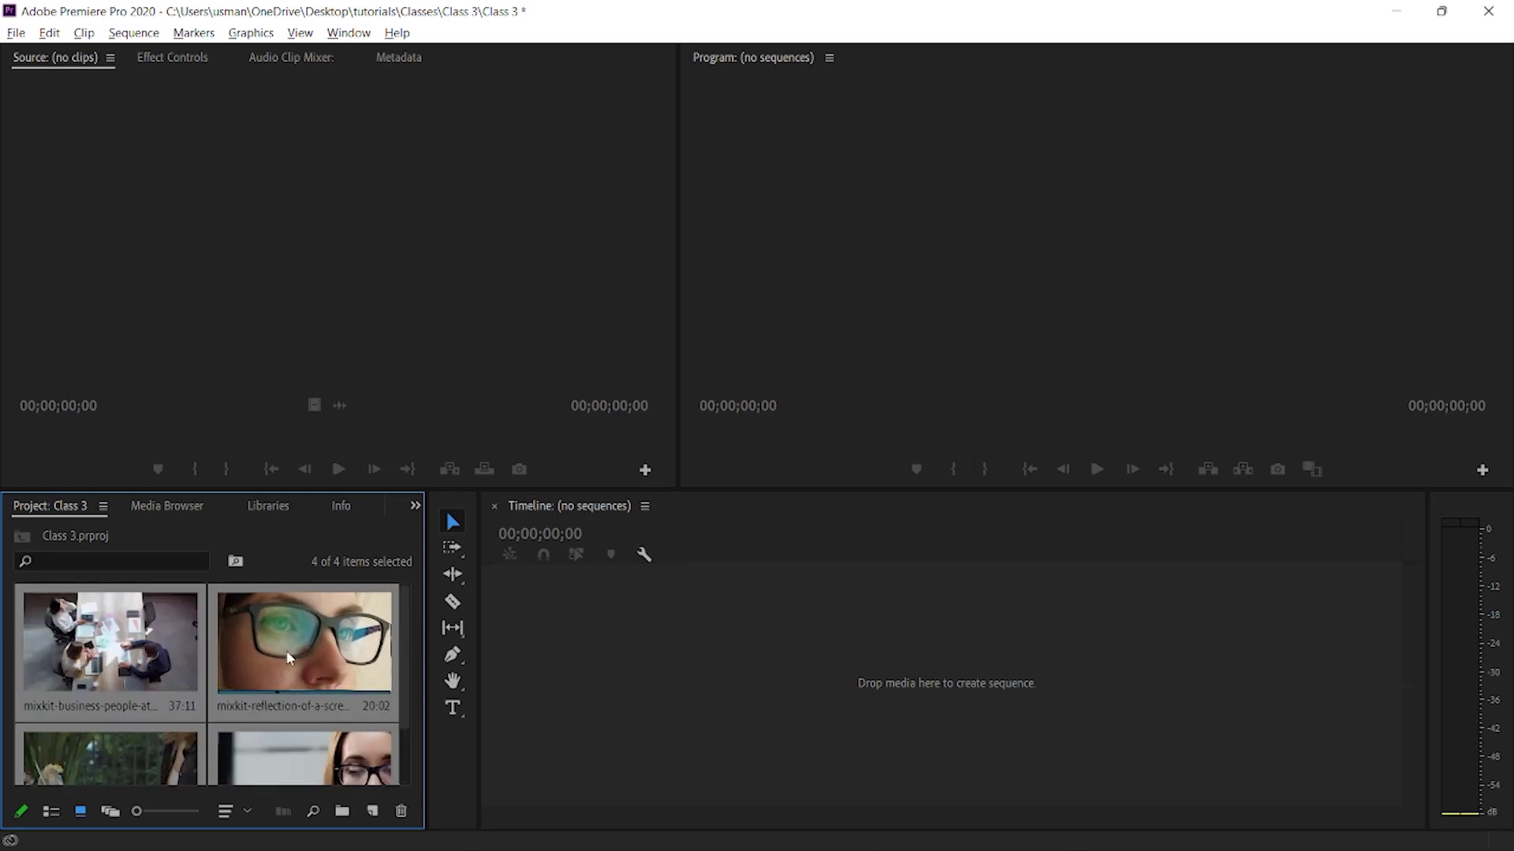
scroll(319, 656, down, 1)
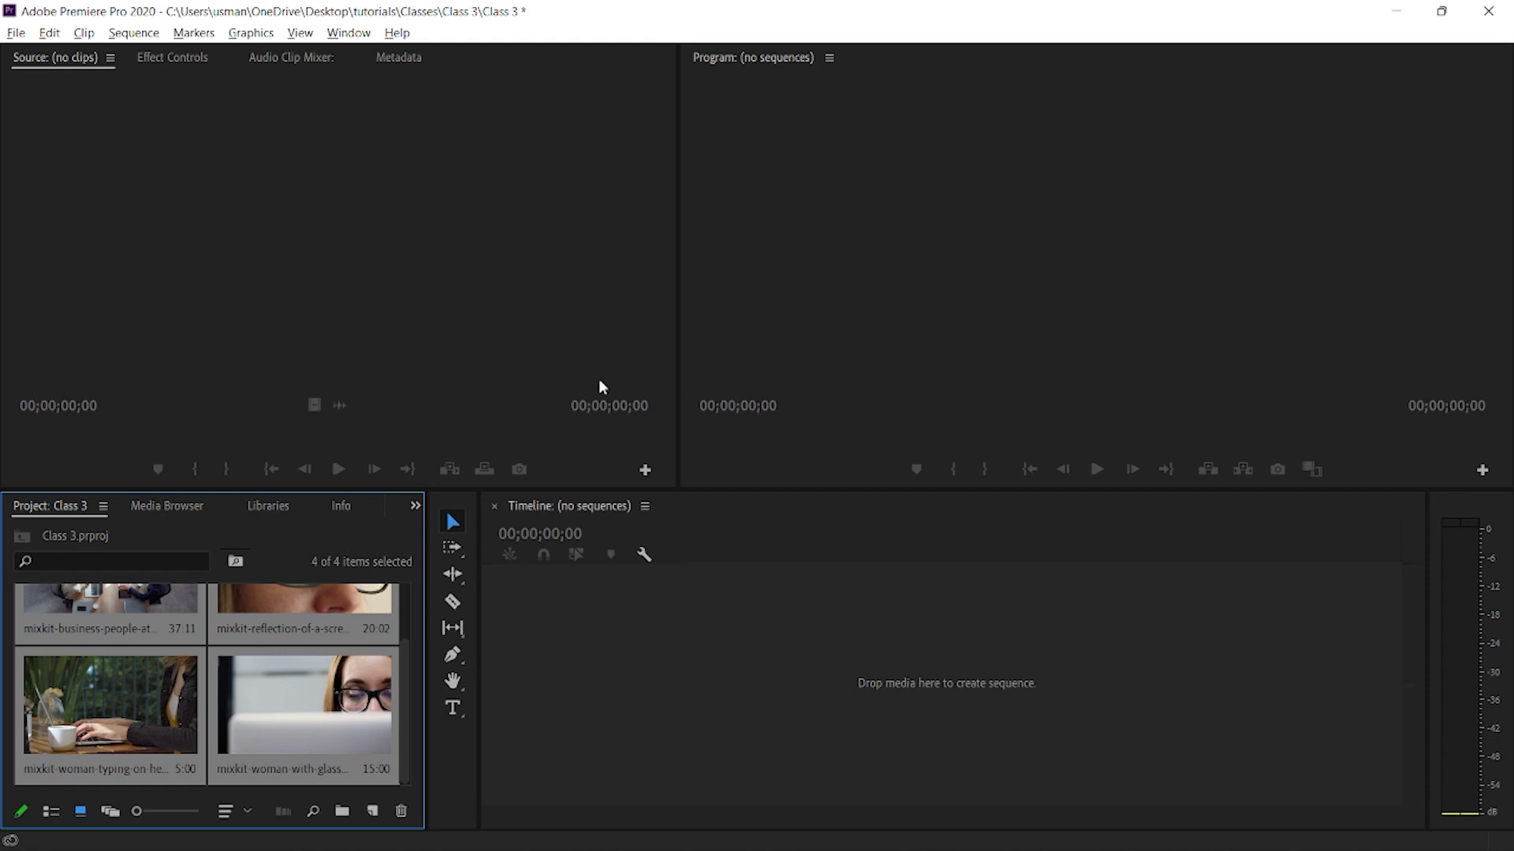
- Enlarge the project panels, select the glasses clip, and create Sequence 01 with the DSLR 1080p25 preset
drag(722, 490, 726, 426)
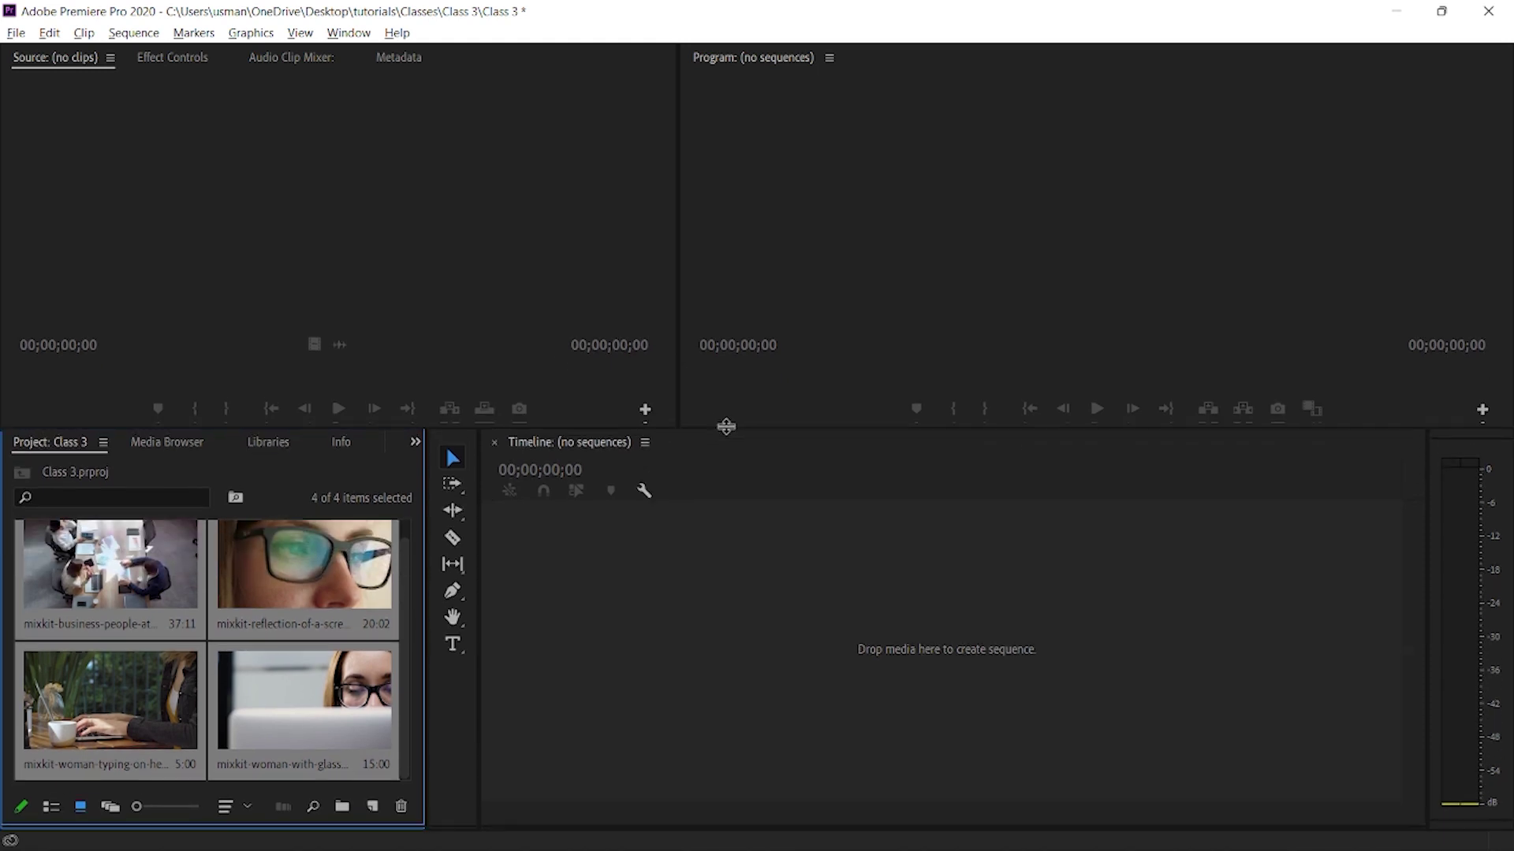
click(305, 580)
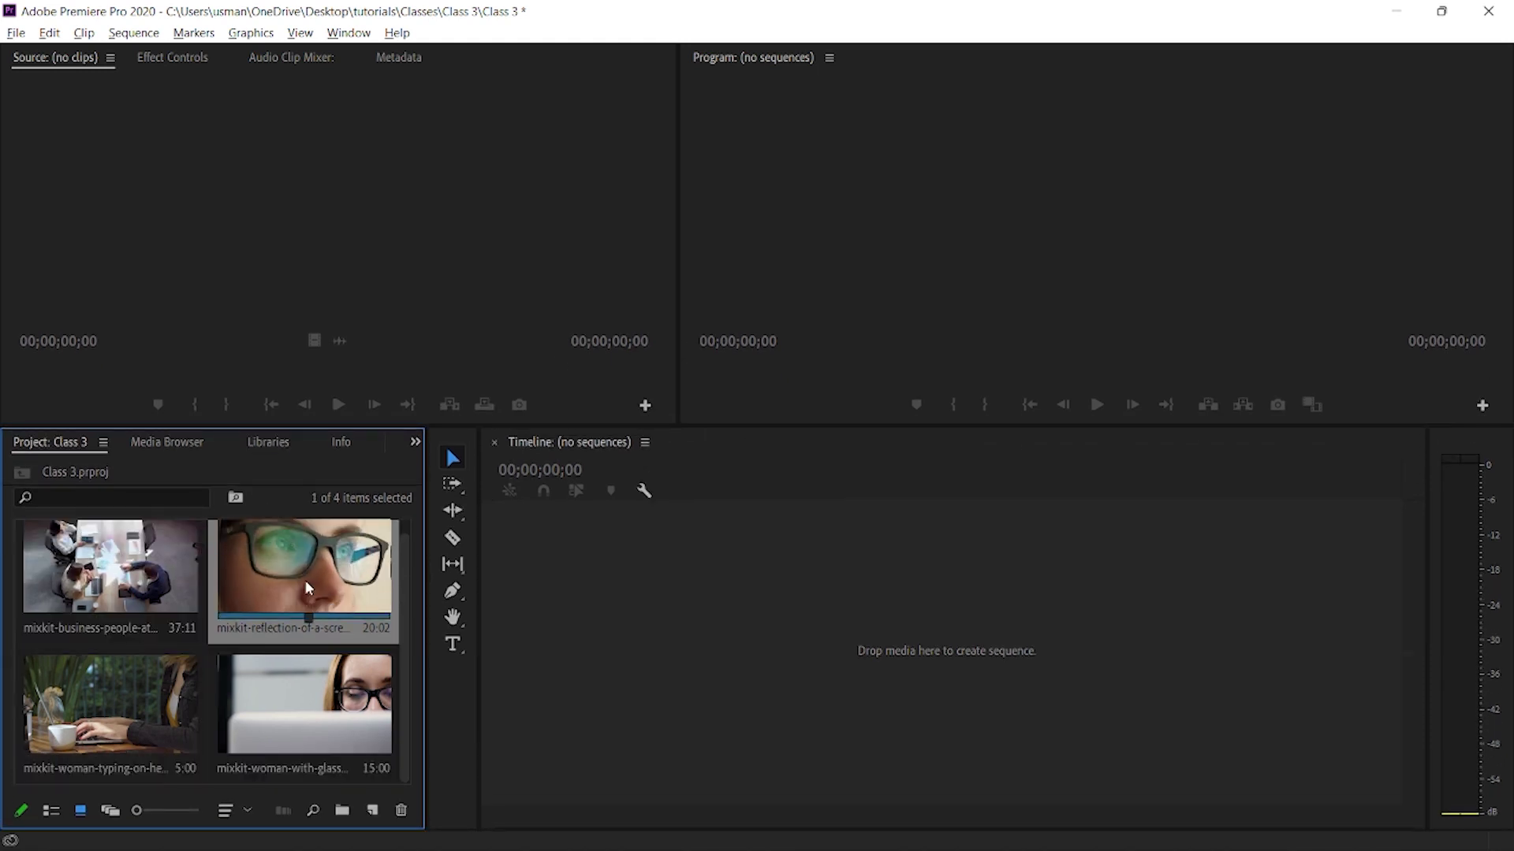
click(17, 34)
mouse_move(56, 57)
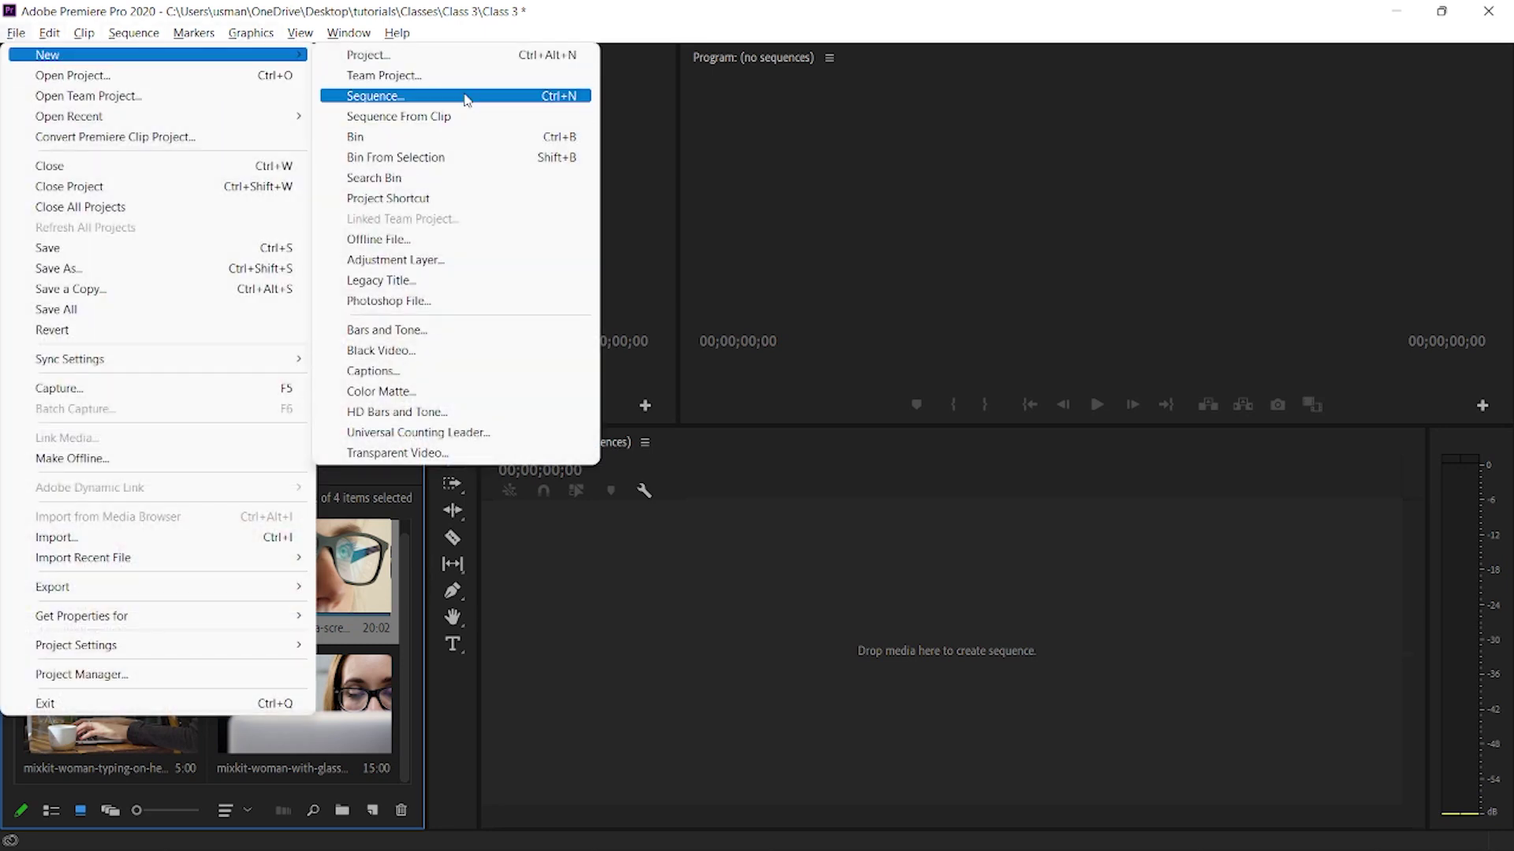
click(467, 98)
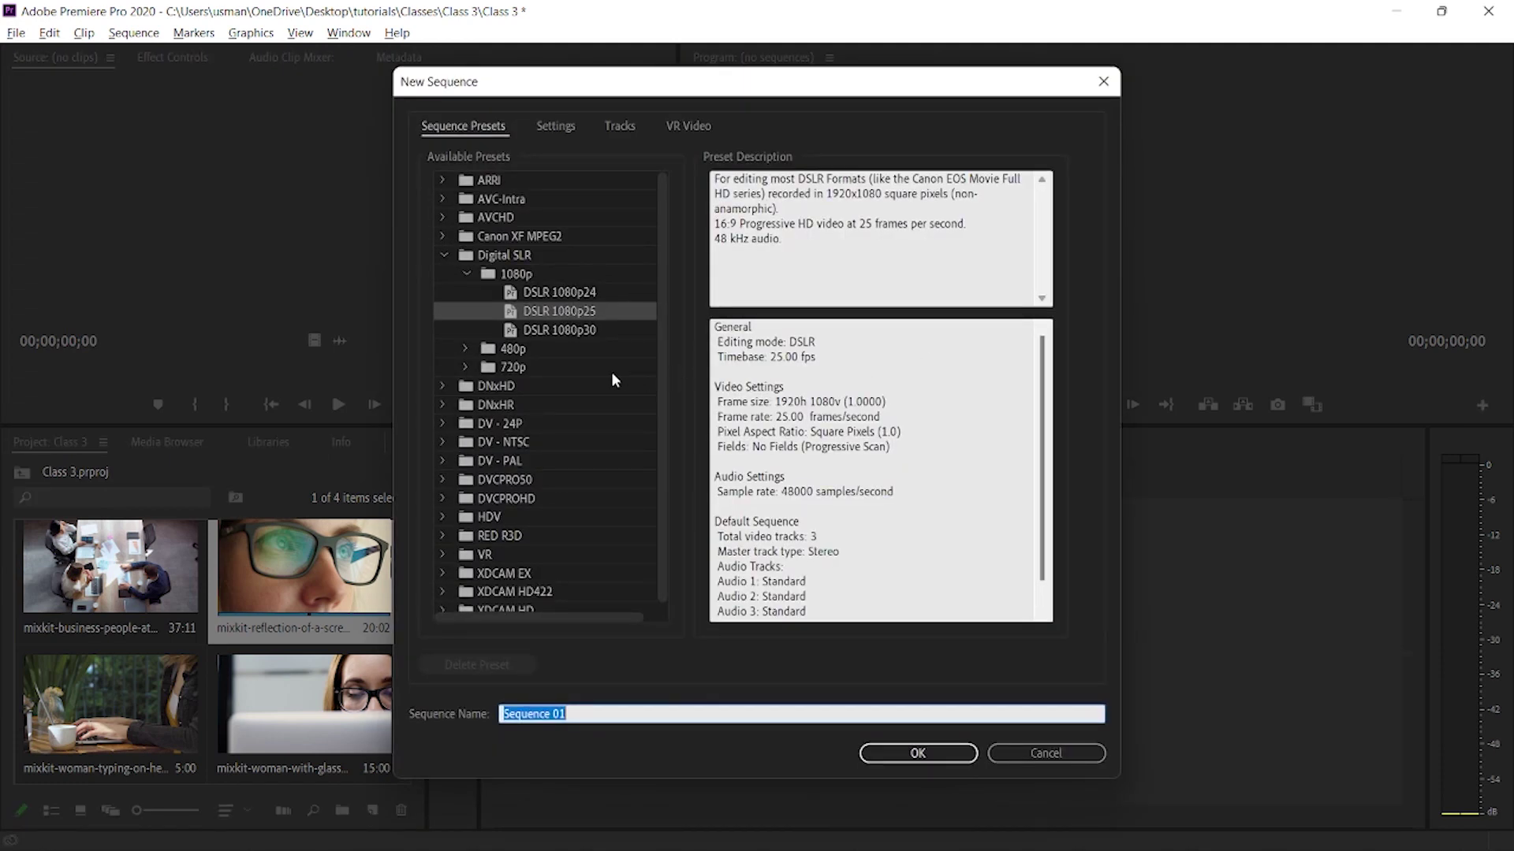
double_click(564, 312)
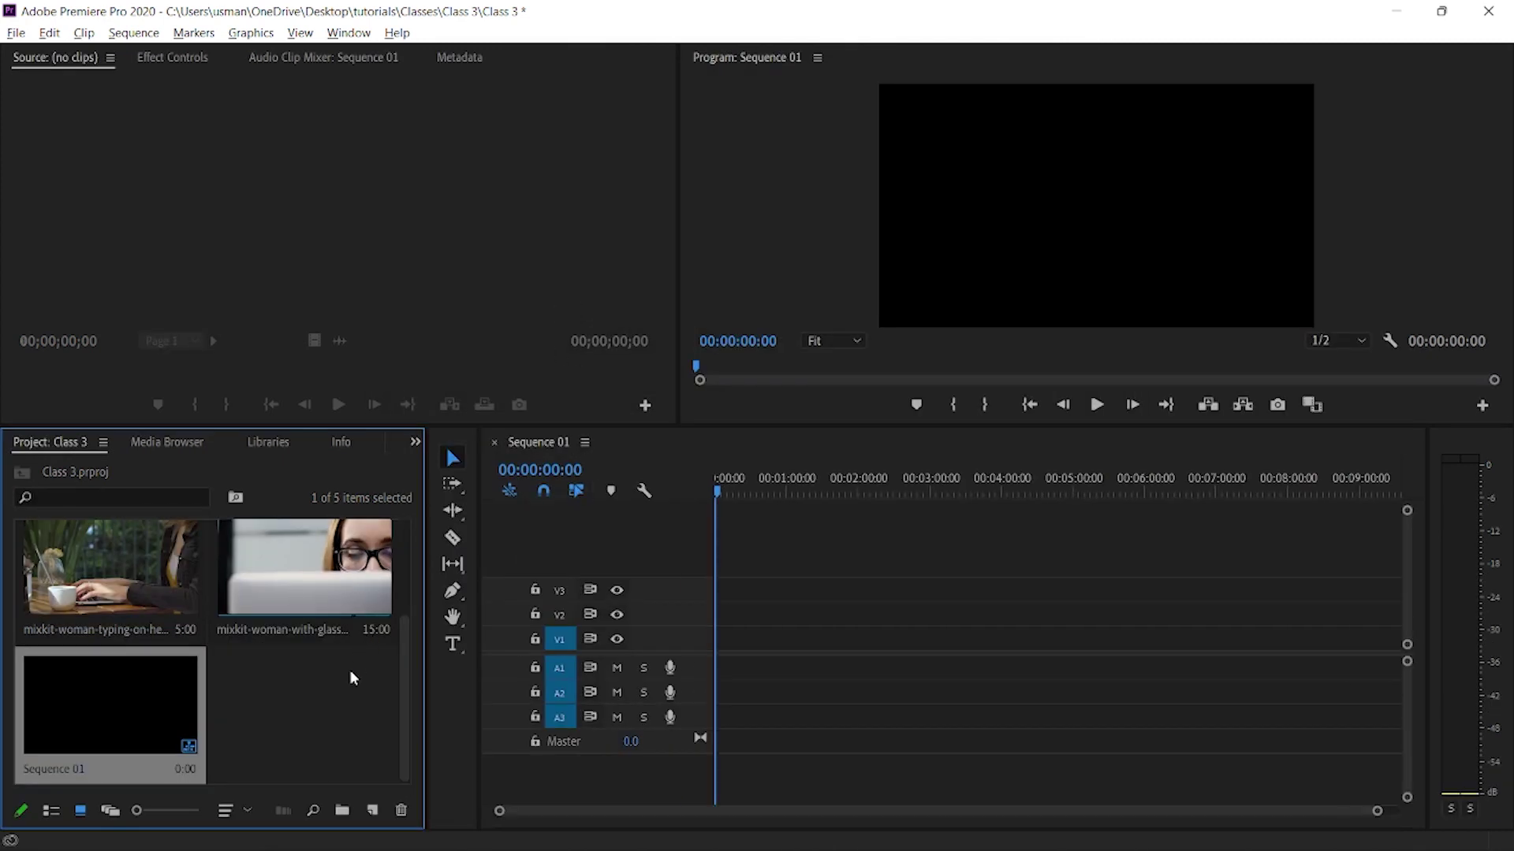
- Deselect Sequence 01 and open Task View showing all open windows
click(339, 676)
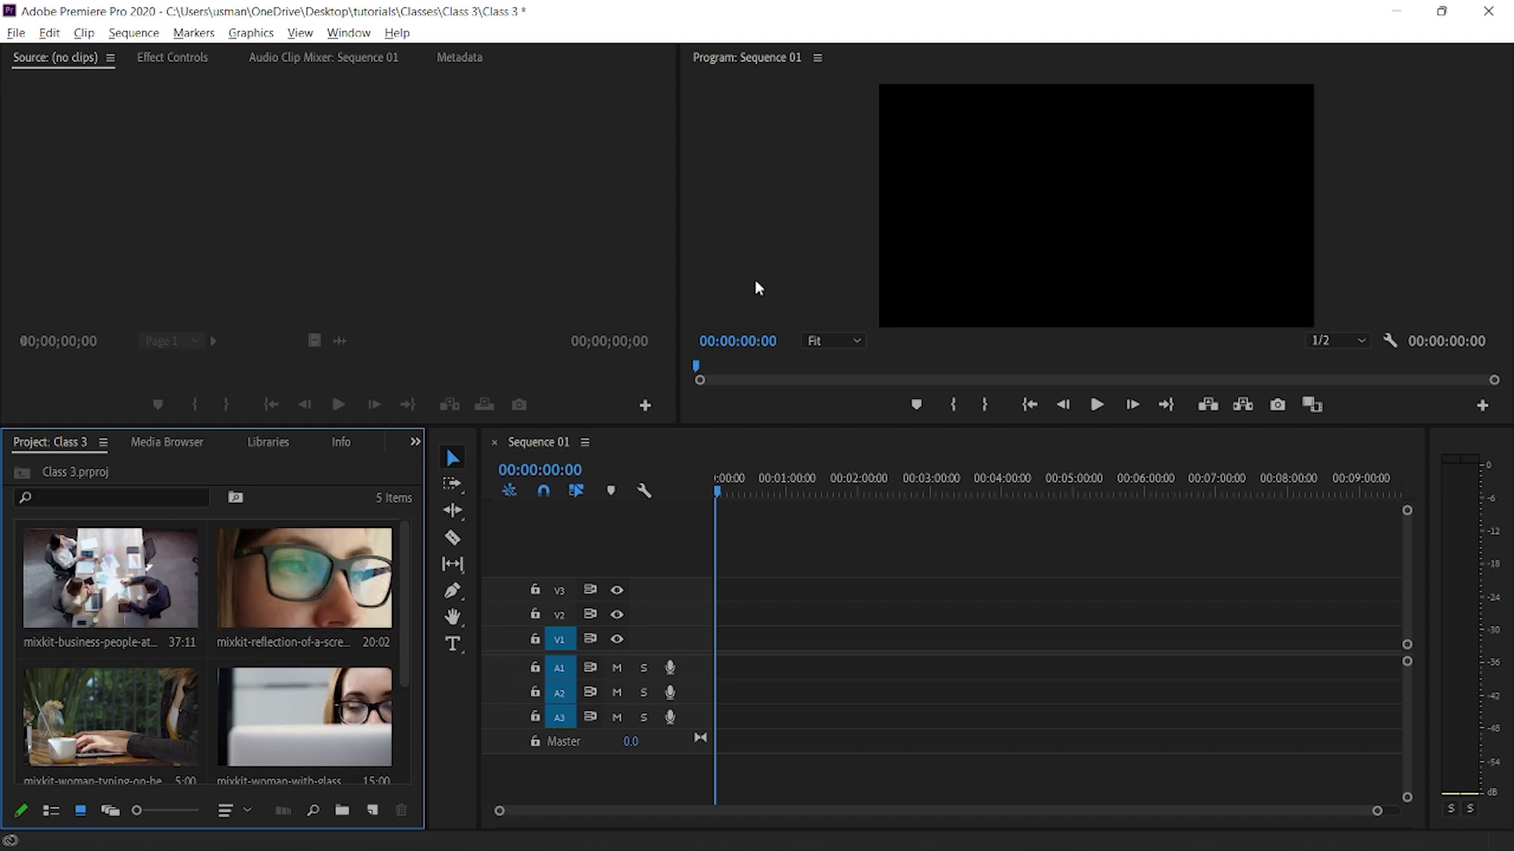
click(546, 447)
key(super+Tab)
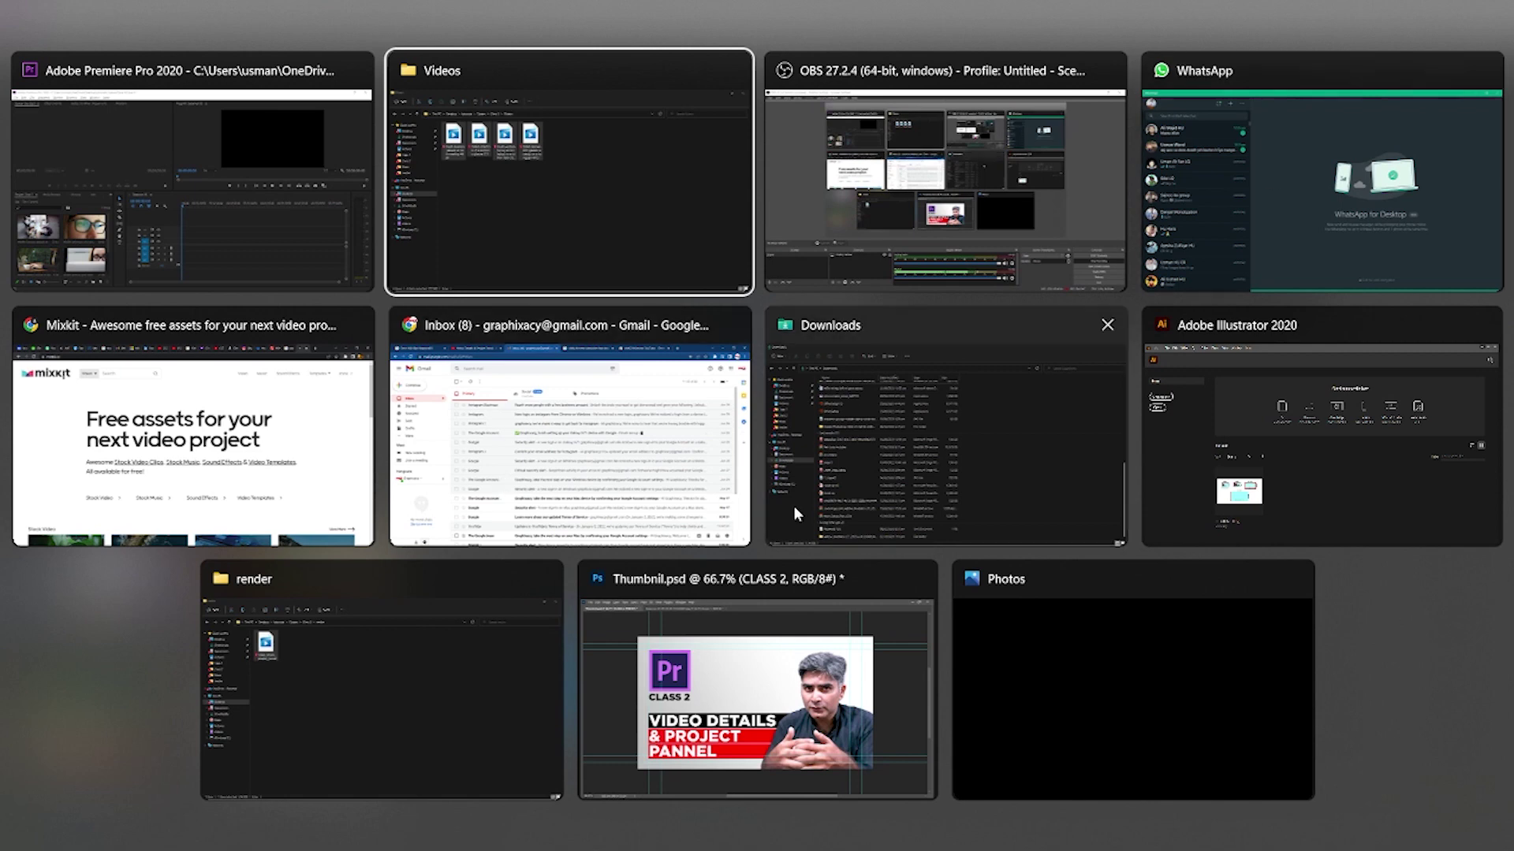
- Switch to the Mixkit browser window and search the stock videos for 'business'
click(205, 473)
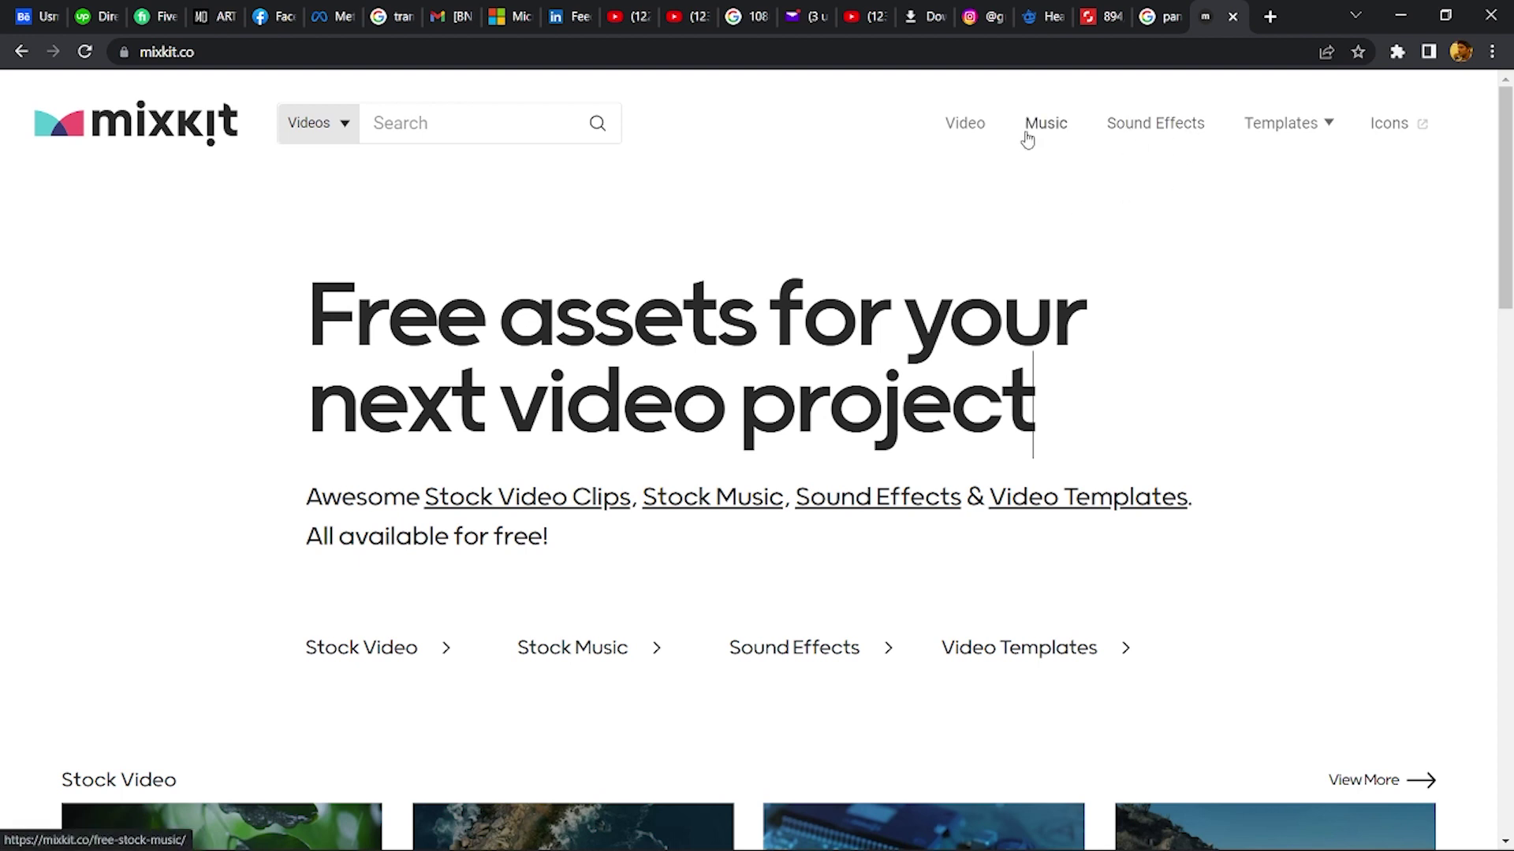
click(970, 130)
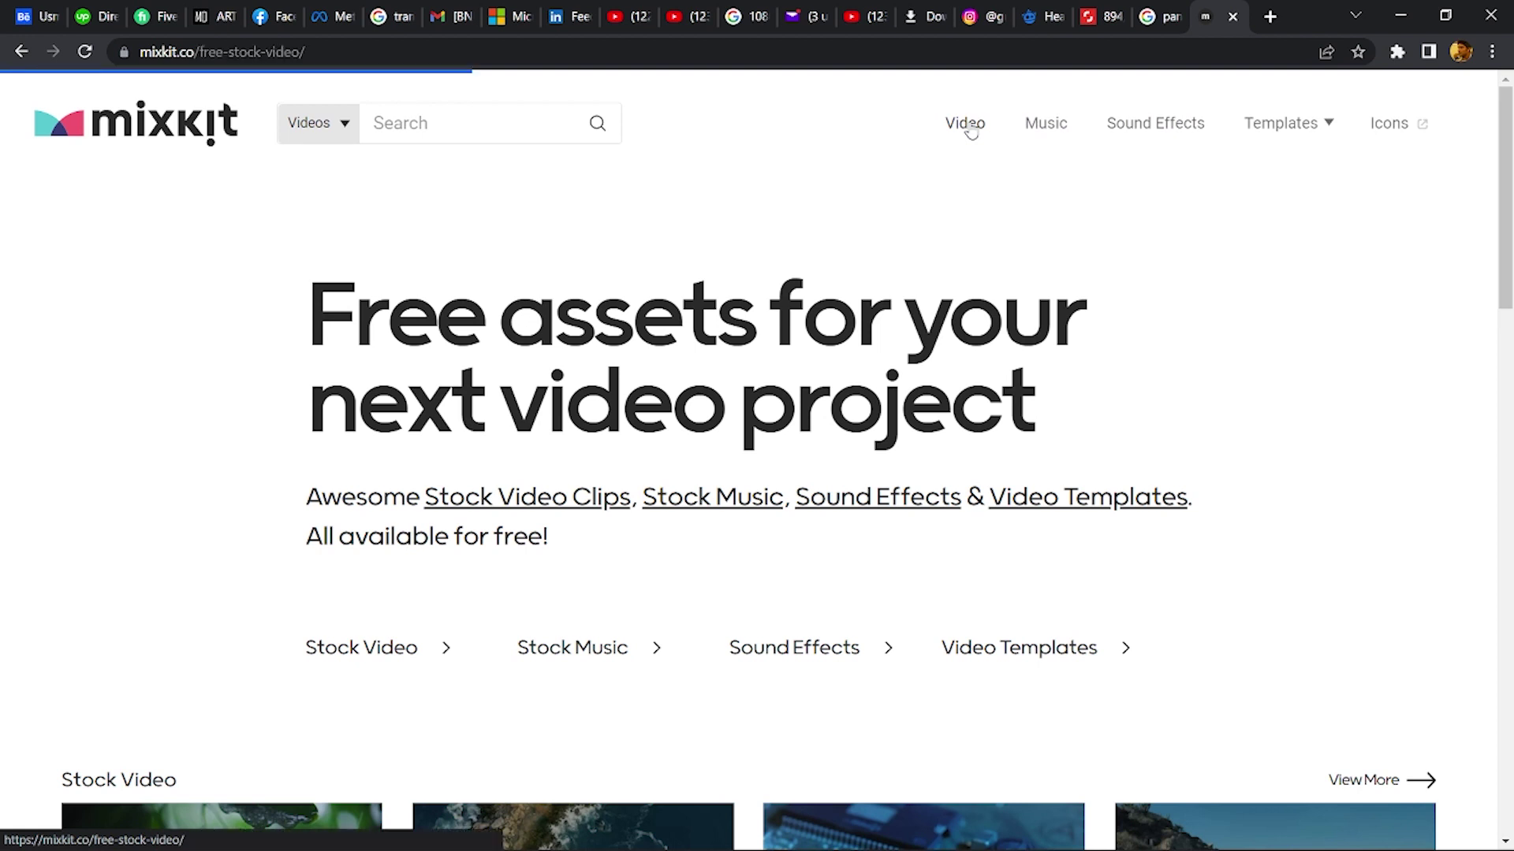
scroll(583, 451, down, 3)
scroll(393, 431, up, 3)
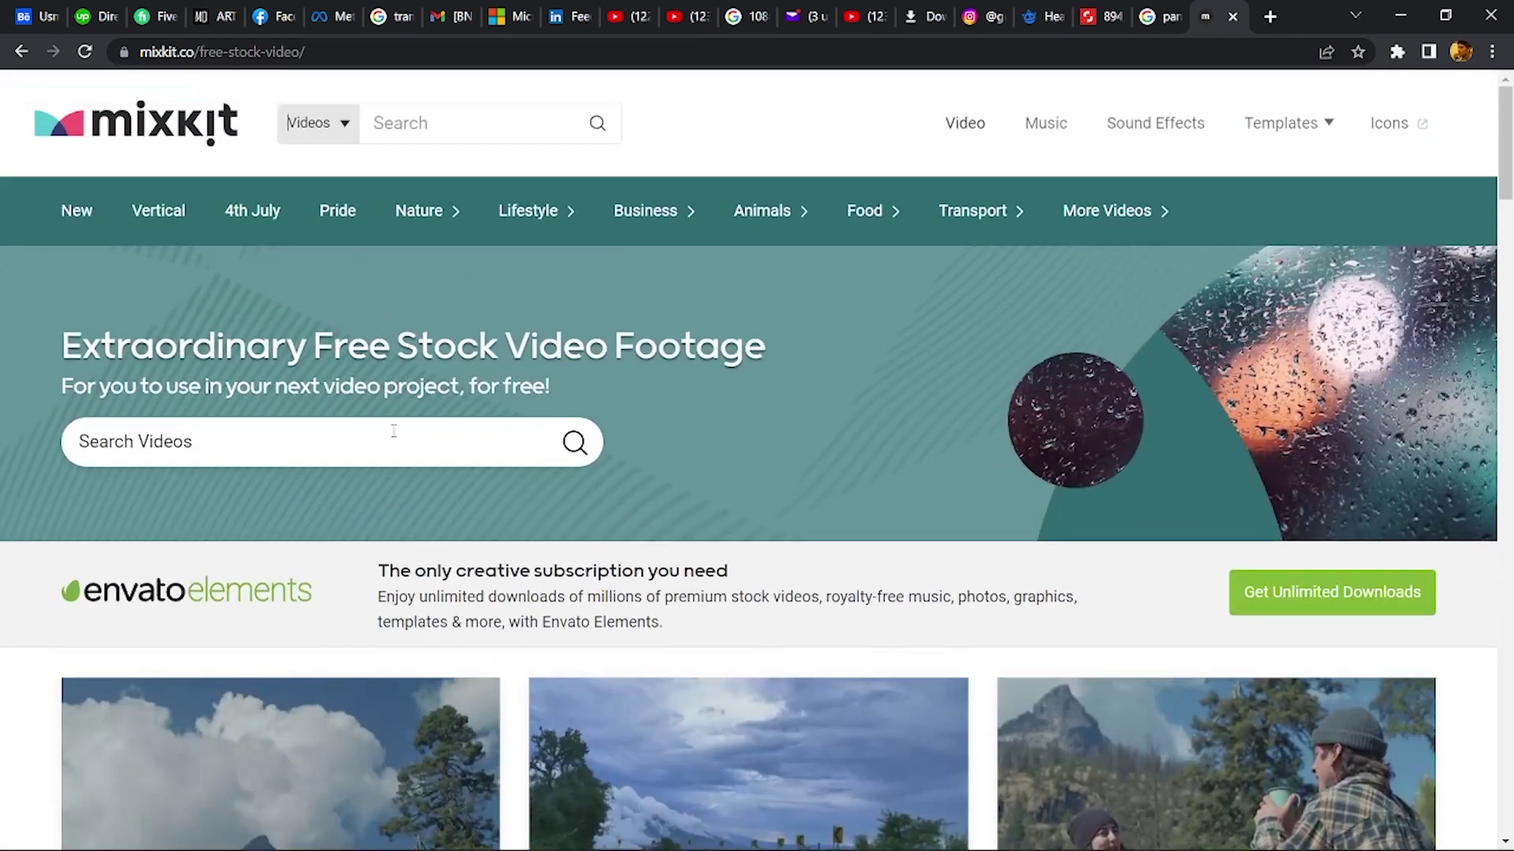
click(329, 453)
text(business)
key(Return)
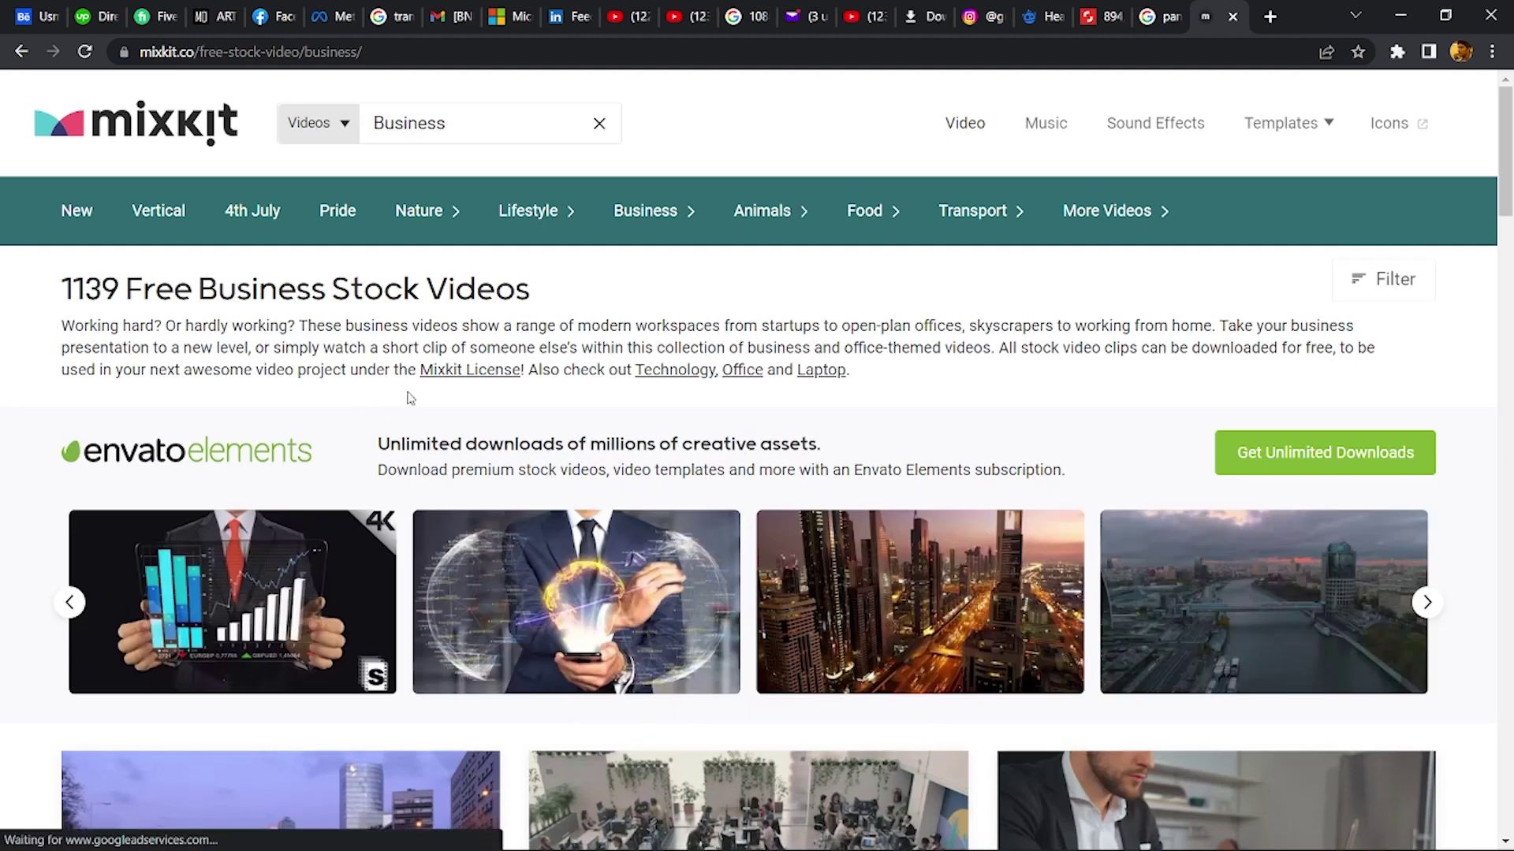
- Browse the business results and open the 'Reflection of a screen in glasses' clip
scroll(406, 395, down, 5)
scroll(408, 396, down, 8)
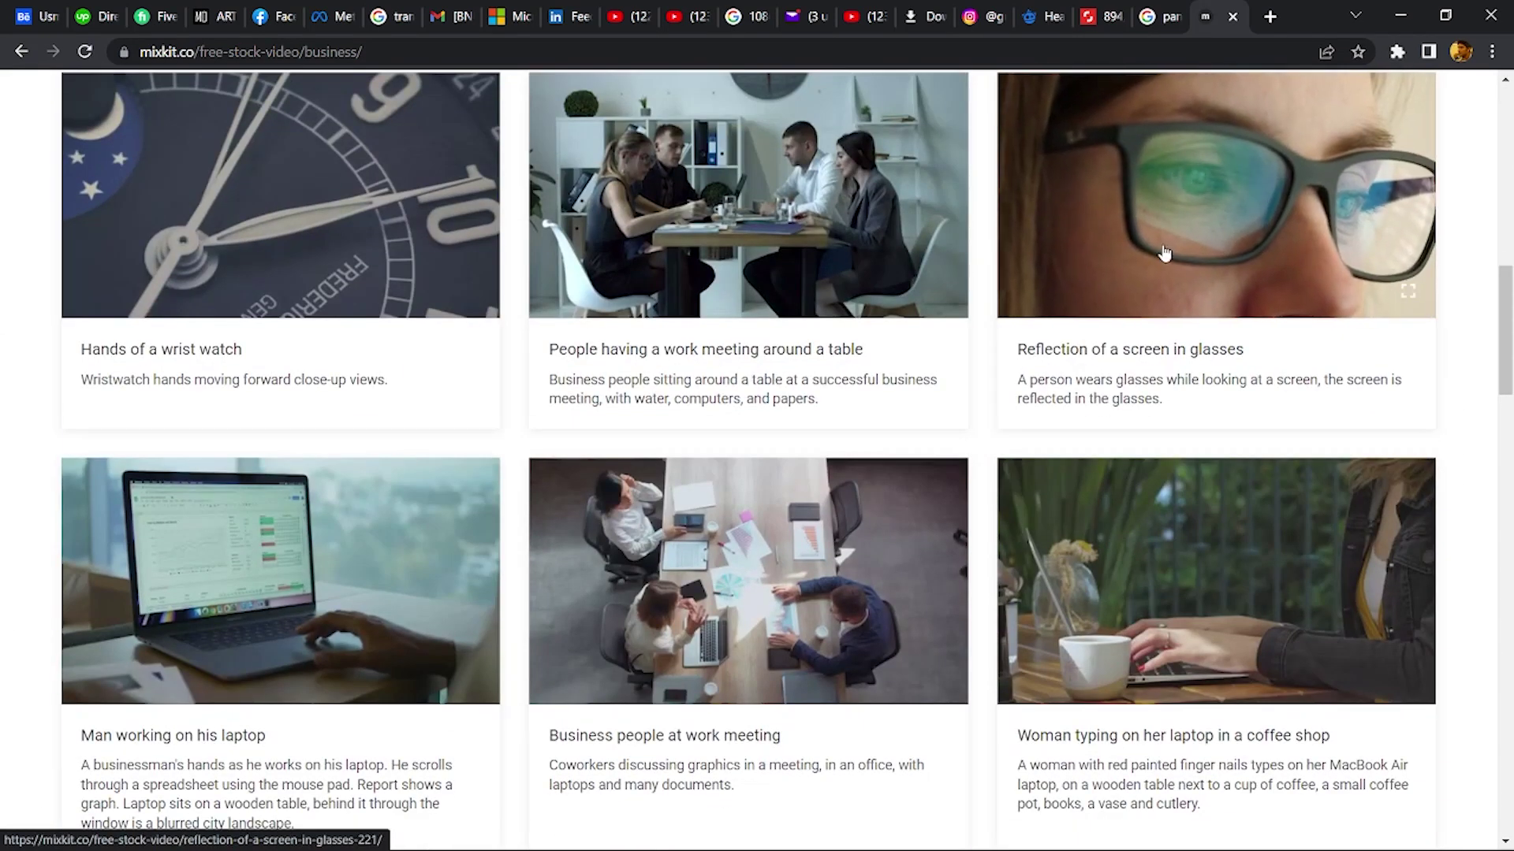
scroll(695, 391, down, 3)
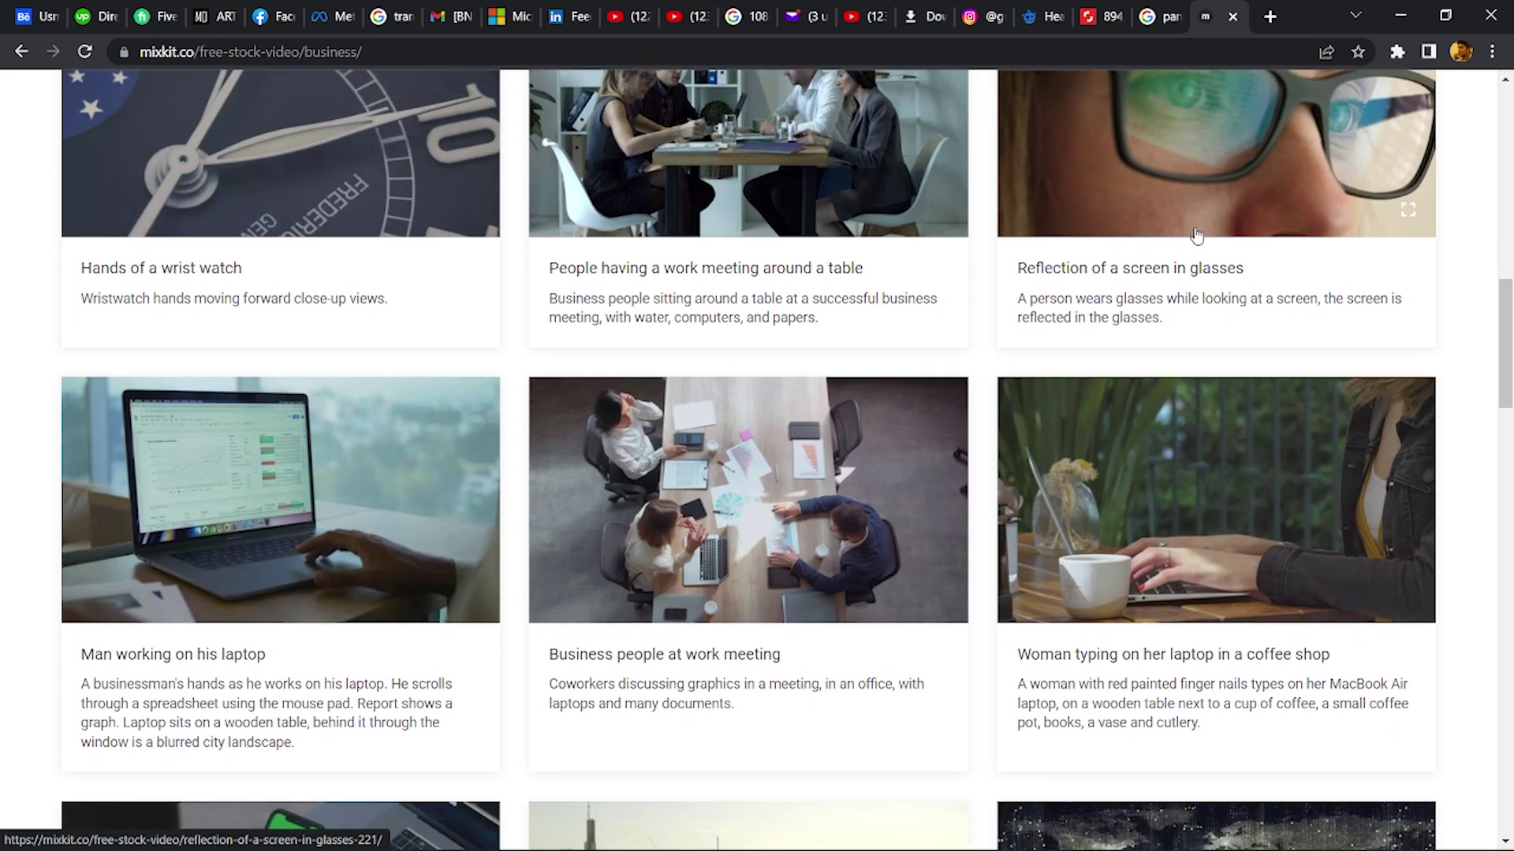
scroll(694, 392, down, 3)
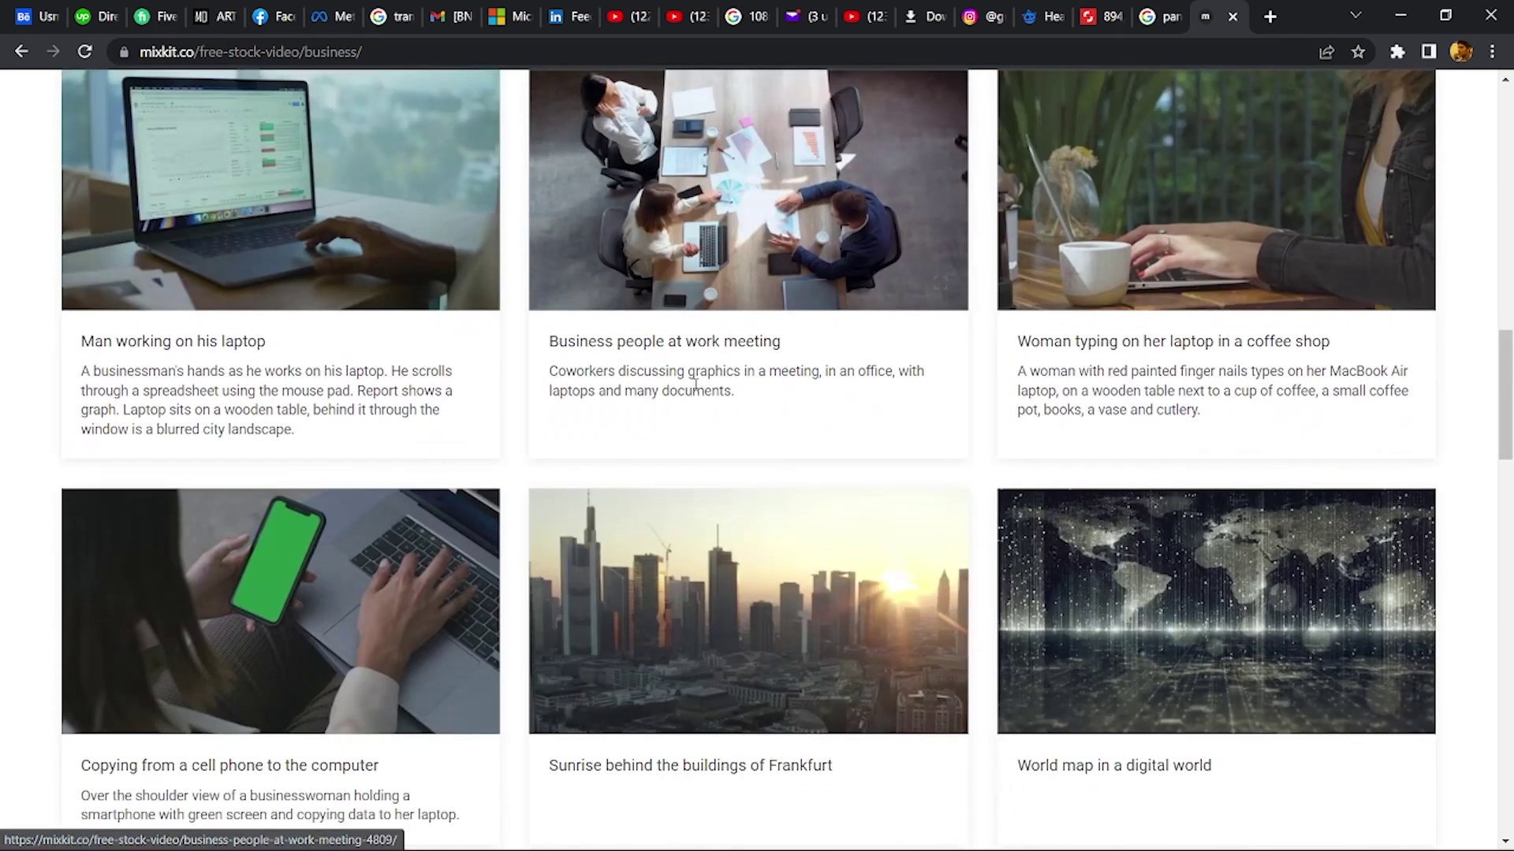
scroll(695, 386, down, 4)
scroll(695, 384, down, 4)
scroll(696, 384, down, 3)
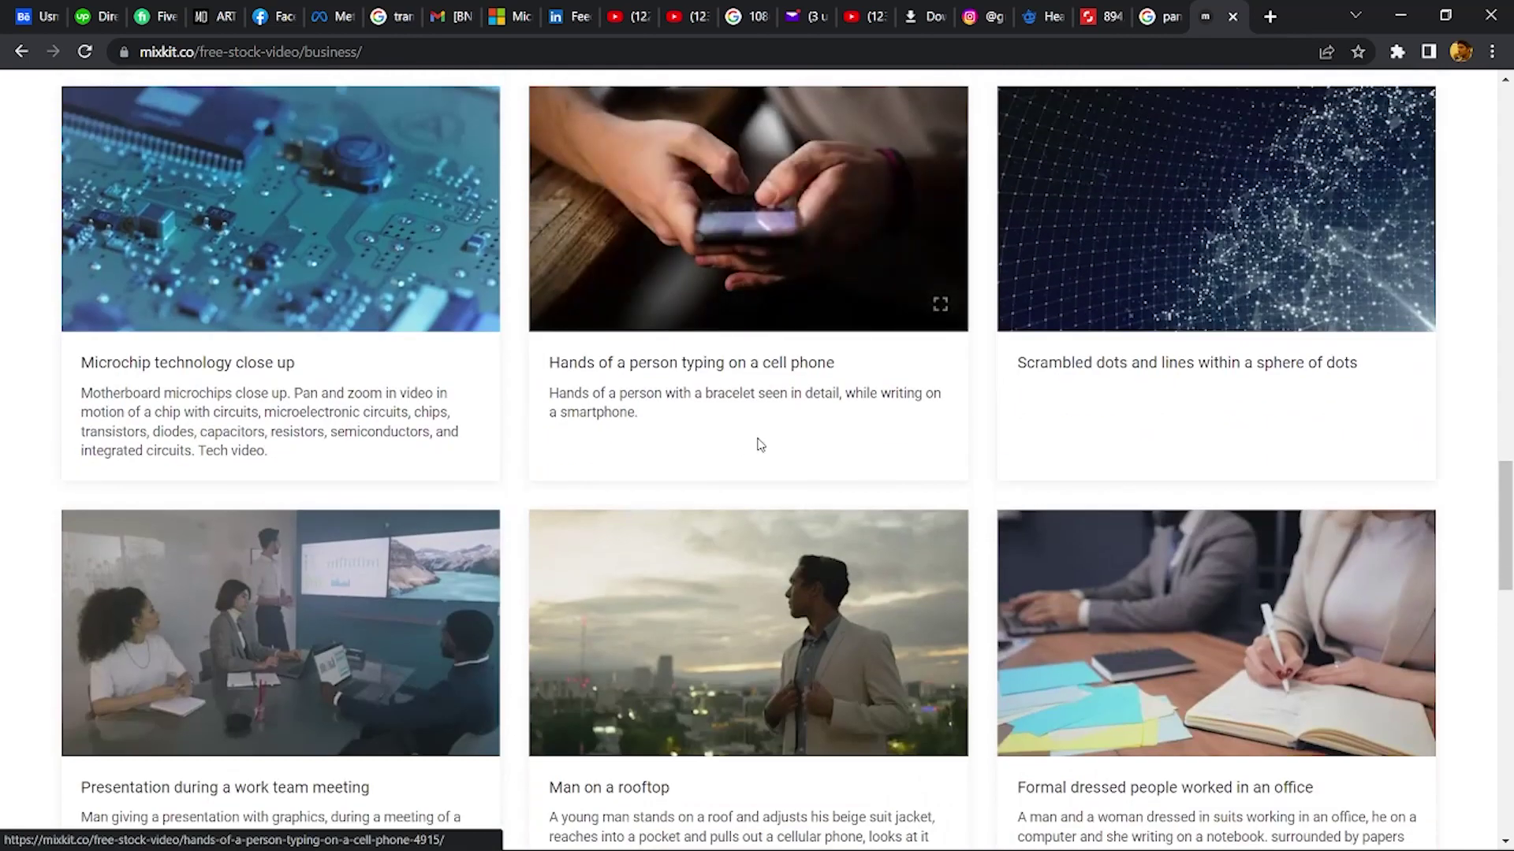
scroll(756, 443, up, 6)
scroll(1121, 466, up, 4)
scroll(1169, 364, up, 3)
click(1178, 344)
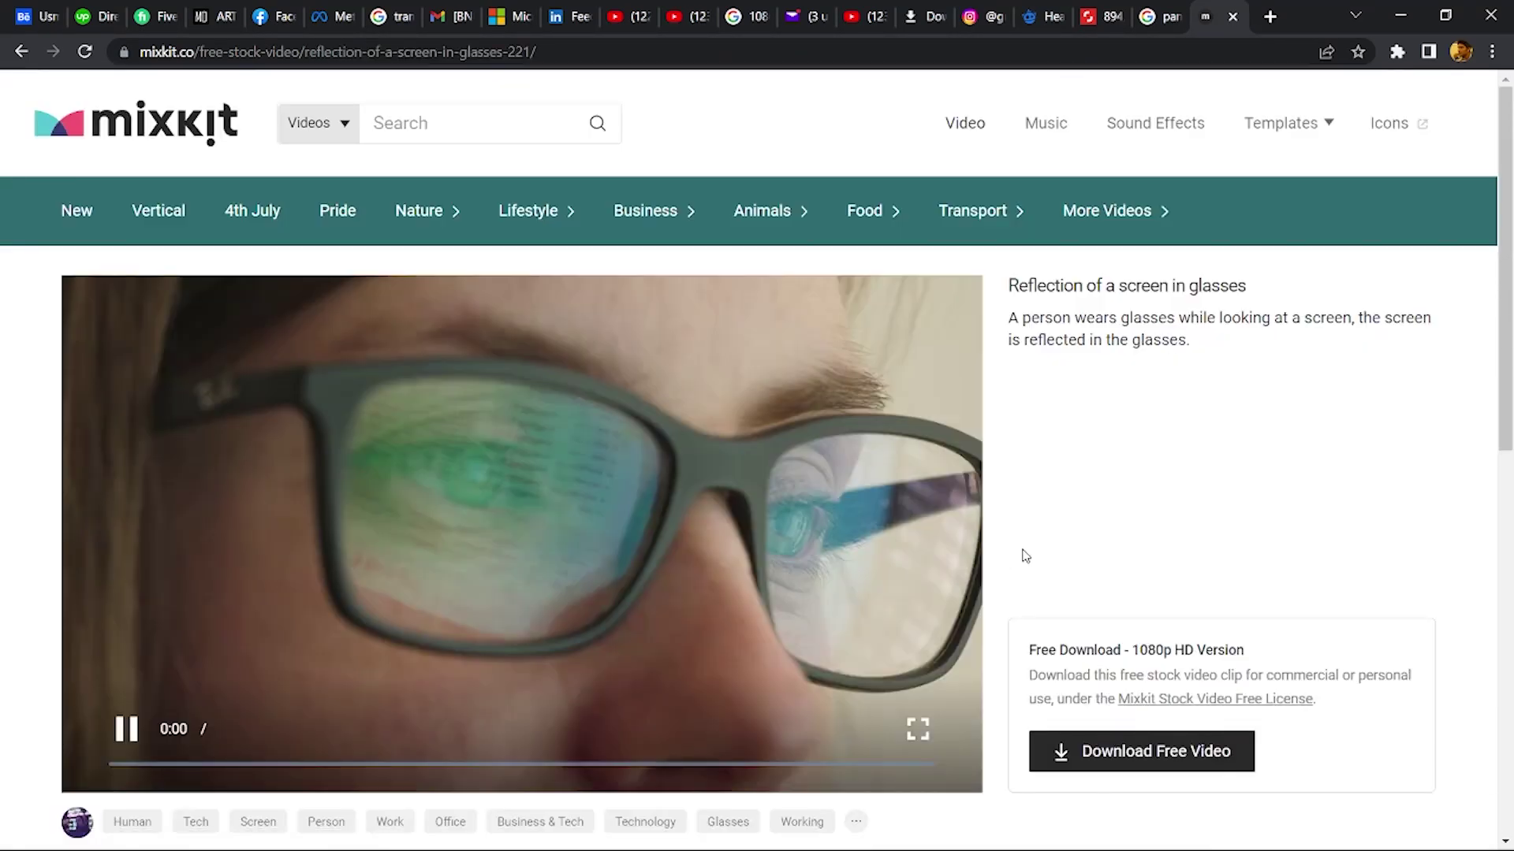
- Download the glasses clip for free, dismiss the Envato popup, and return to the Mixkit homepage
scroll(1060, 677, down, 1)
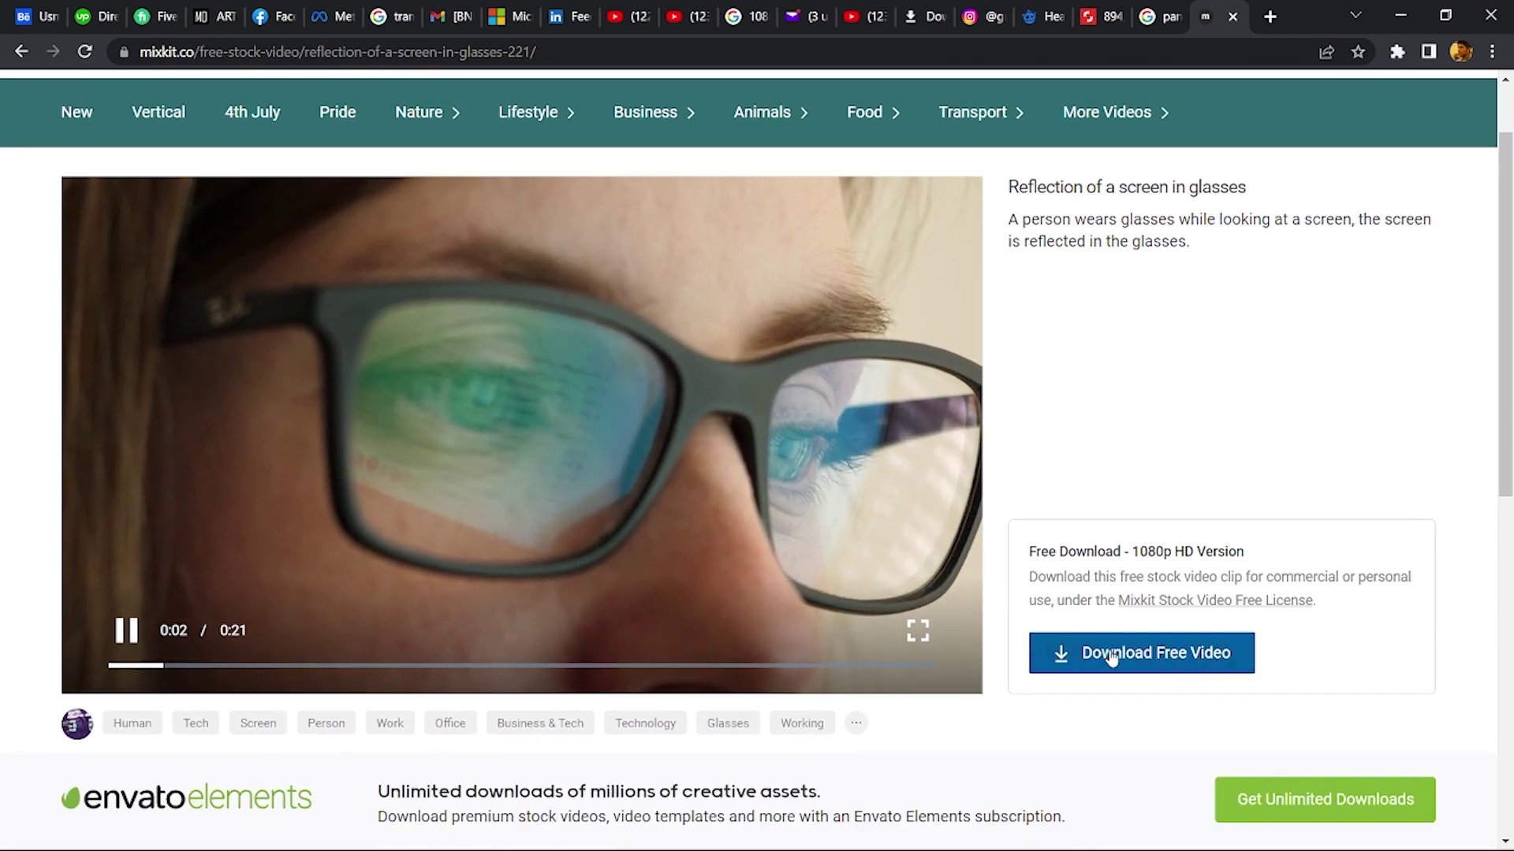
click(1183, 656)
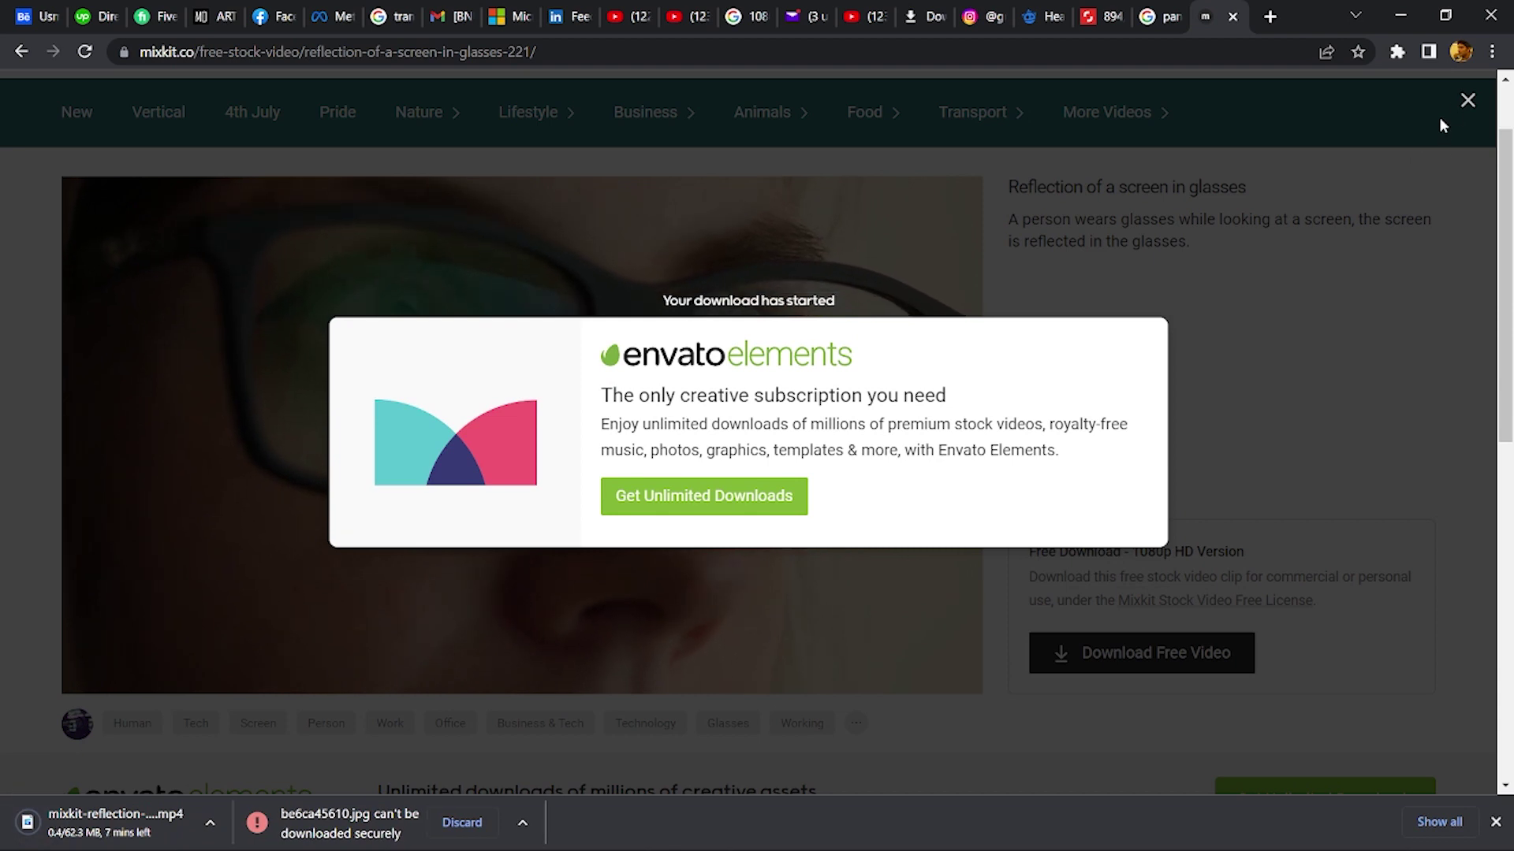
click(1468, 100)
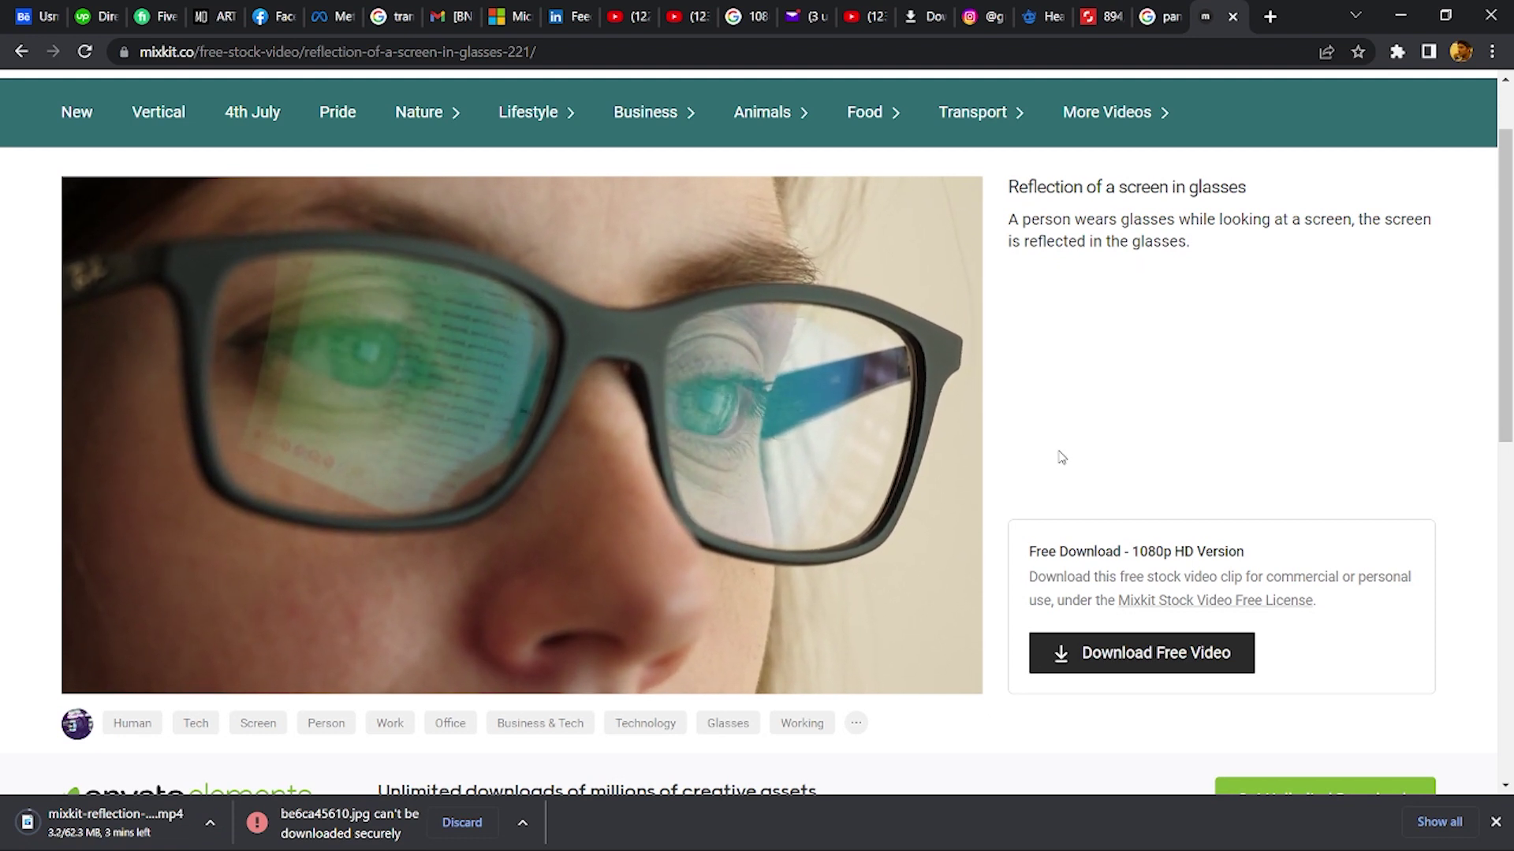
mouse_move(793, 522)
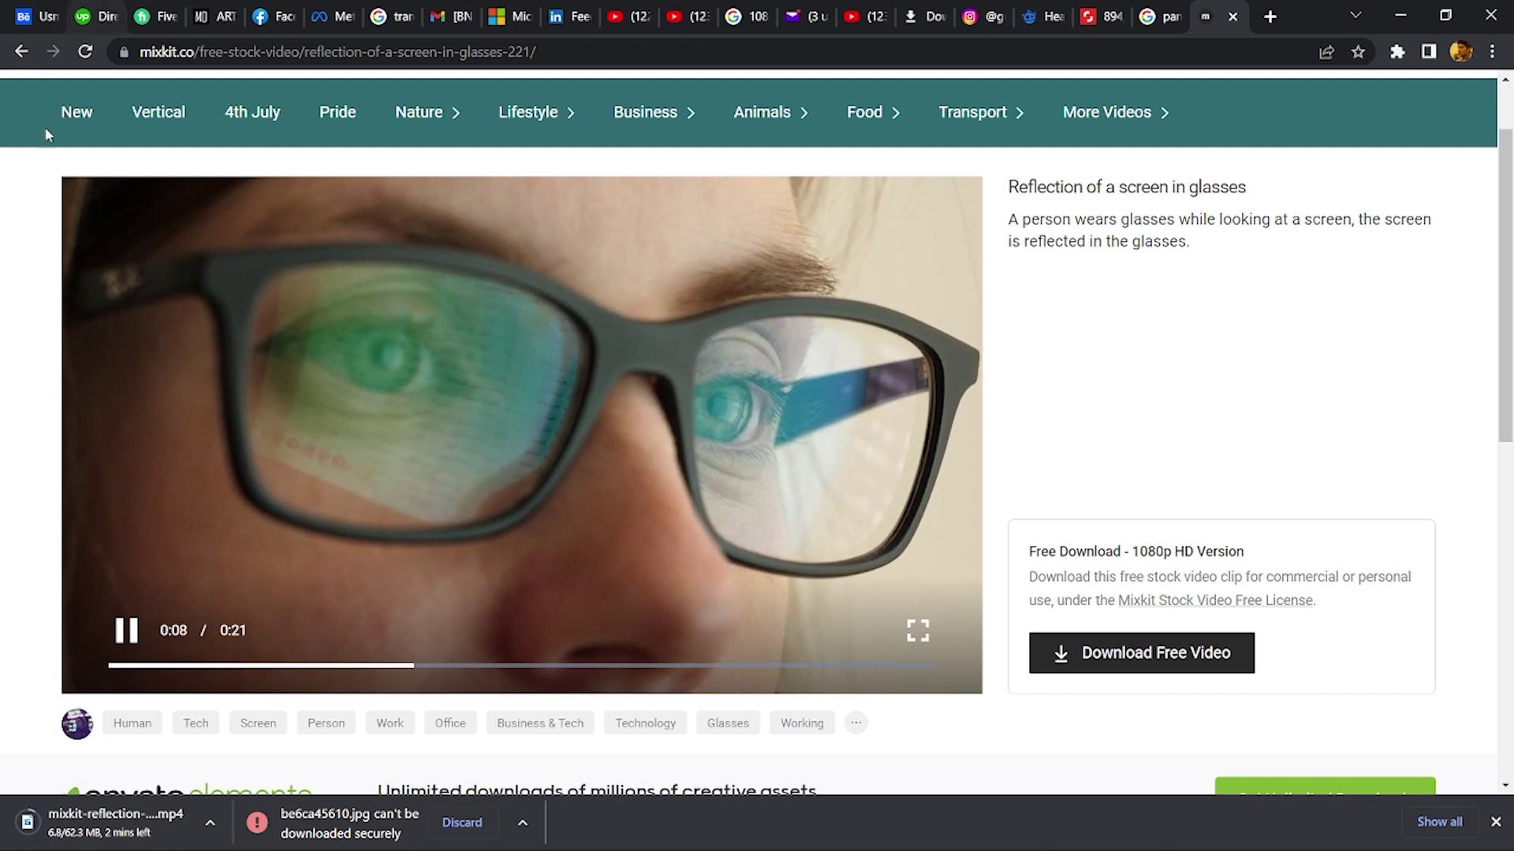
scroll(206, 329, up, 1)
click(187, 150)
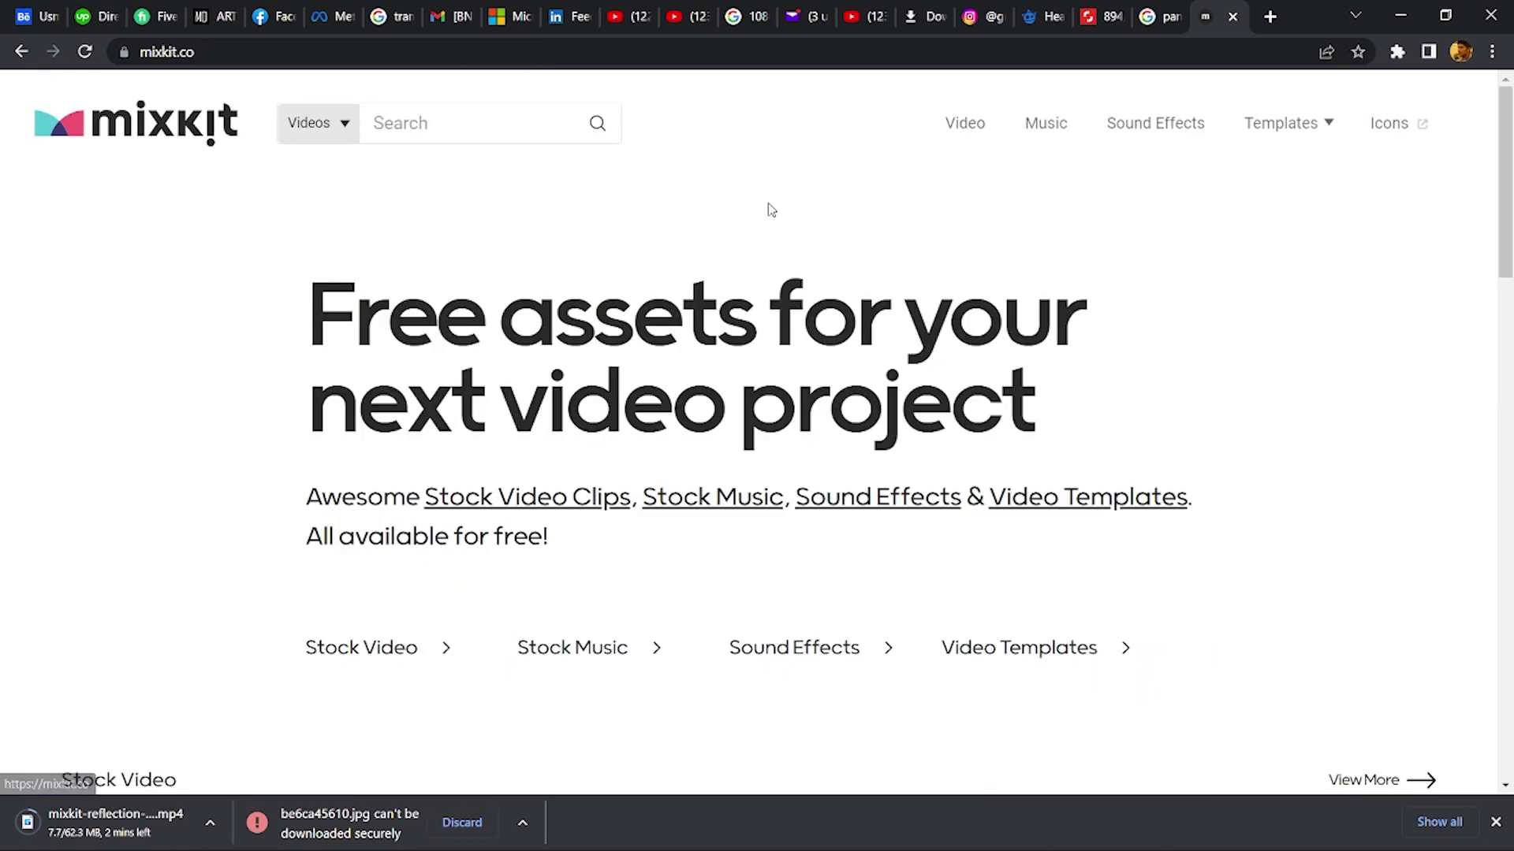
- Open Mixkit's free music section, then play and pause the Hazy After Hours preview
click(1042, 126)
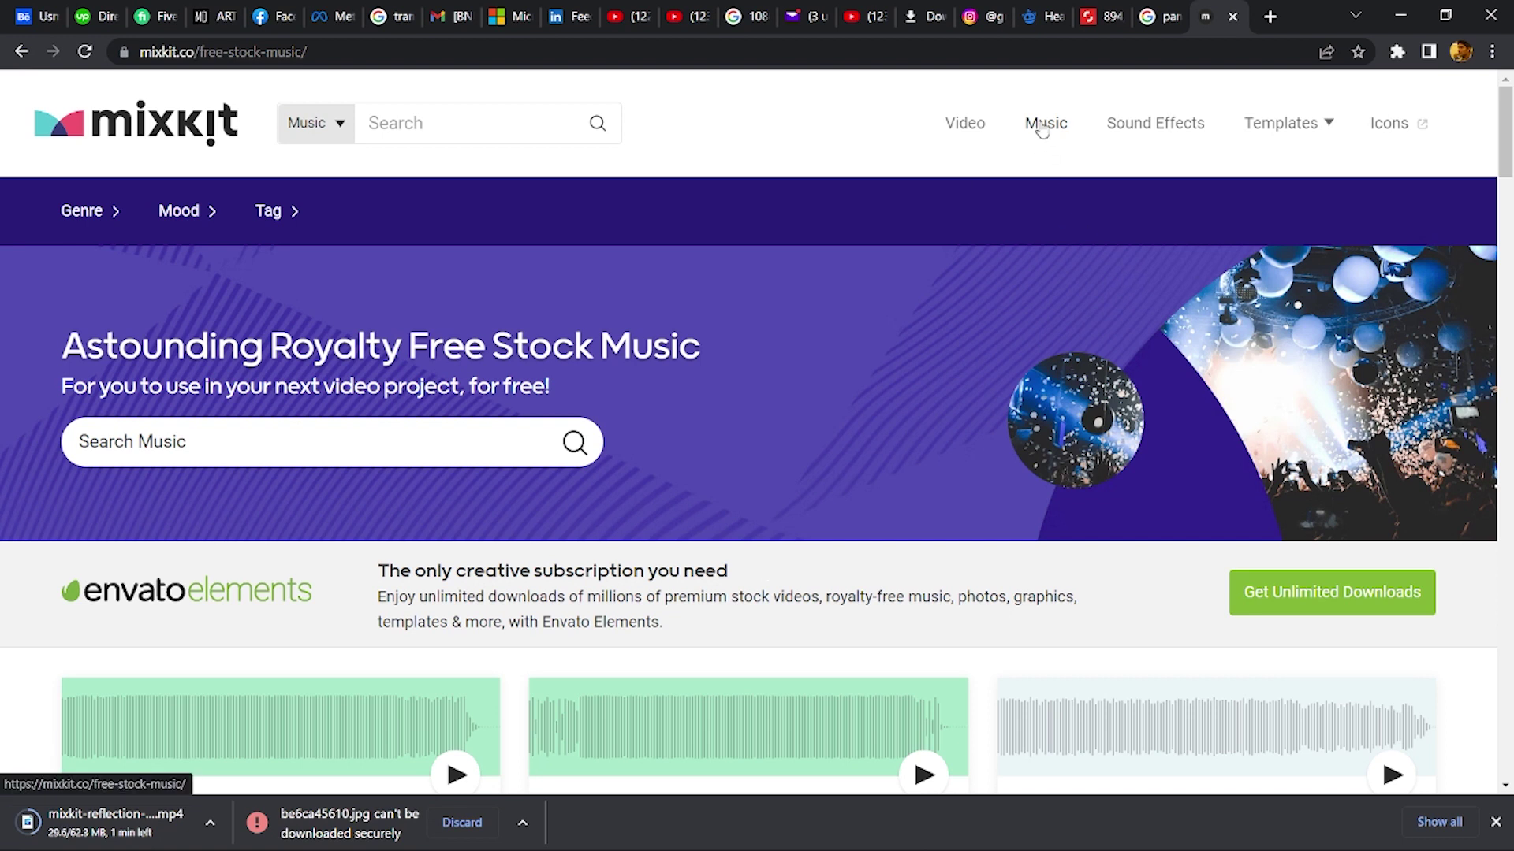
scroll(821, 438, down, 5)
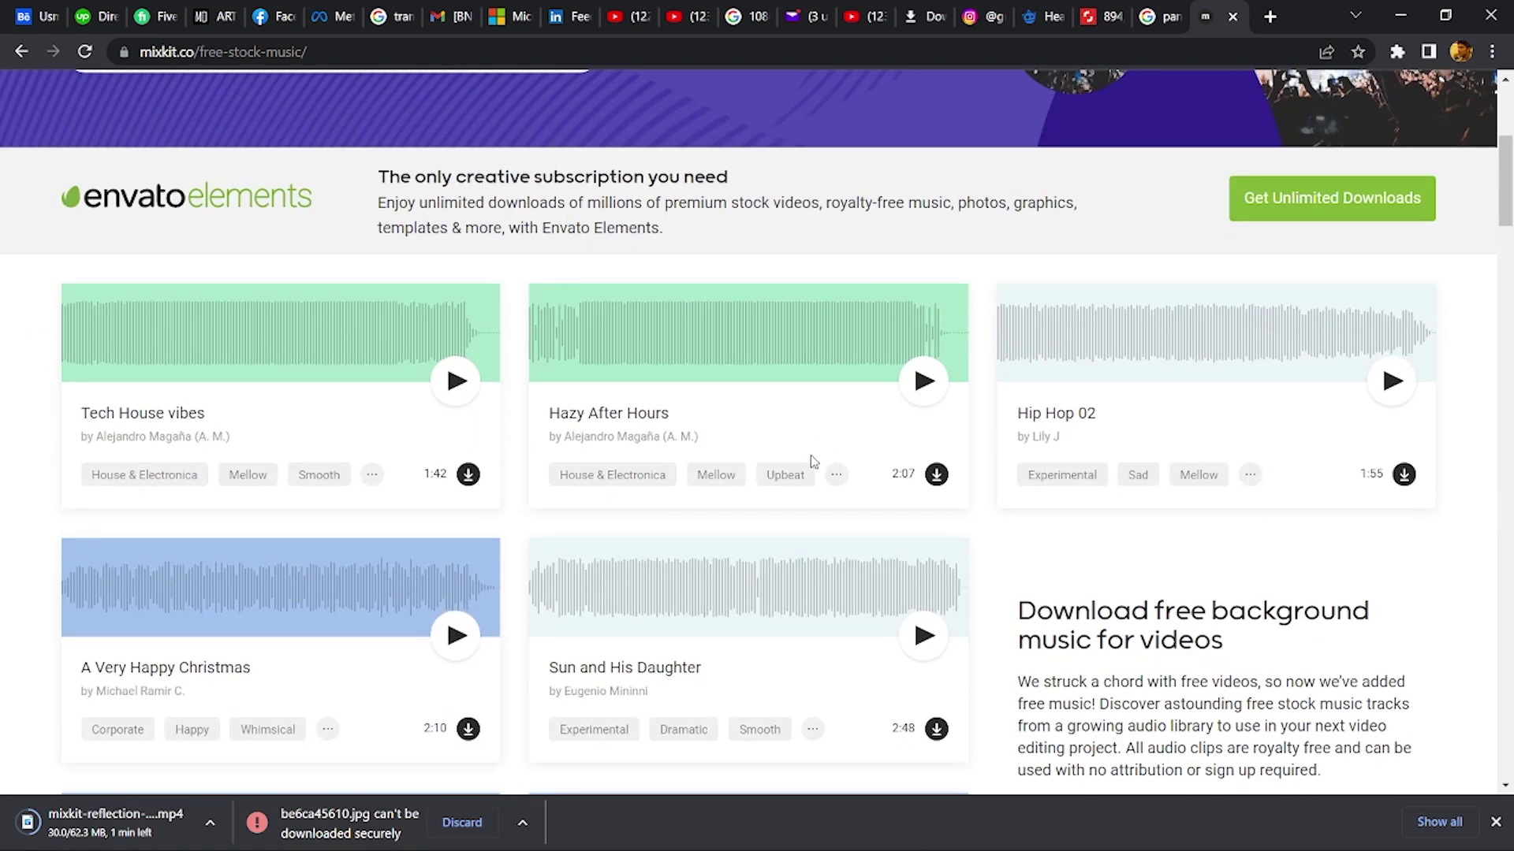
click(923, 385)
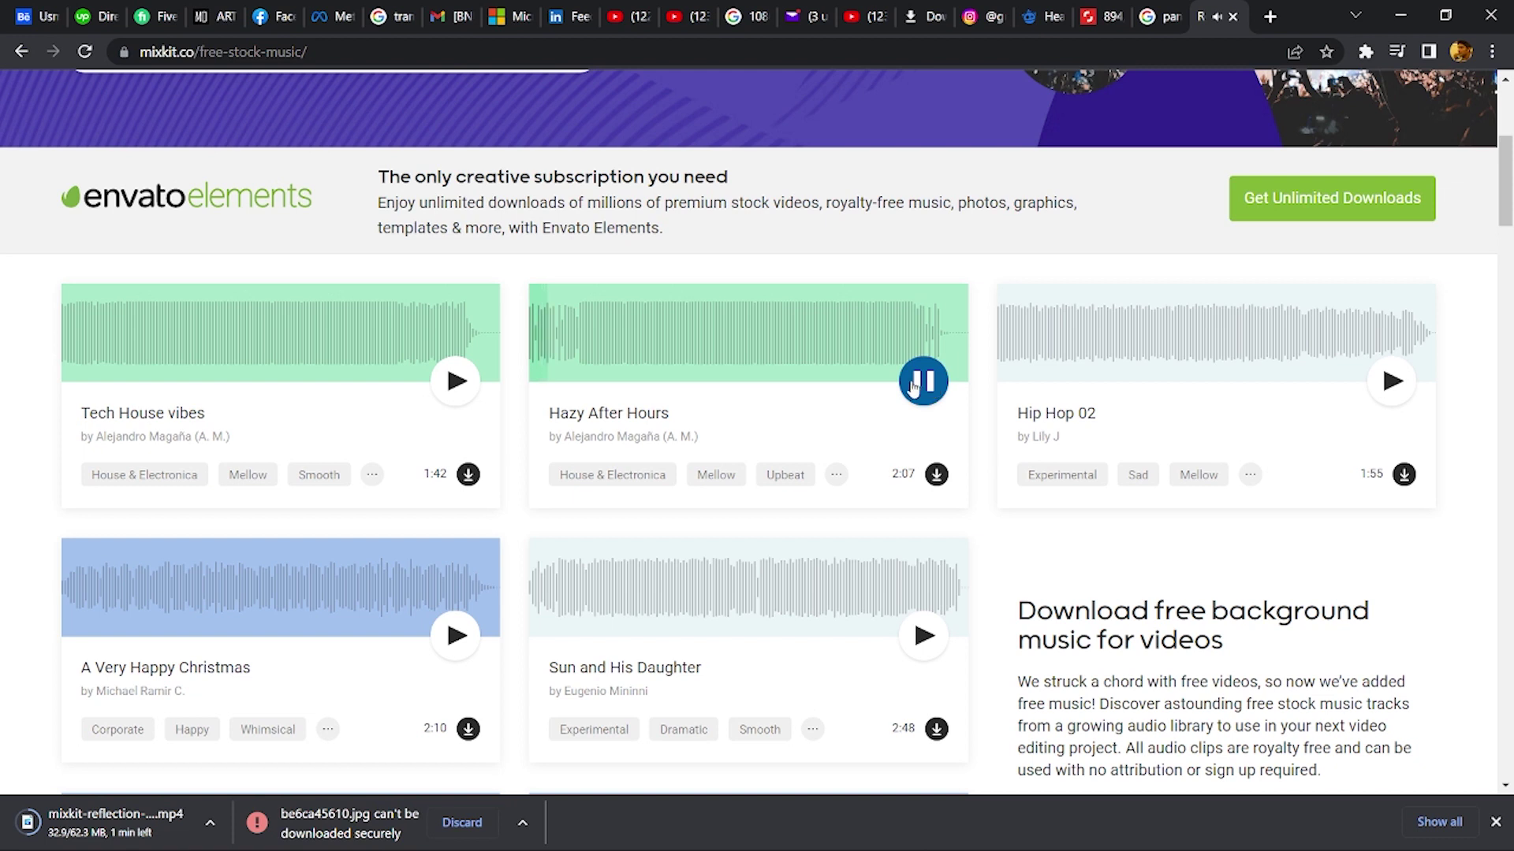
click(919, 384)
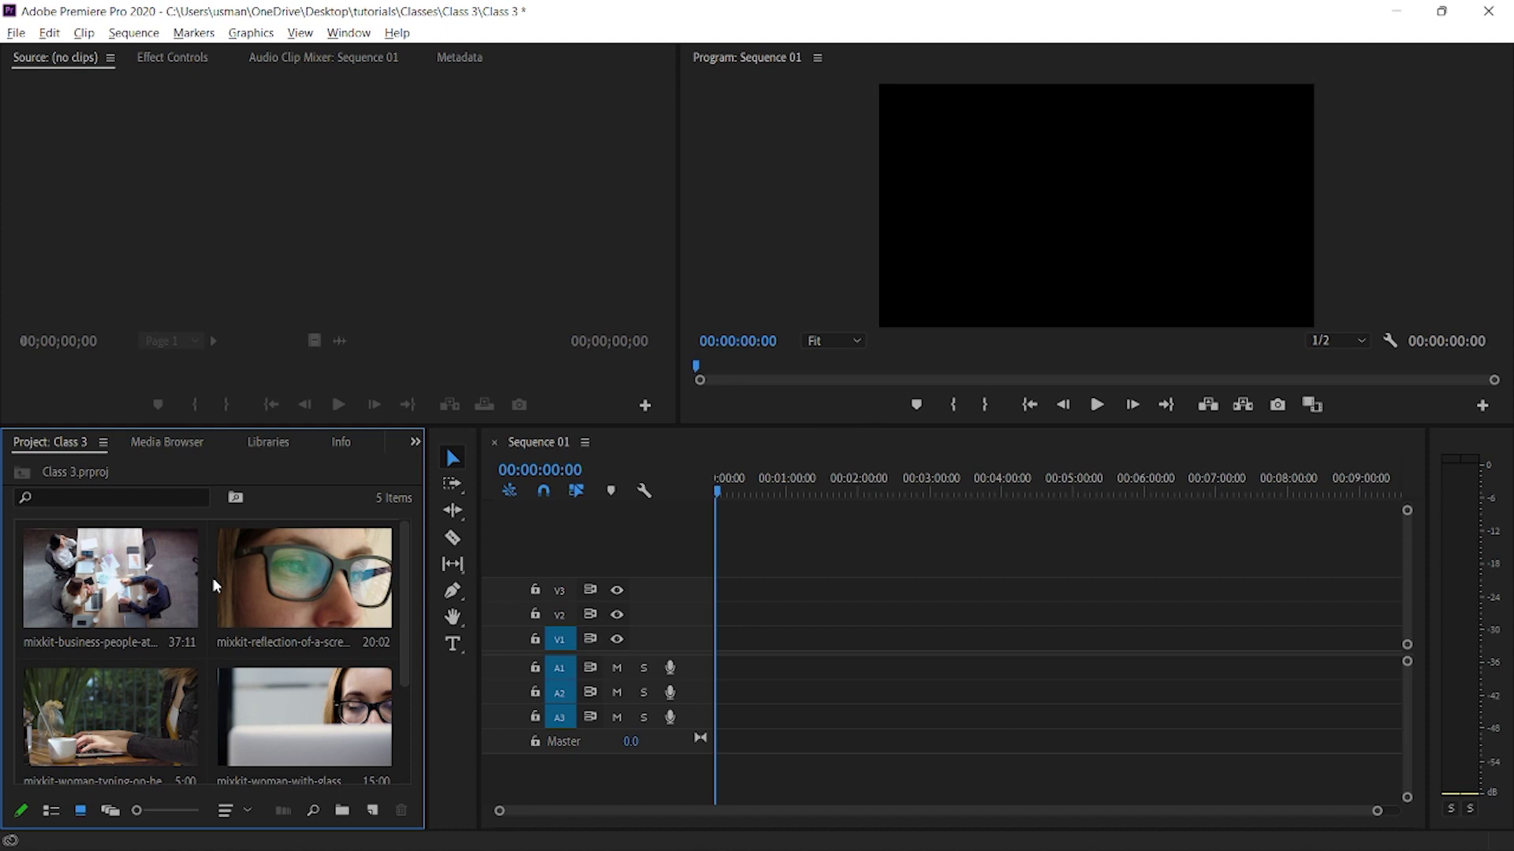
- Create a new bin named 'Video' in the Project panel
scroll(257, 638, down, 2)
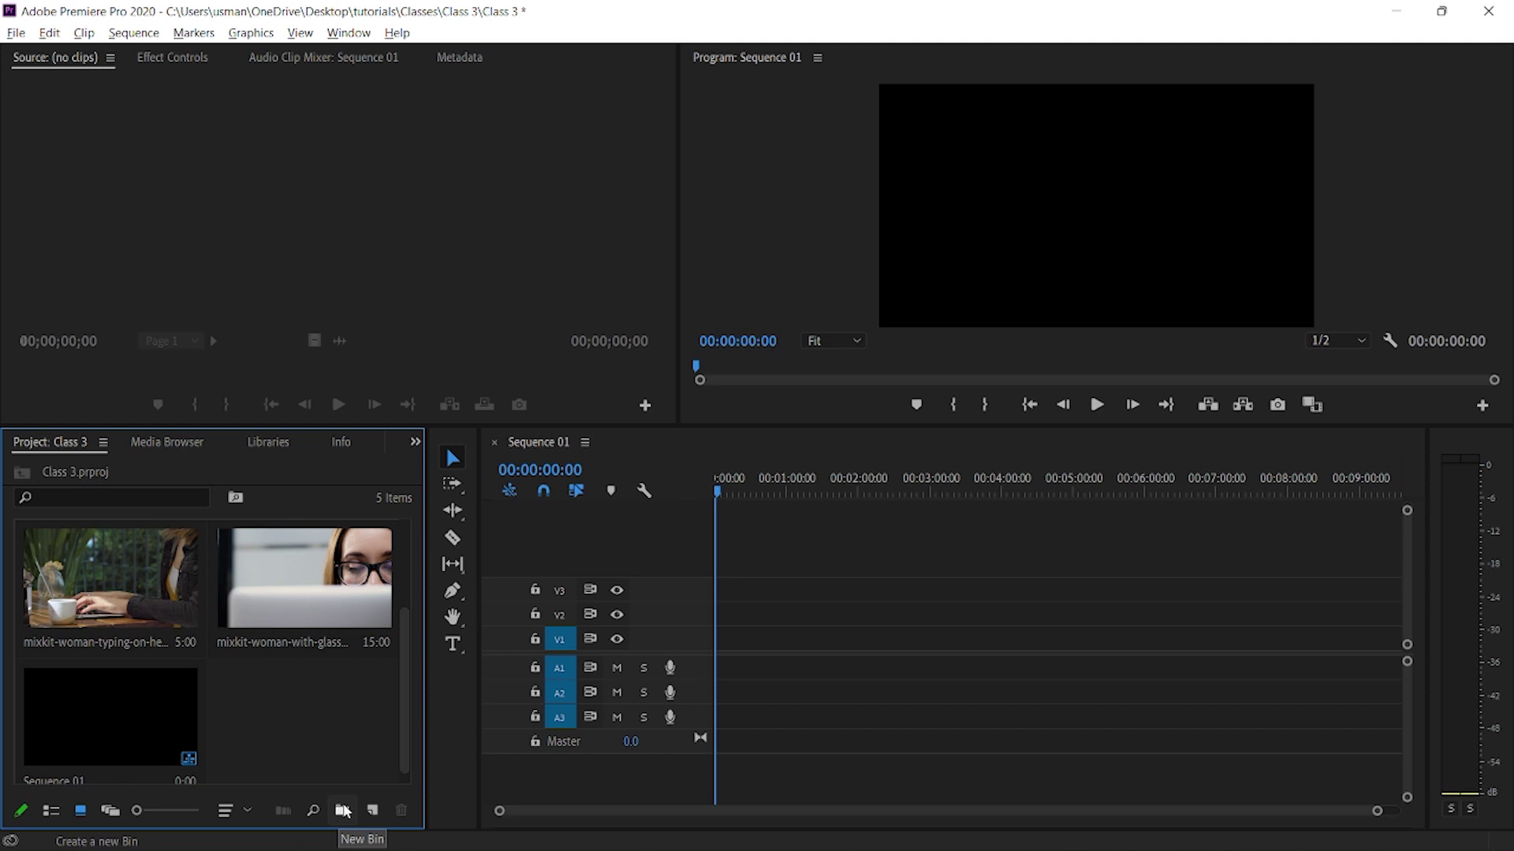
click(344, 811)
text(Video)
key(Tab)
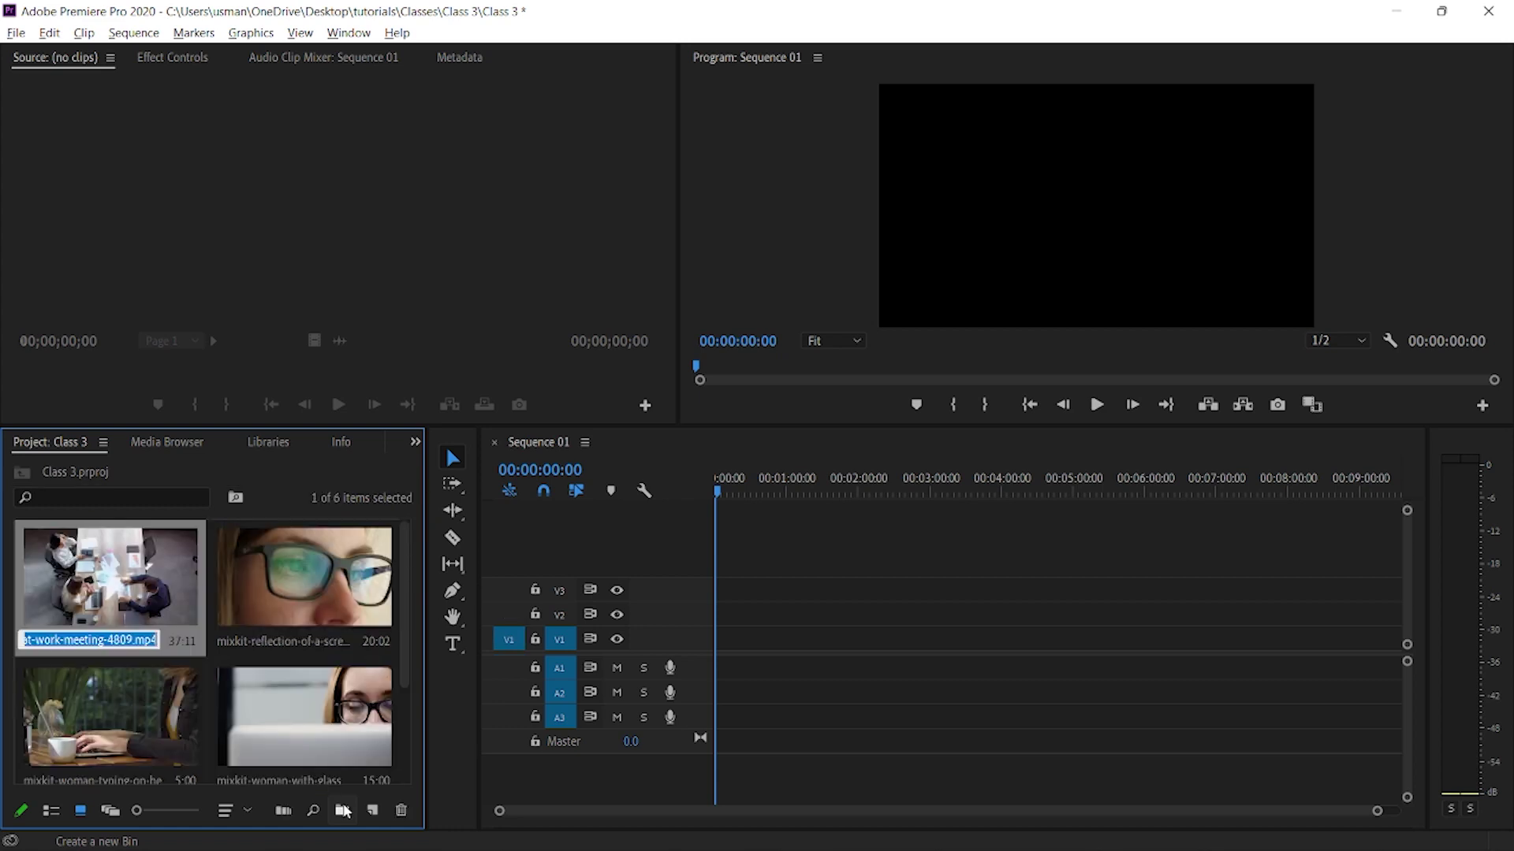
- Move the four mixkit clips into the Video bin, then show all open windows
click(164, 598)
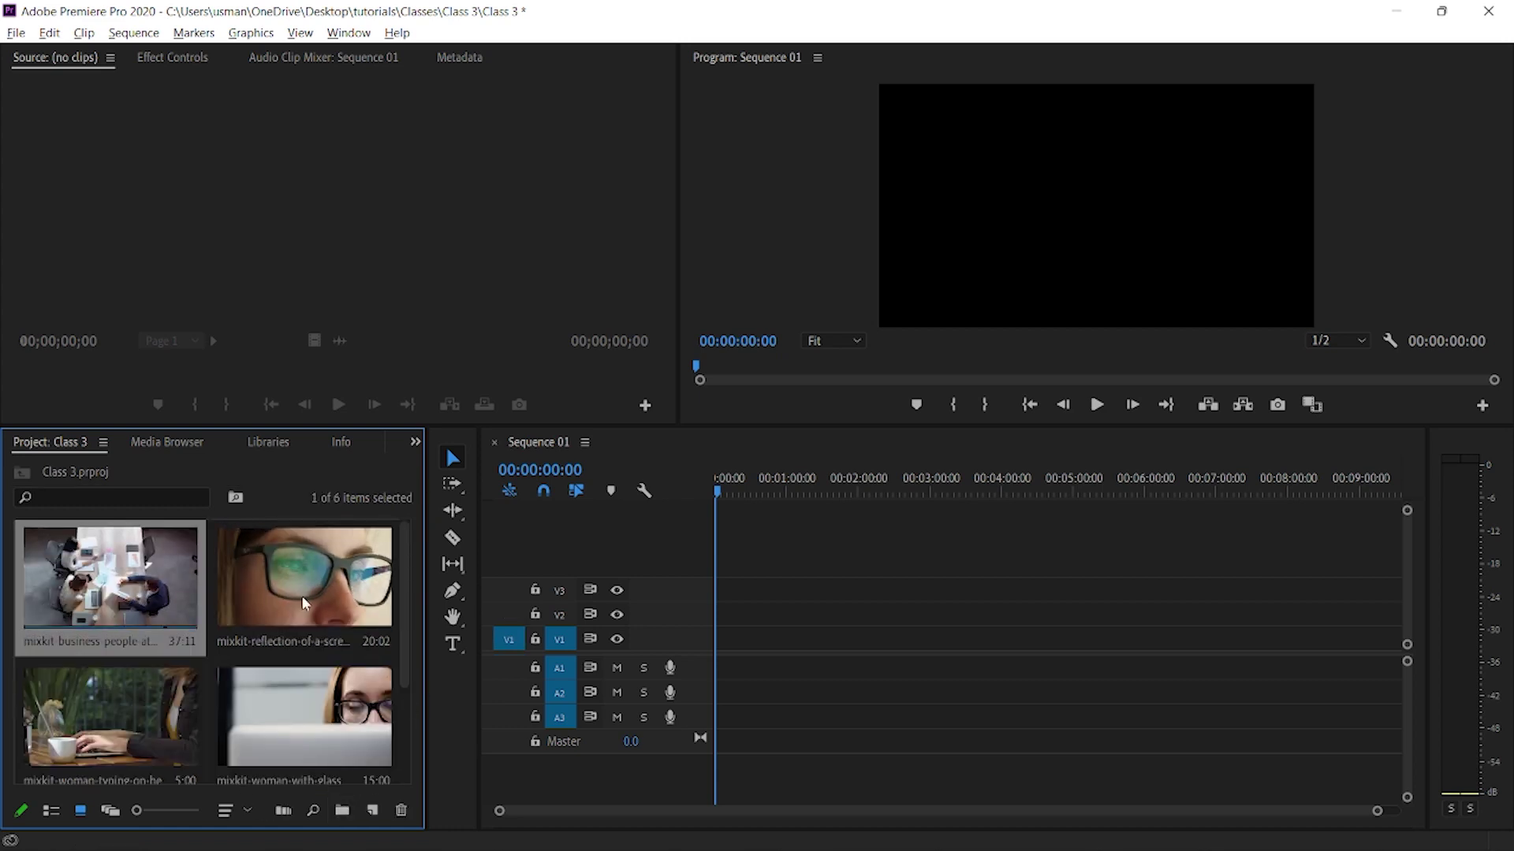
shift+click(224, 698)
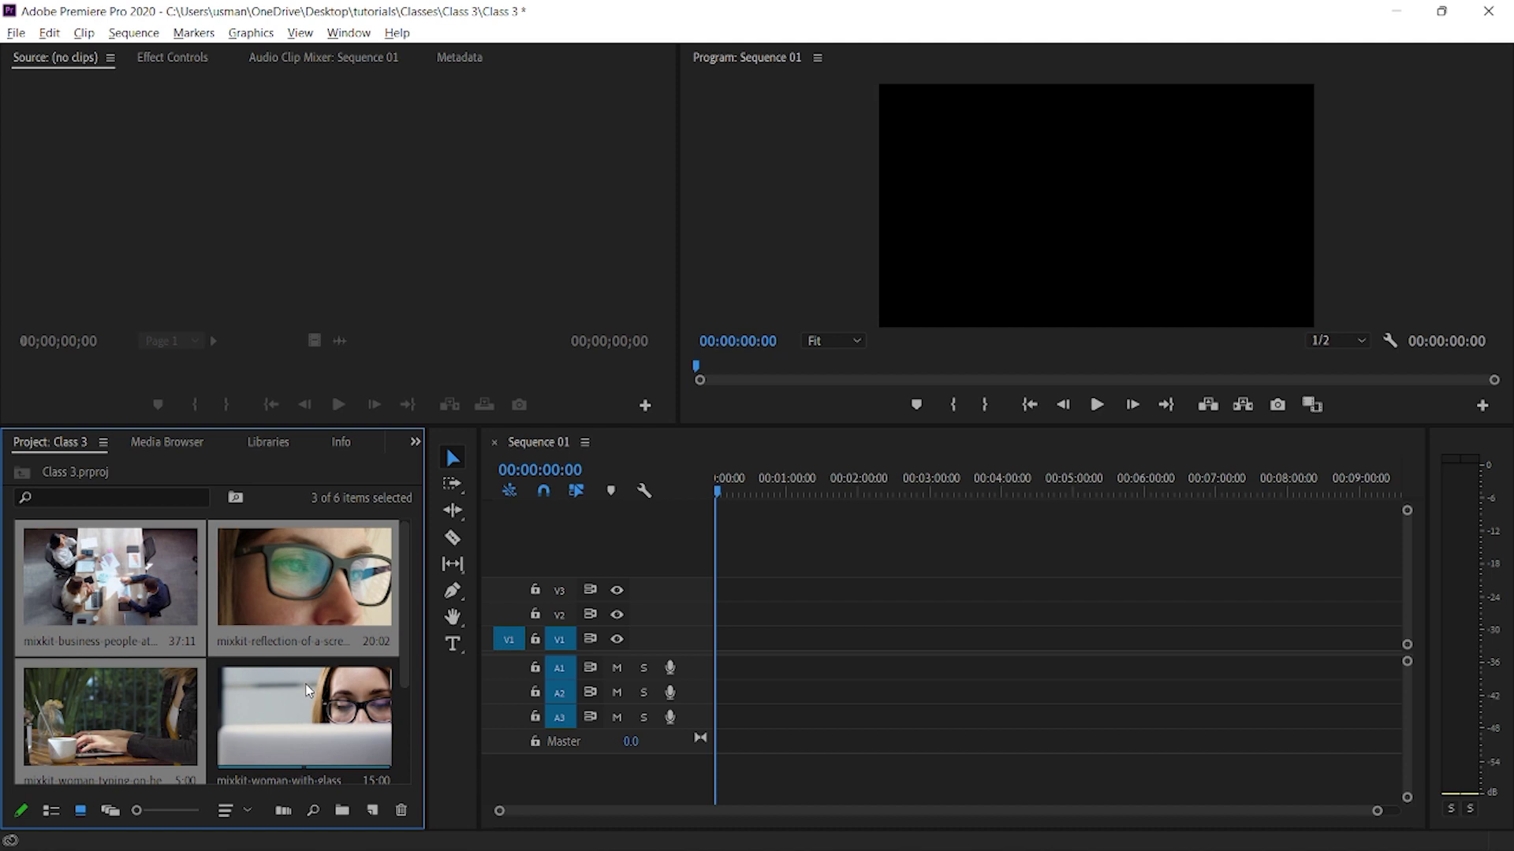
scroll(336, 656, down, 2)
drag(335, 593, 322, 708)
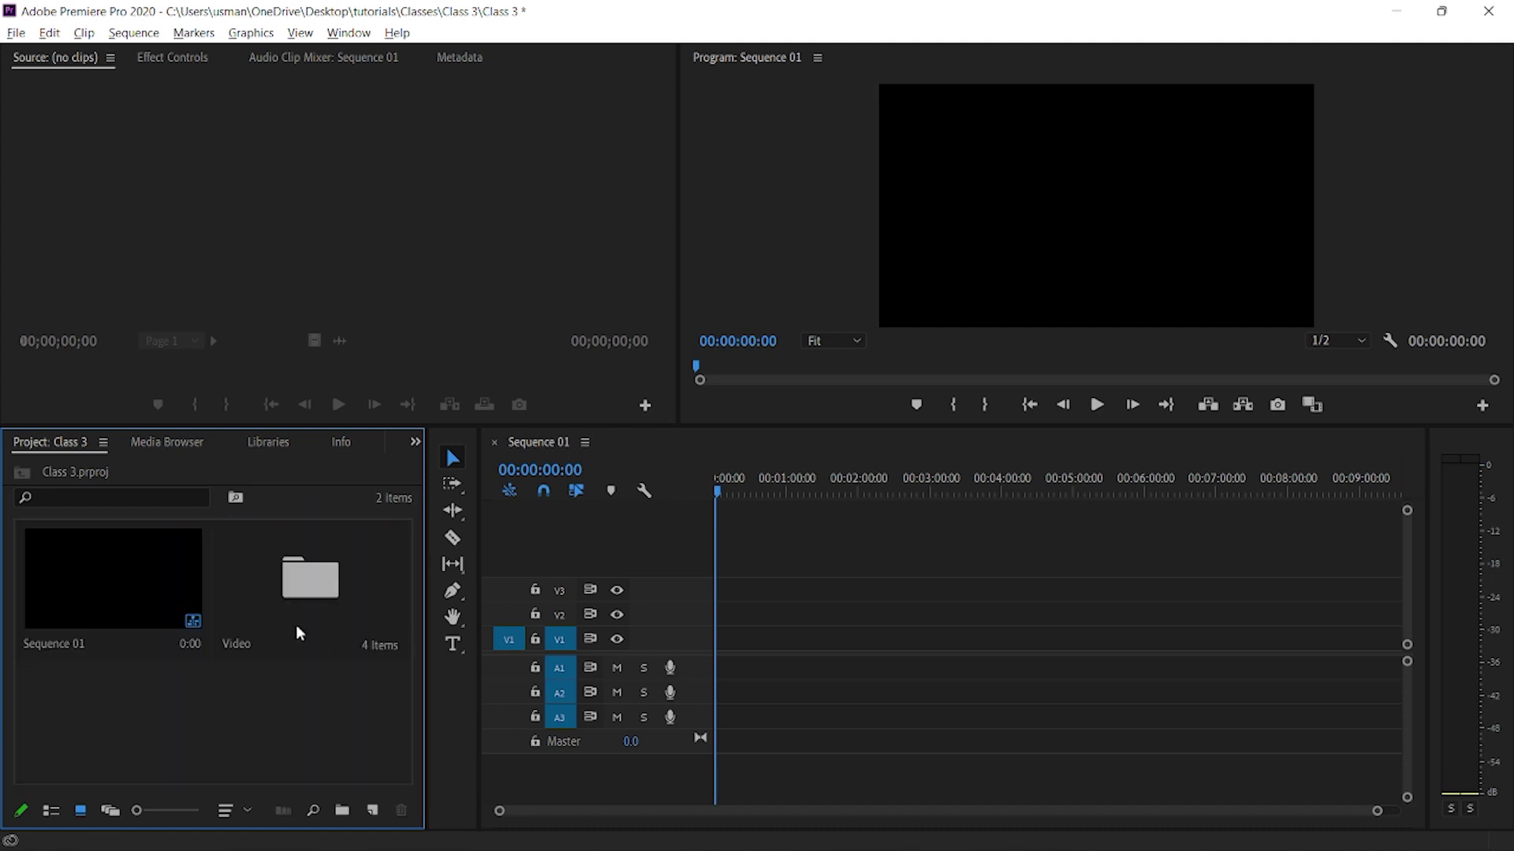
key(alt+Tab)
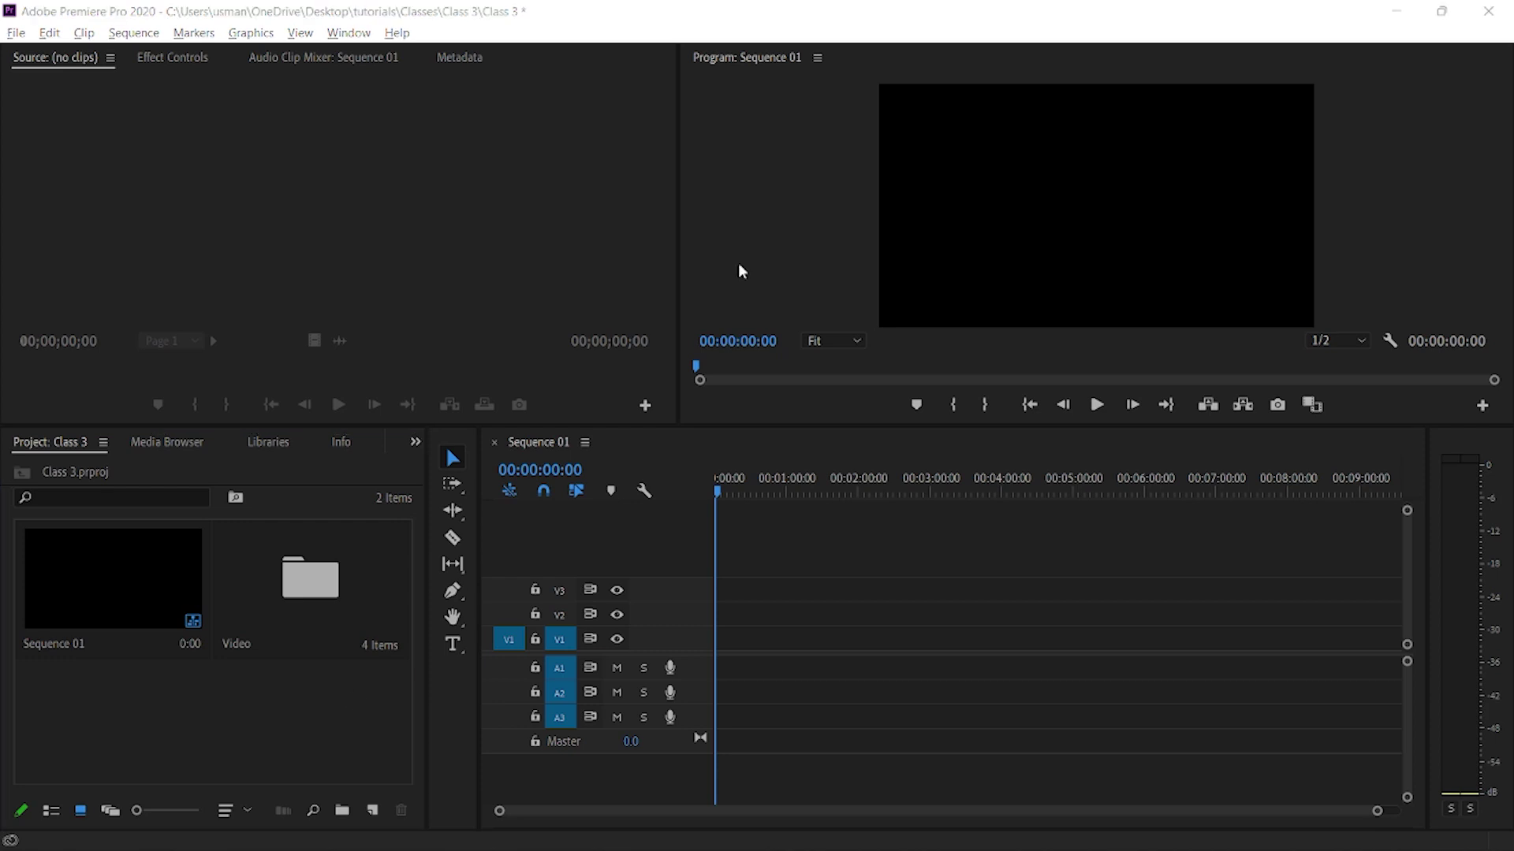
key(super+Tab)
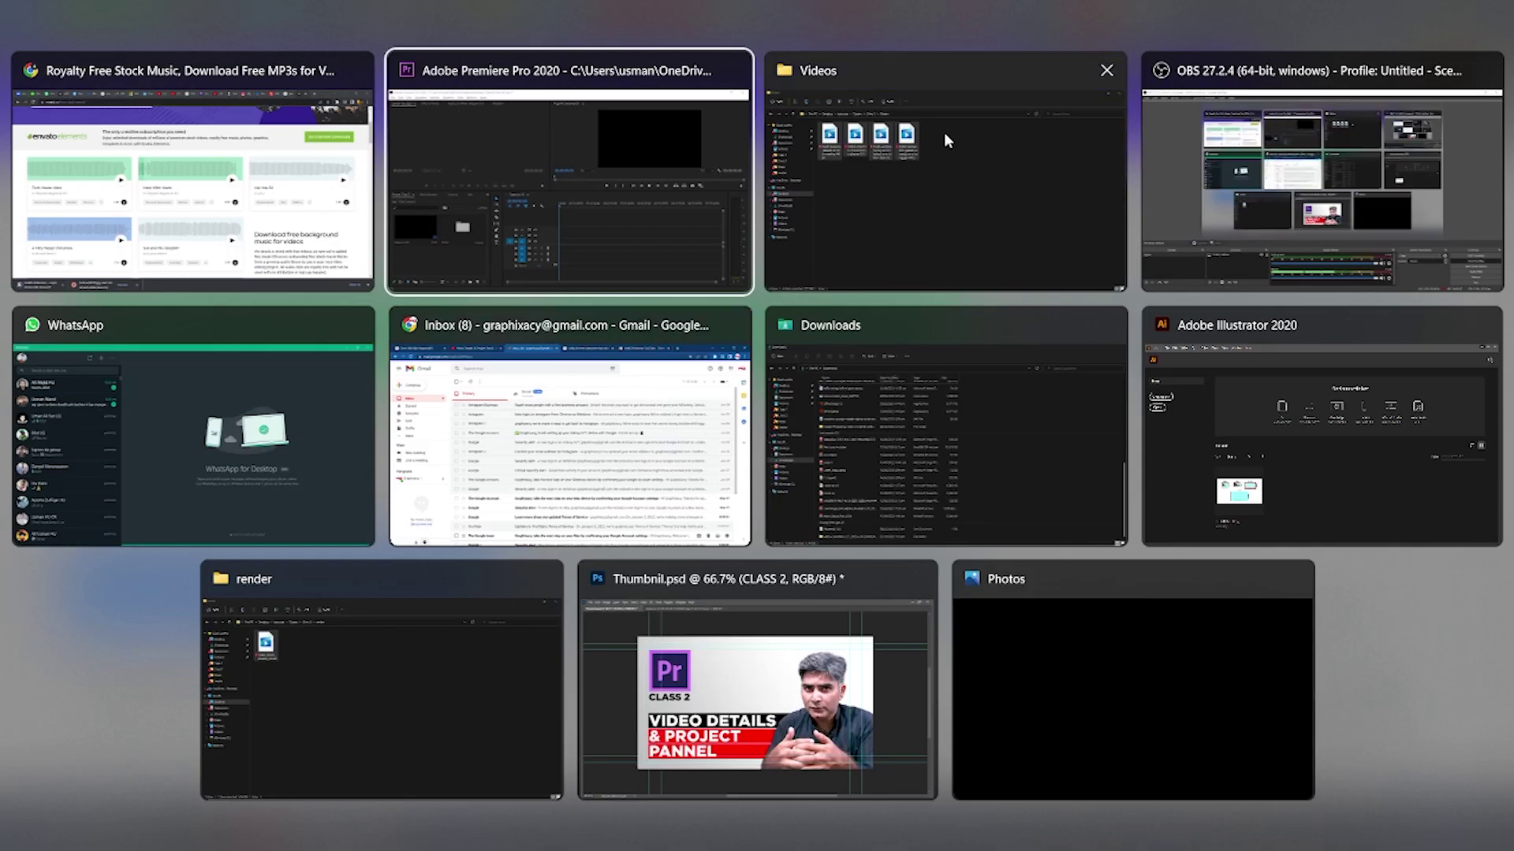
- Drag the Music folder from Class 3 in File Explorer into Premiere's Project panel
click(944, 131)
click(428, 103)
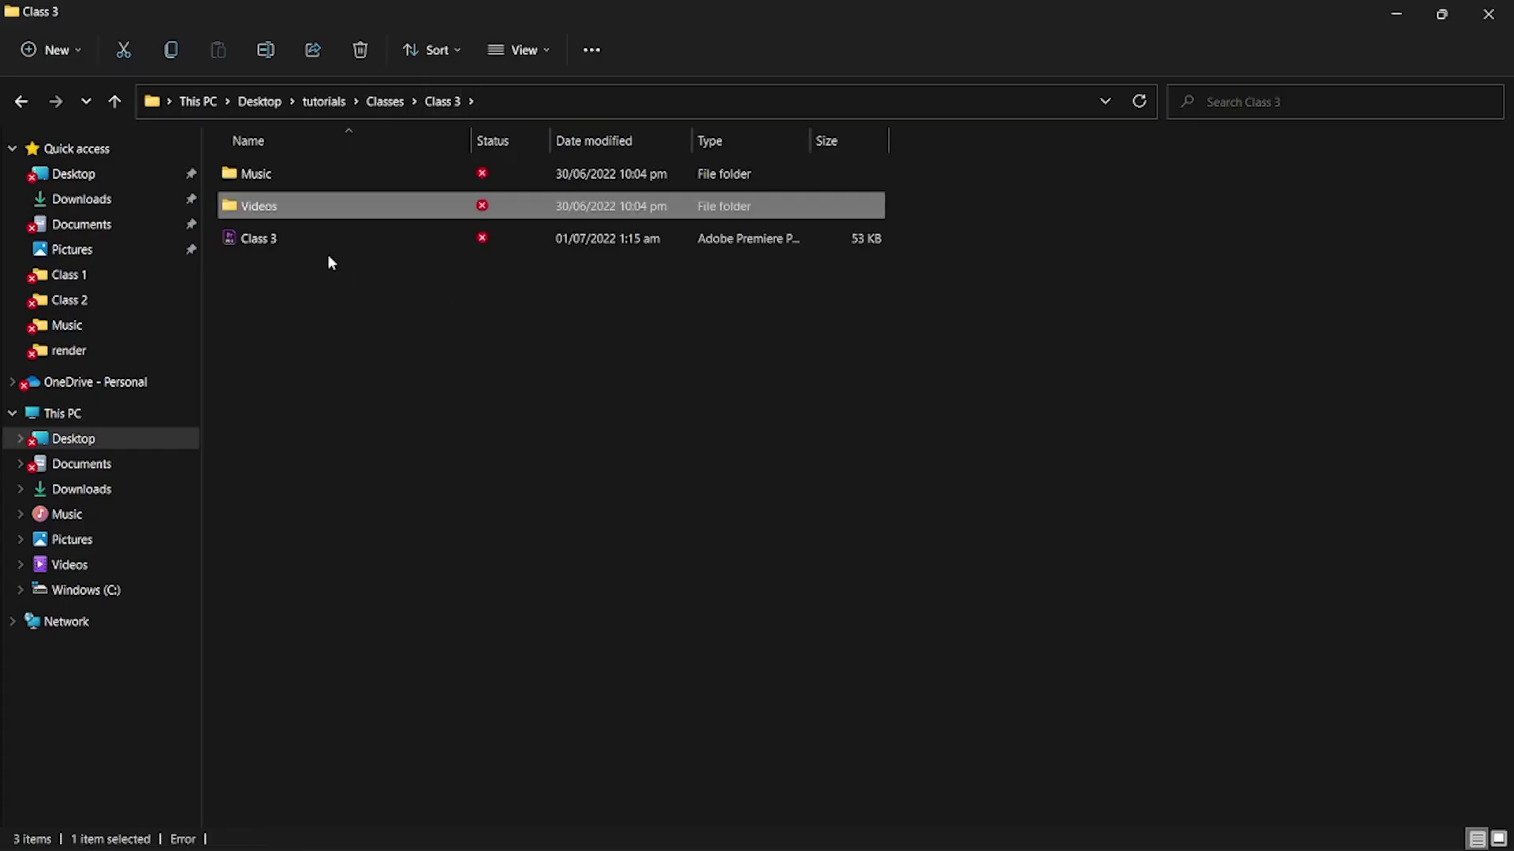
click(238, 186)
drag(242, 179, 854, 301)
key(alt+Tab)
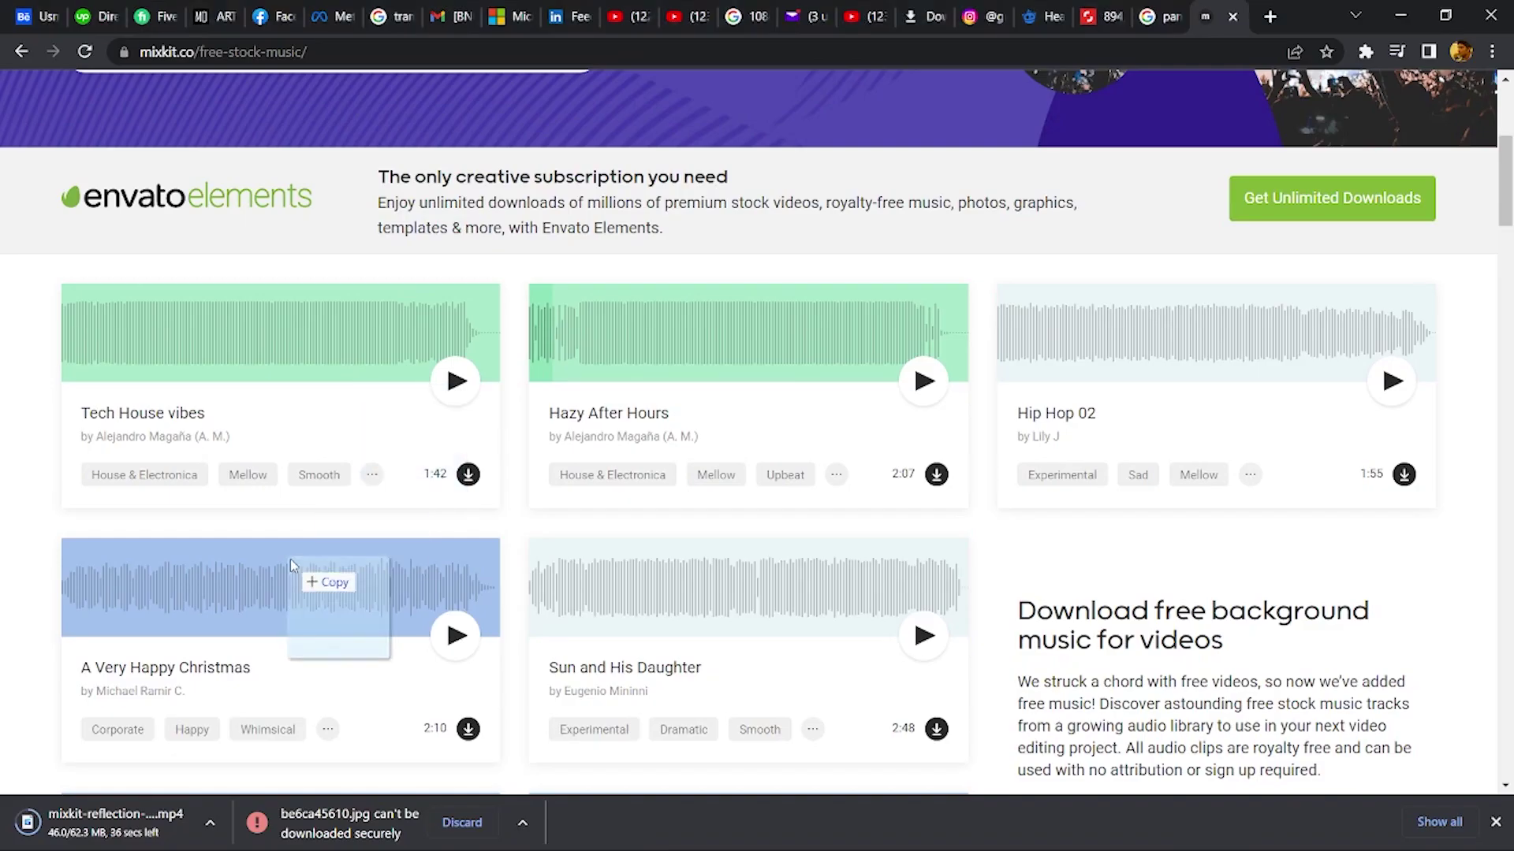
key(alt+Tab)
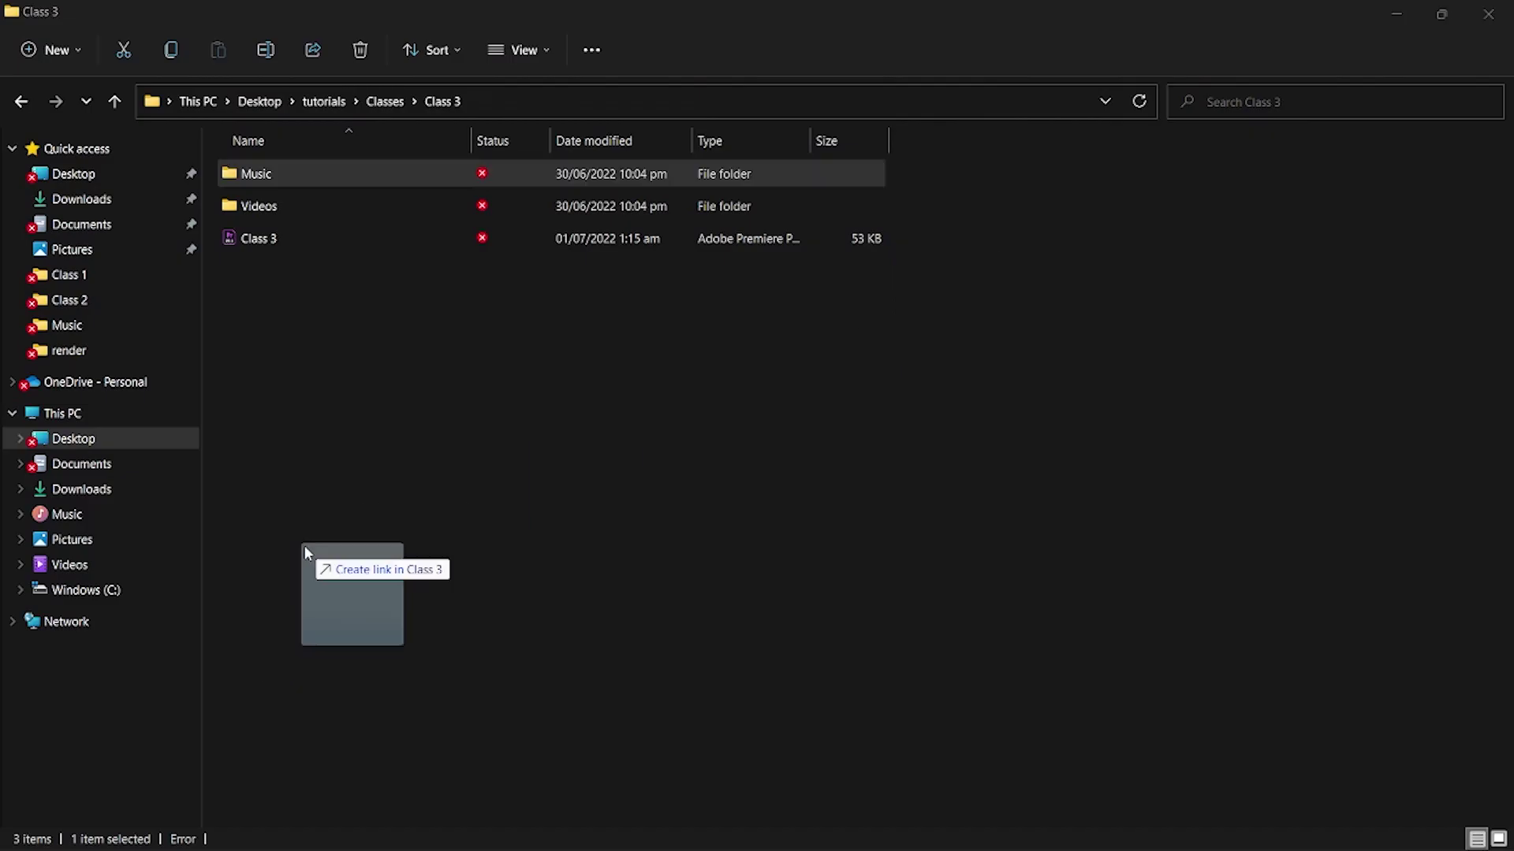
key(alt+Tab)
key(alt+Tab)
mouse_move(903, 265)
mouse_down()
mouse_move(263, 643)
mouse_move(185, 674)
mouse_up()
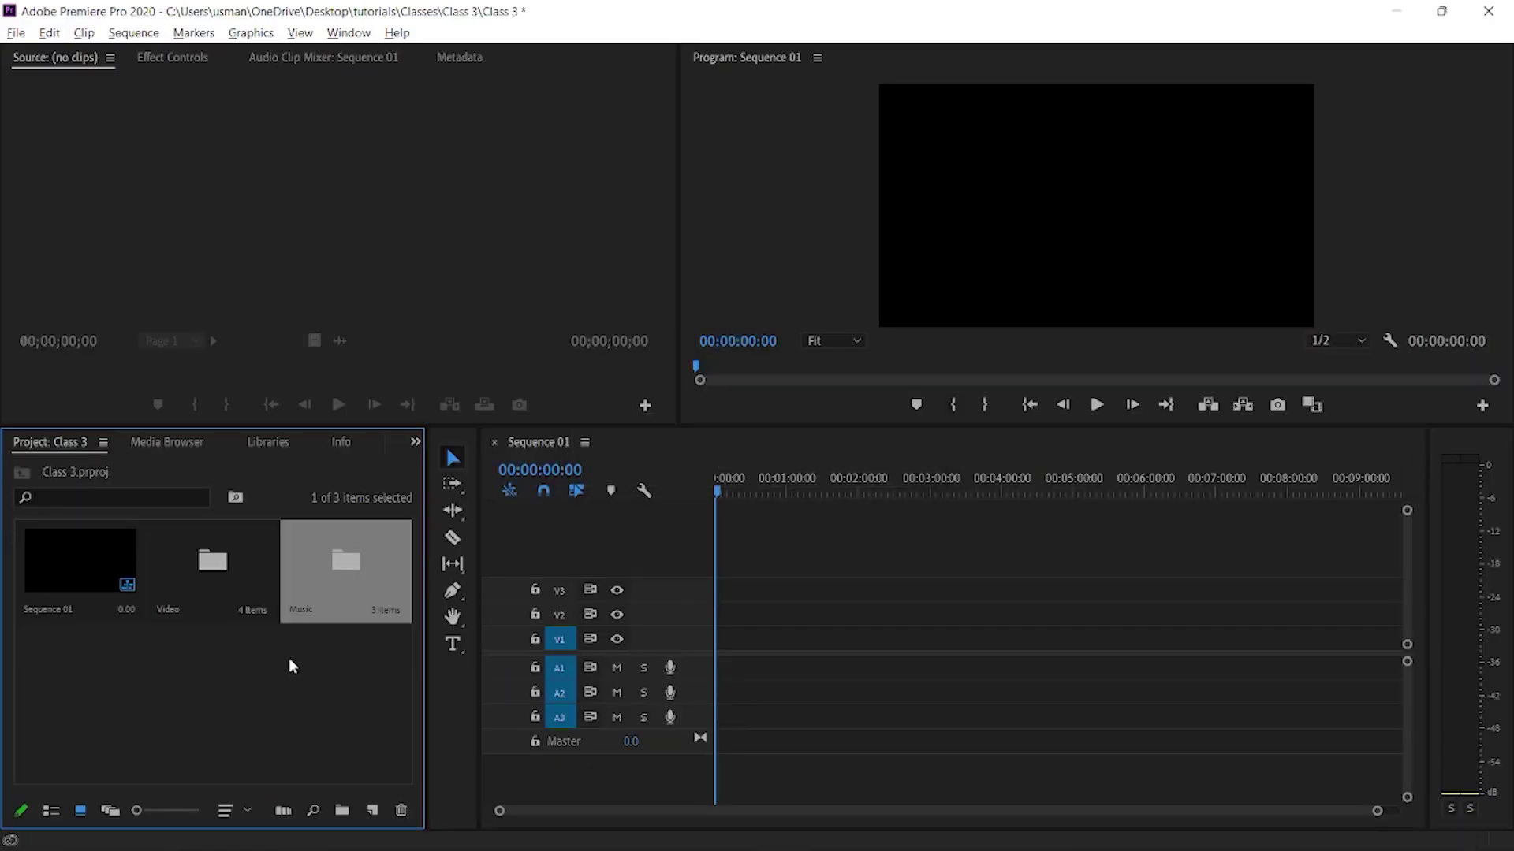
- Open the Music bin to check its tracks, return to the project, and enlarge the thumbnails
double_click(355, 570)
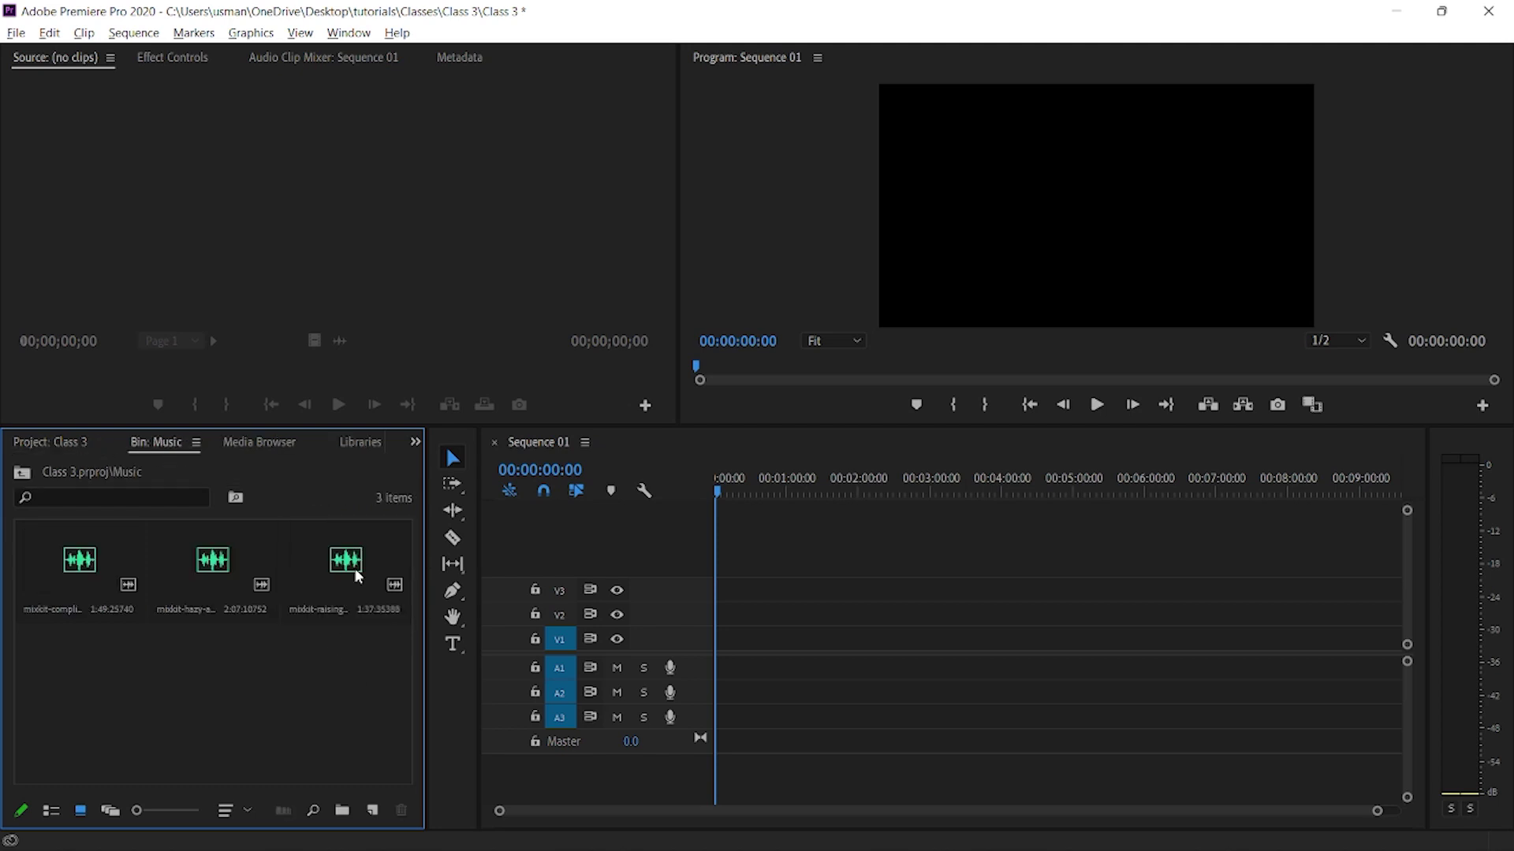
click(17, 475)
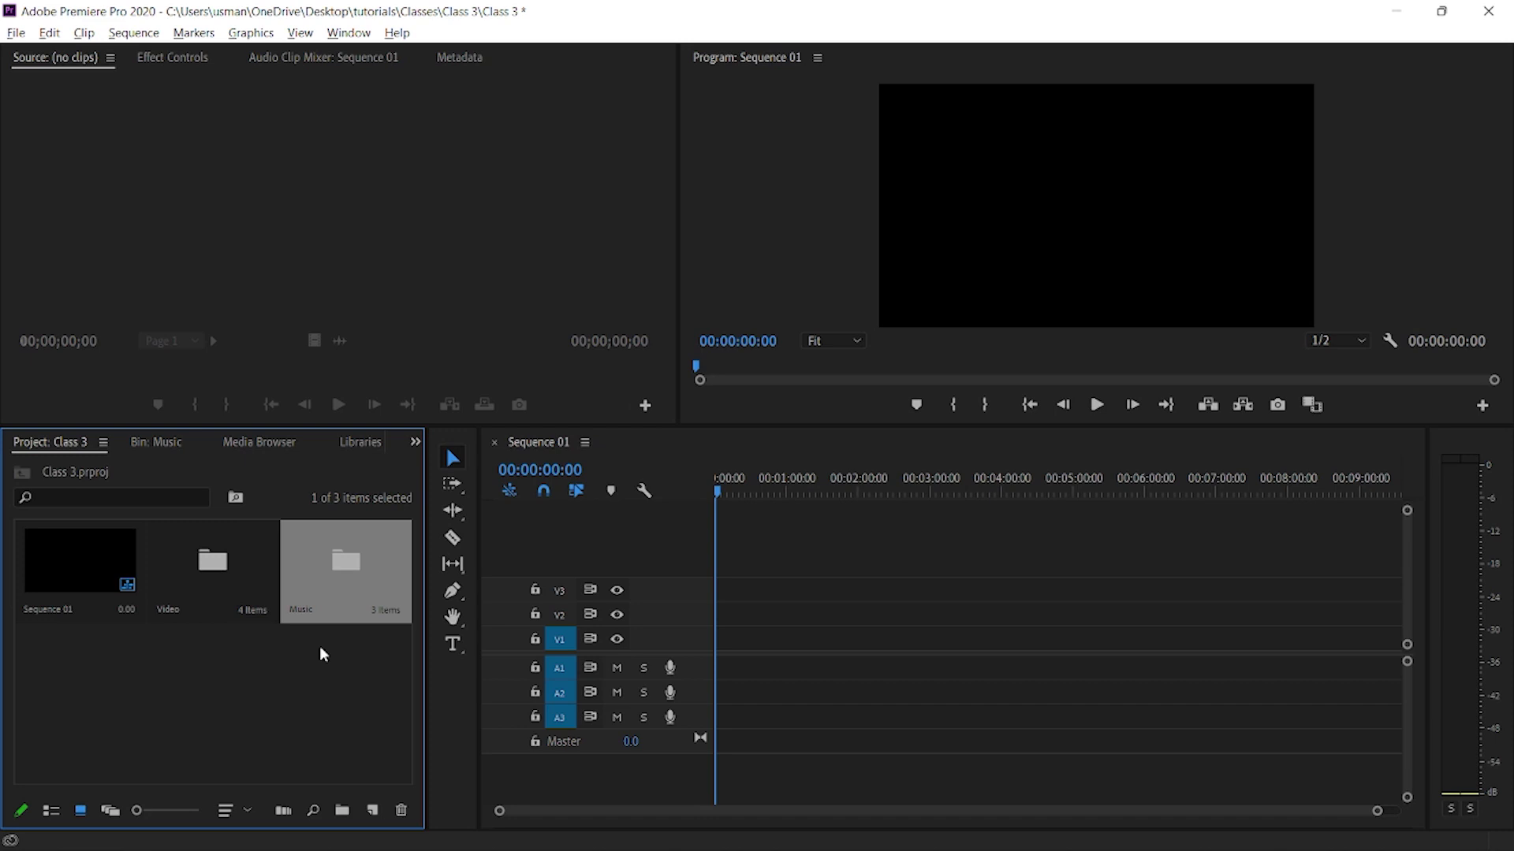
click(320, 647)
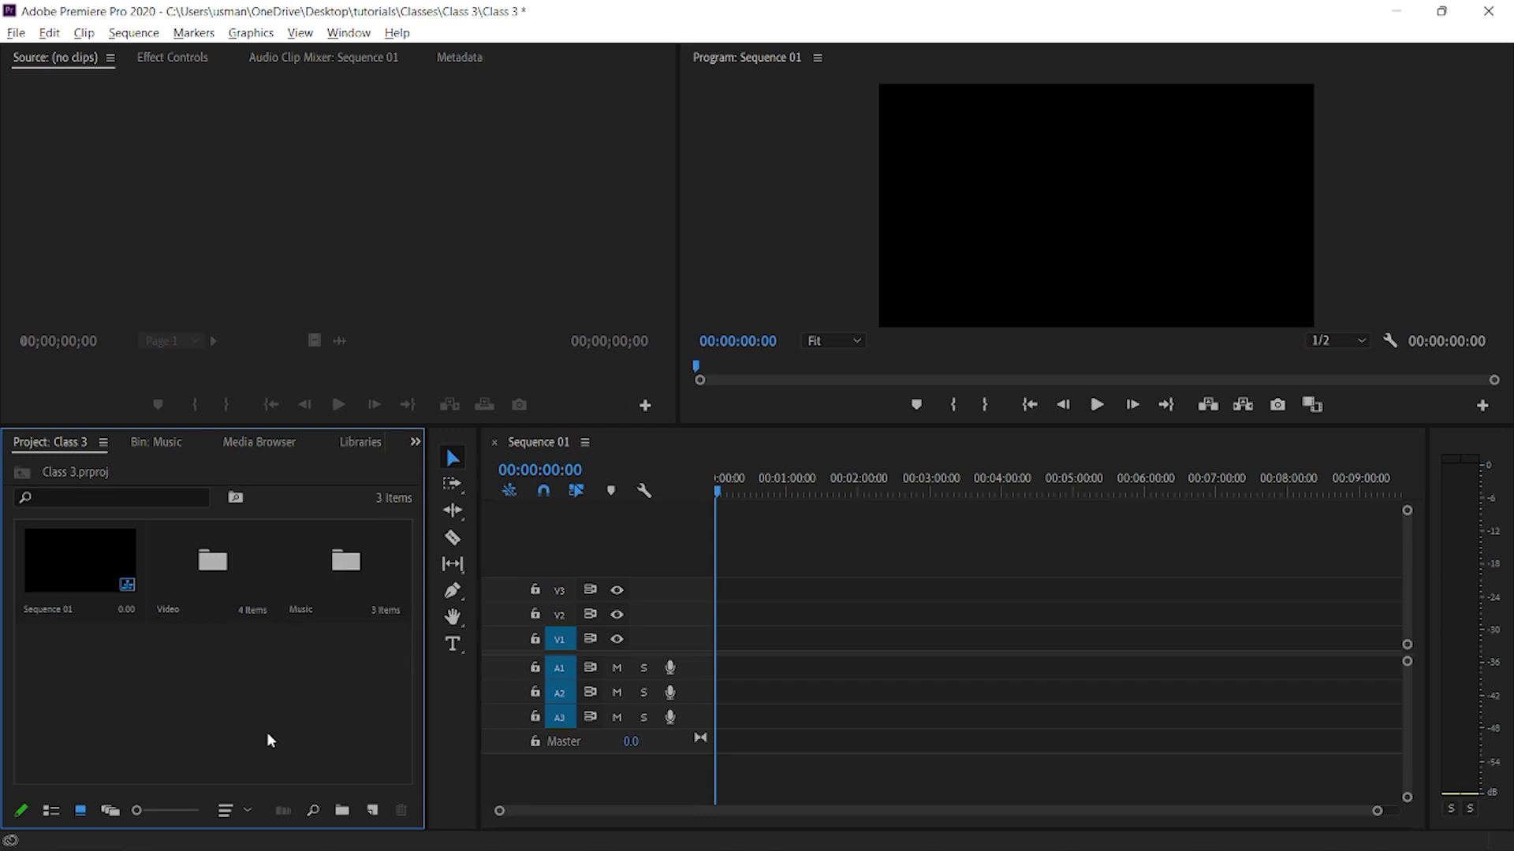
mouse_move(137, 811)
mouse_down()
mouse_move(177, 811)
mouse_move(161, 810)
mouse_up()
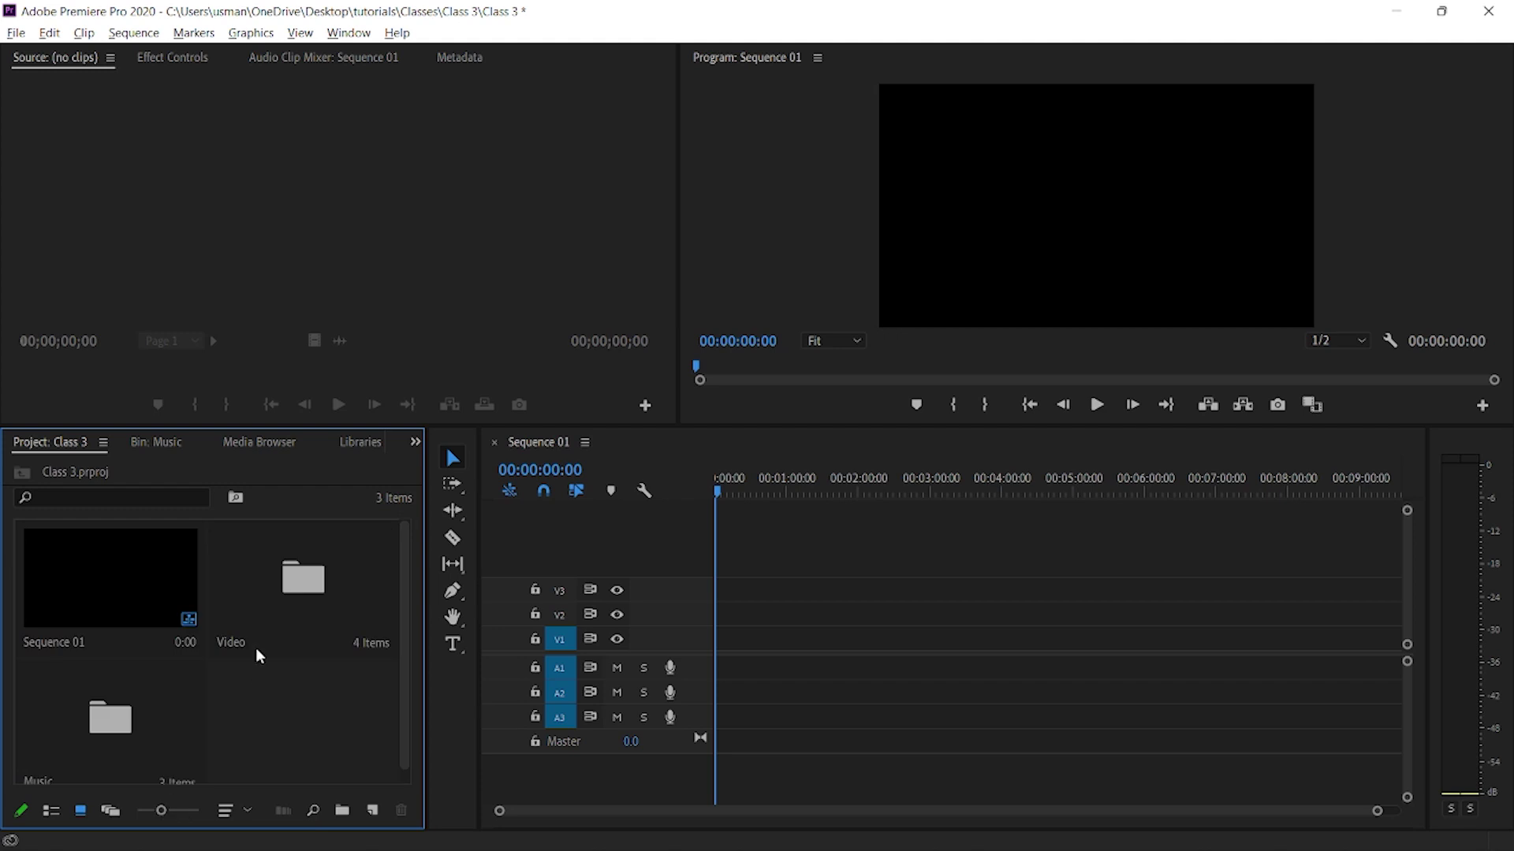
- Open the Video bin in its own tab, widen the panel, and set the thumbnails to two columns
double_click(282, 605)
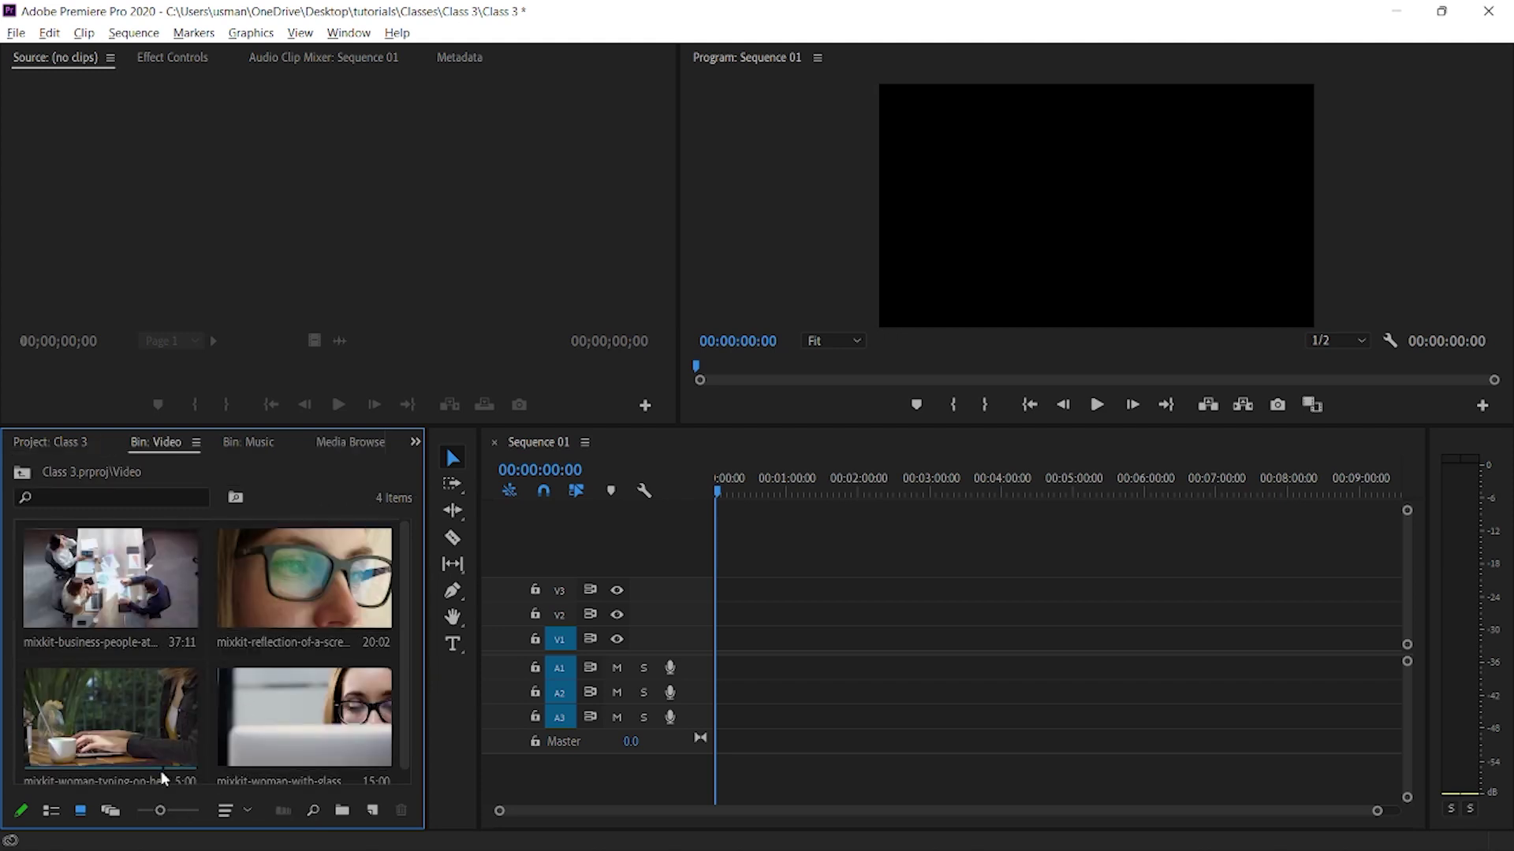
drag(160, 810, 178, 811)
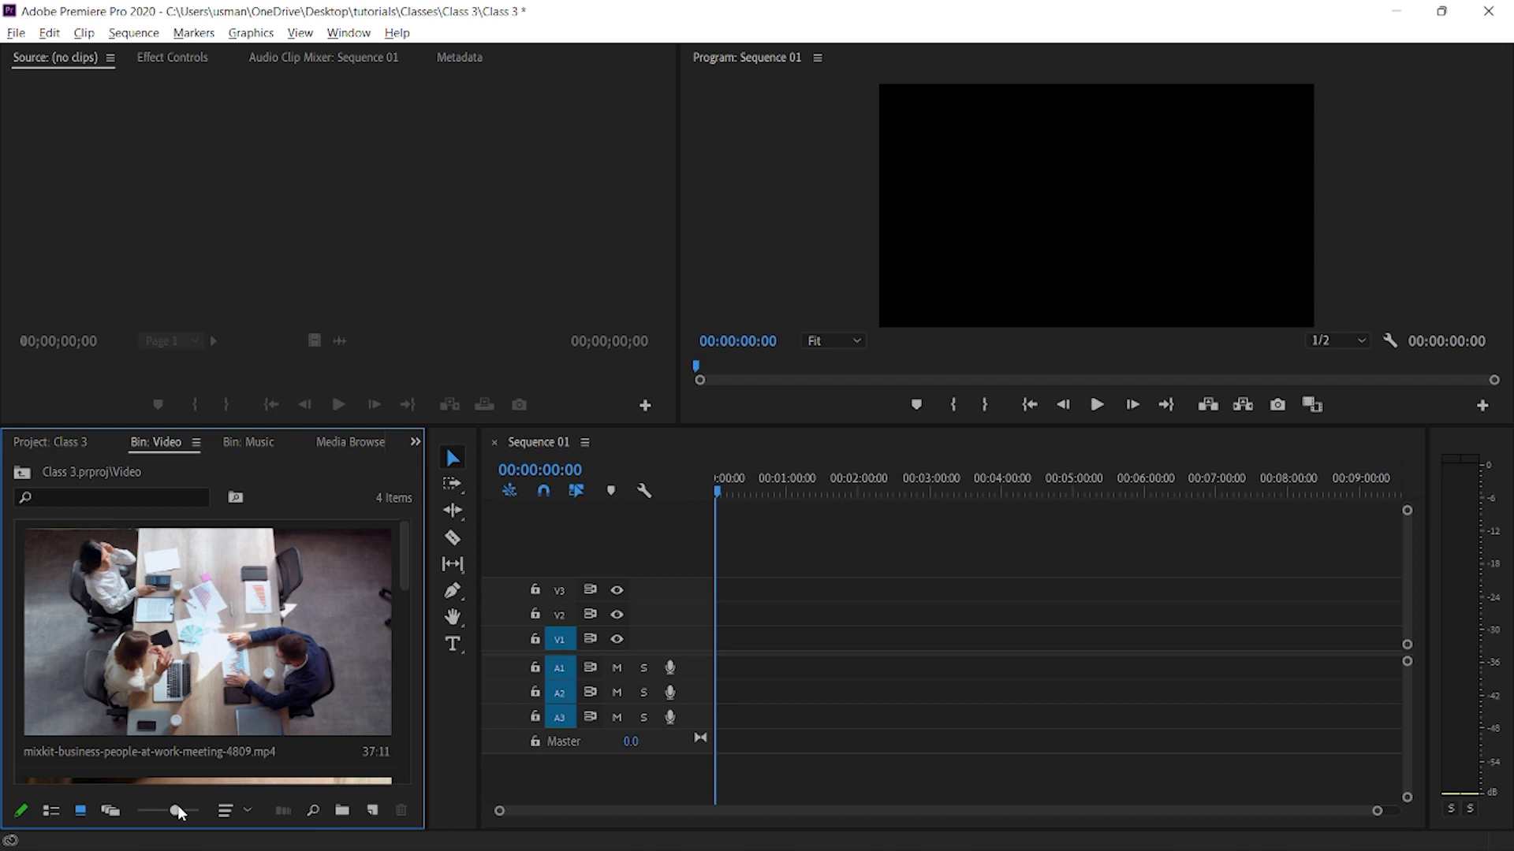
scroll(277, 666, down, 2)
scroll(277, 666, up, 2)
drag(426, 481, 488, 480)
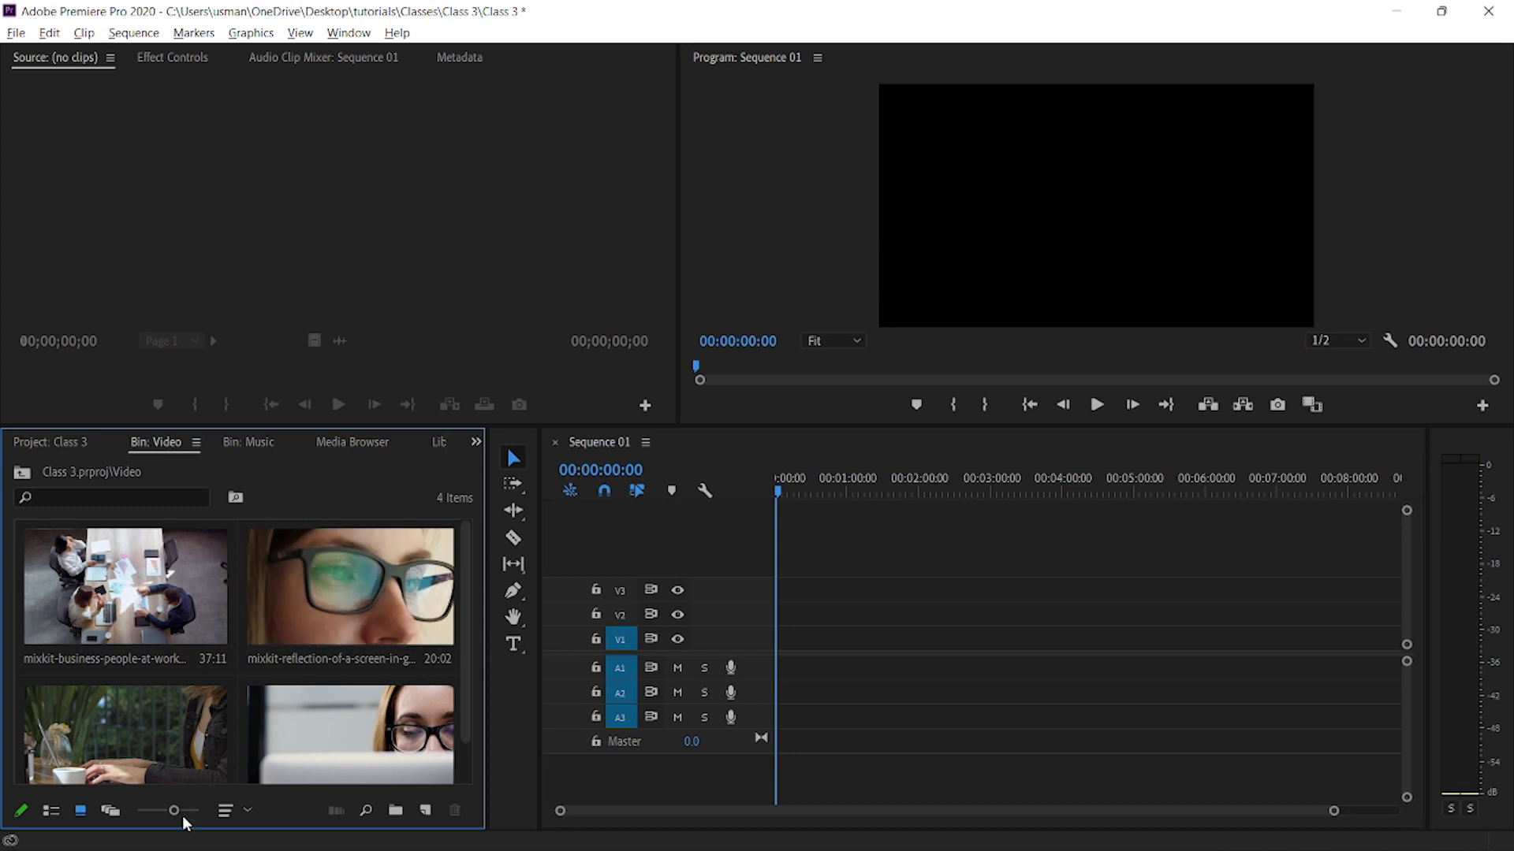
drag(175, 812, 181, 812)
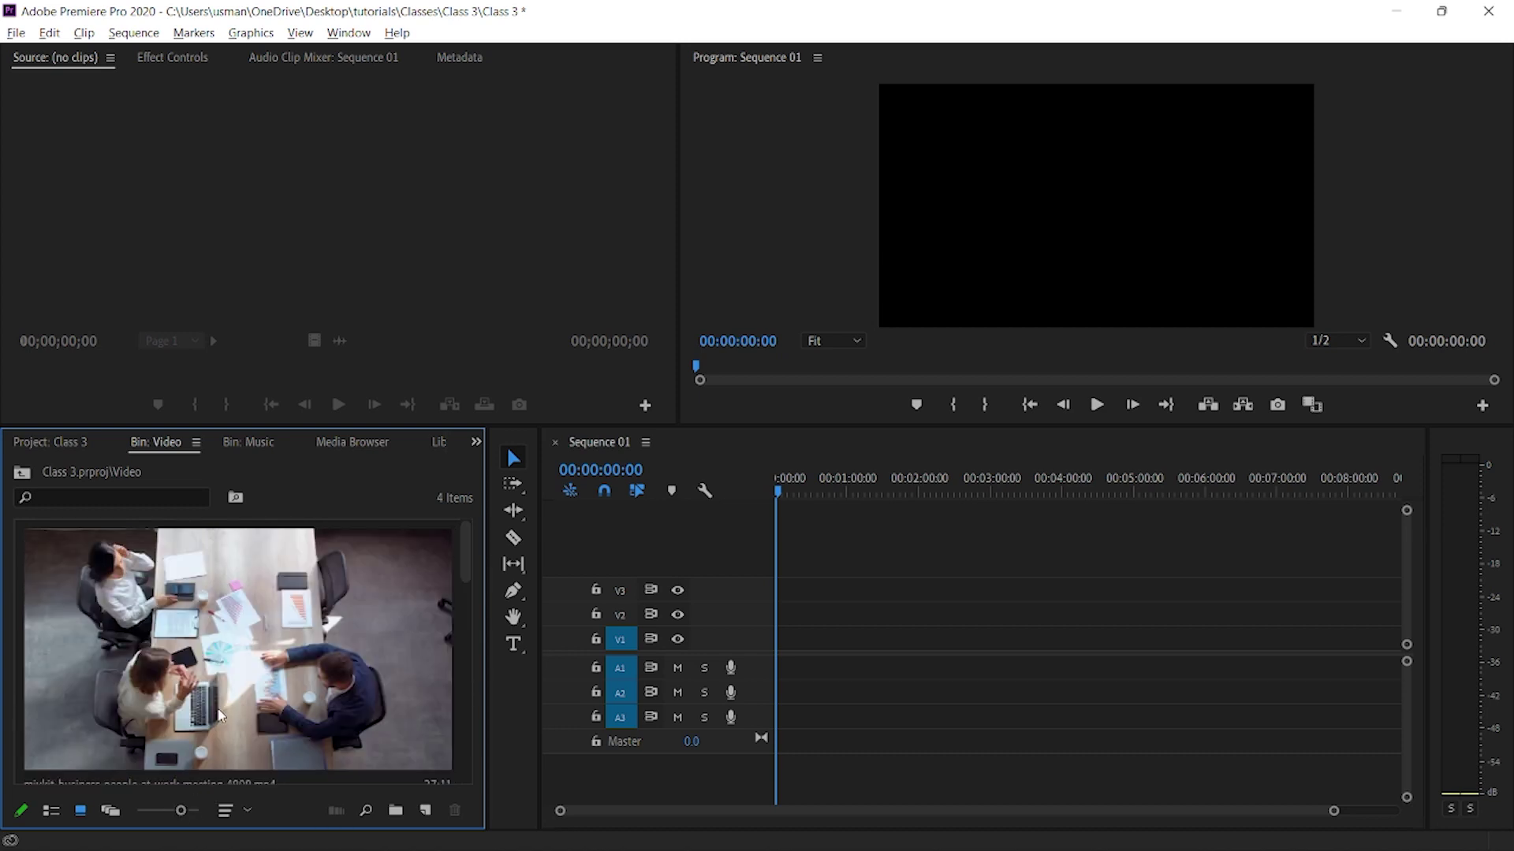
scroll(237, 647, down, 2)
scroll(229, 655, down, 2)
scroll(229, 659, up, 2)
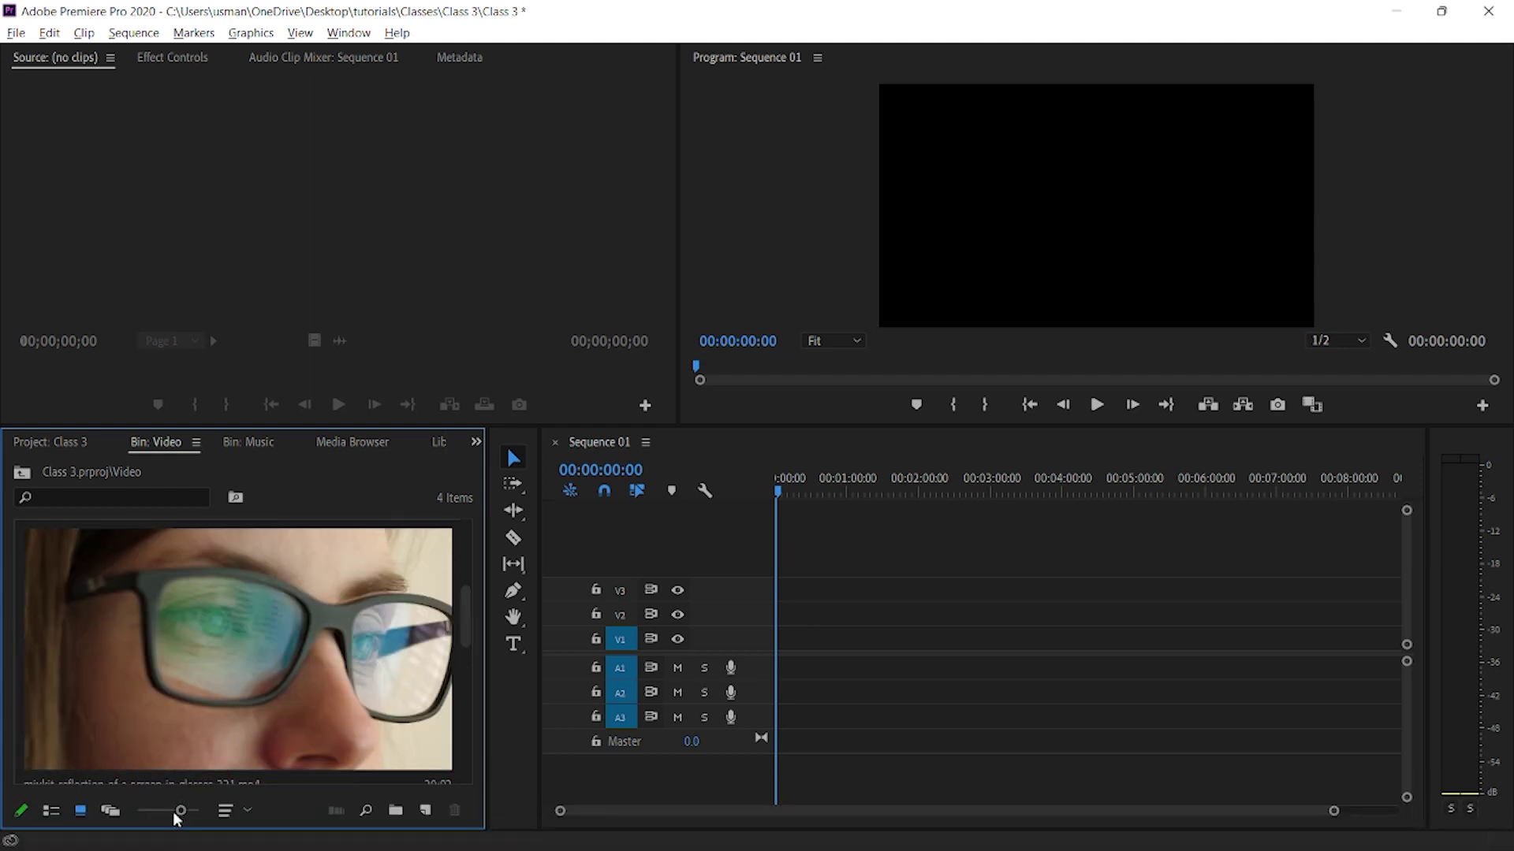
drag(177, 813, 174, 812)
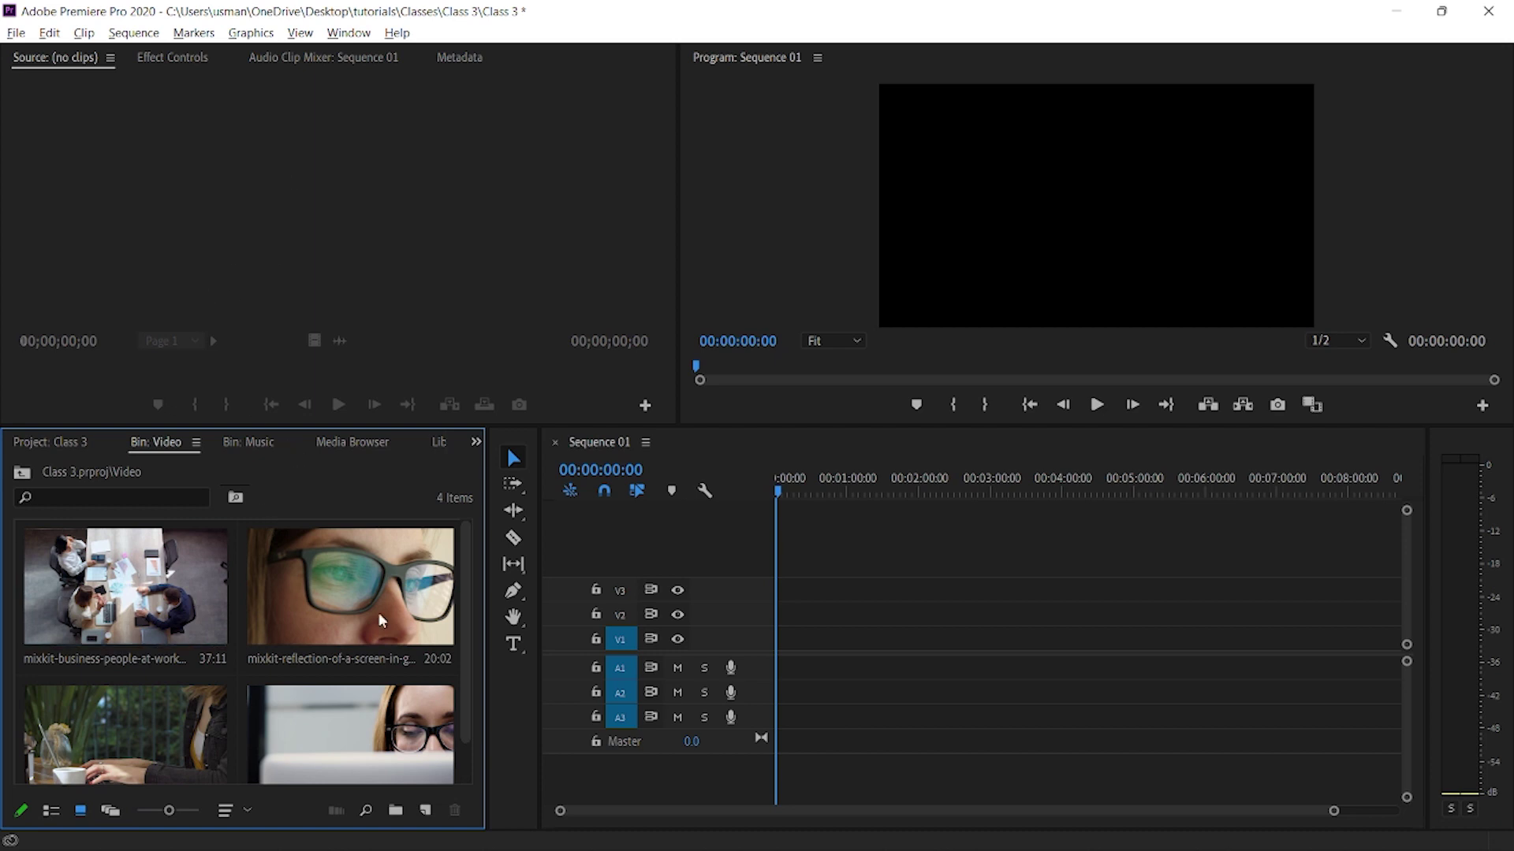
- Drop the mixkit glasses-reflection clip onto V1 with Keep existing settings, then scrub to show it
click(906, 555)
click(850, 473)
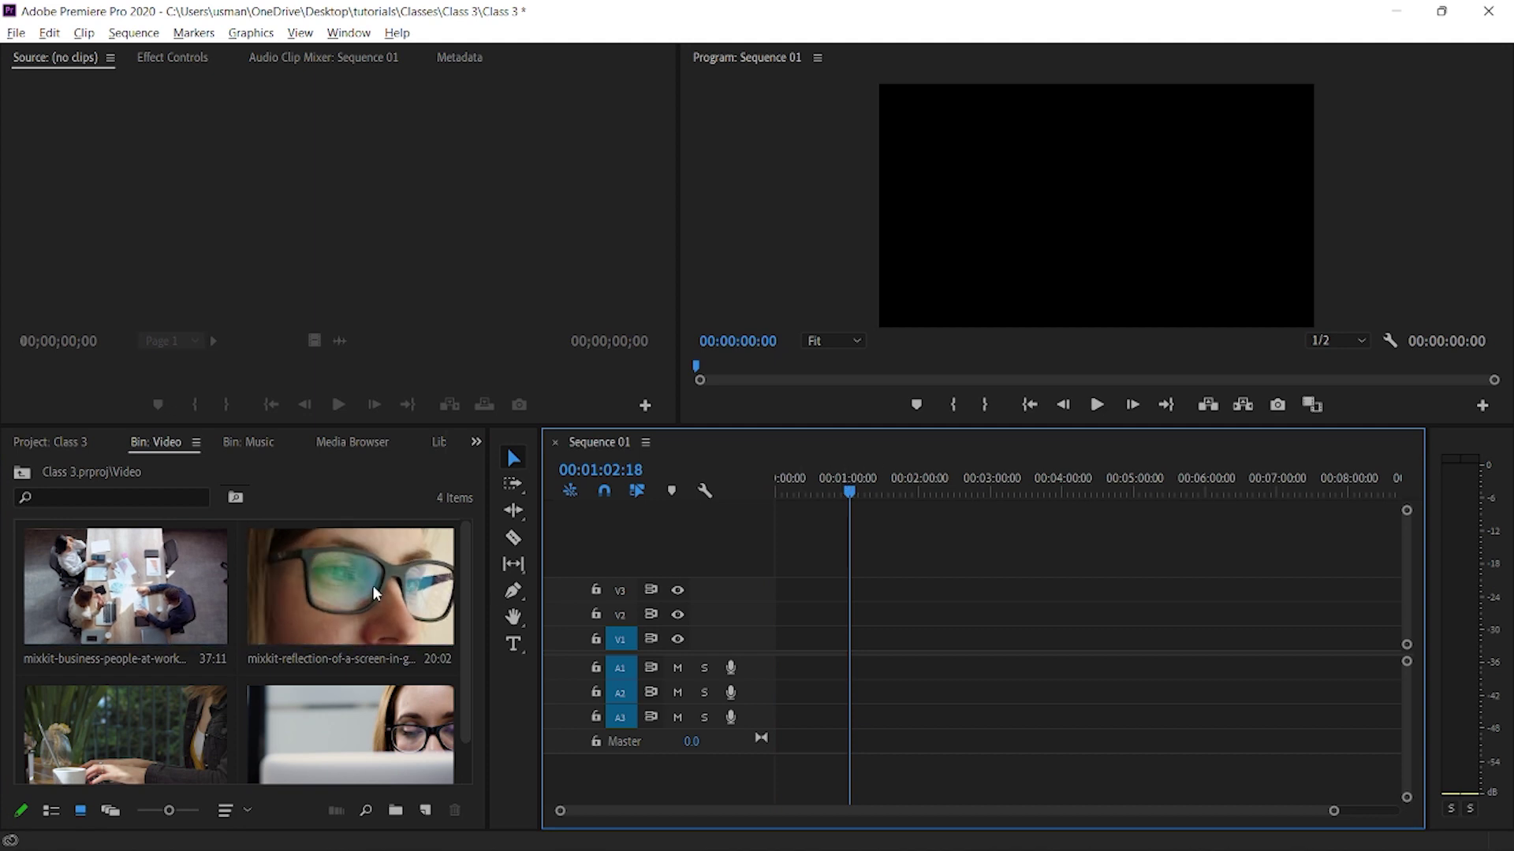
drag(371, 578, 827, 639)
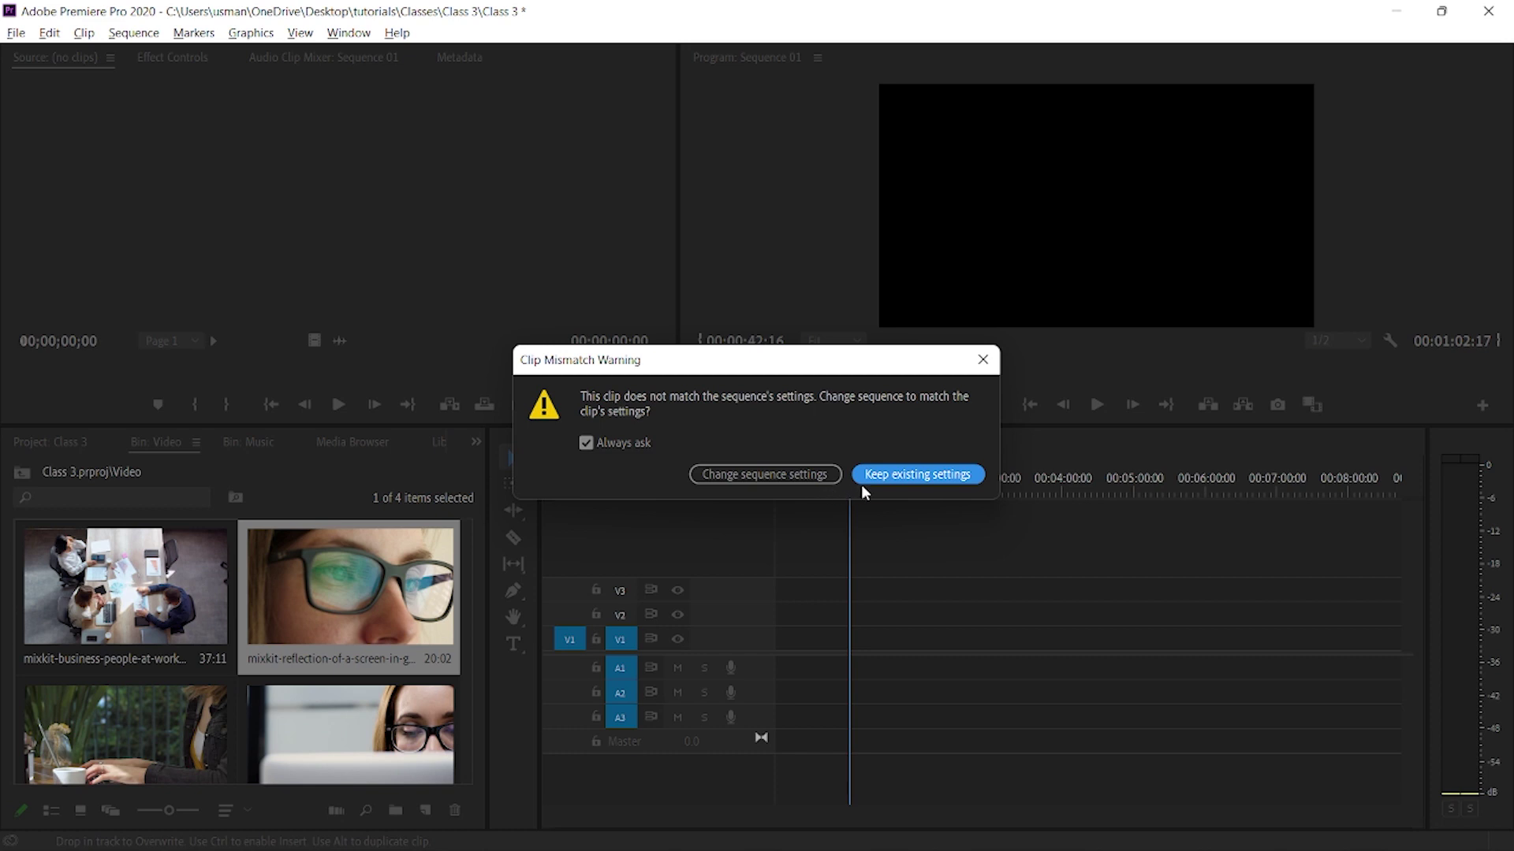
click(899, 475)
click(830, 487)
drag(833, 489, 837, 489)
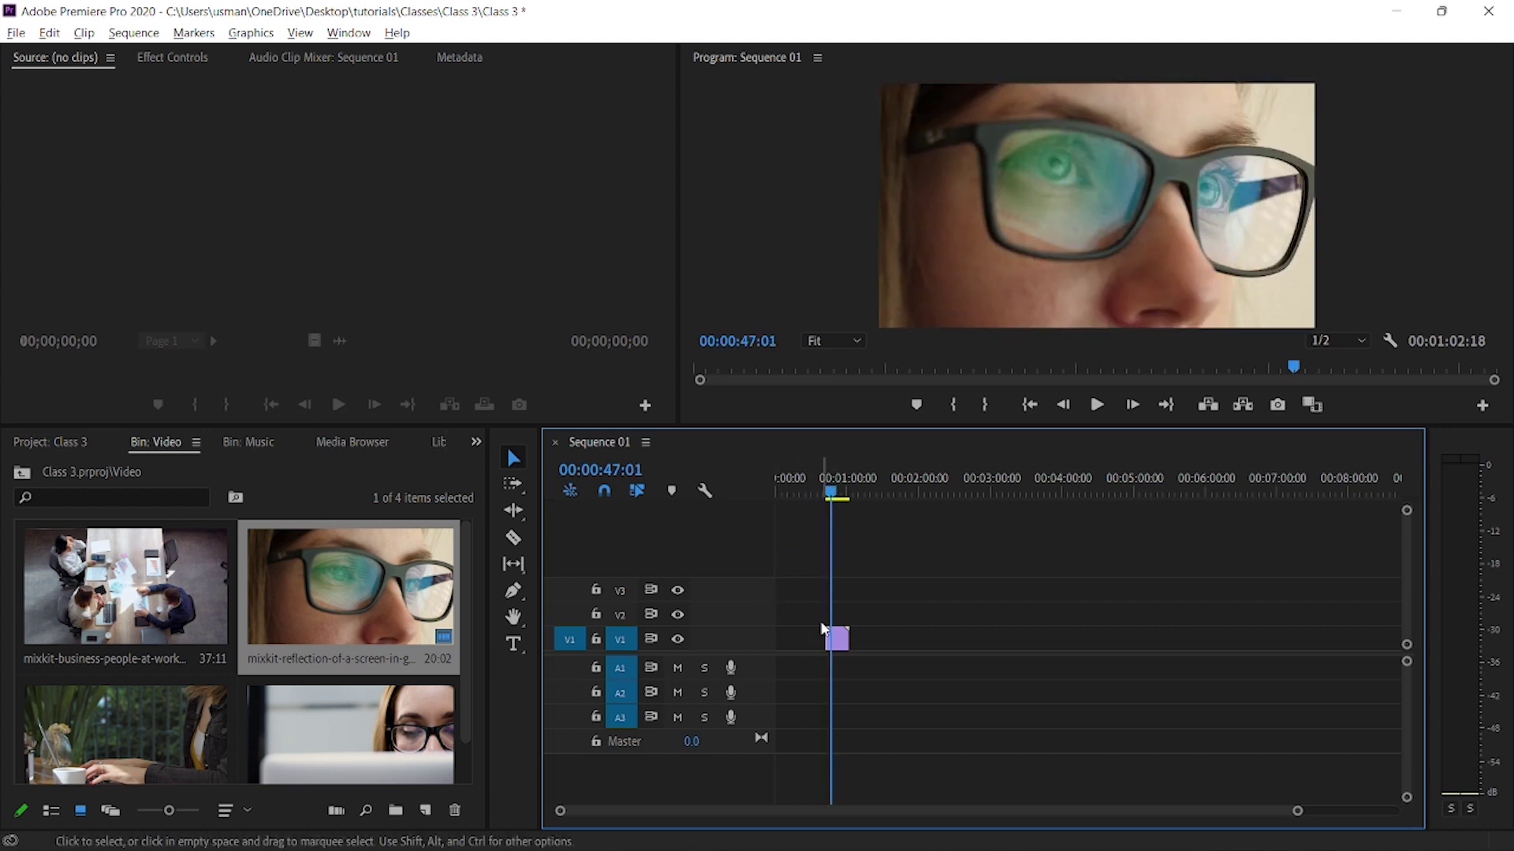
- Zoom the timeline in and play through the glasses clip from its start
key(=)
key(=)
key(=)
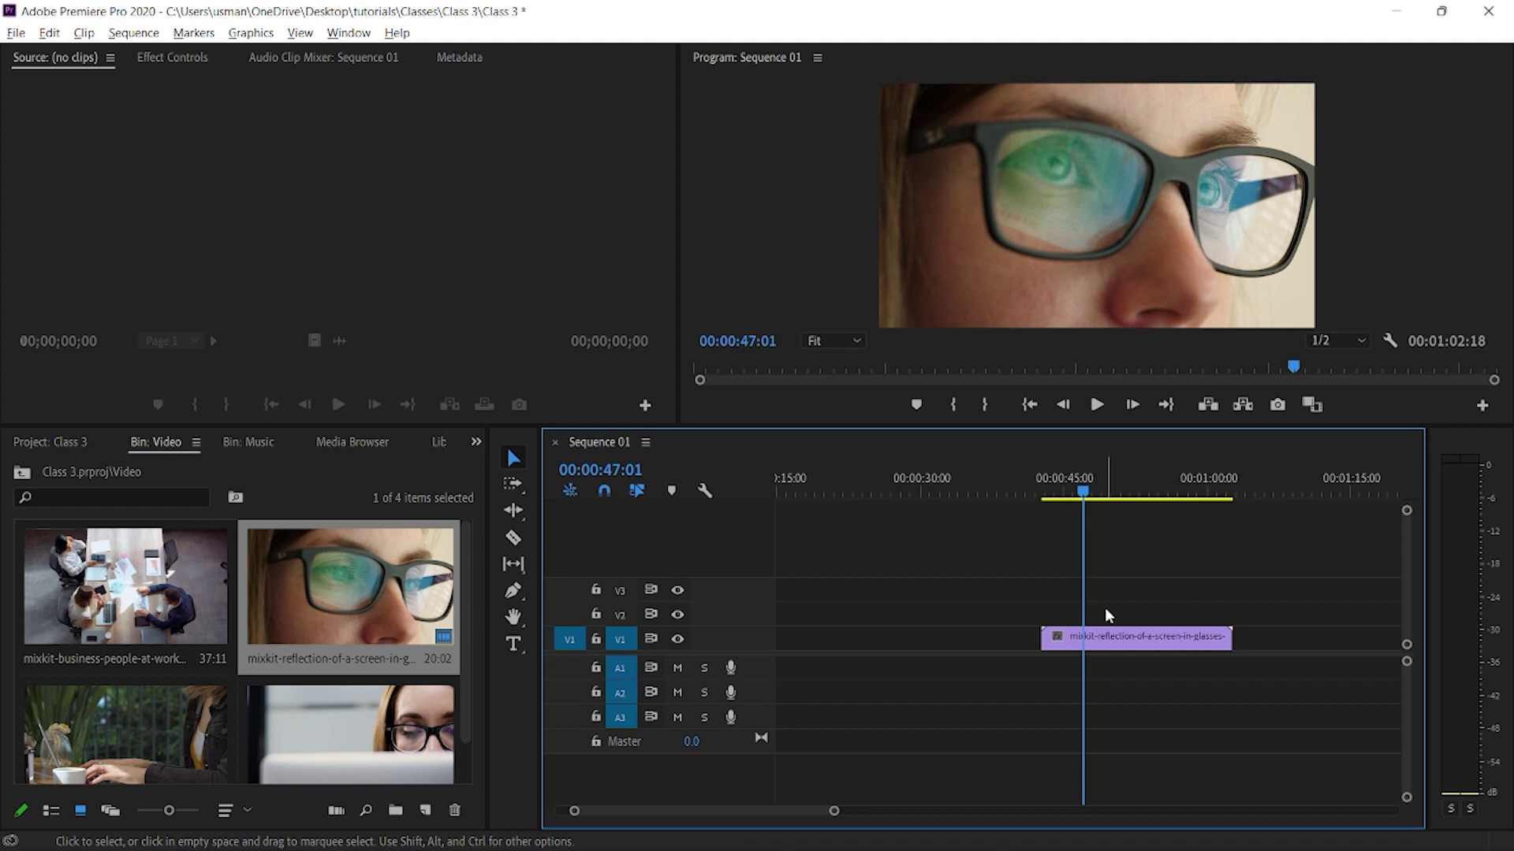
drag(1066, 489, 1043, 488)
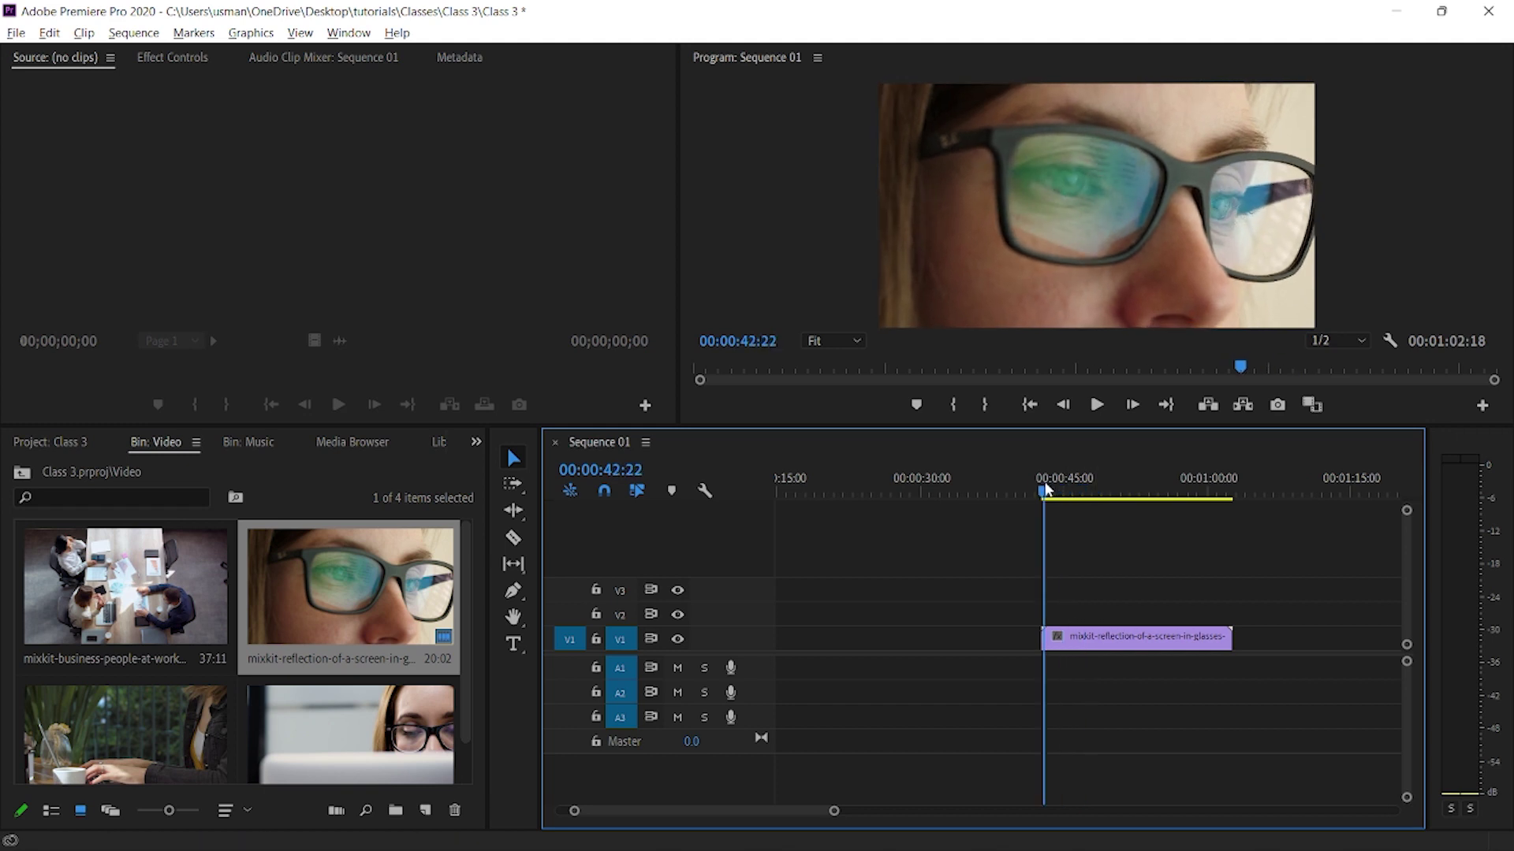
key(space)
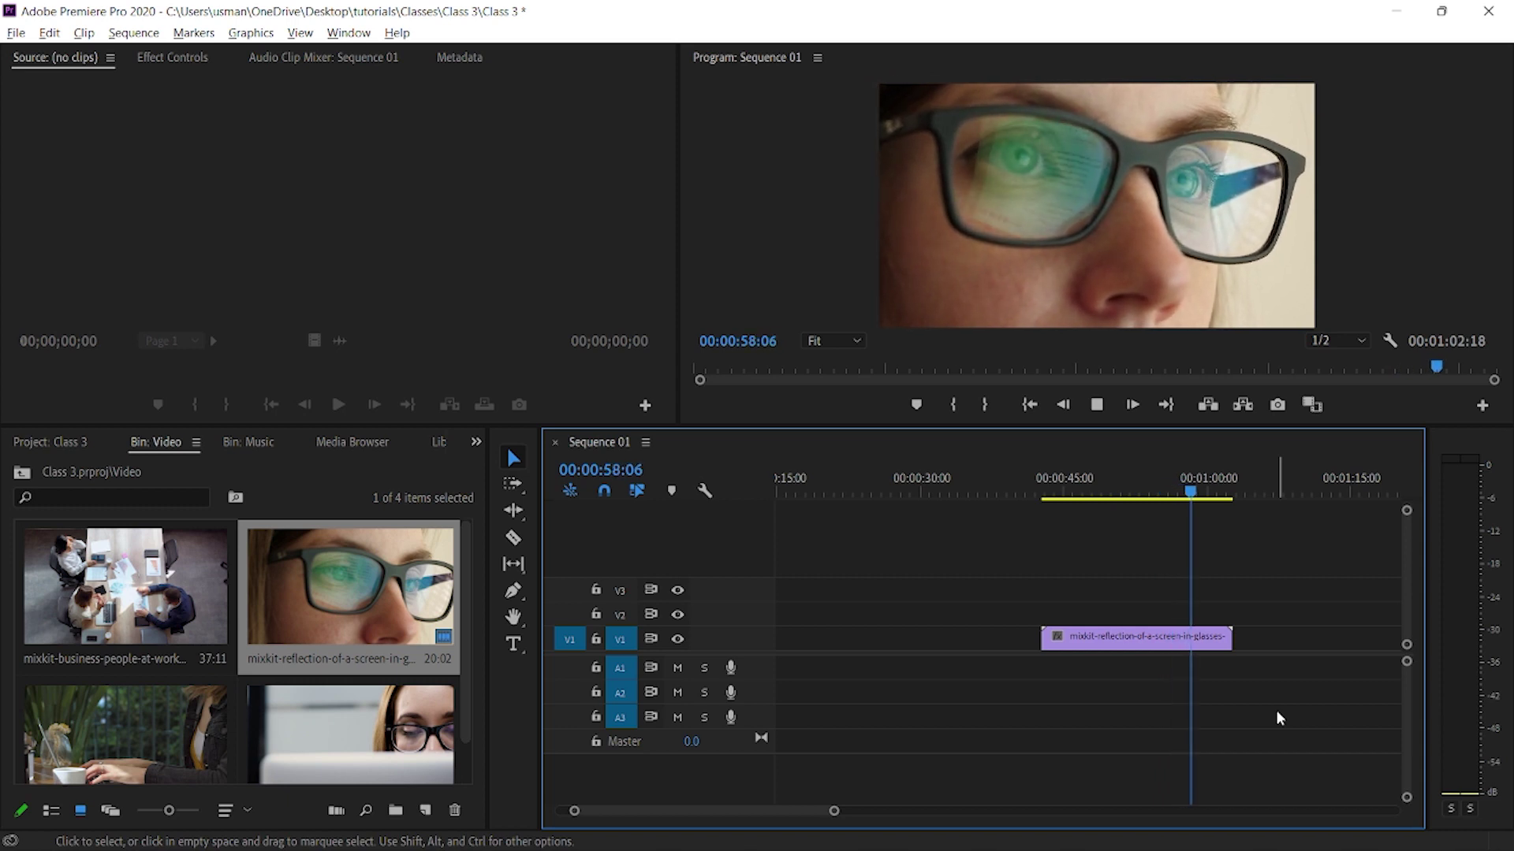
key(space)
drag(1190, 493, 1049, 494)
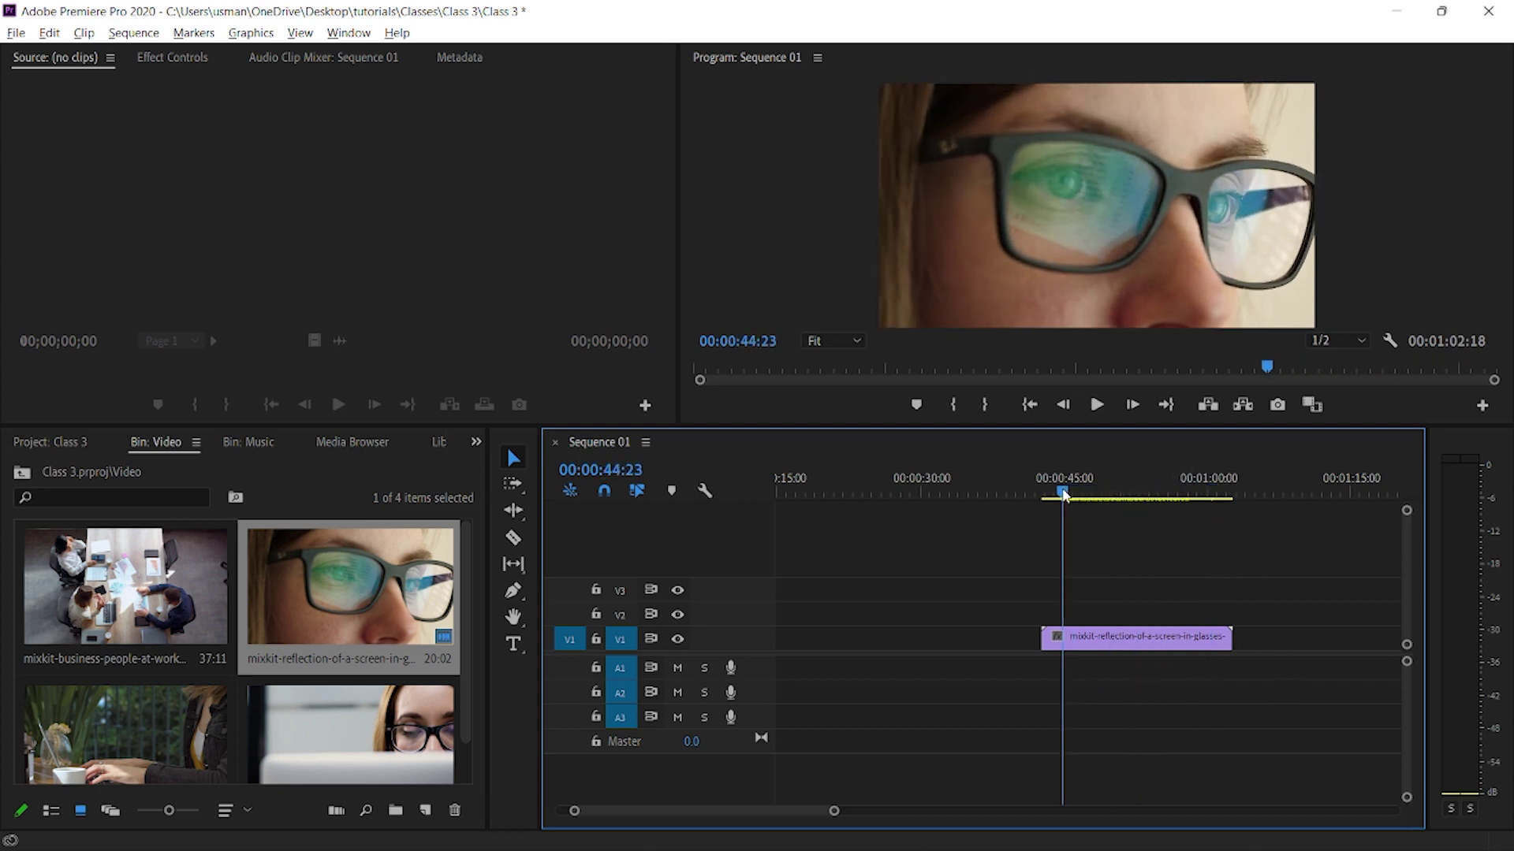
key(space)
- Replay from about 00:00:43:07 and step frame by frame to 00:00:48:06
key(space)
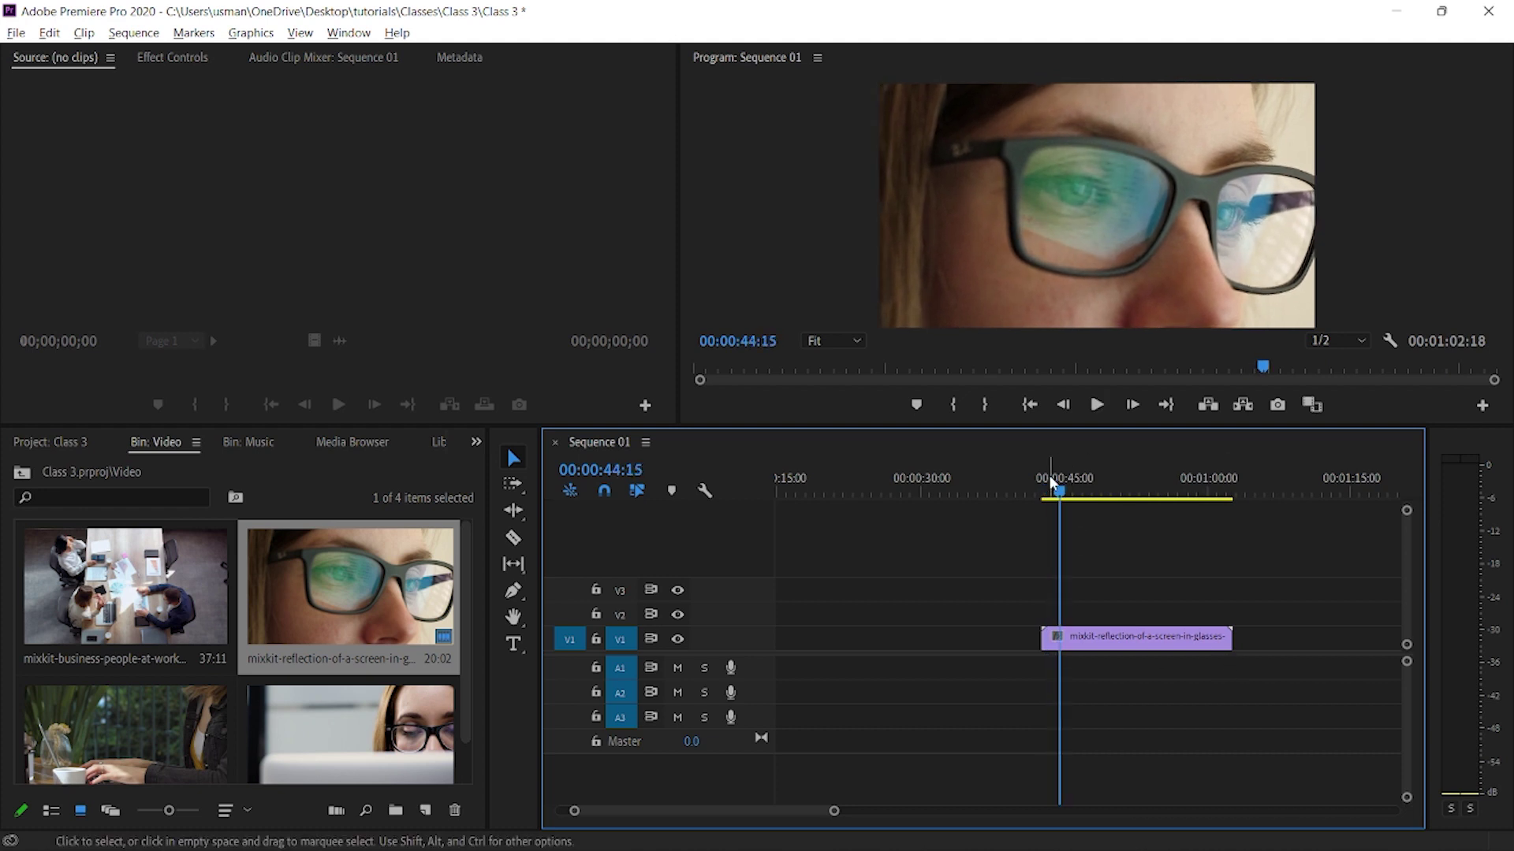
click(1049, 474)
drag(1039, 494, 1045, 499)
key(space)
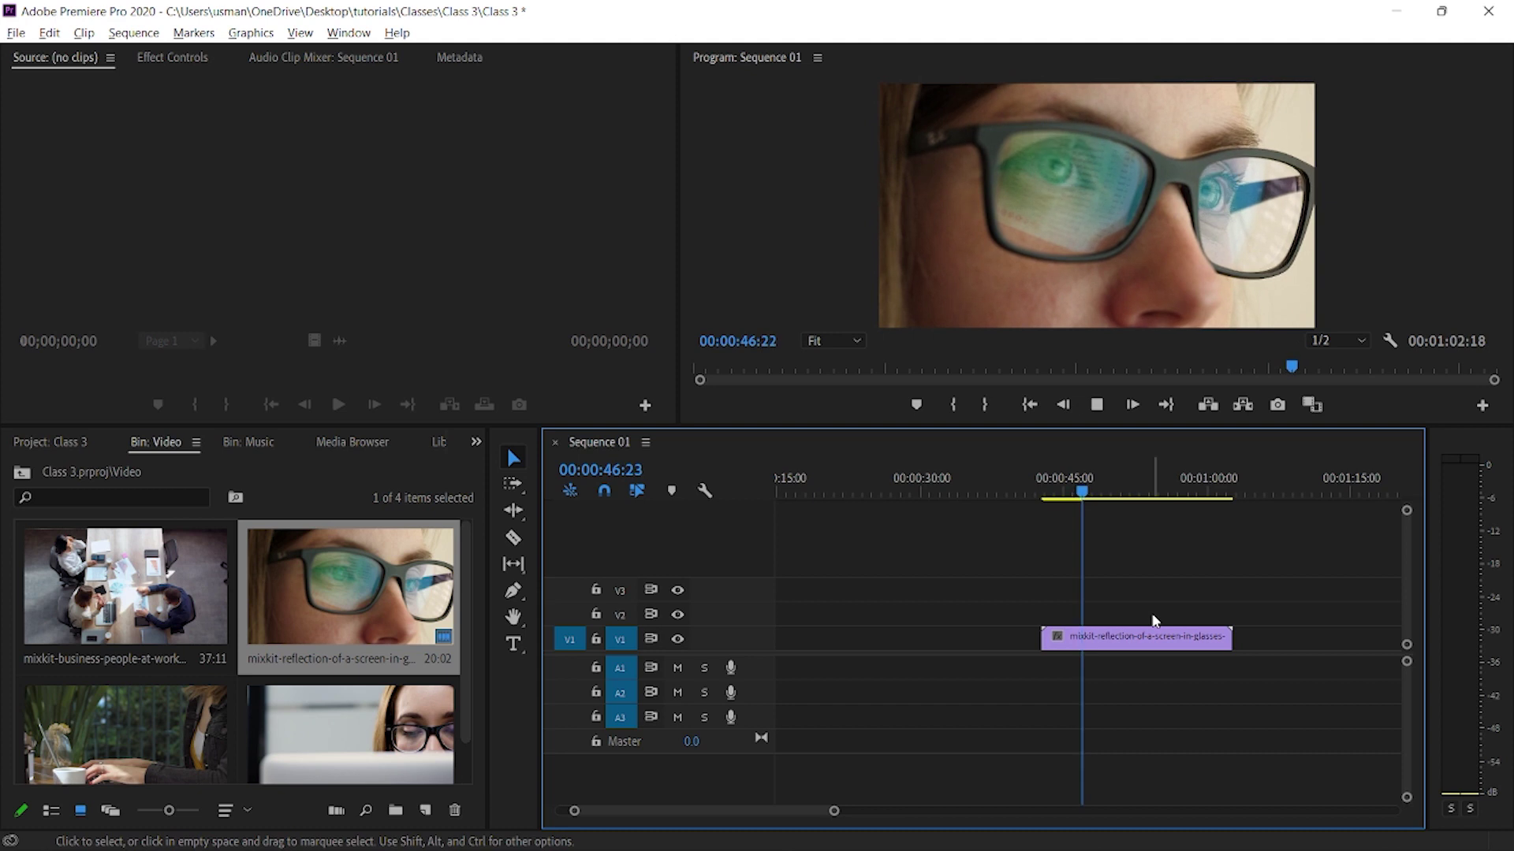
key(space)
key(Right)
key(Right)
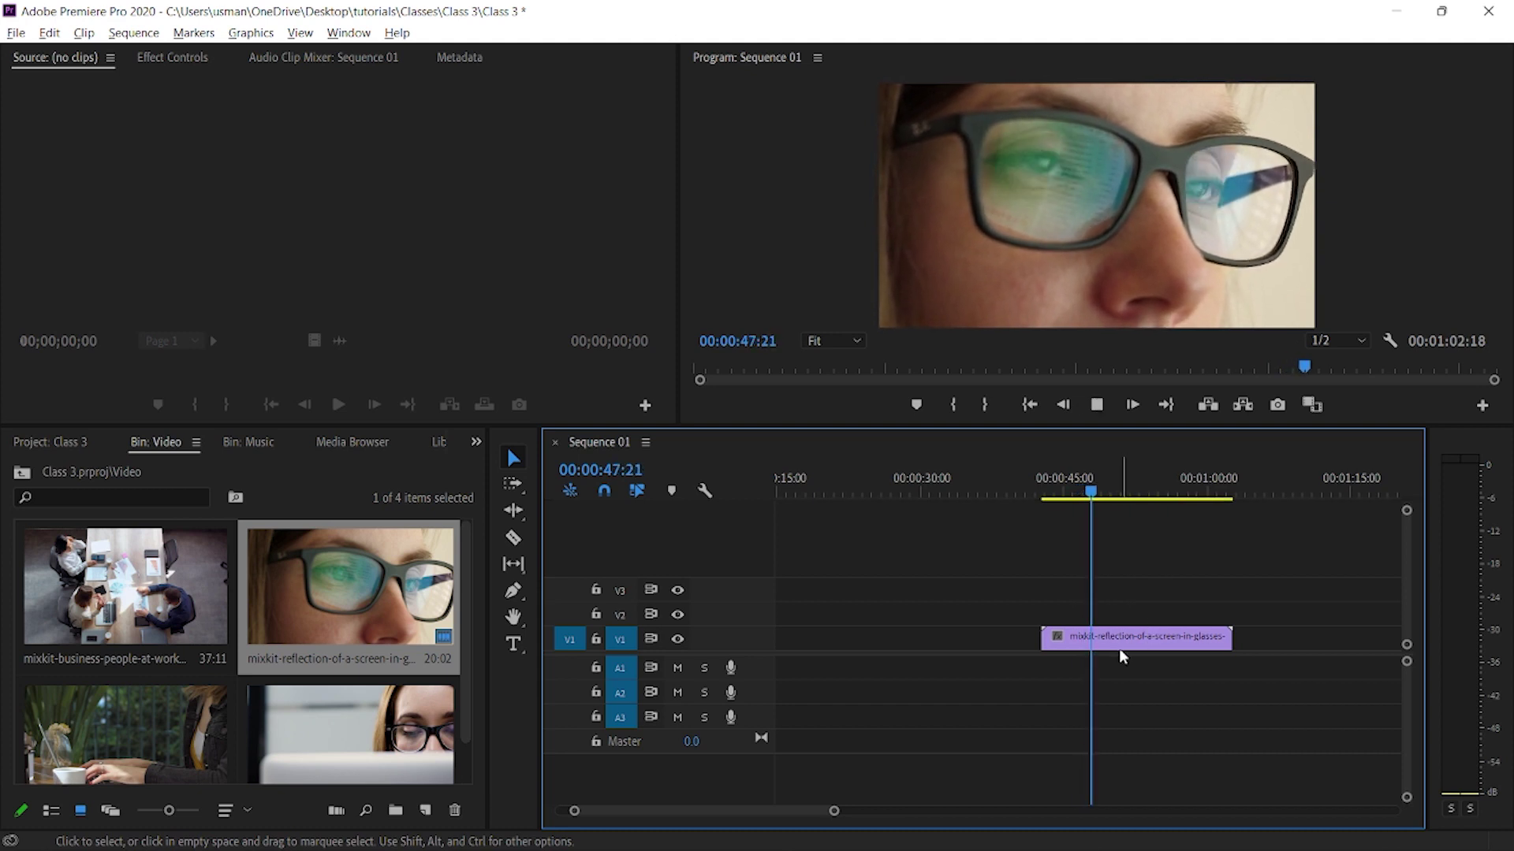
key(Right)
key(Right)
key(Right)
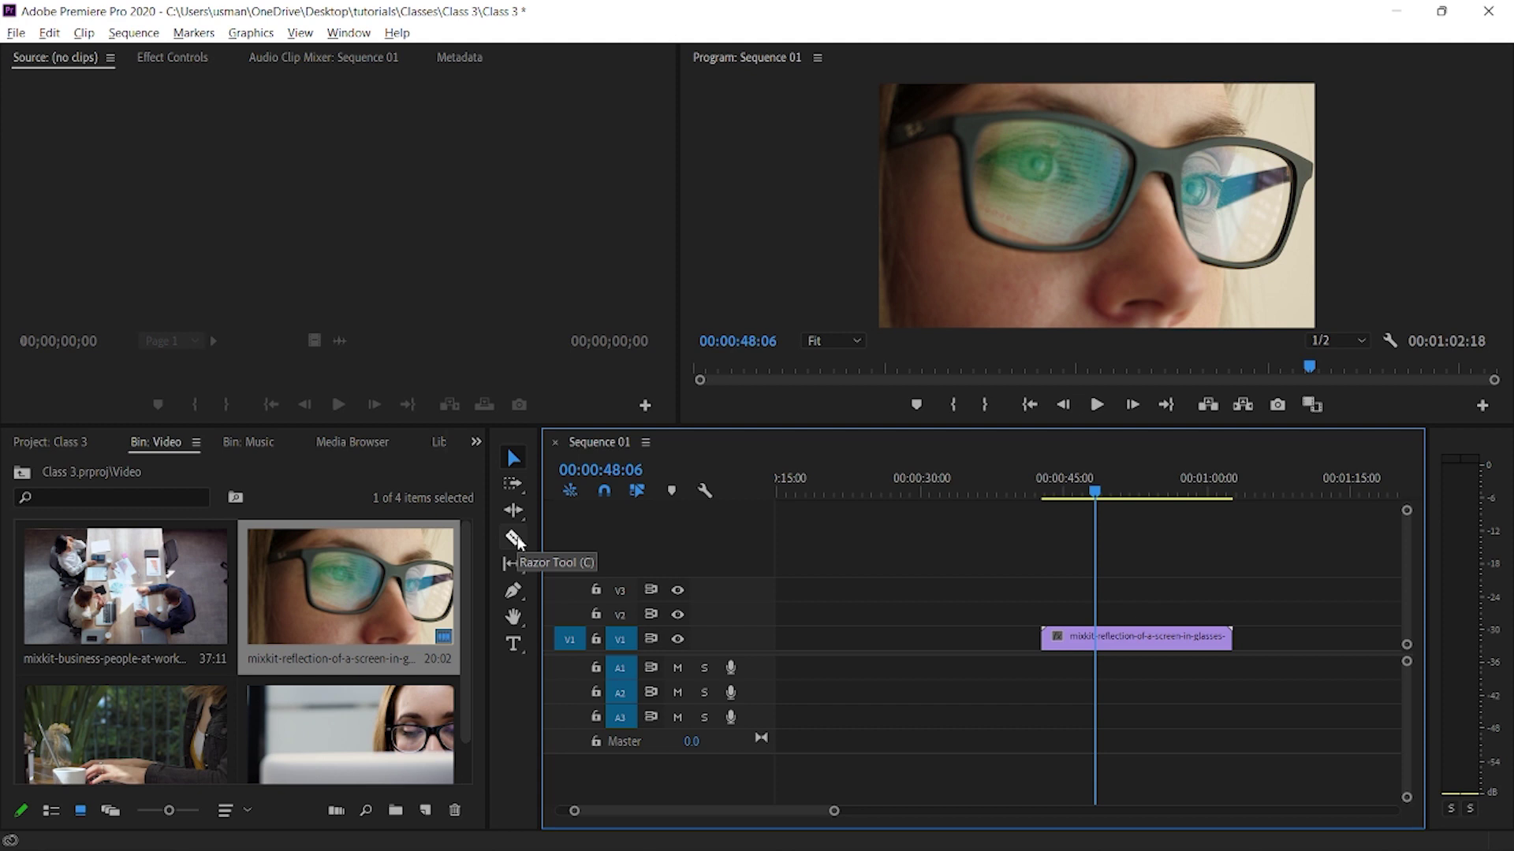
- Split the glasses clip at 00:00:48:06 with the Razor Tool and delete the right-hand piece
click(514, 540)
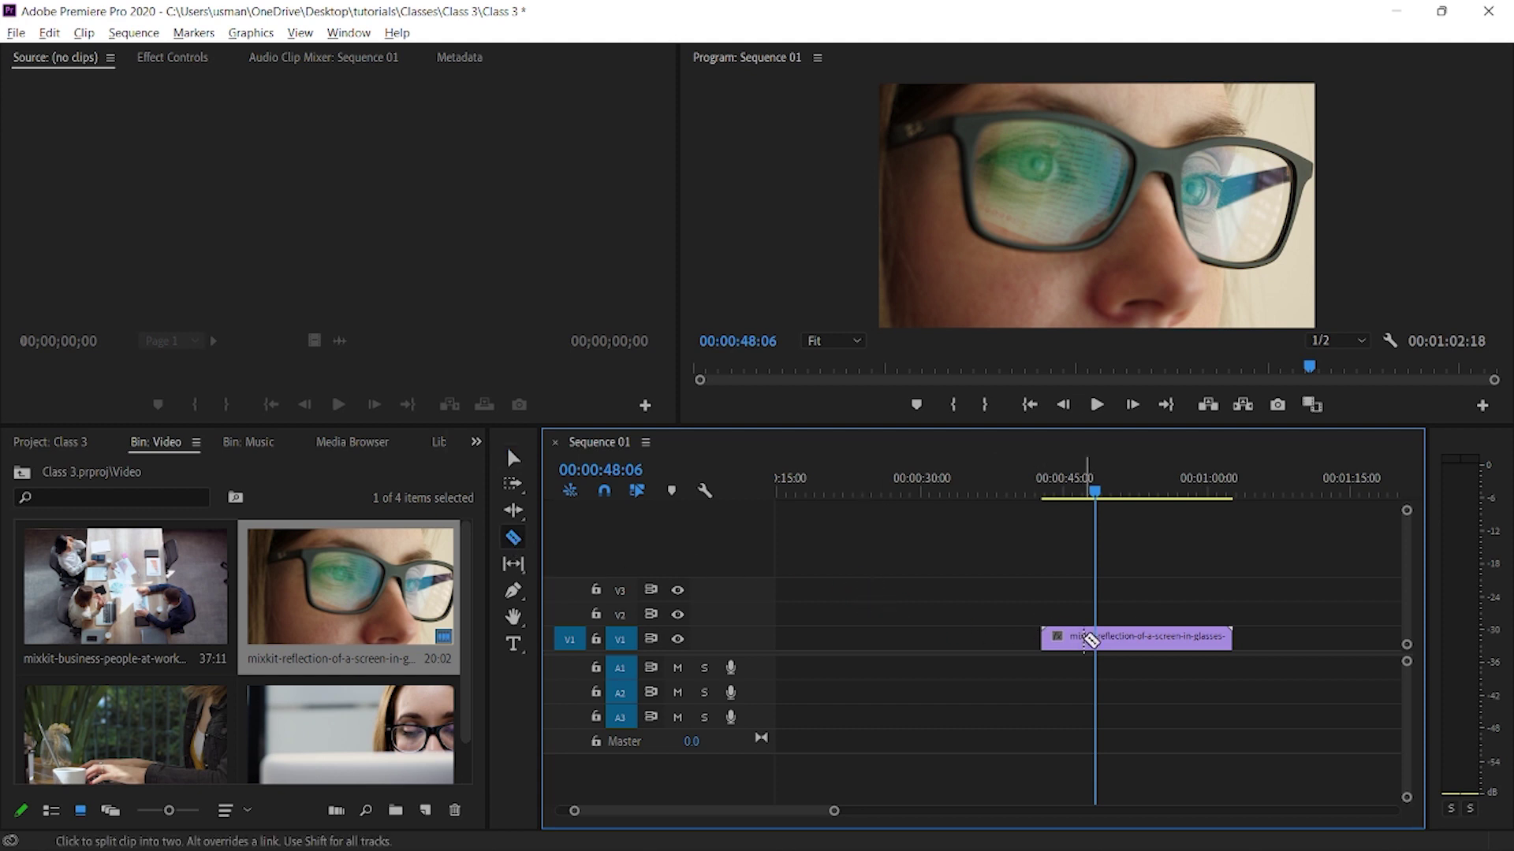
click(1096, 638)
key(v)
drag(1159, 636, 1287, 640)
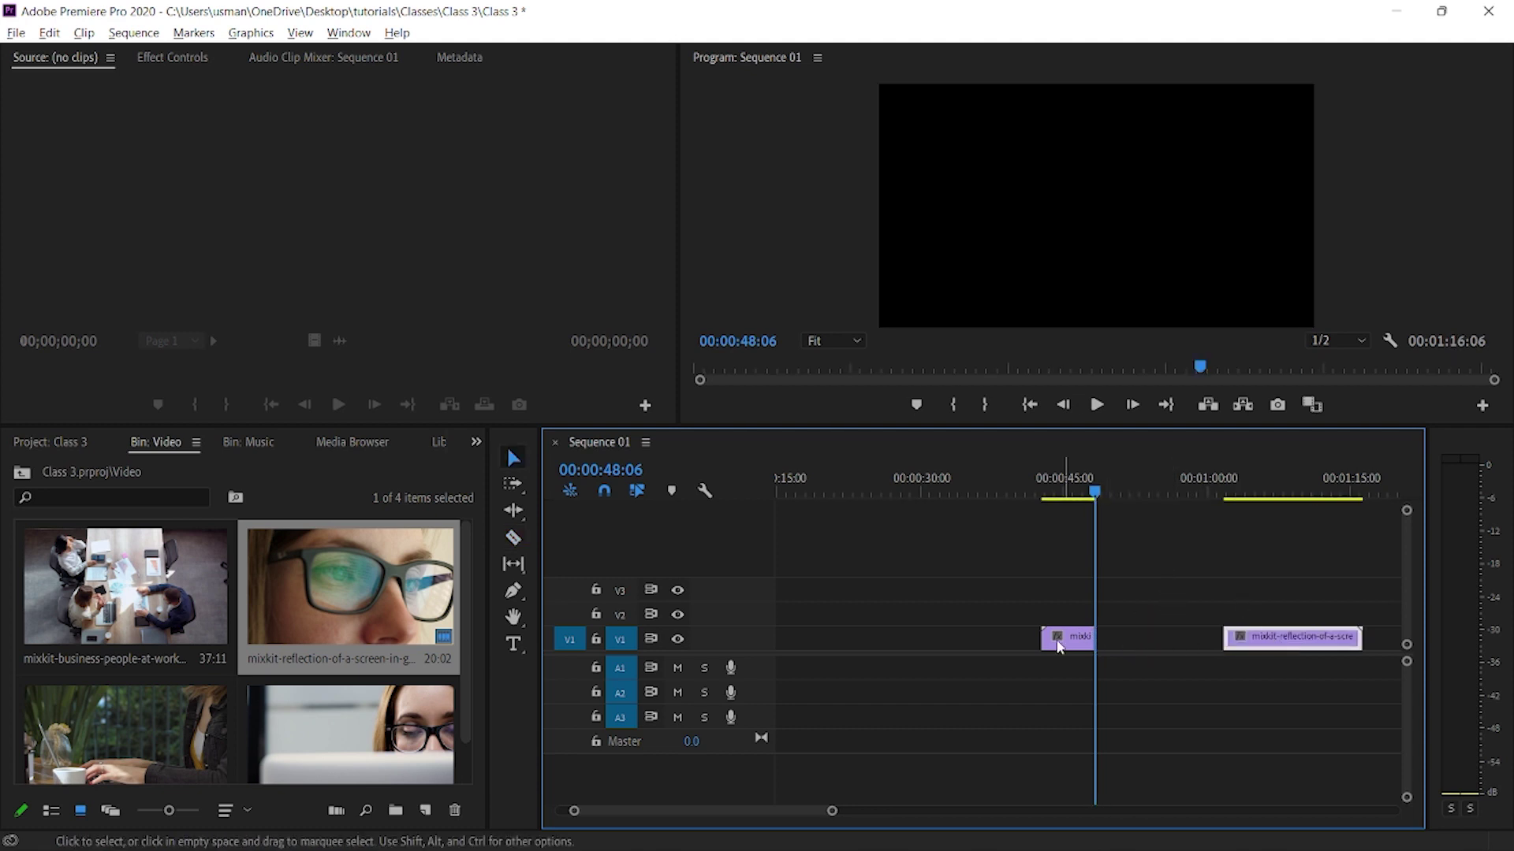
drag(1224, 583, 1289, 697)
key(Delete)
- Play back the trimmed glasses clip from its start
drag(1066, 485, 1054, 489)
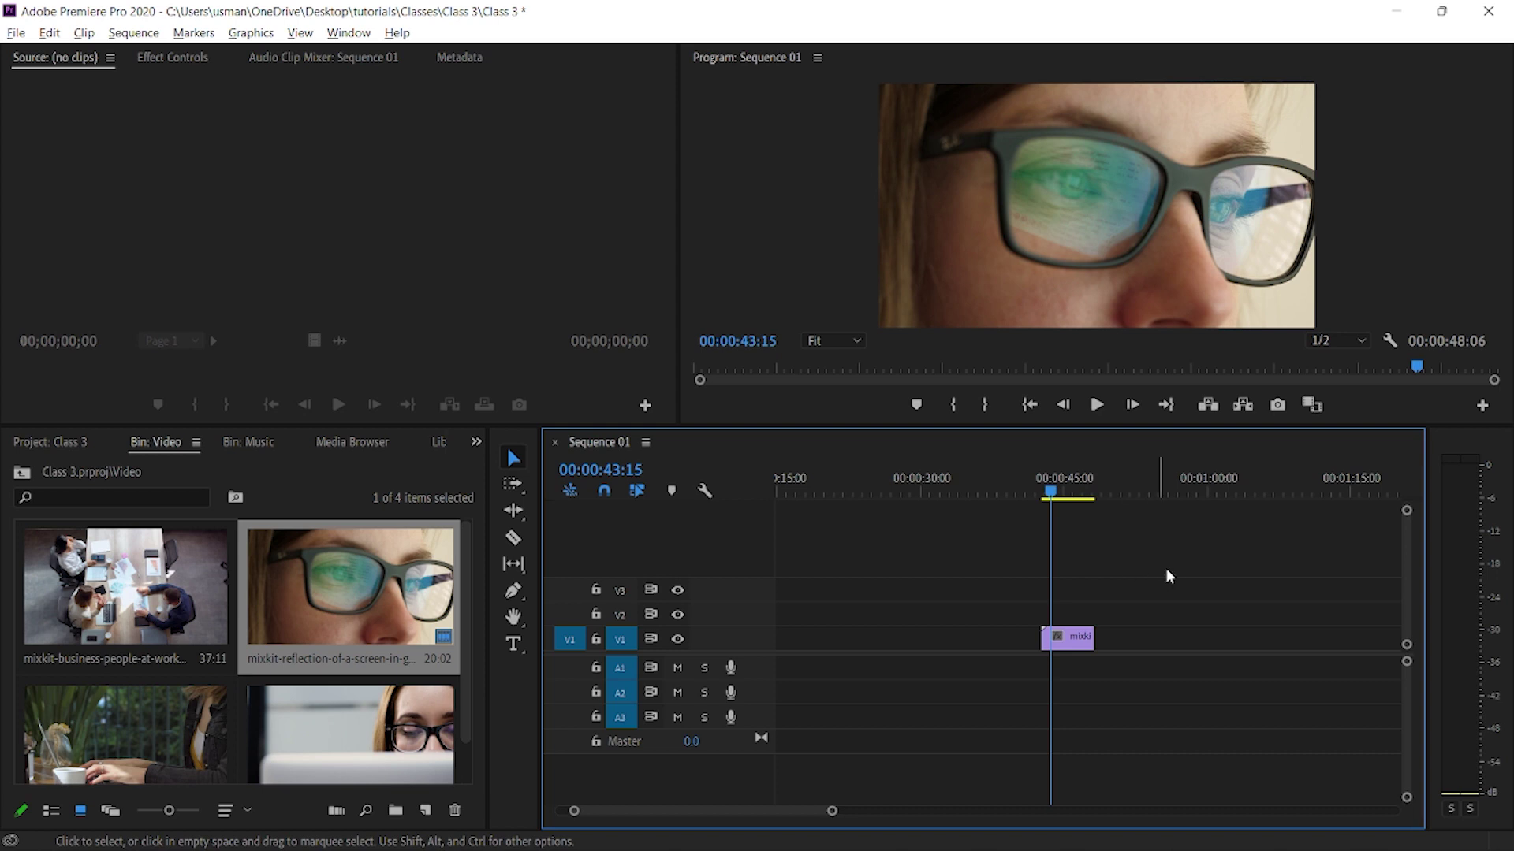
key(space)
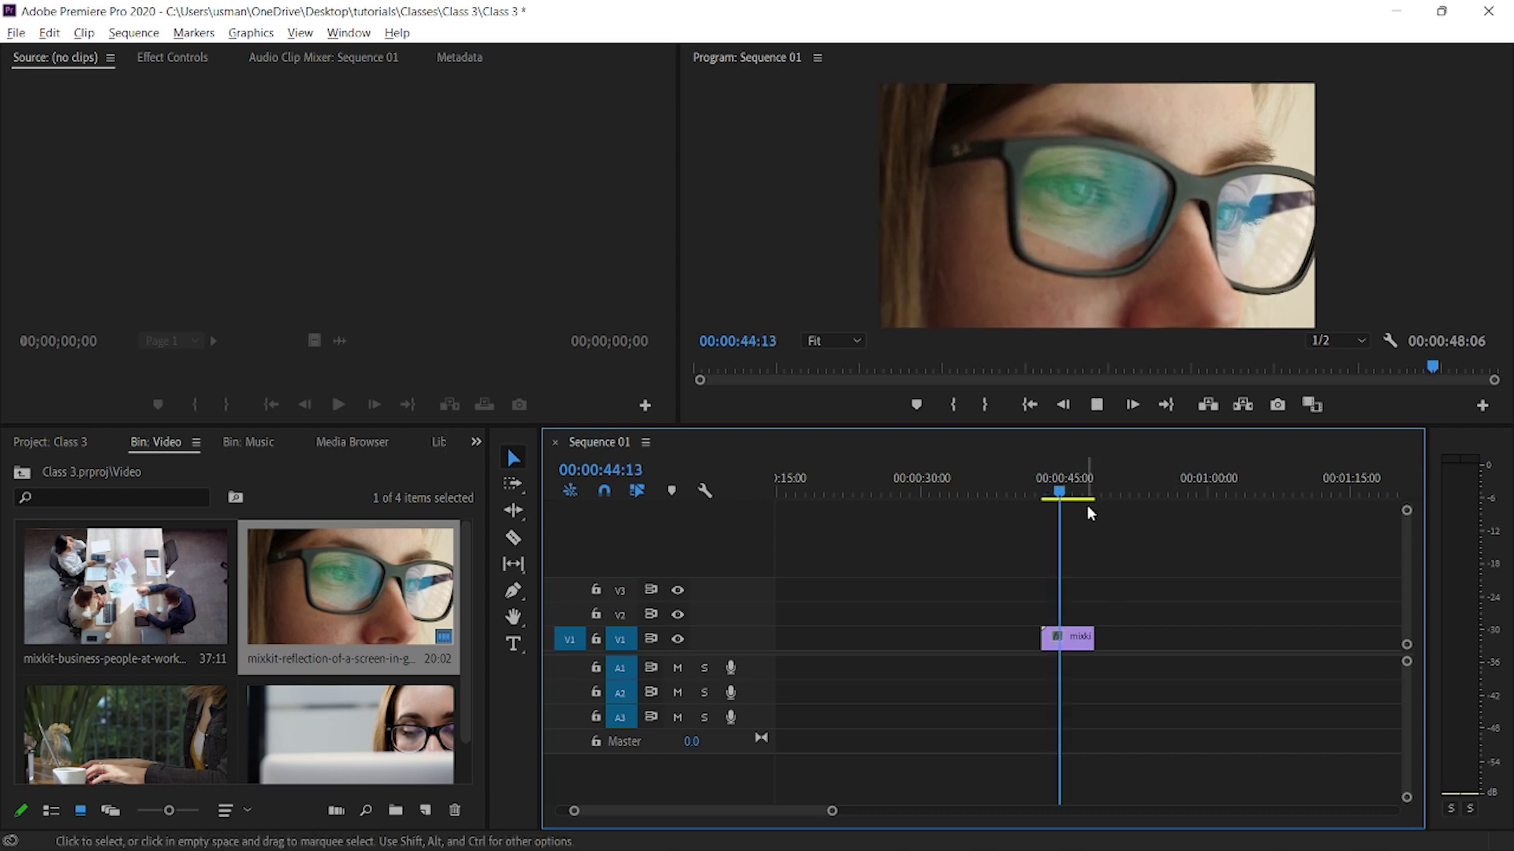
key(space)
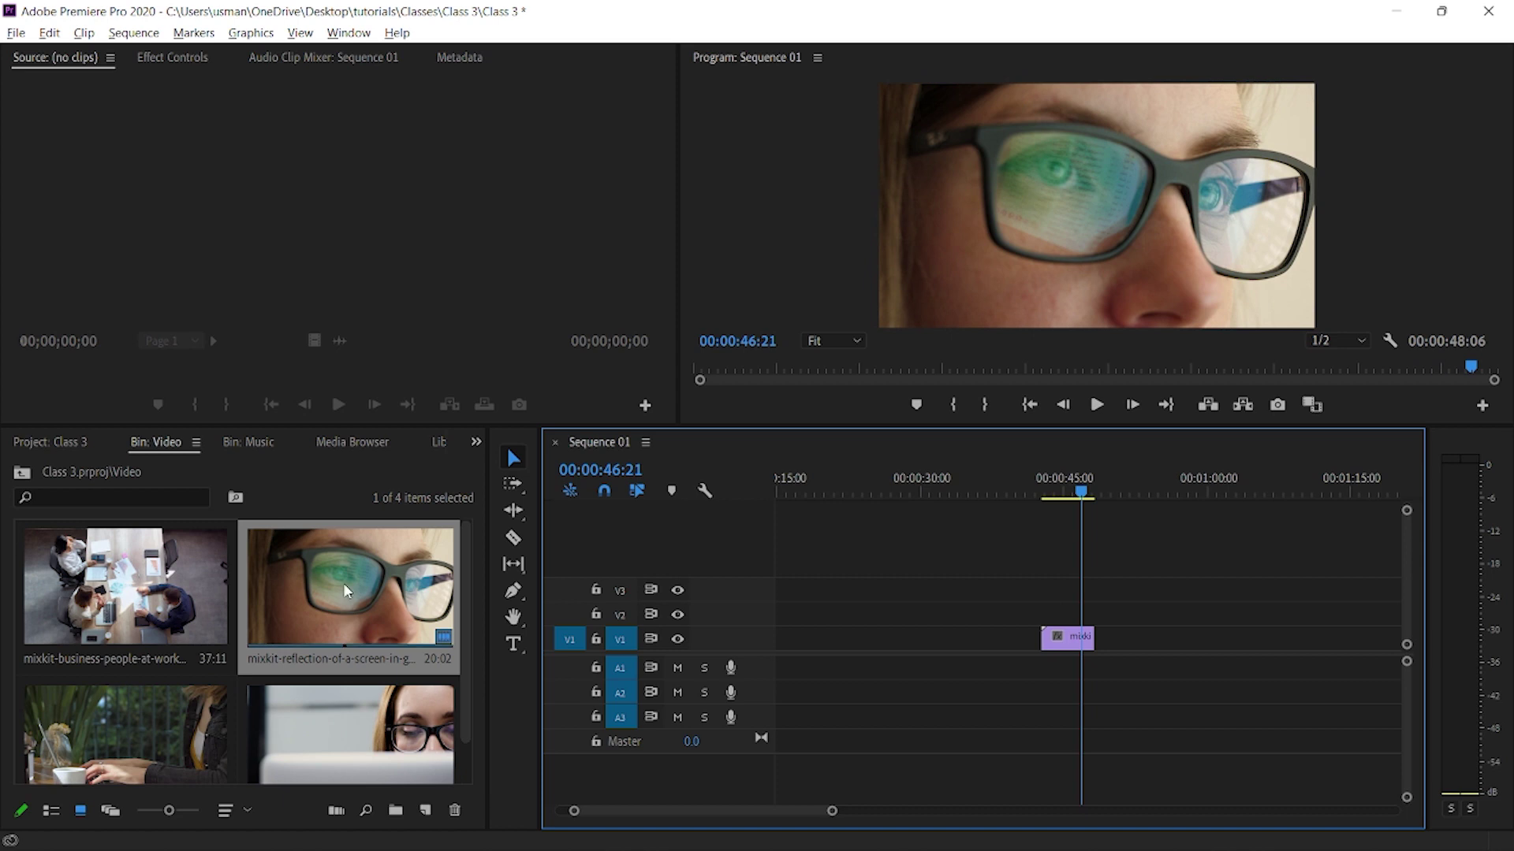
- Load the glasses clip in the Source Monitor and delete it from Sequence 01, marking a sequence In point
click(351, 577)
double_click(349, 574)
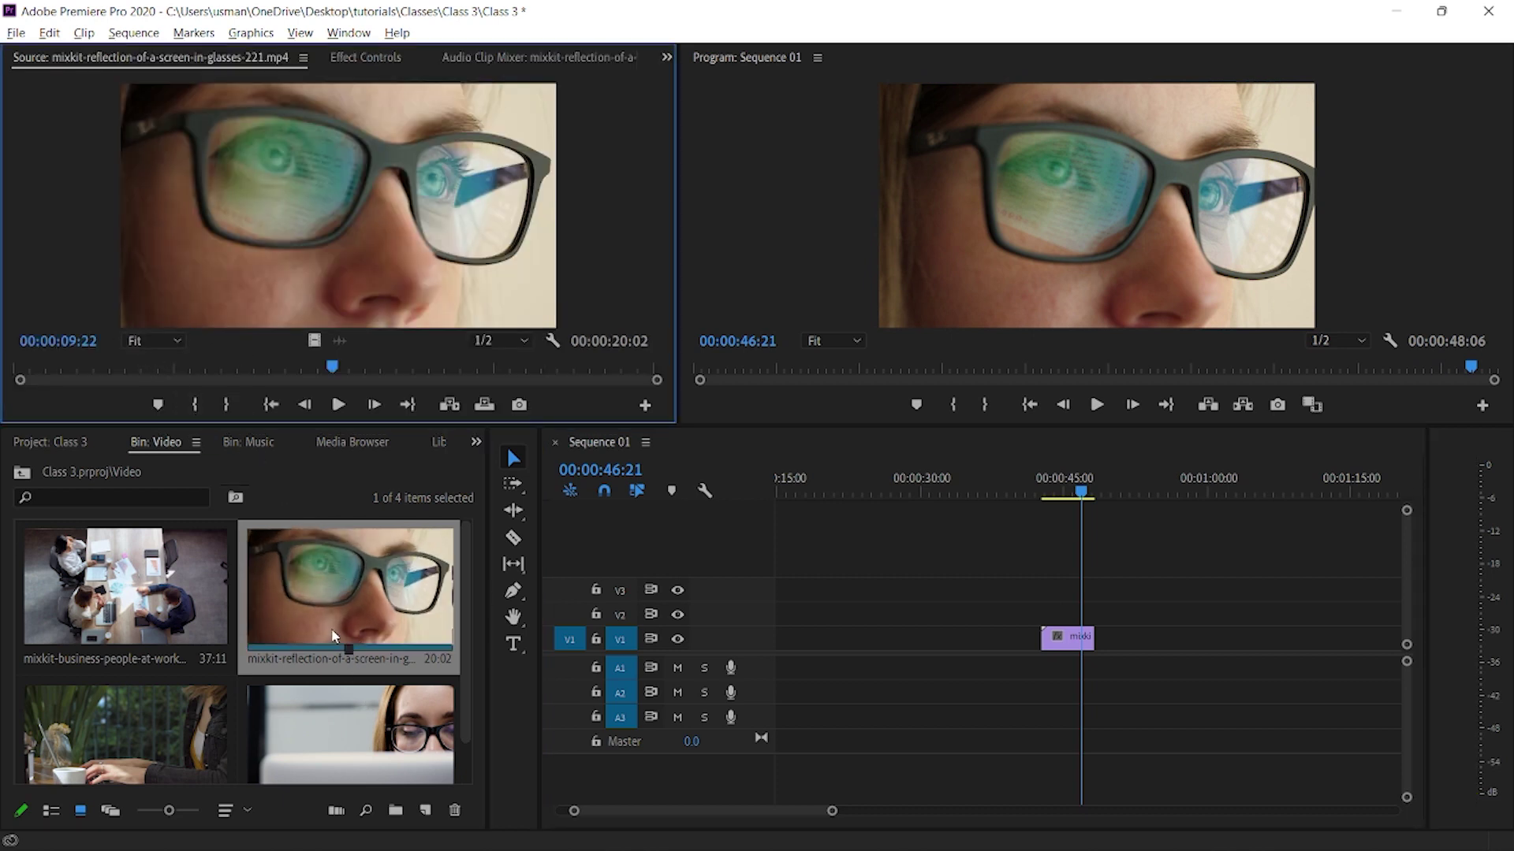
drag(92, 363, 11, 384)
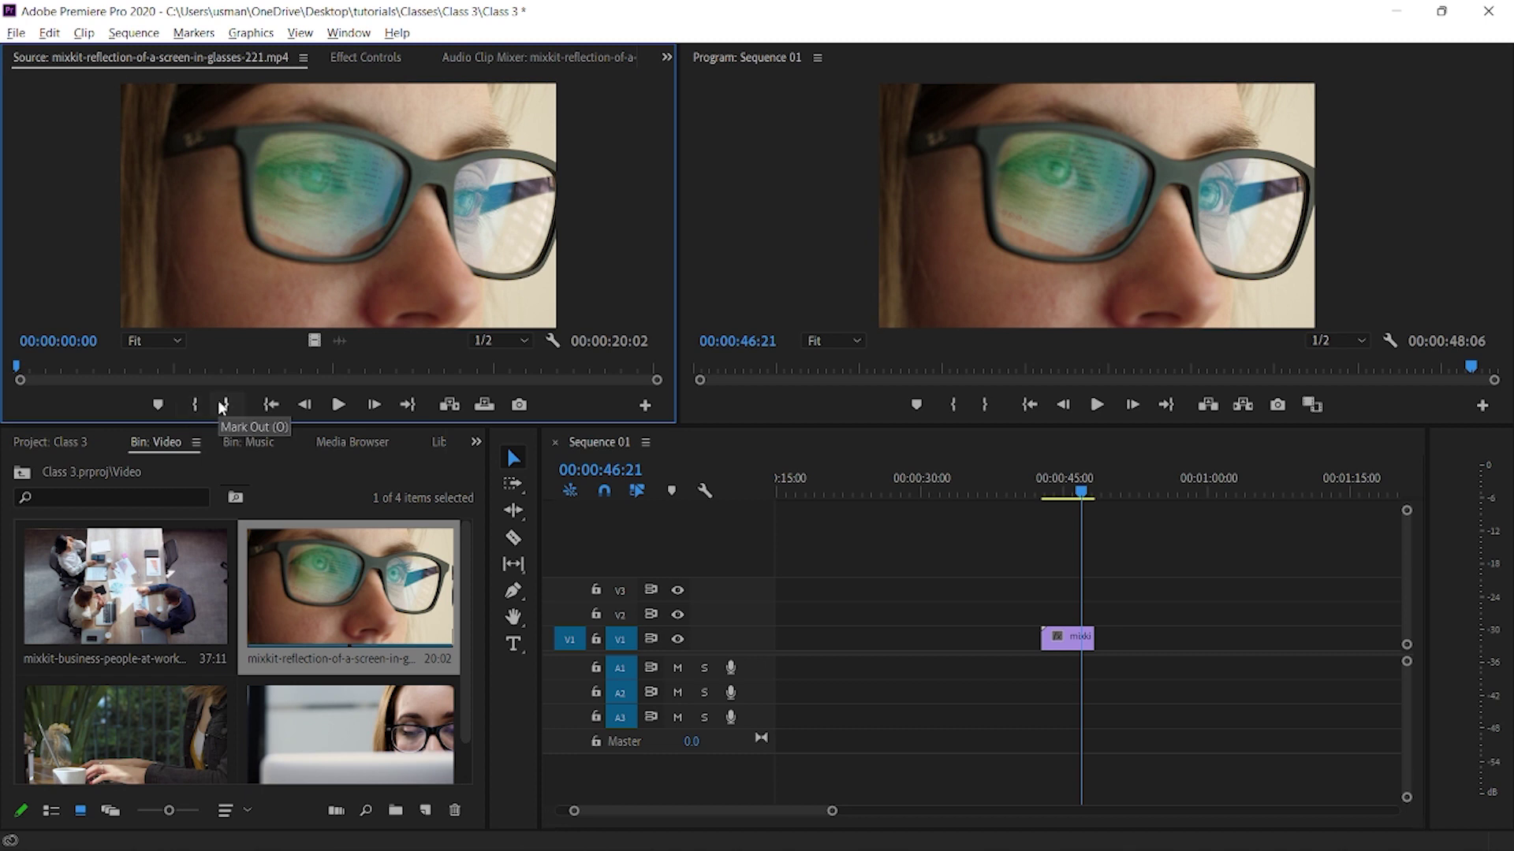
drag(889, 575, 1083, 684)
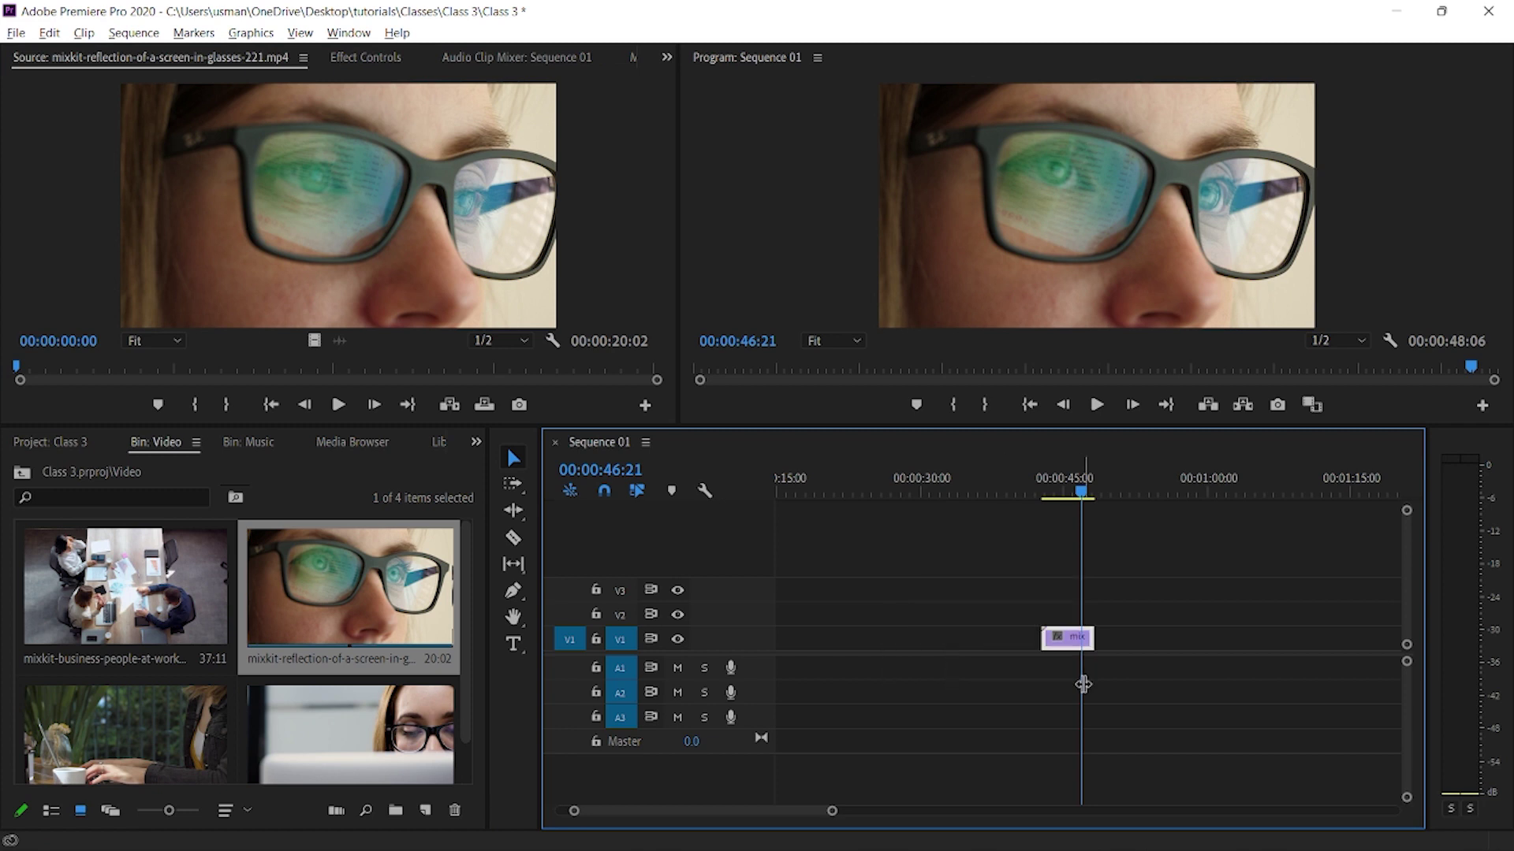
key(Delete)
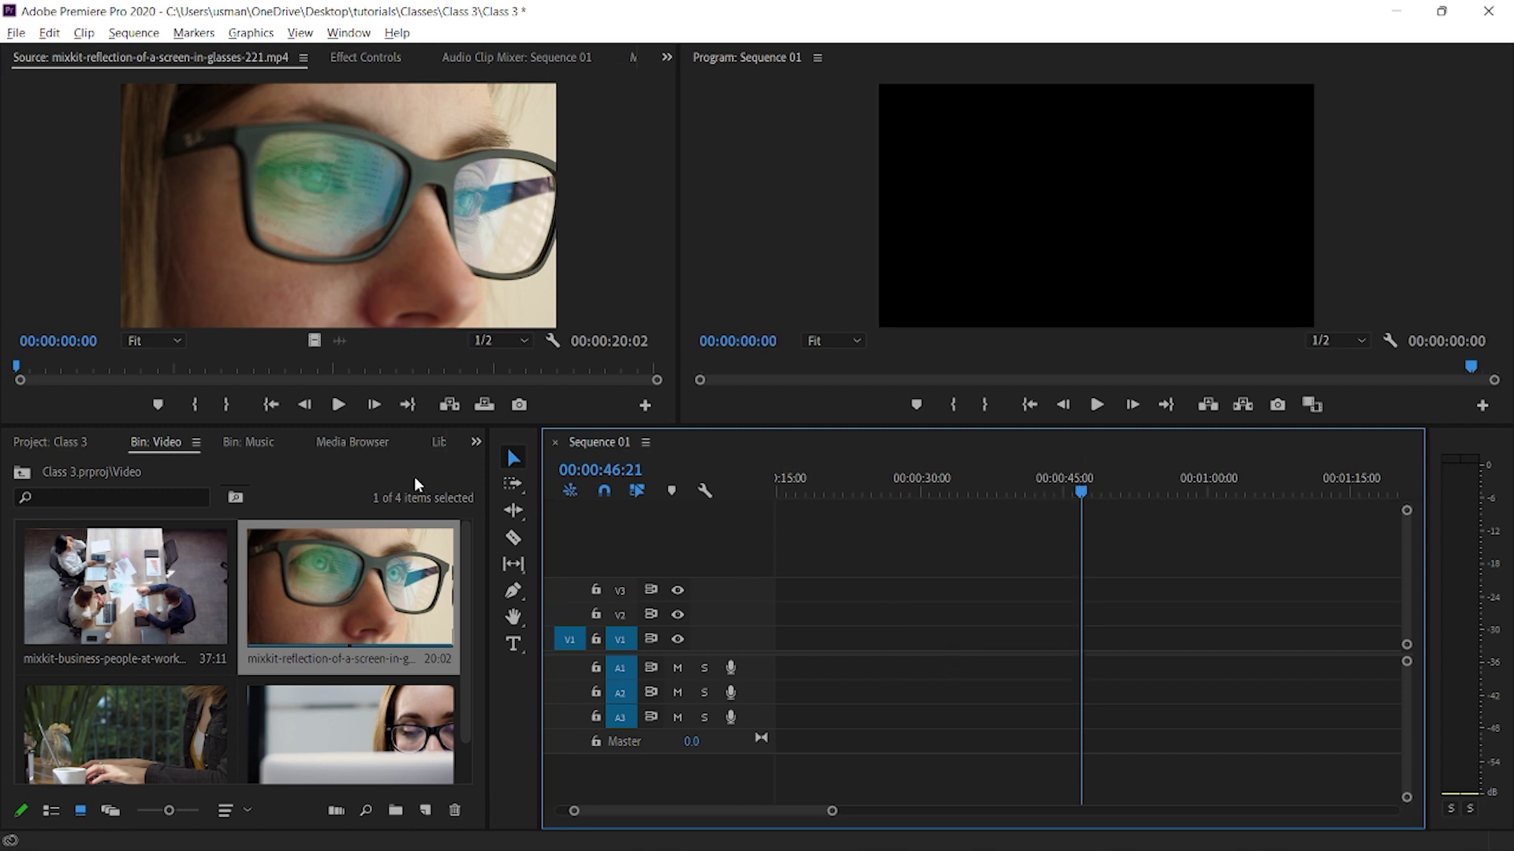
key(i)
- In the Source Monitor, mark the glasses clip's In at its start and Out at 00:00:05:17
click(79, 243)
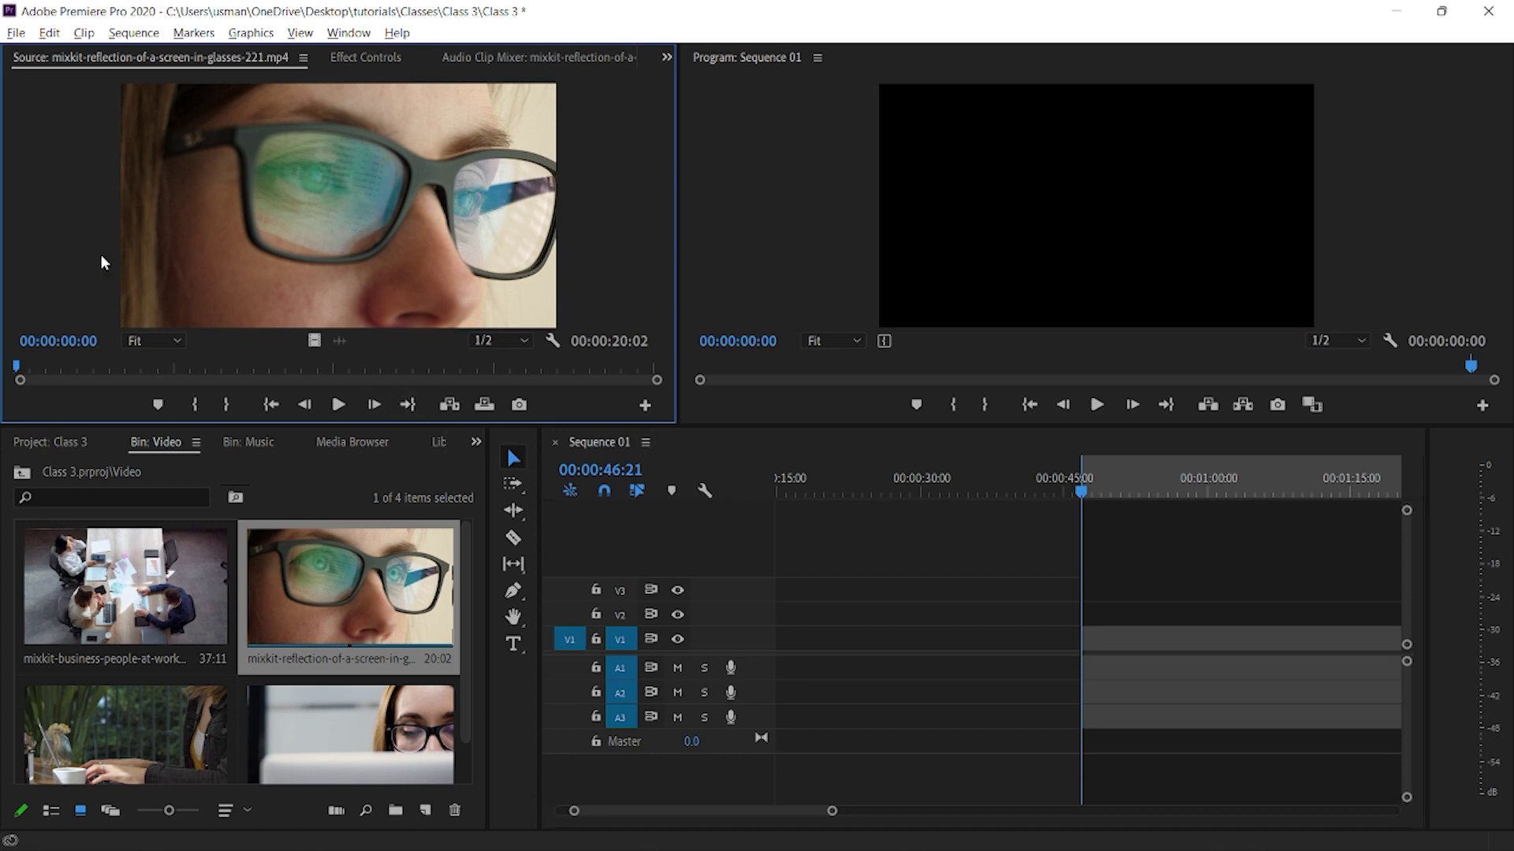
click(806, 262)
click(69, 192)
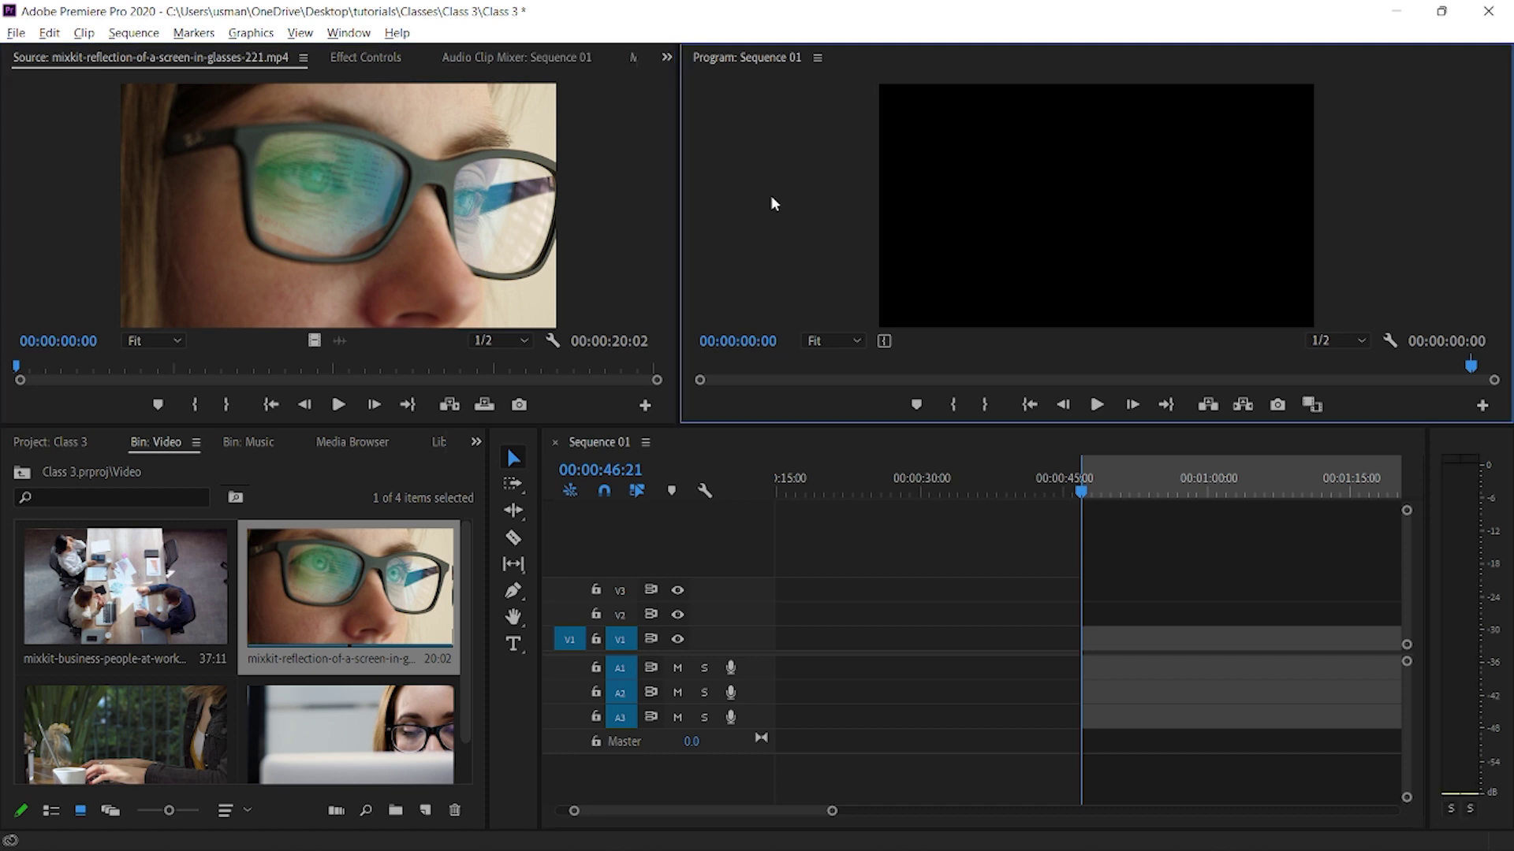
click(39, 169)
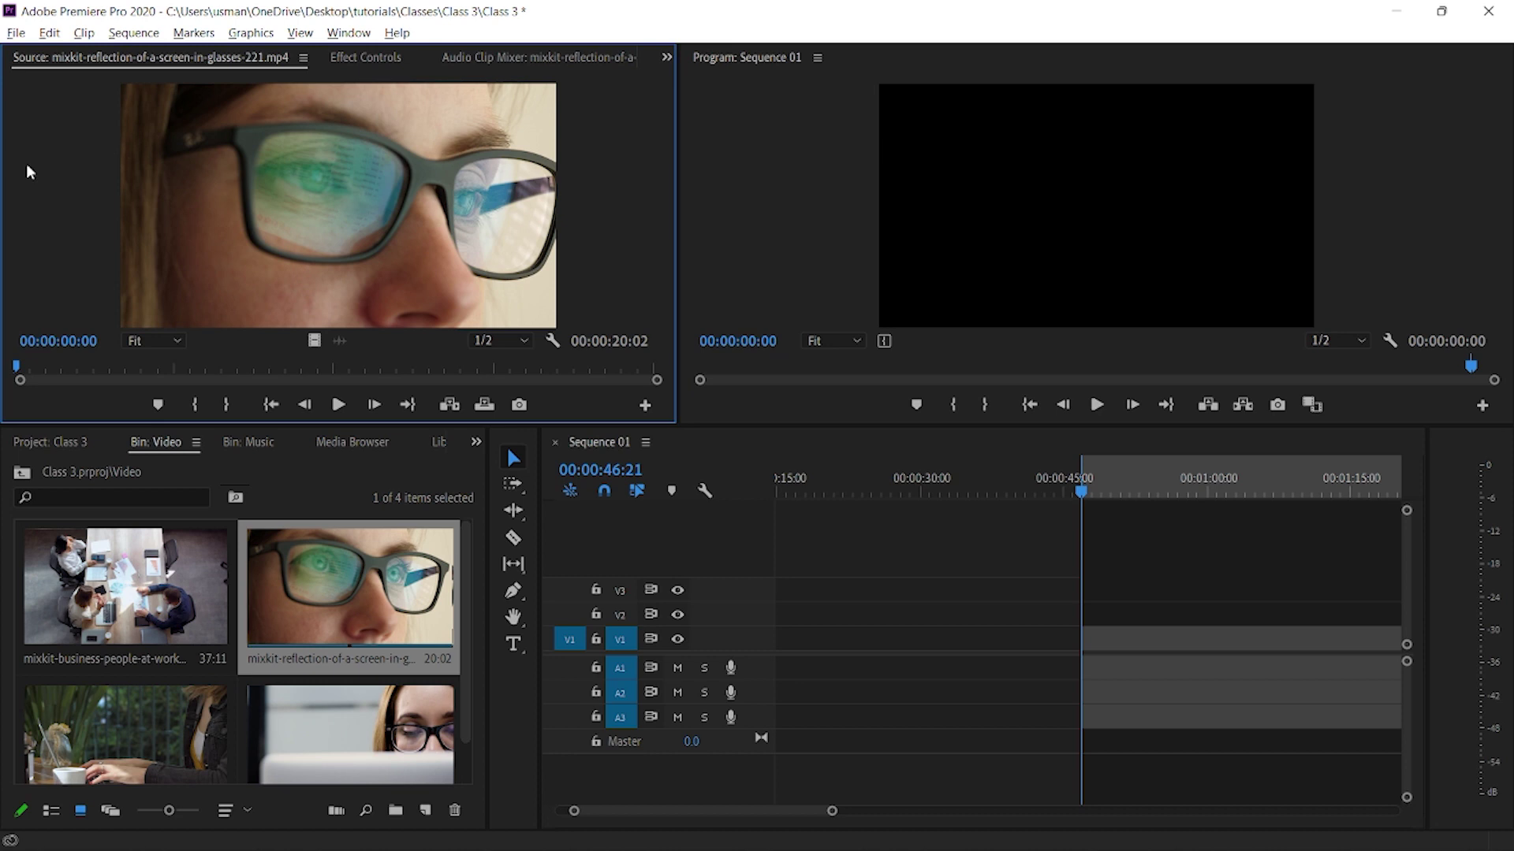
key(i)
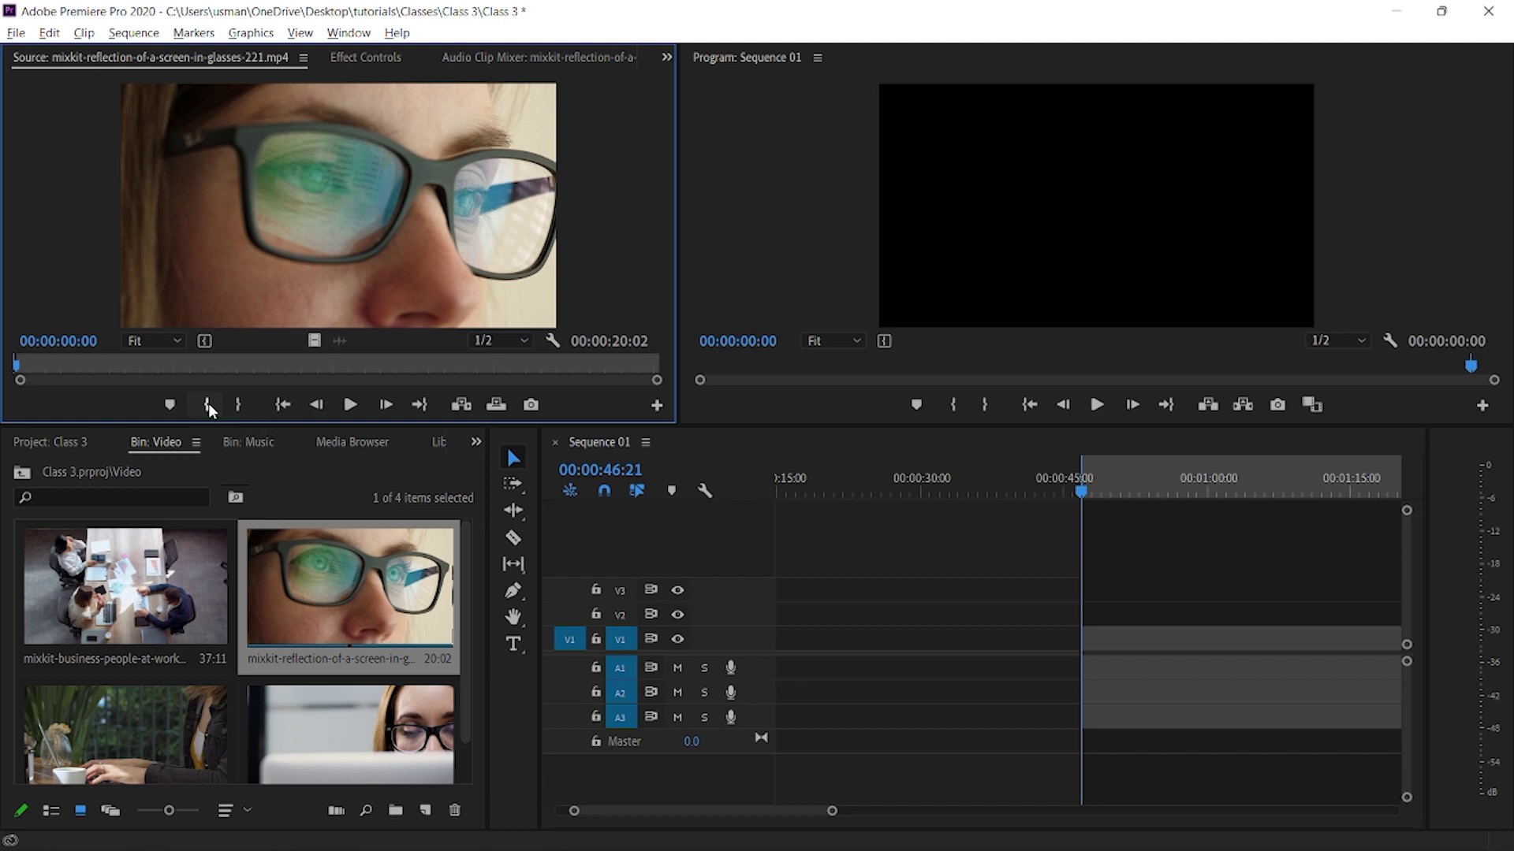
key(space)
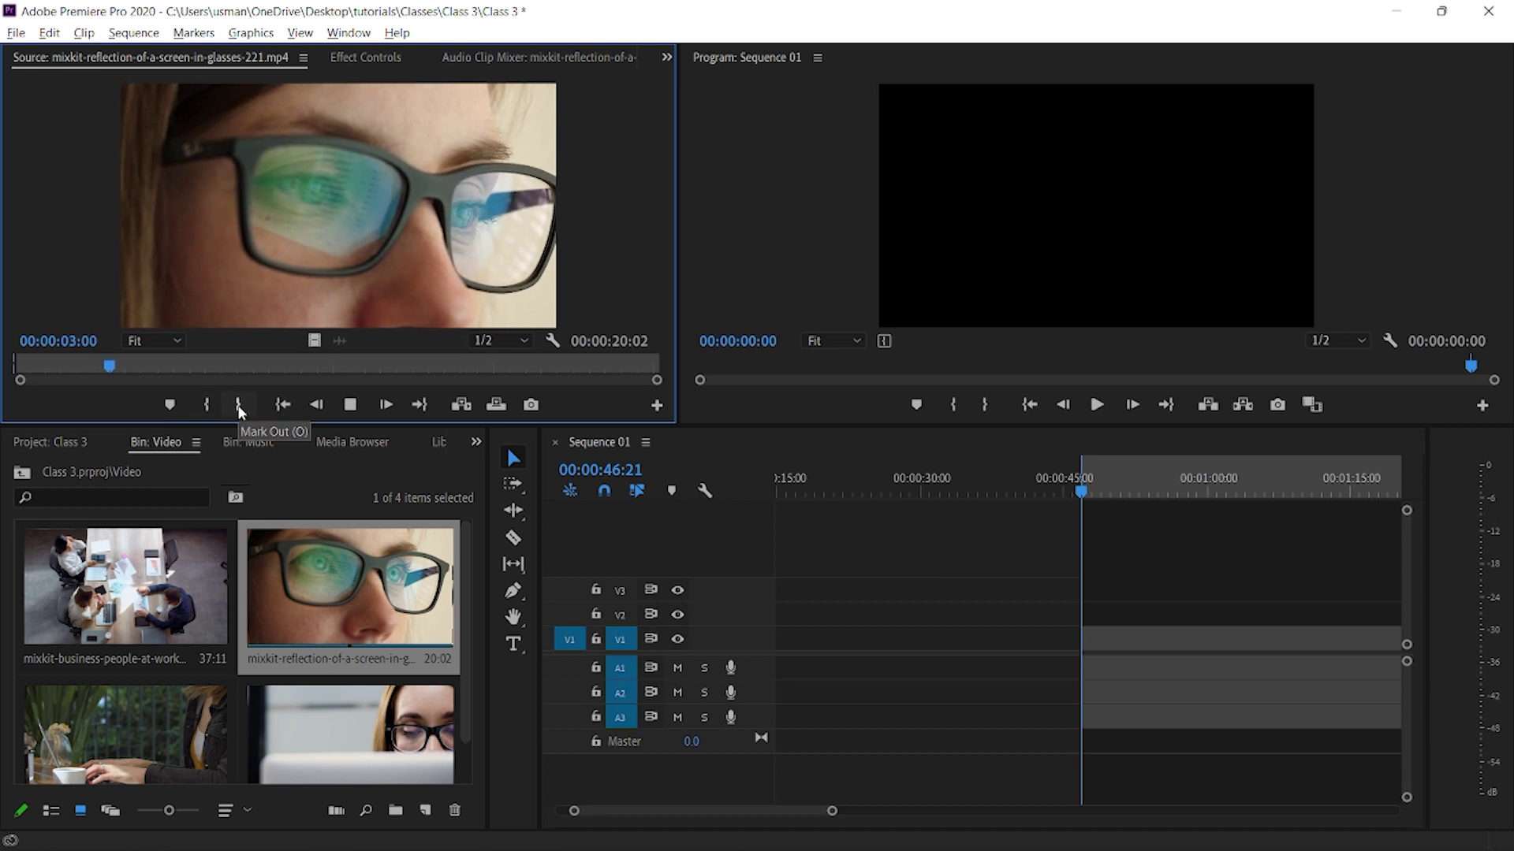
key(space)
key(space)
key(space)
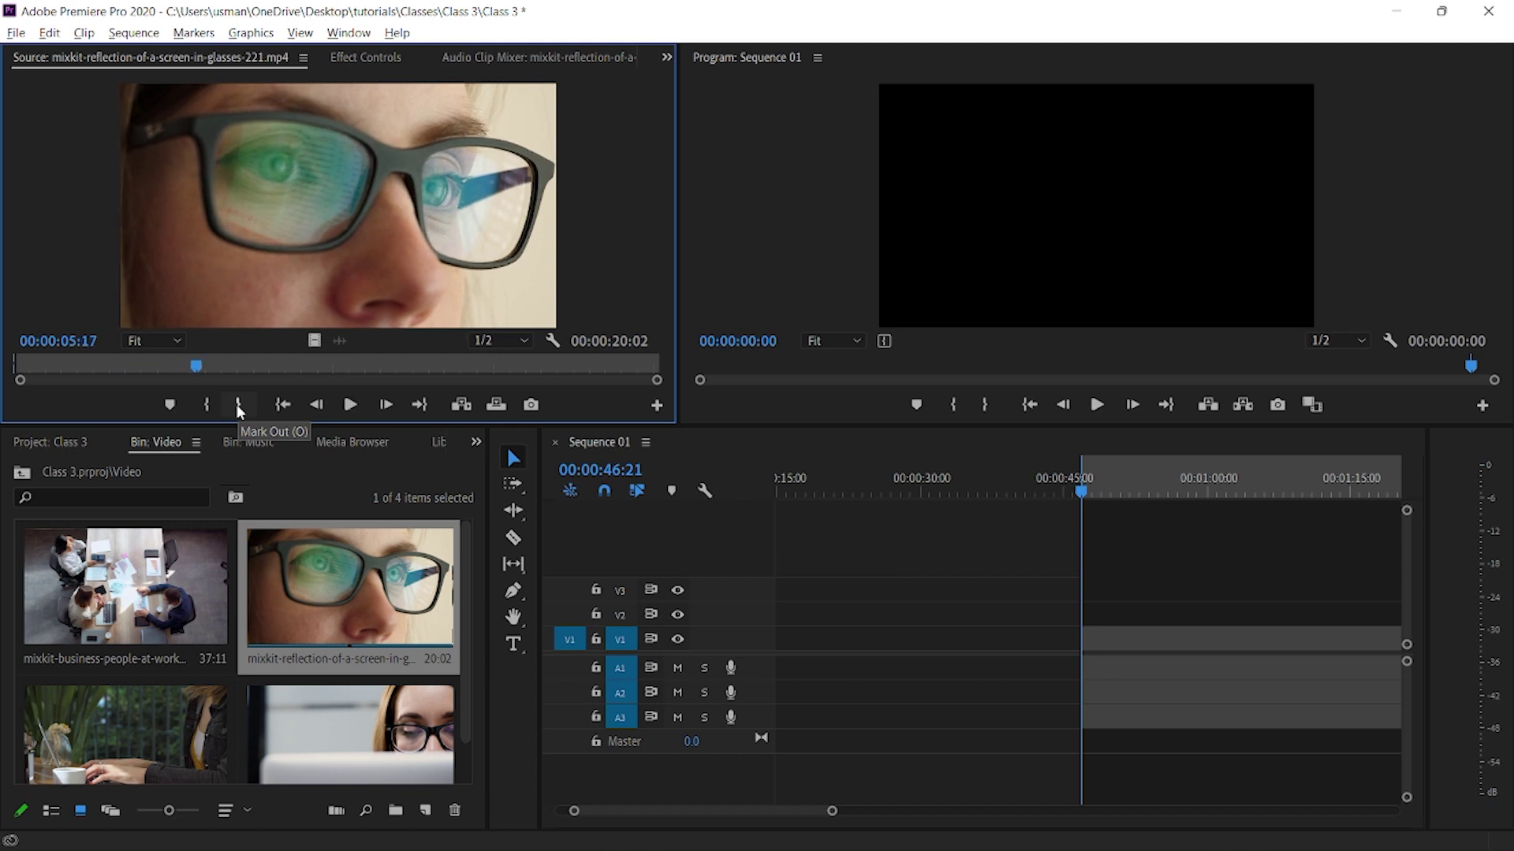
click(238, 404)
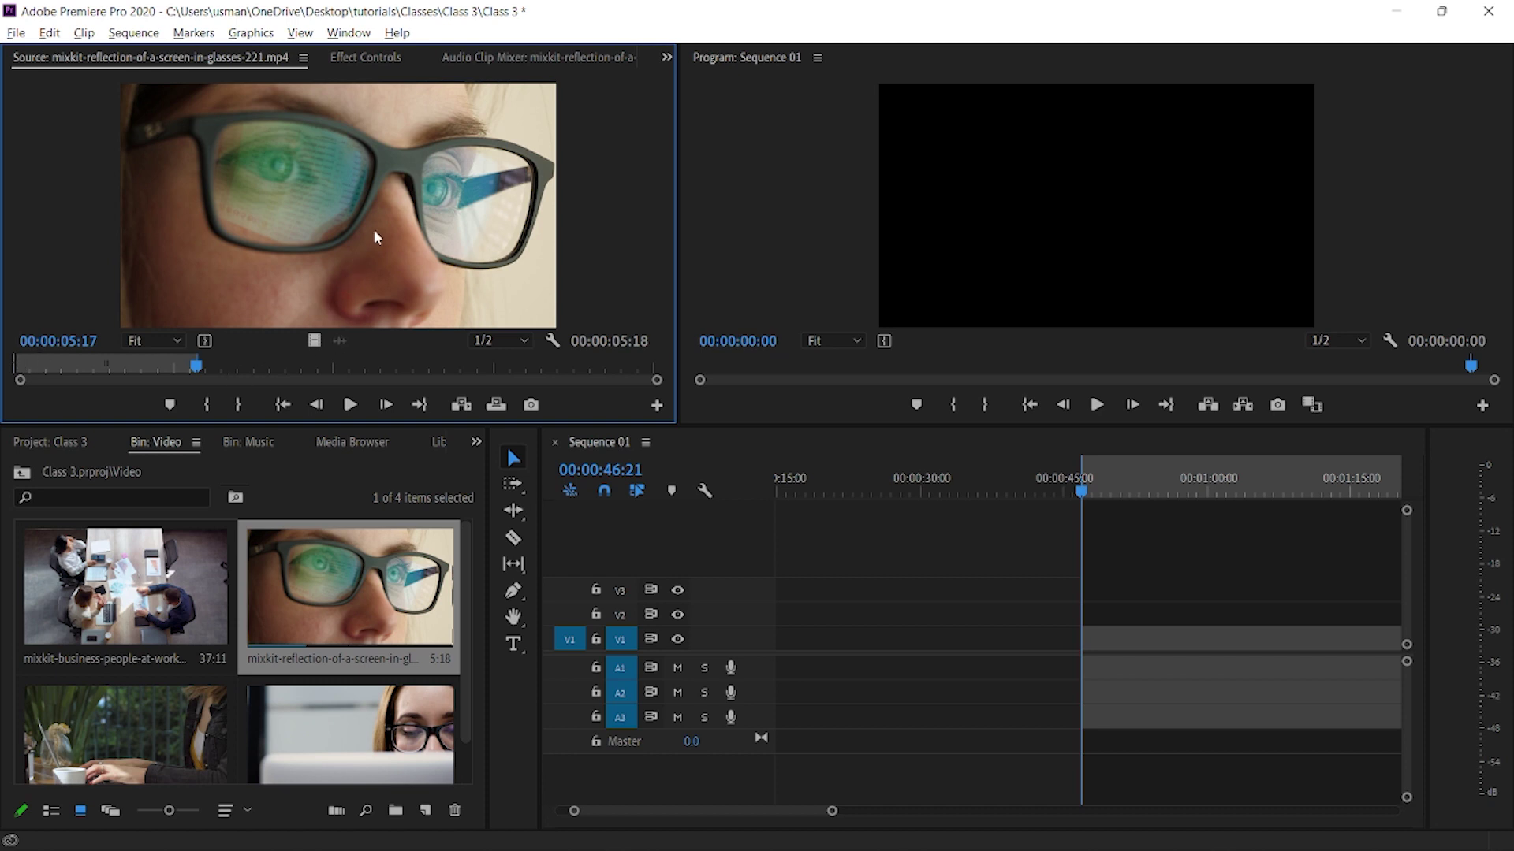
- Drop the trimmed glasses clip onto V1 with Keep existing settings and park the playhead at its start
drag(380, 219, 1105, 649)
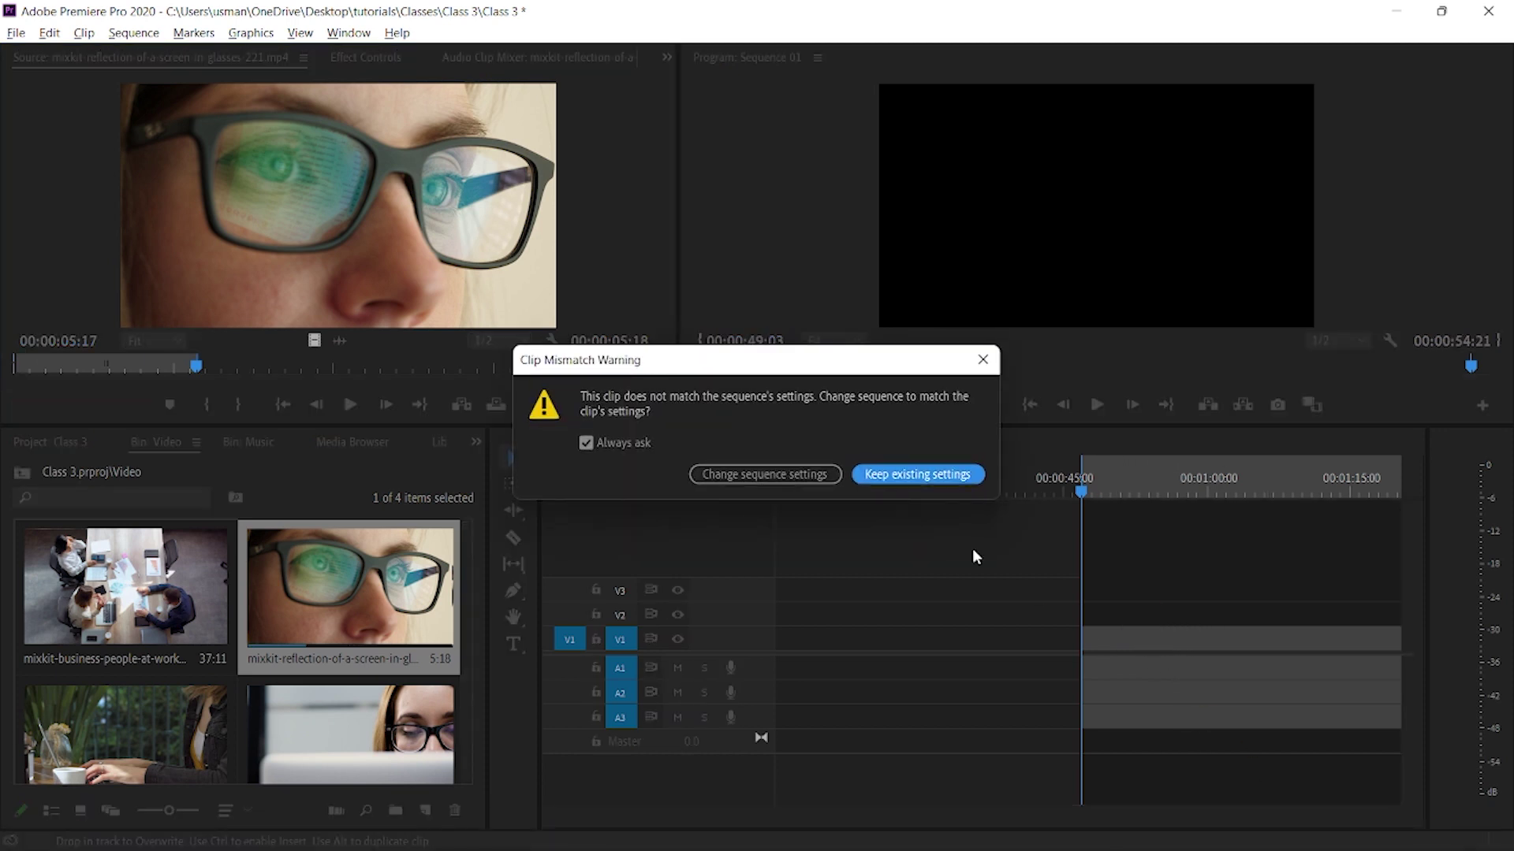
click(898, 475)
click(1115, 493)
drag(1116, 493, 1107, 492)
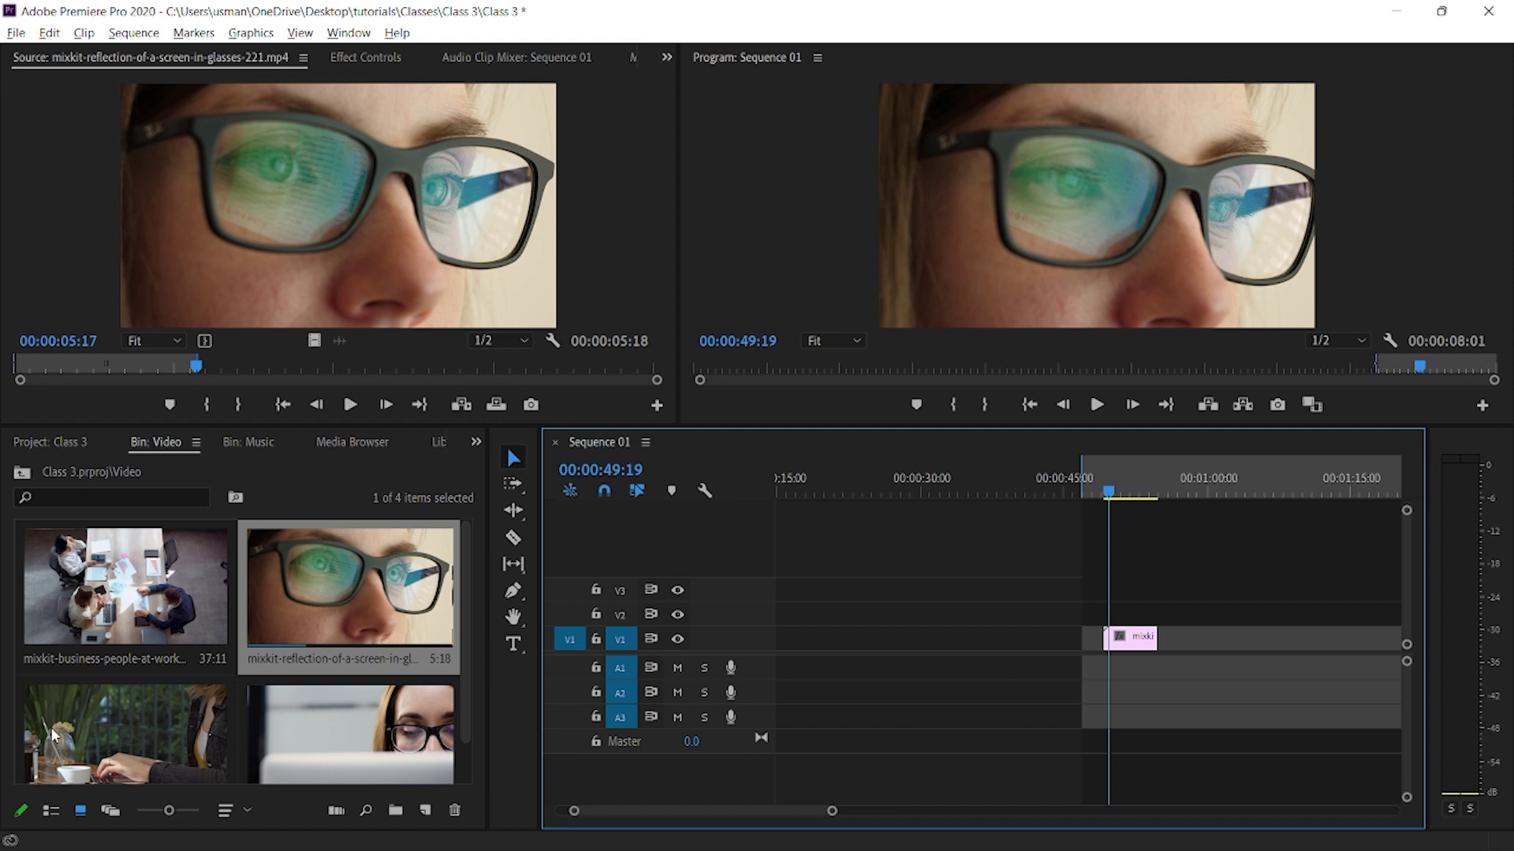
- Load the coffee-shop typing clip in the Source Monitor and replay it, stopping at 00:00:02:08
double_click(146, 723)
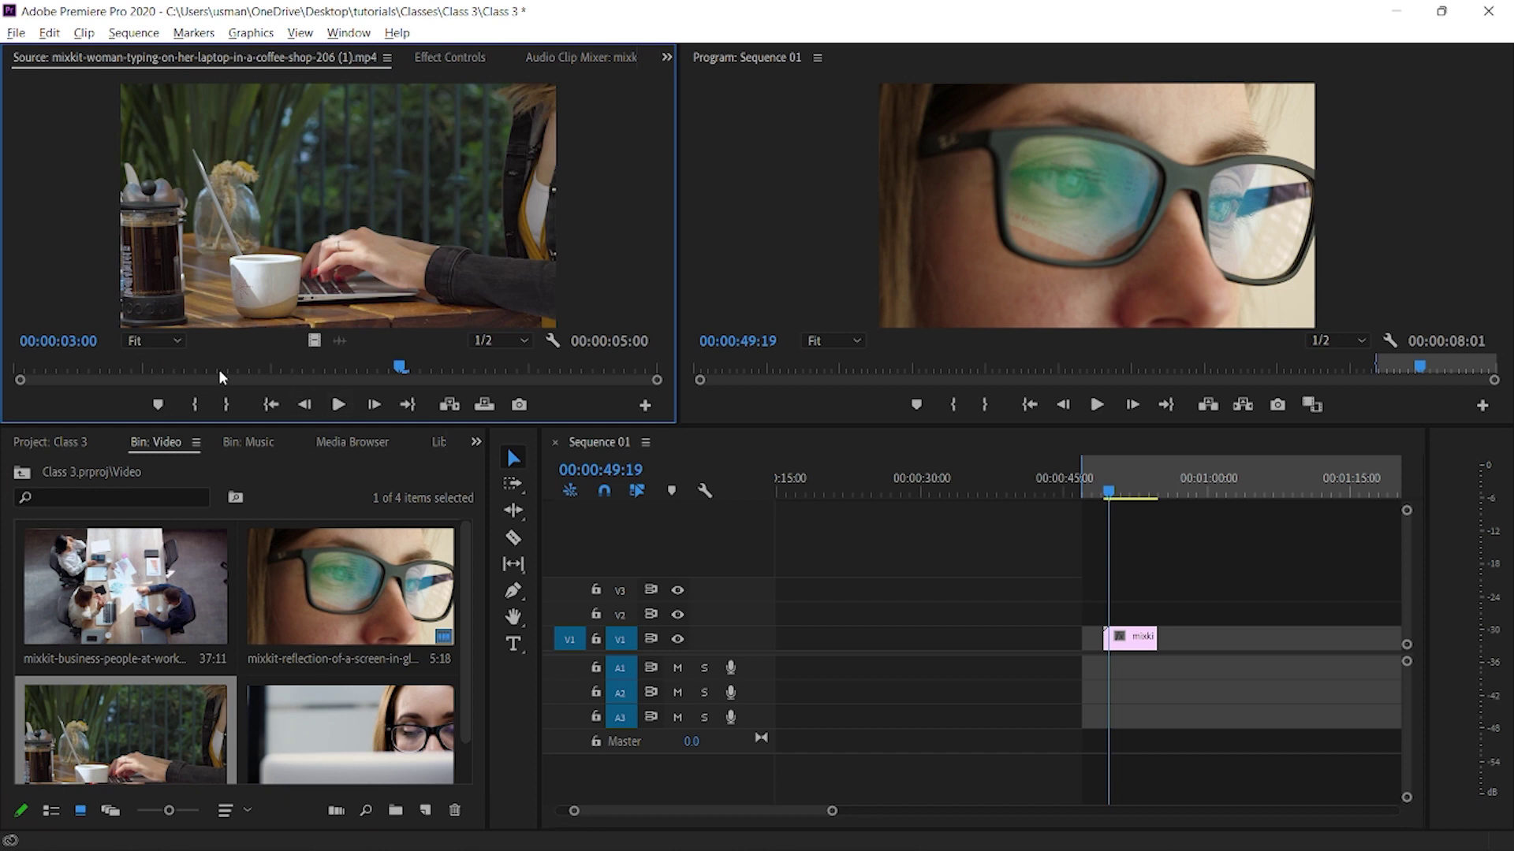
drag(219, 368, 9, 369)
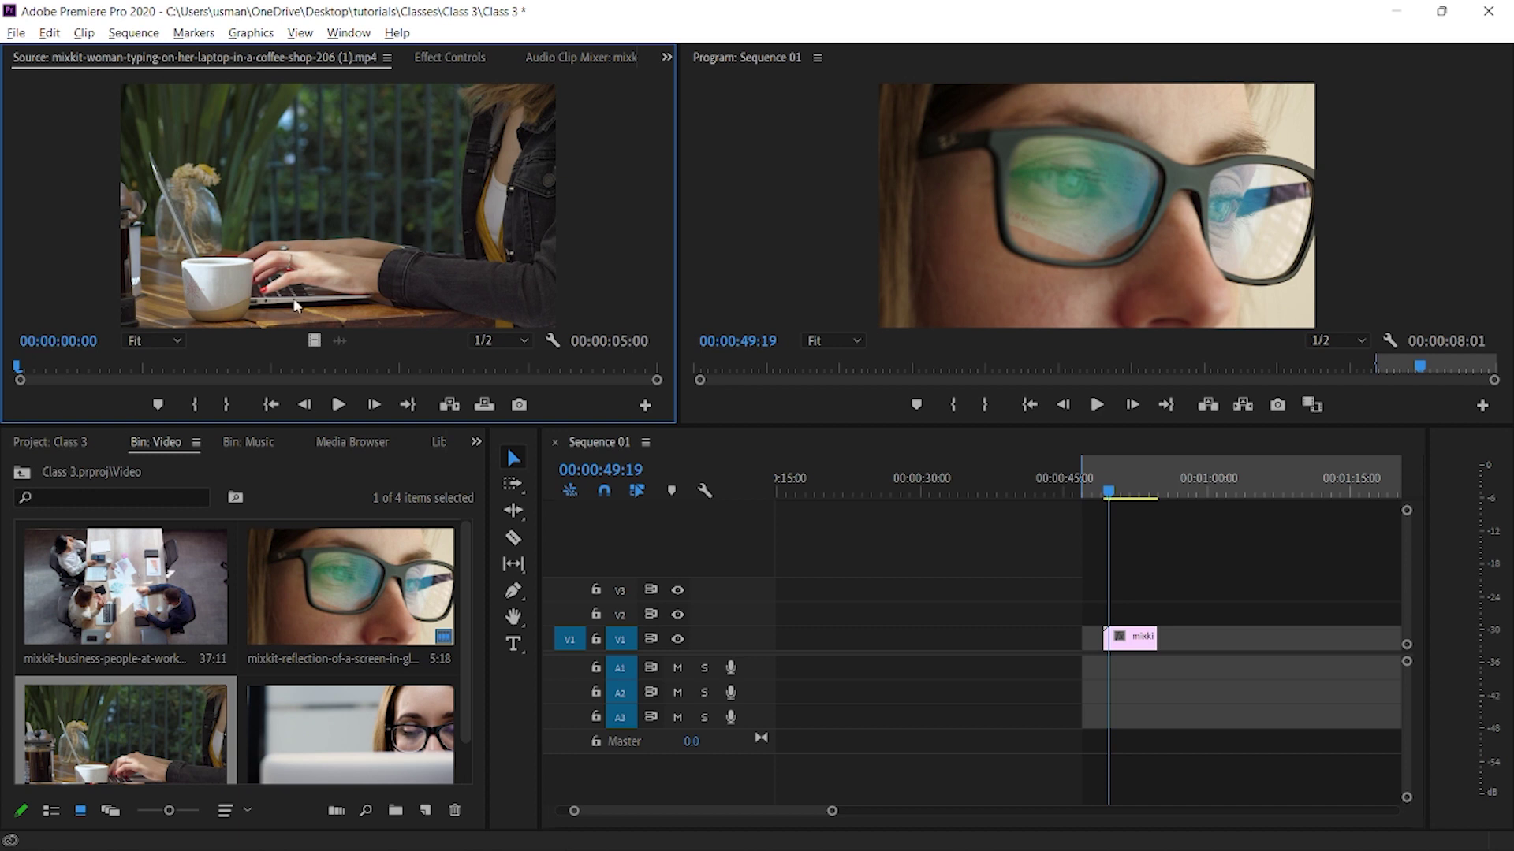
click(345, 401)
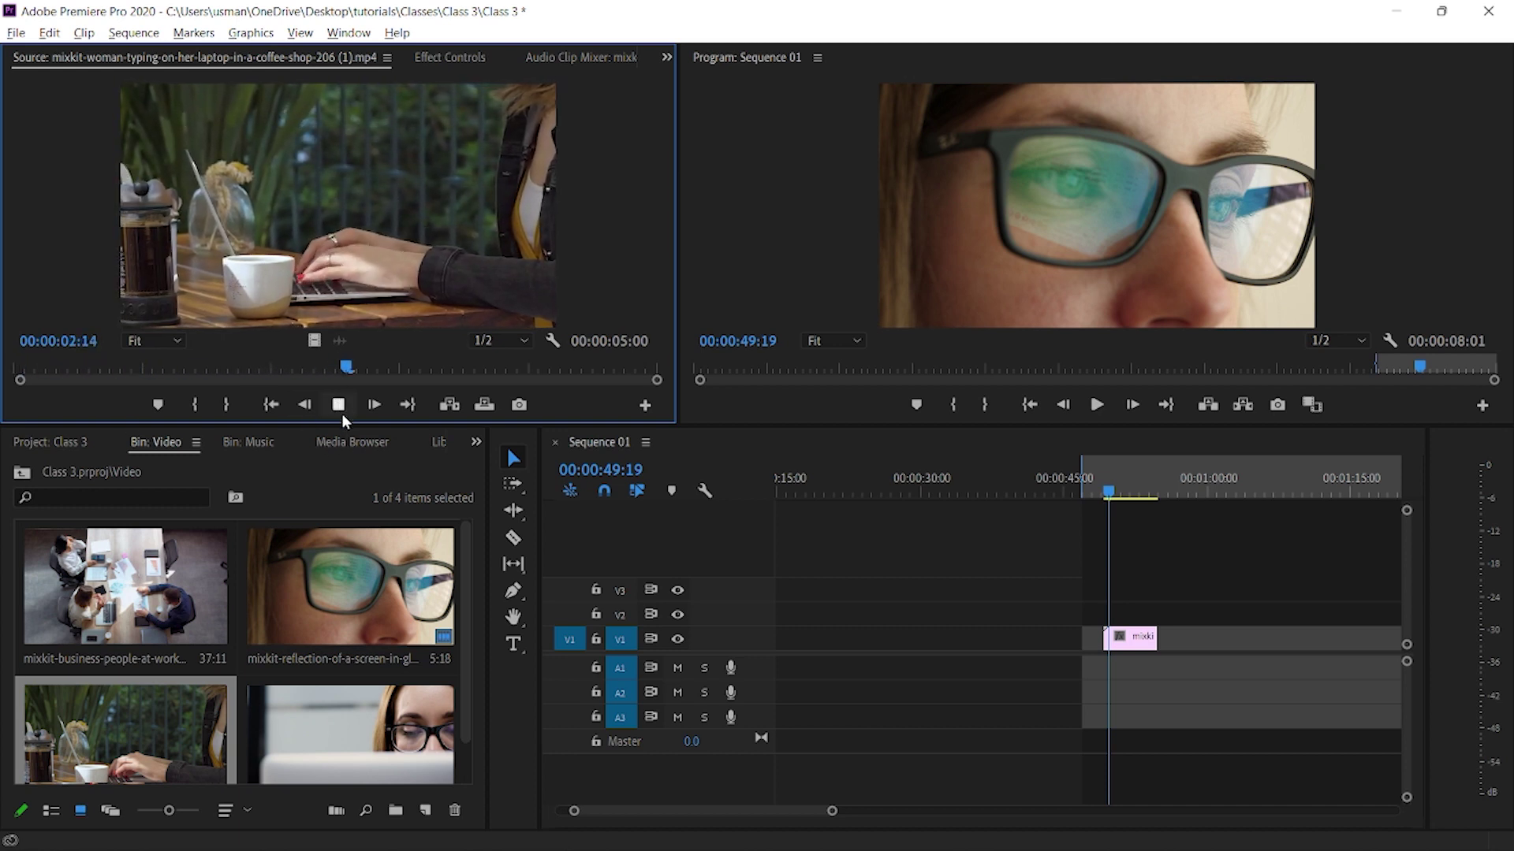
click(339, 405)
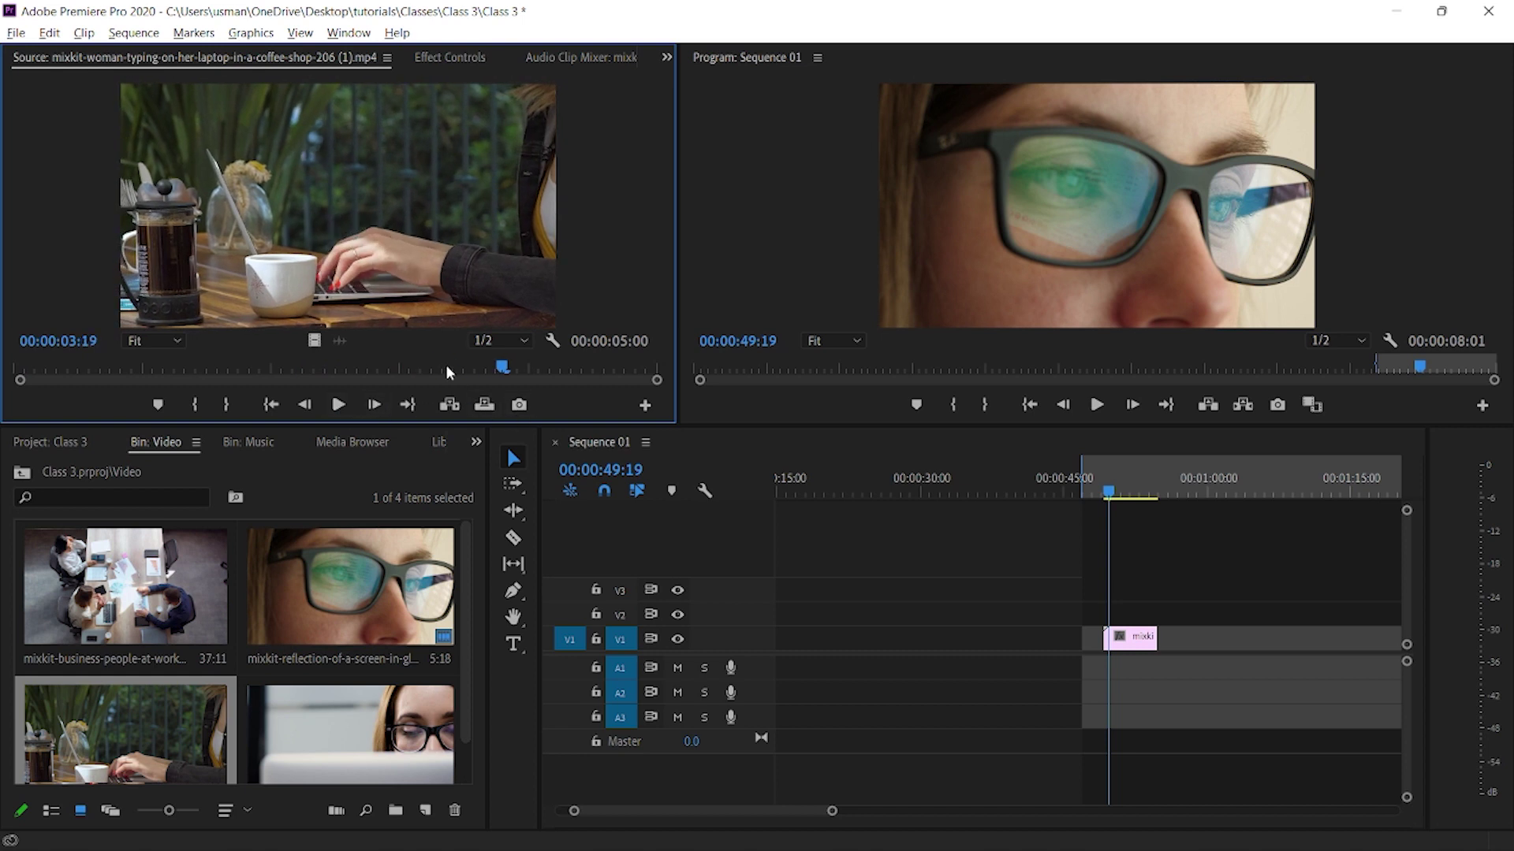
mouse_move(475, 366)
mouse_down()
mouse_move(222, 351)
mouse_move(17, 366)
mouse_up()
click(338, 404)
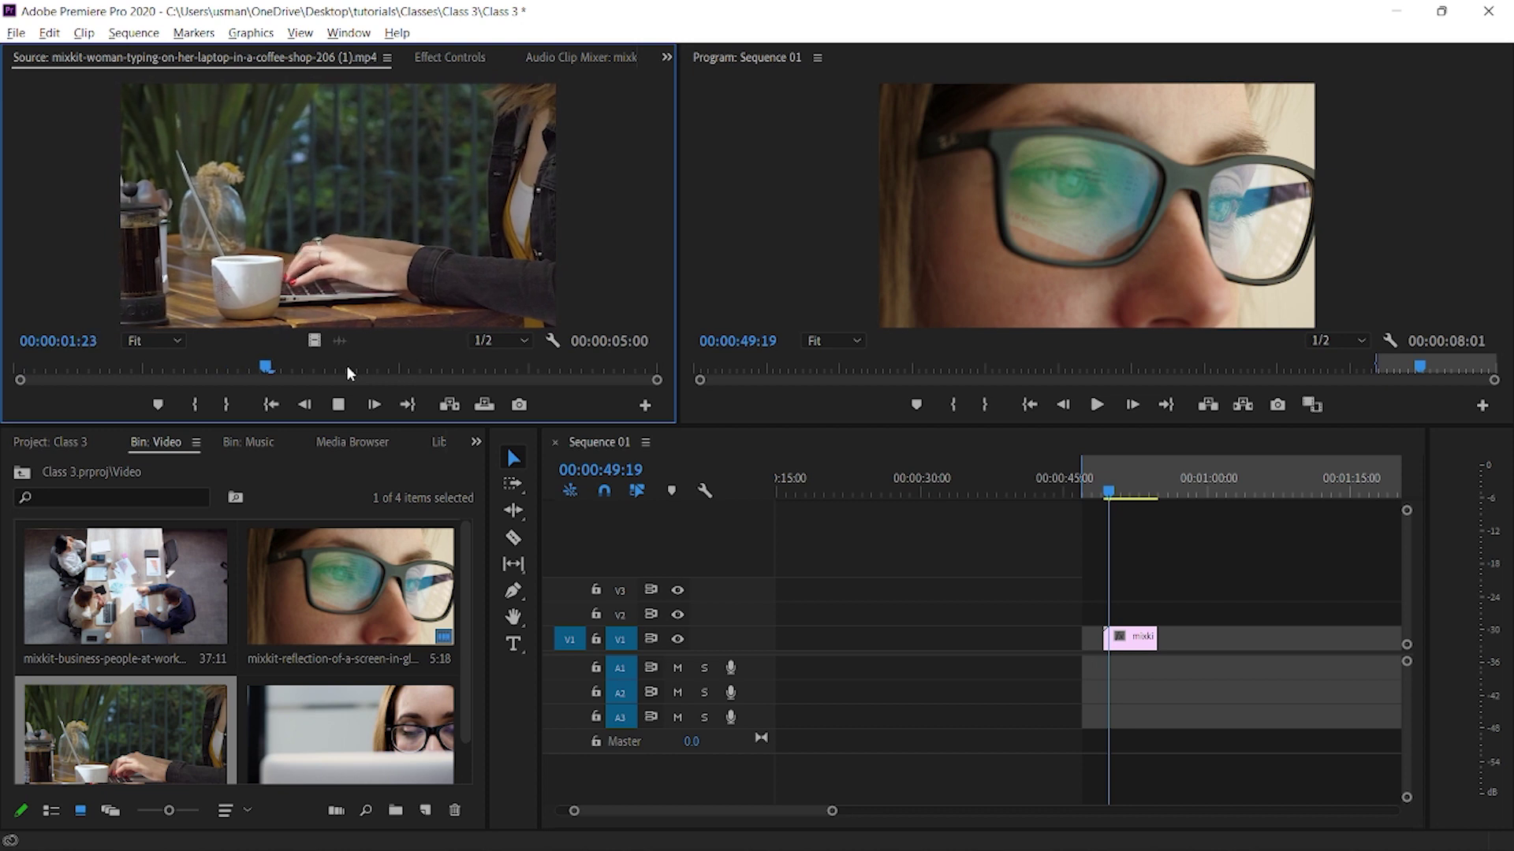
key(space)
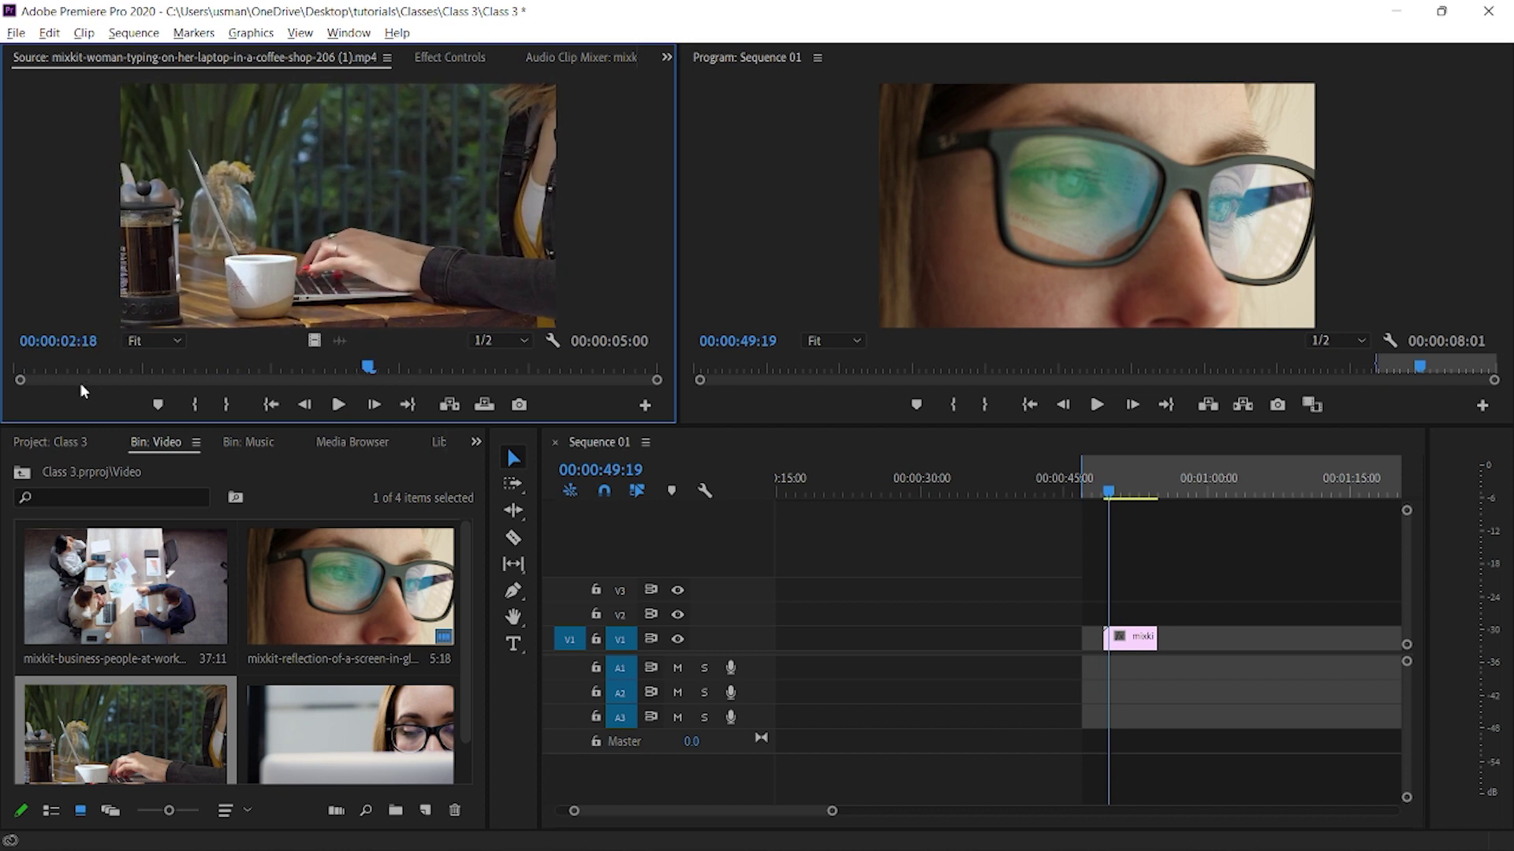
click(16, 367)
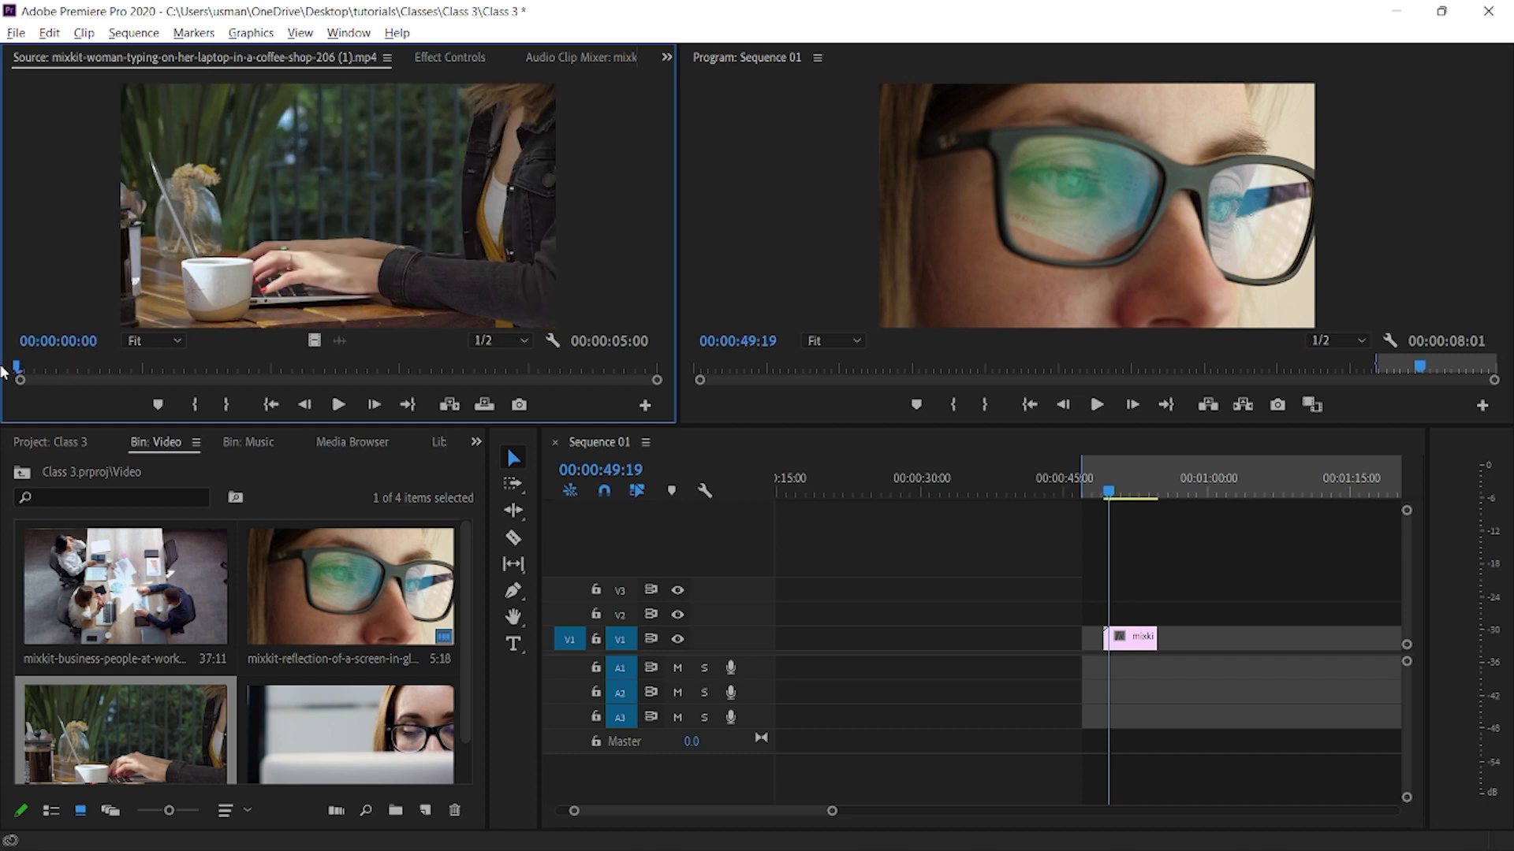
key(space)
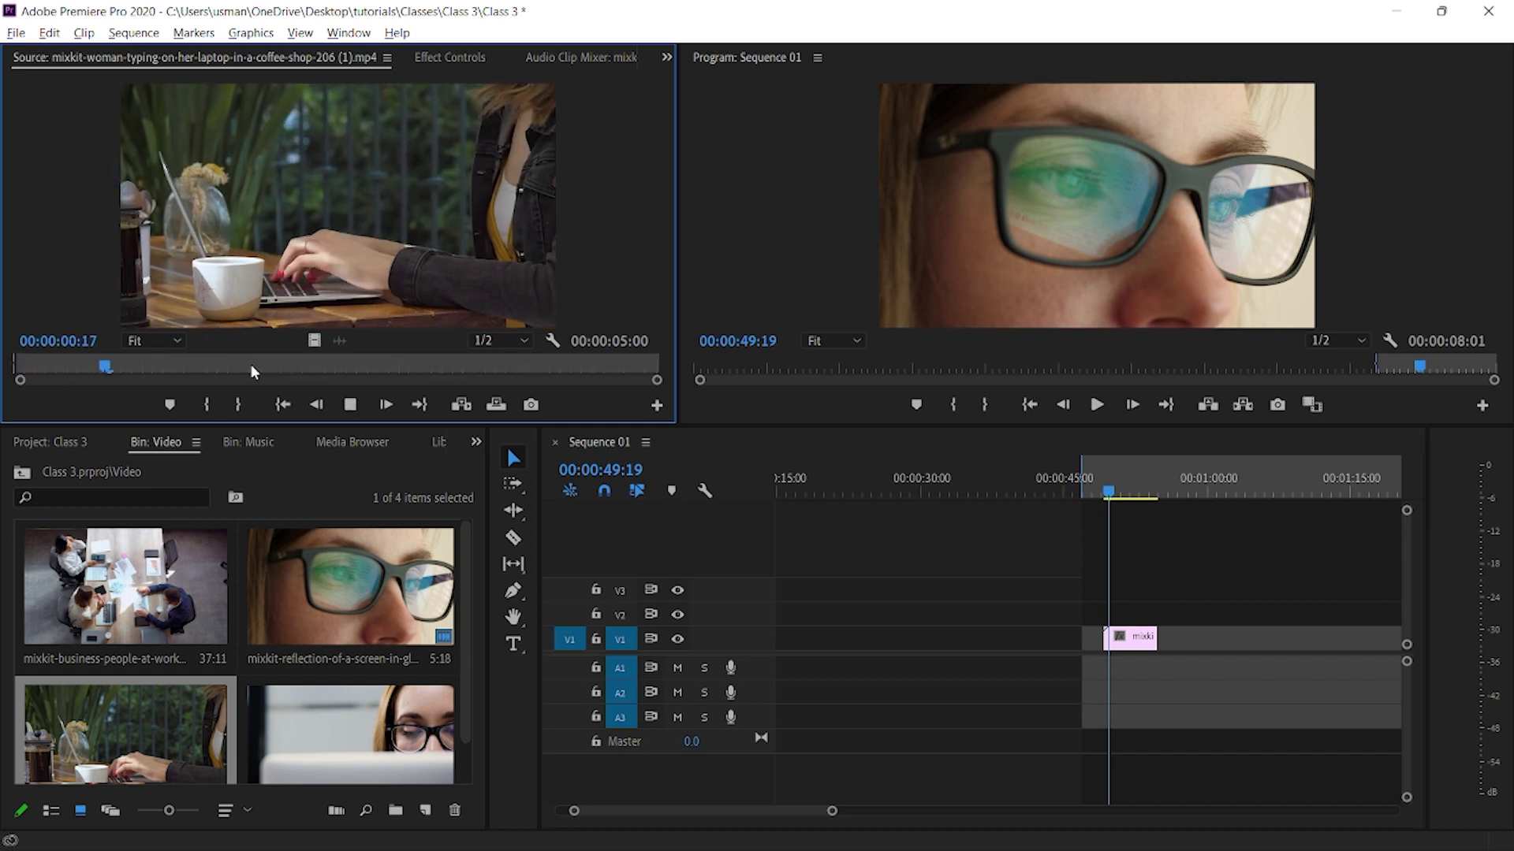
key(space)
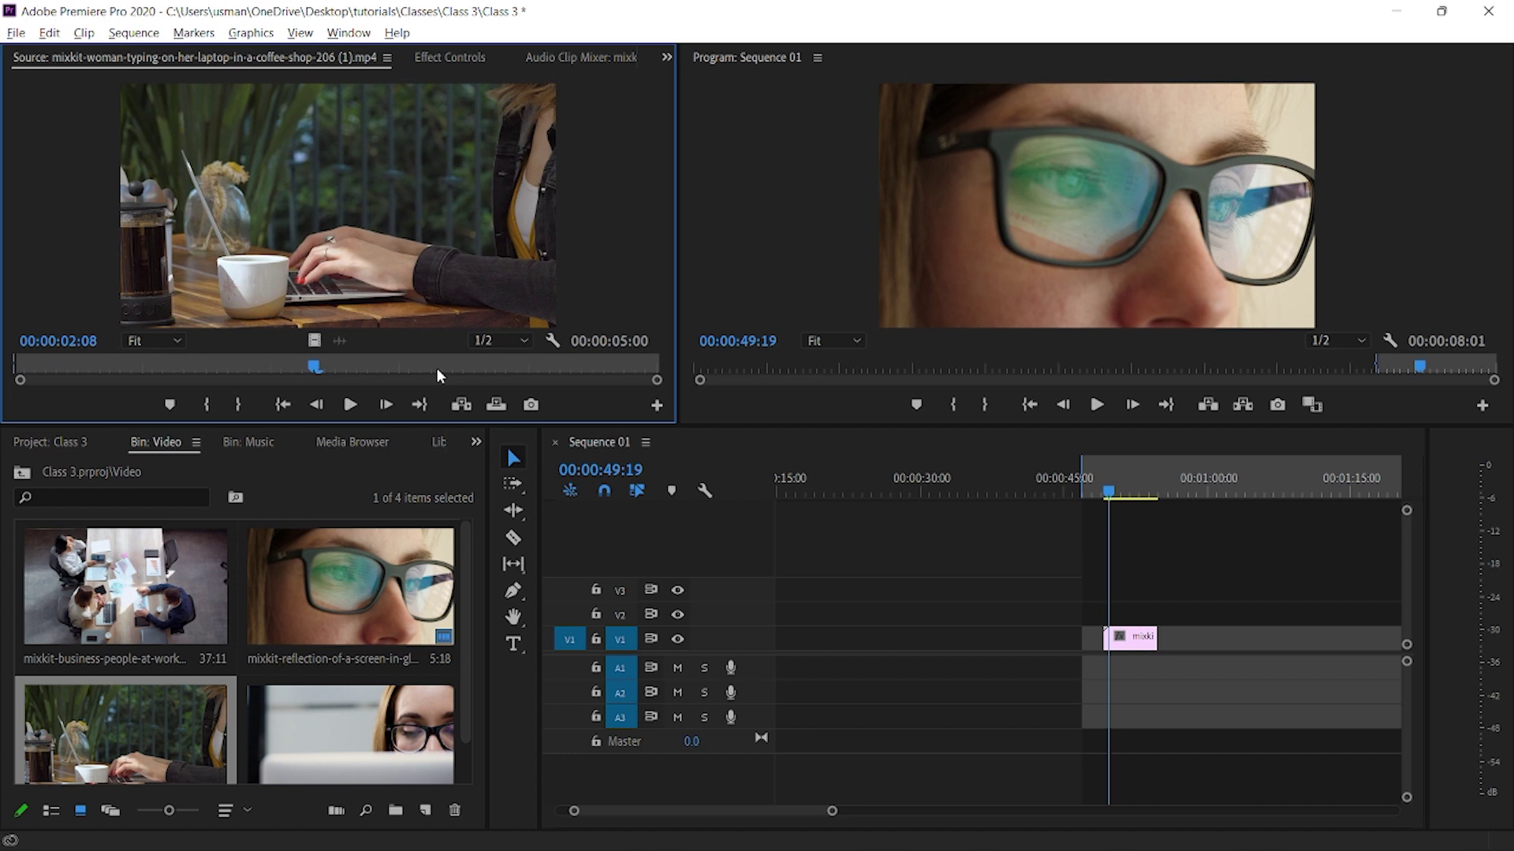
- Mark the coffee-shop clip's Out at 2:08 and place it on V1 after the glasses clip
key(o)
drag(353, 294, 1172, 648)
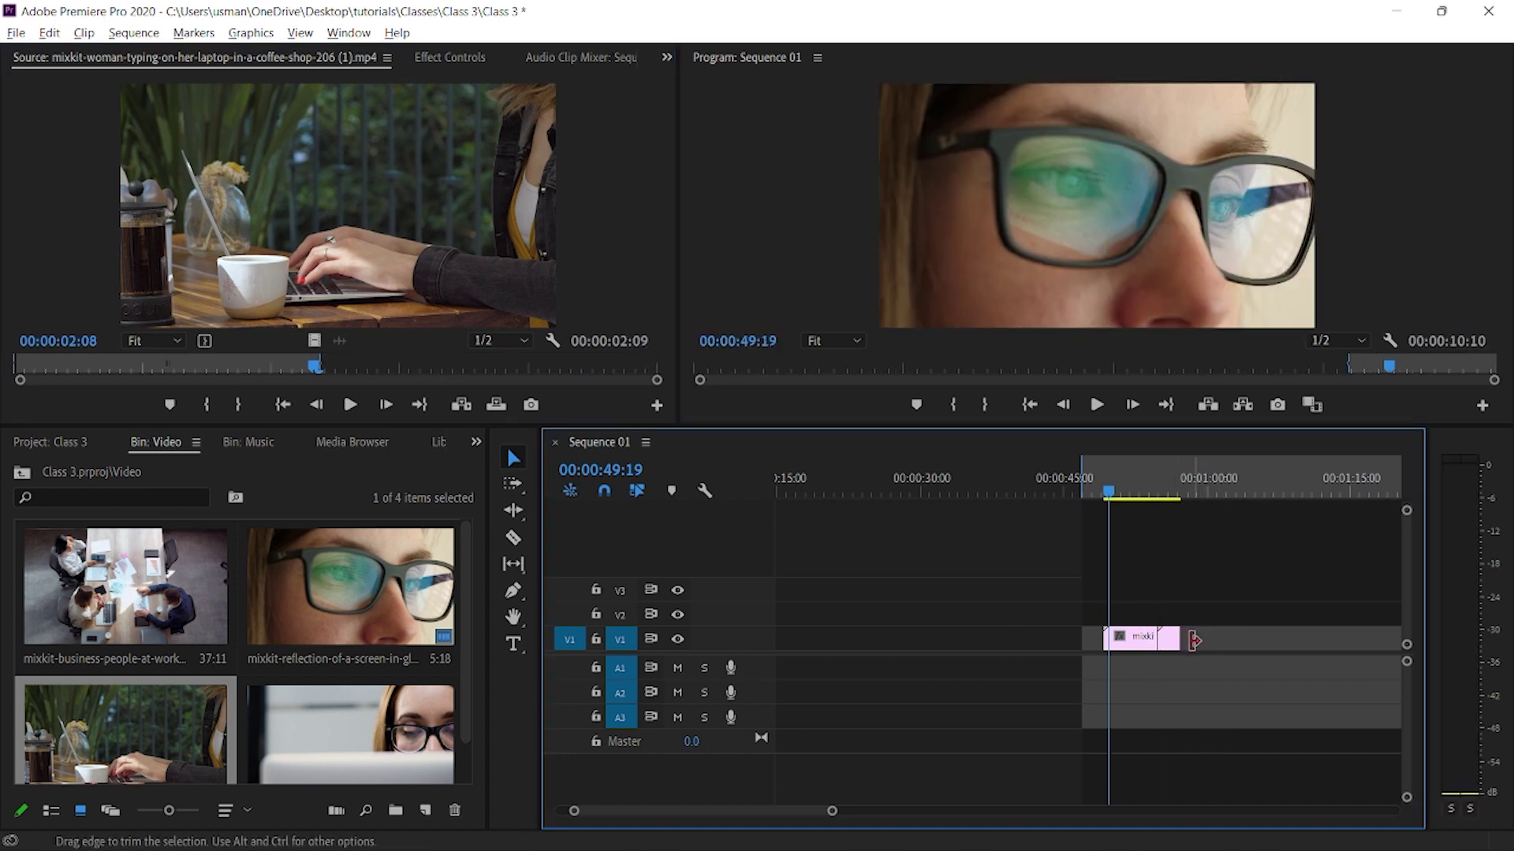
key(space)
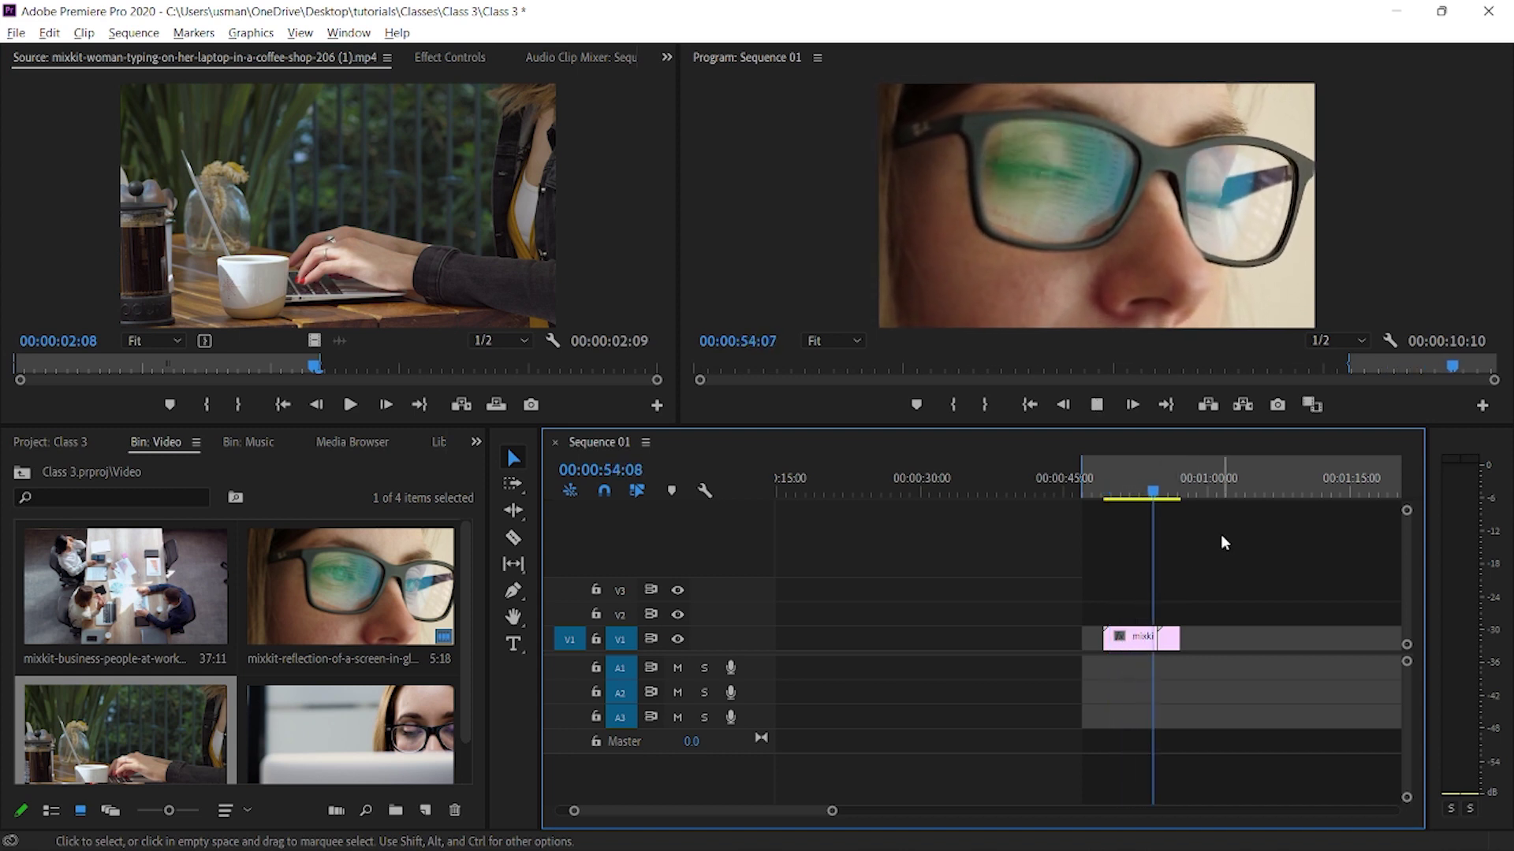
key(space)
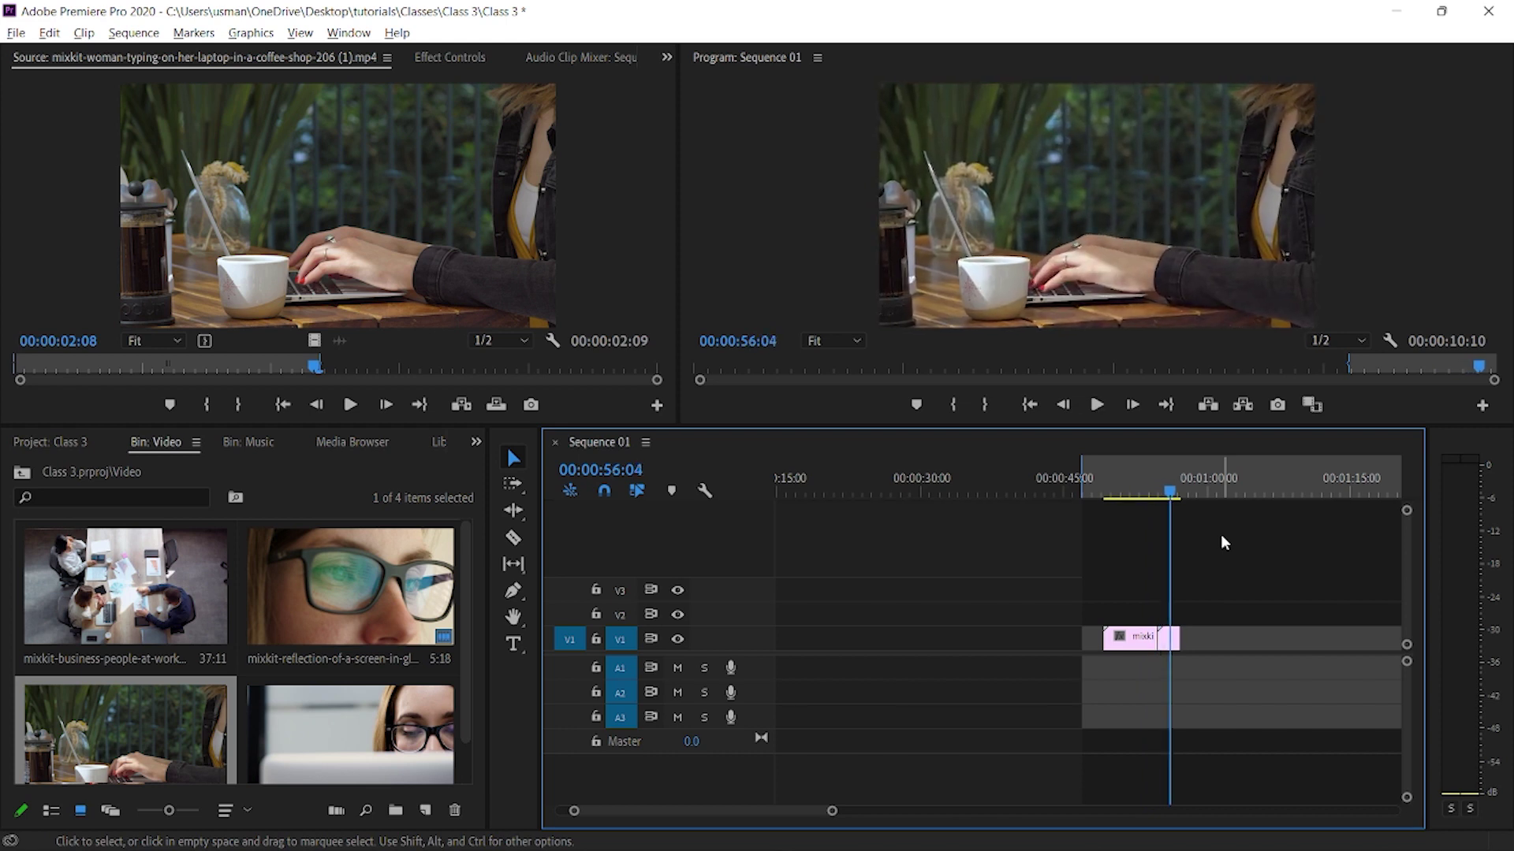
- Extend the coffee-shop clip to 5 seconds, undoing a stray business-people clip drop
key(=)
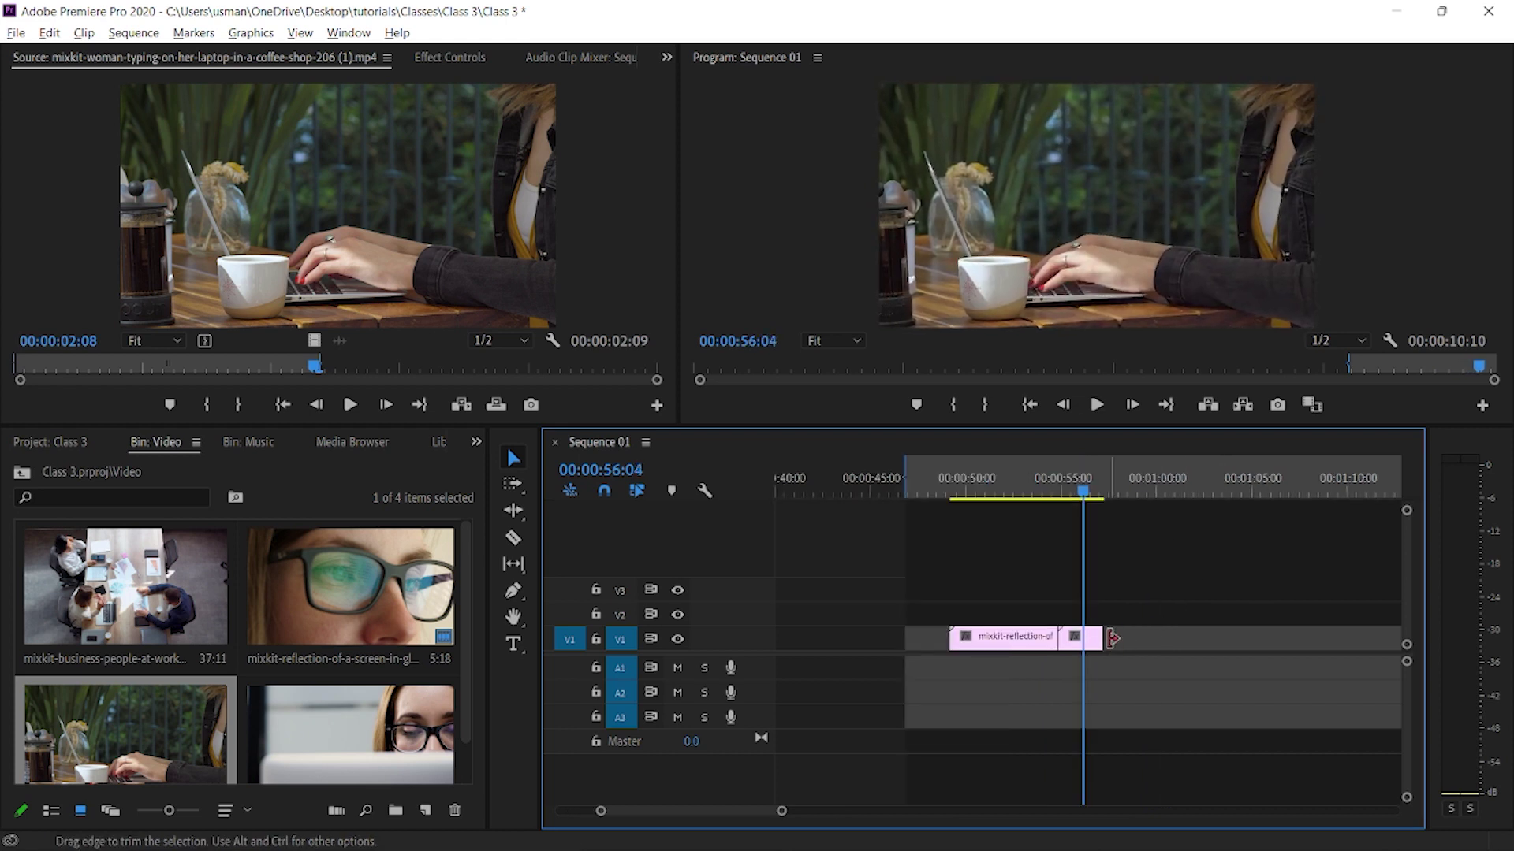
drag(1102, 637, 1153, 637)
key(space)
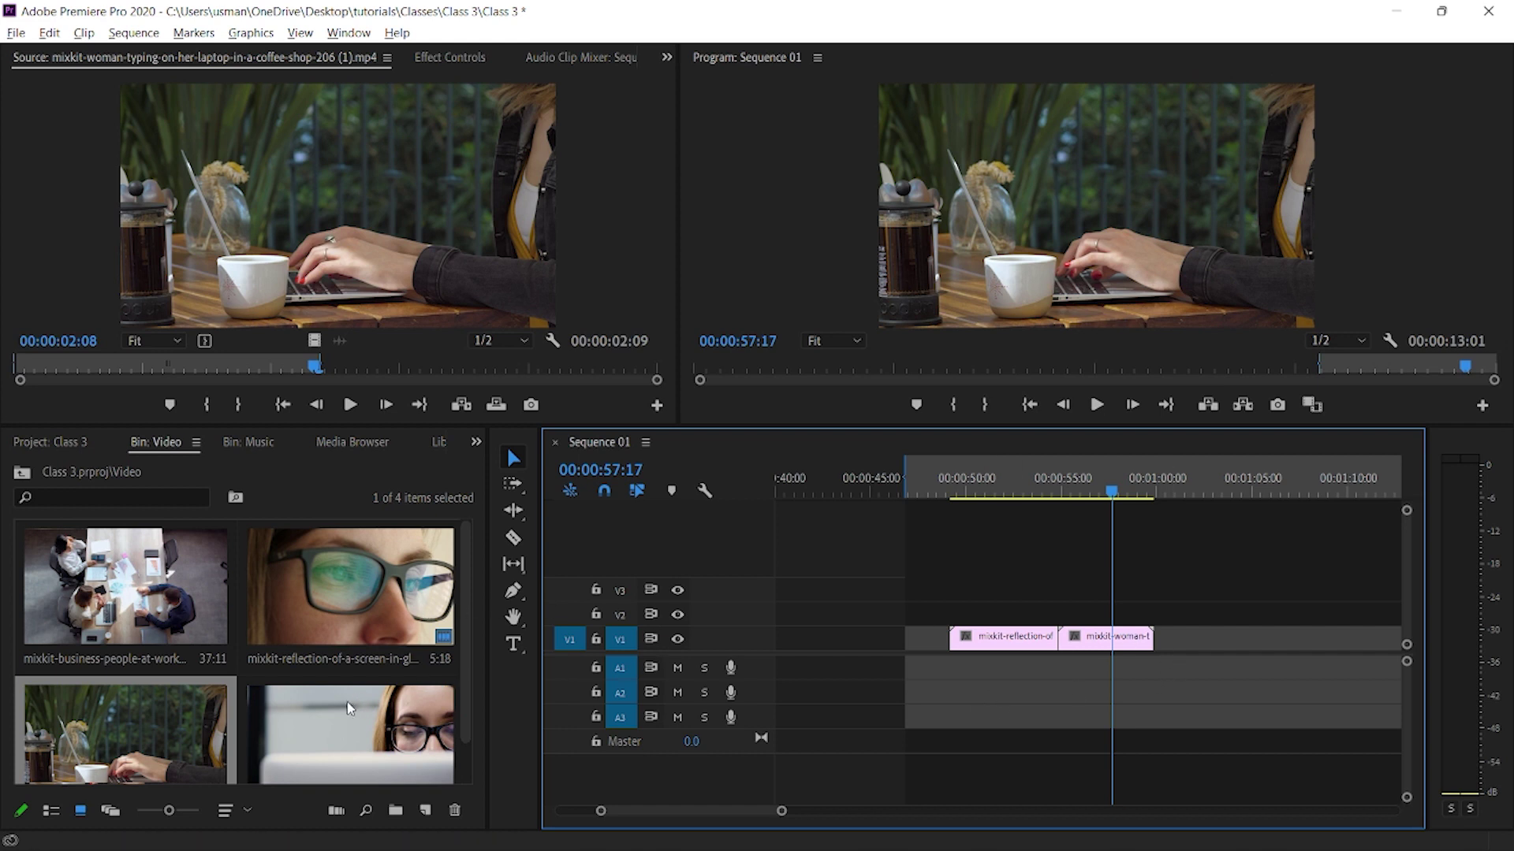
drag(157, 591, 1200, 639)
key(ctrl+z)
- Load the business-people meeting clip, set an In point near 34:03, and preview it to 33:08
double_click(175, 581)
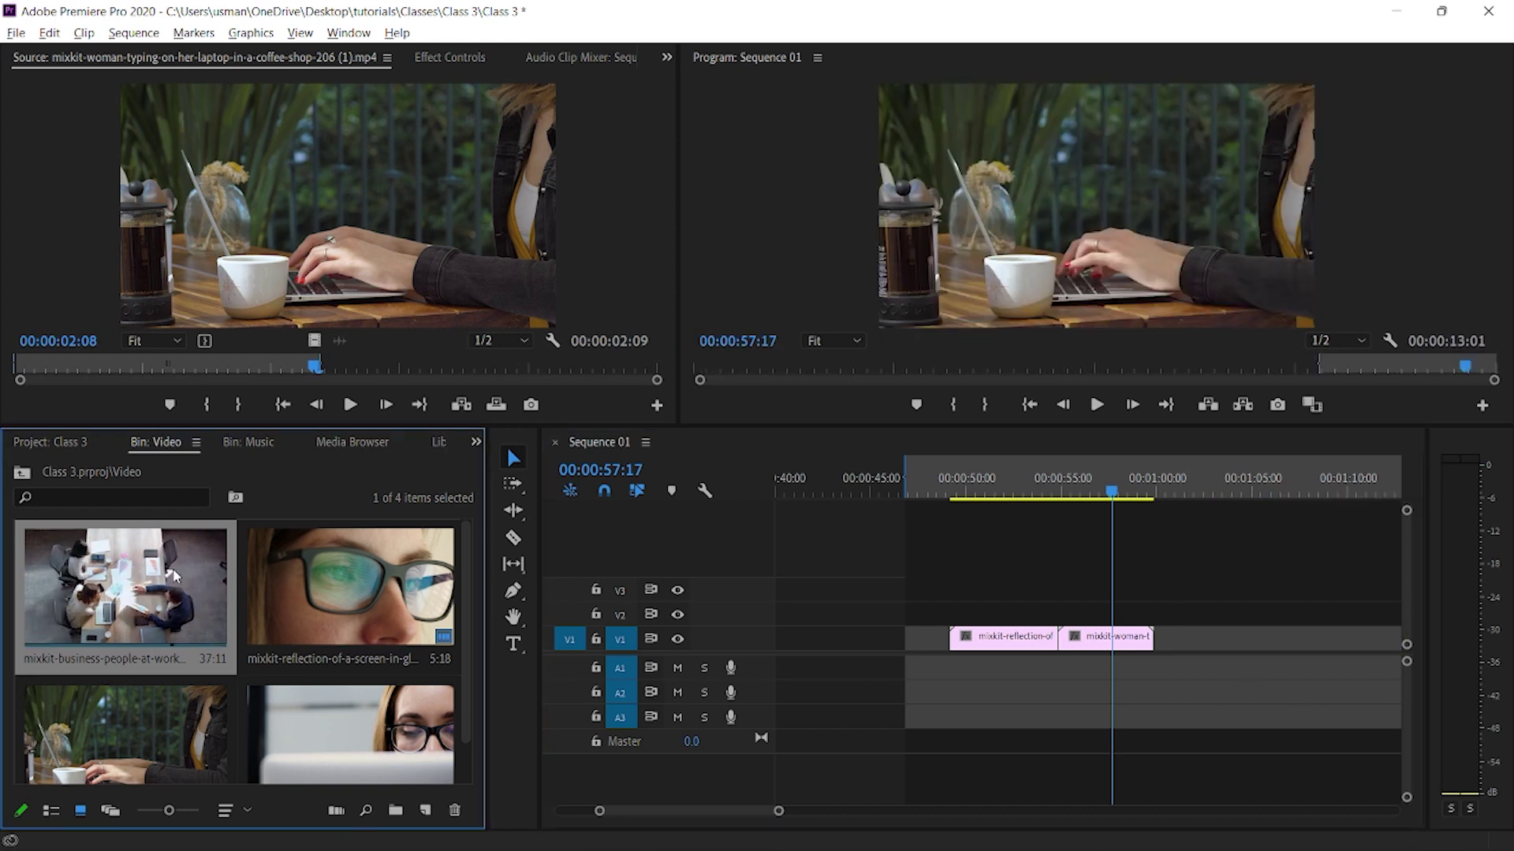
drag(157, 366, 18, 371)
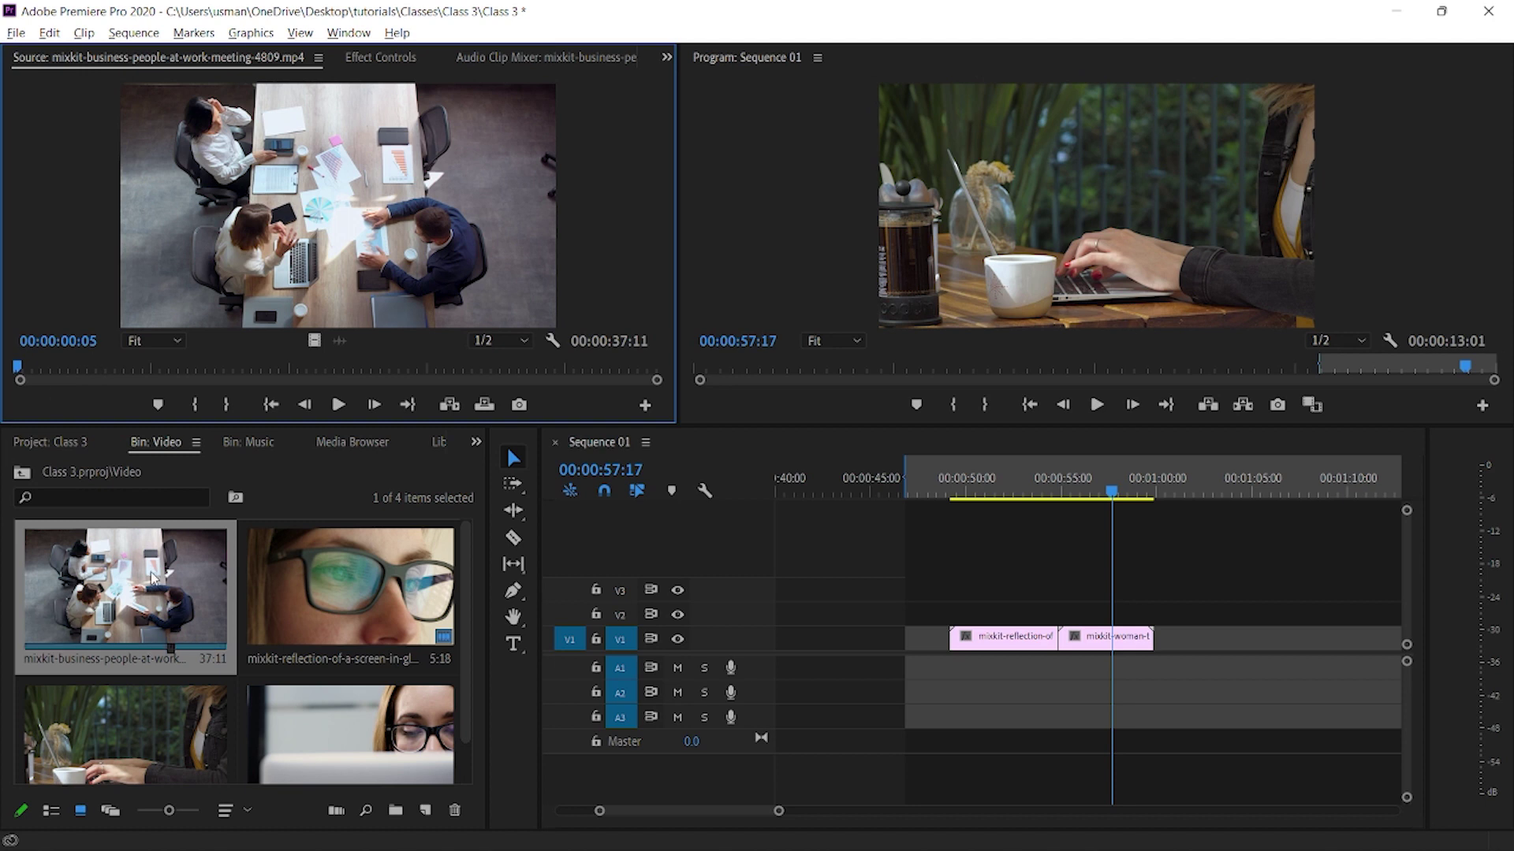
mouse_move(78, 371)
mouse_down()
mouse_move(591, 382)
mouse_move(550, 381)
mouse_up()
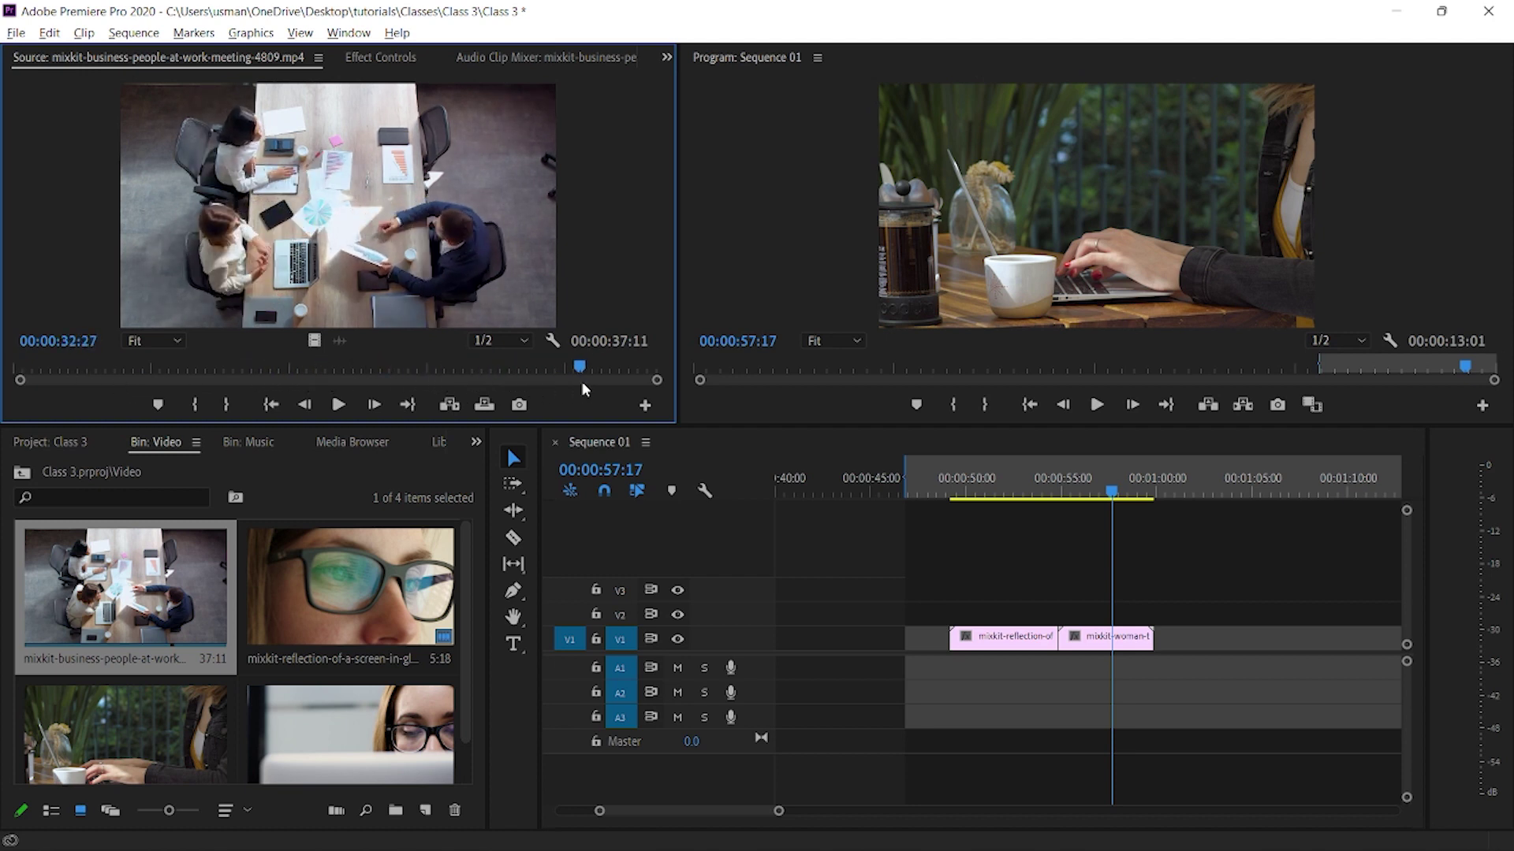
key(space)
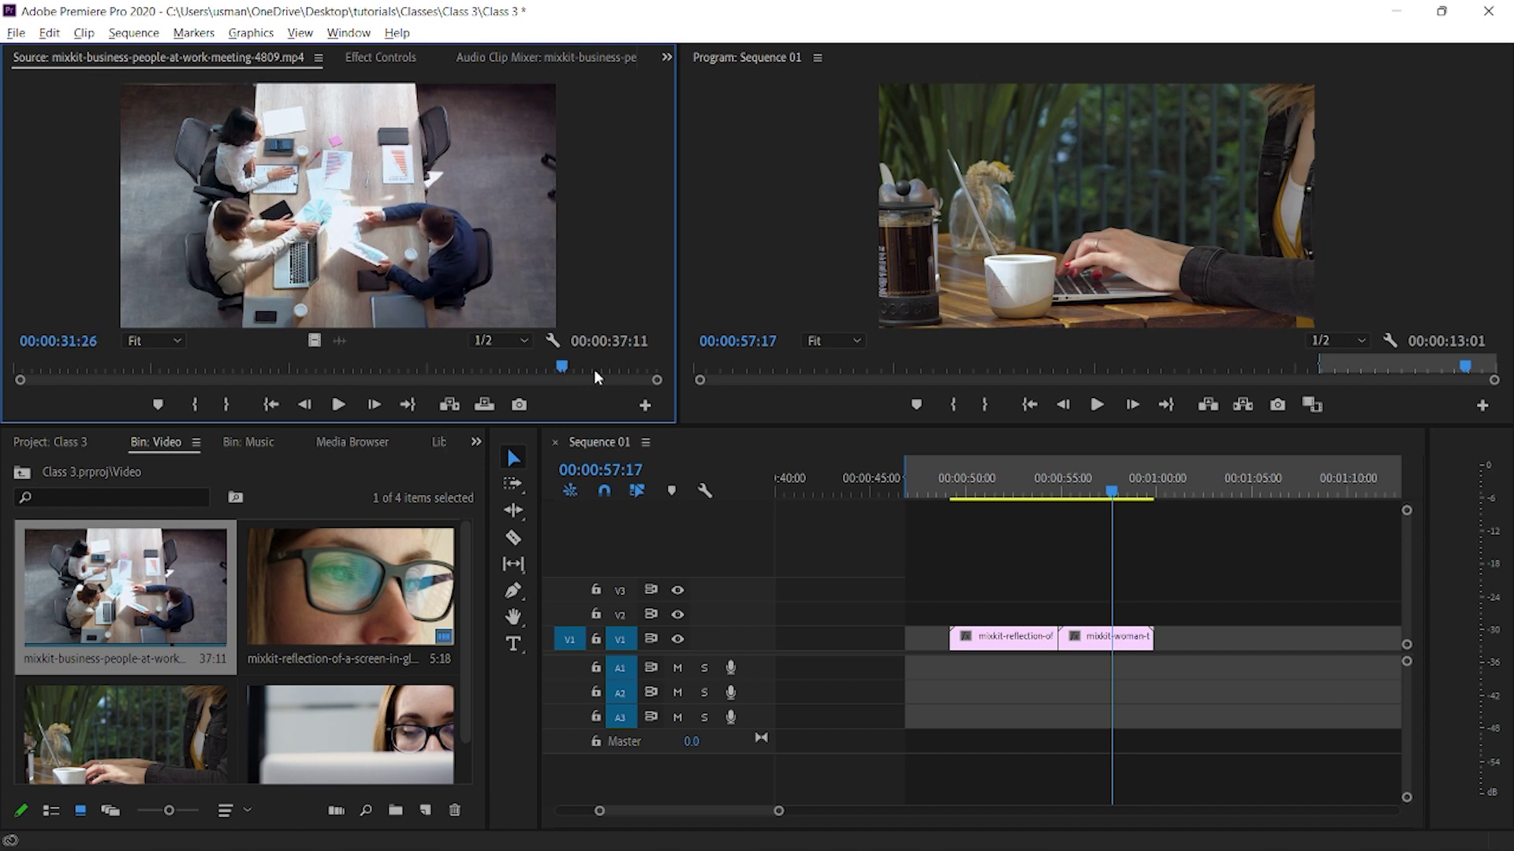
drag(561, 376, 577, 376)
key(space)
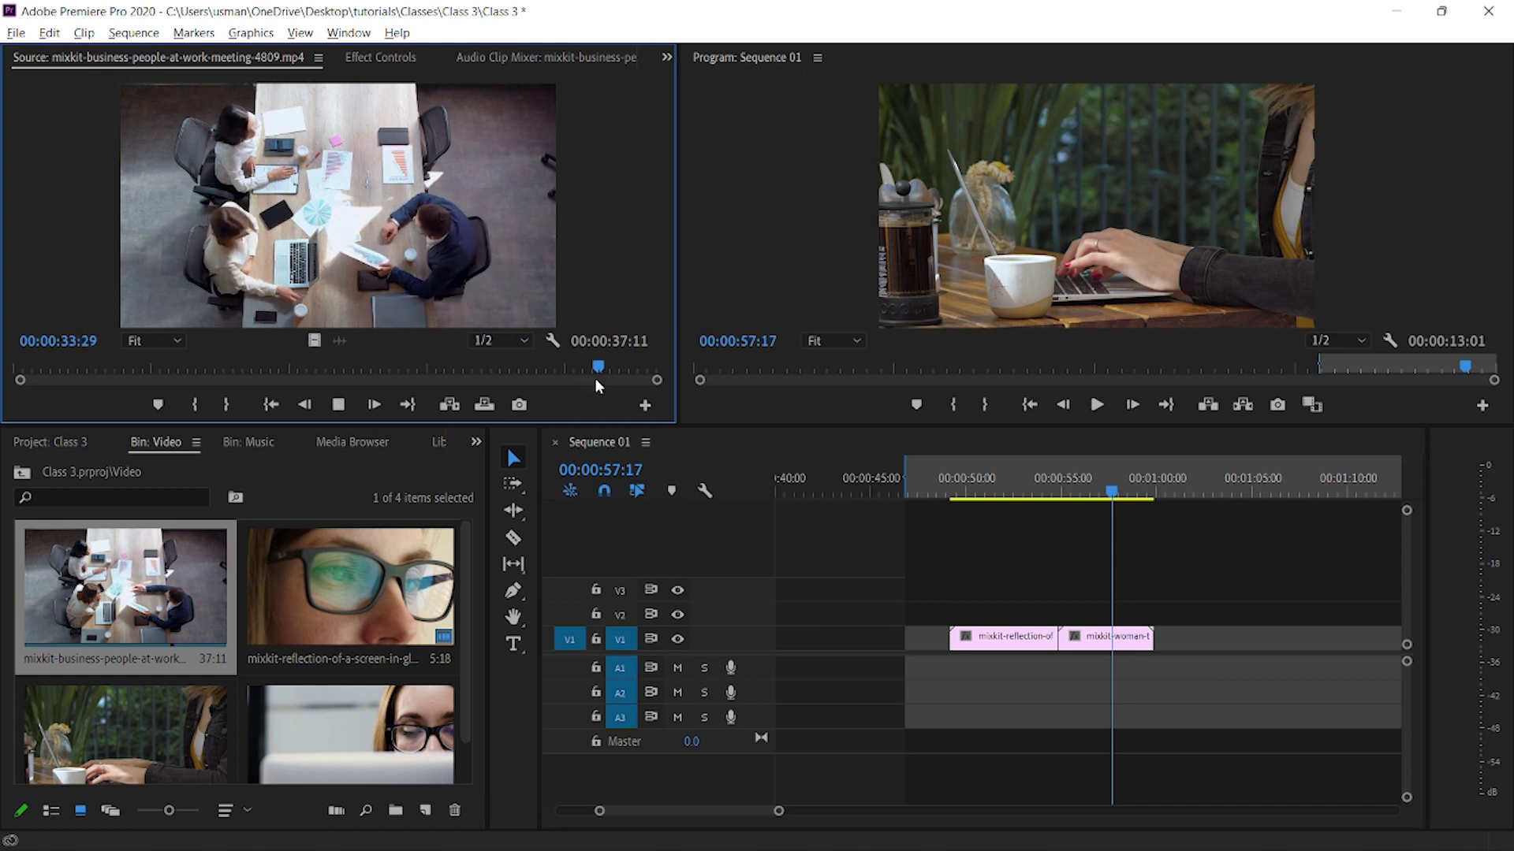
drag(609, 366, 520, 373)
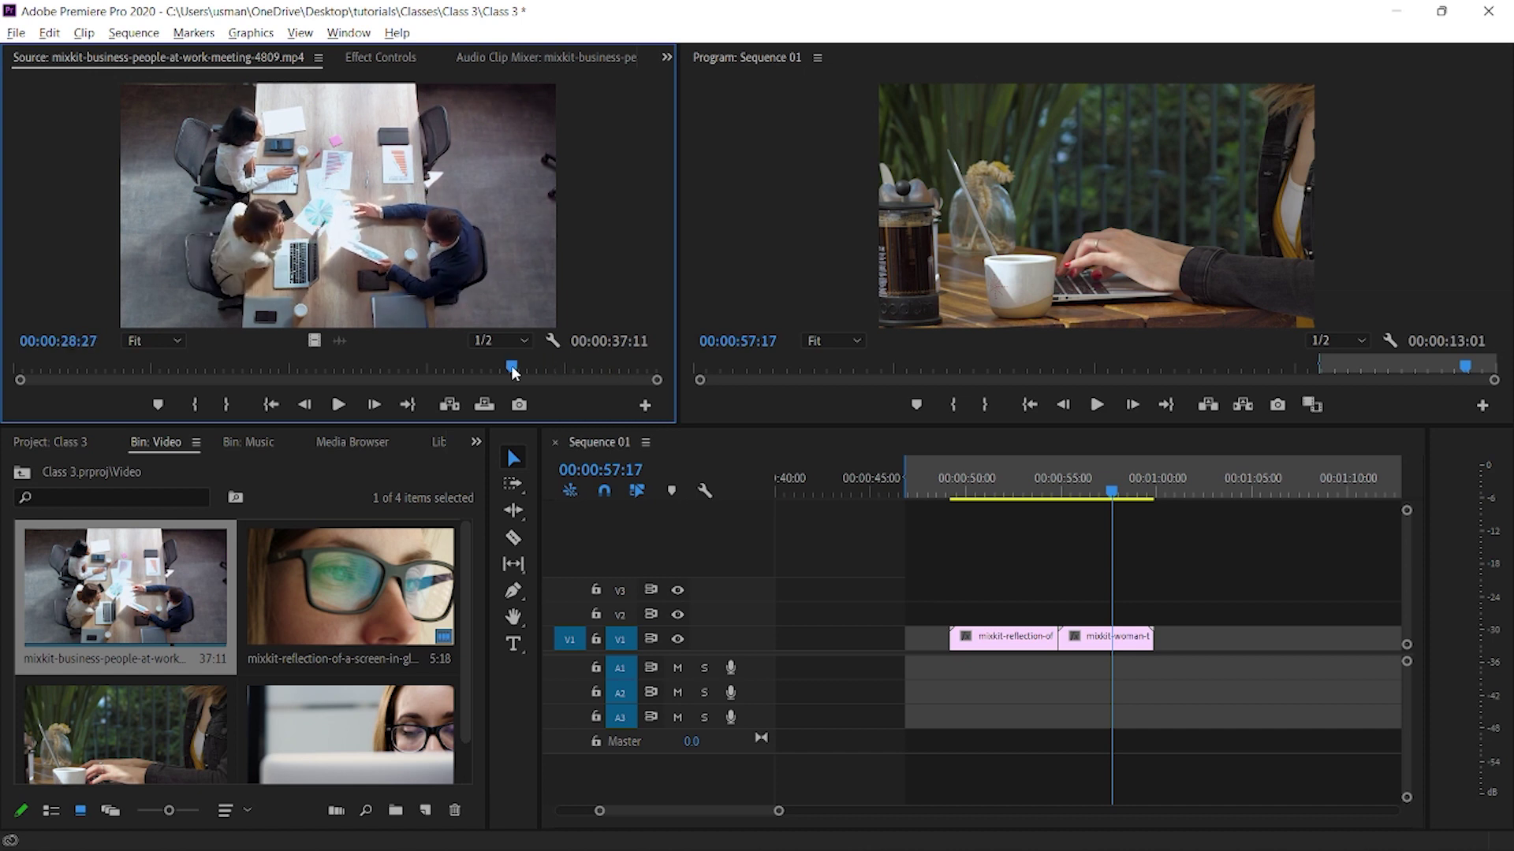
key(i)
key(space)
key(space)
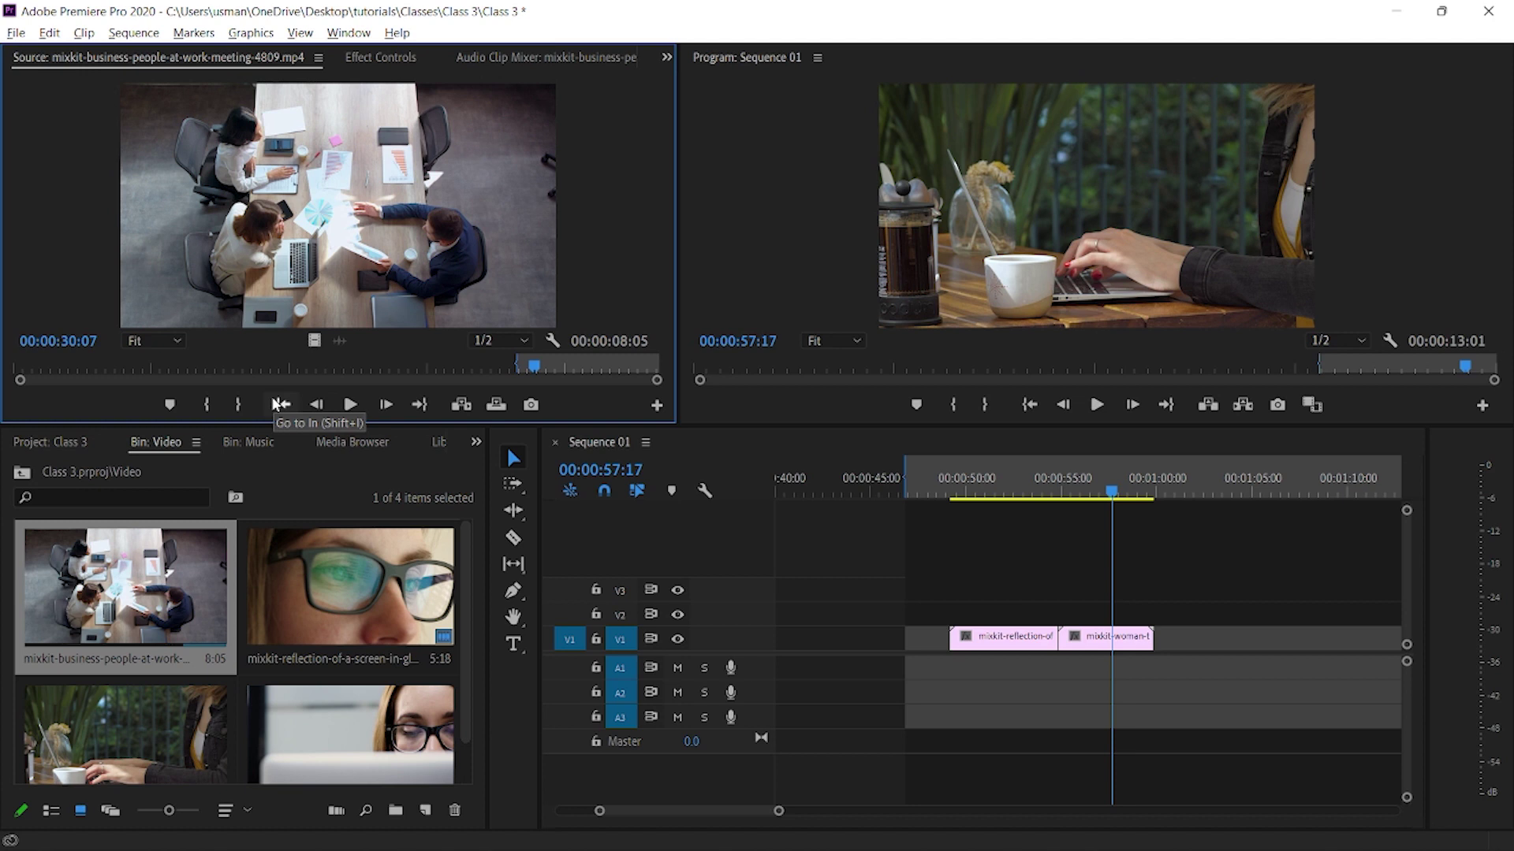
click(350, 403)
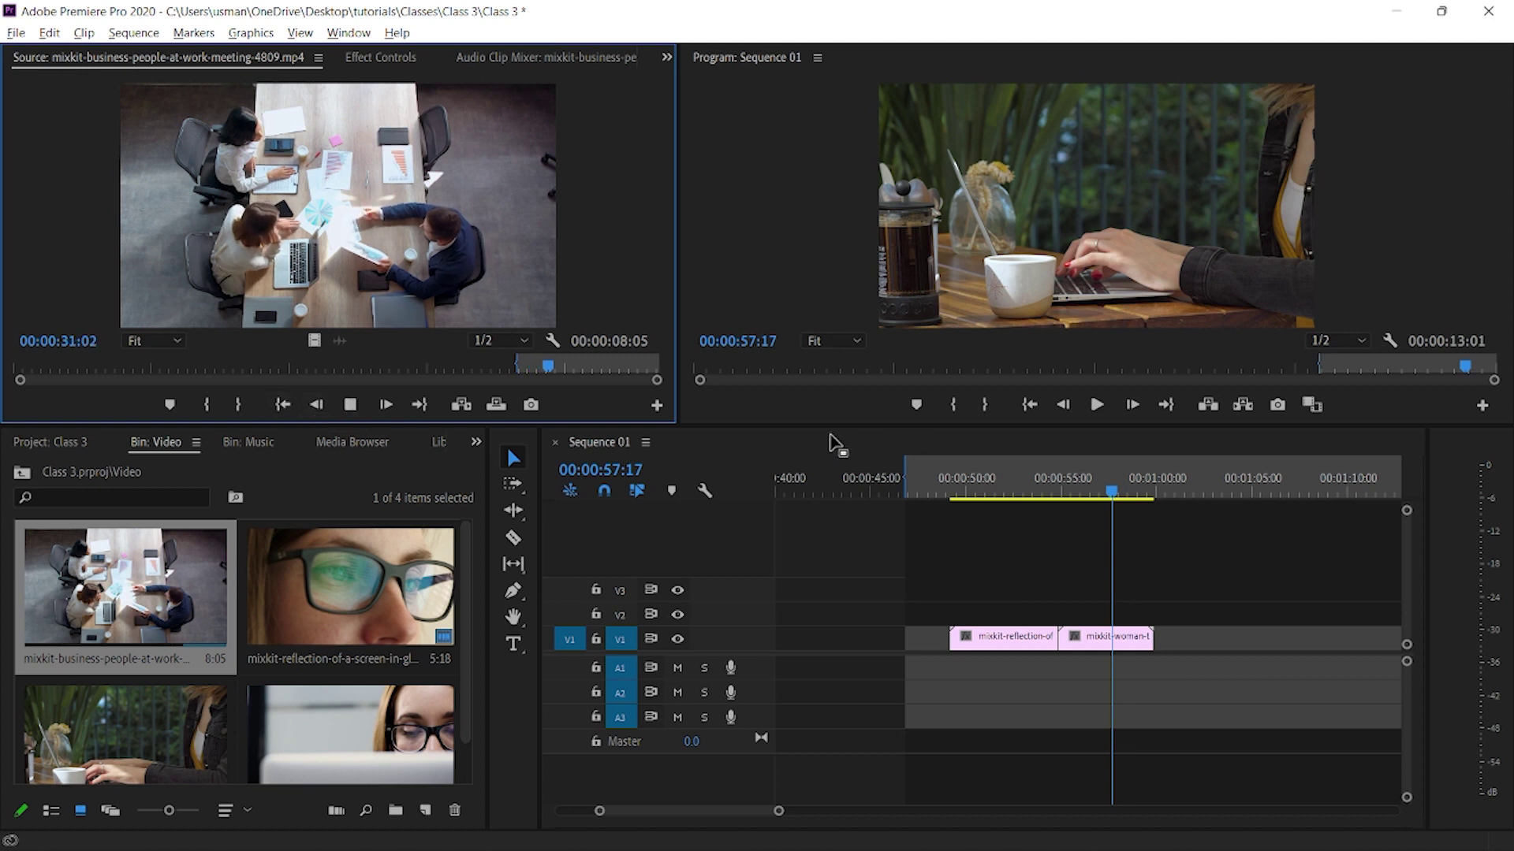
key(space)
- Mark the meeting clip's Out for a 4:03 section and drop its video on V1 after the coffee-shop clip
key(o)
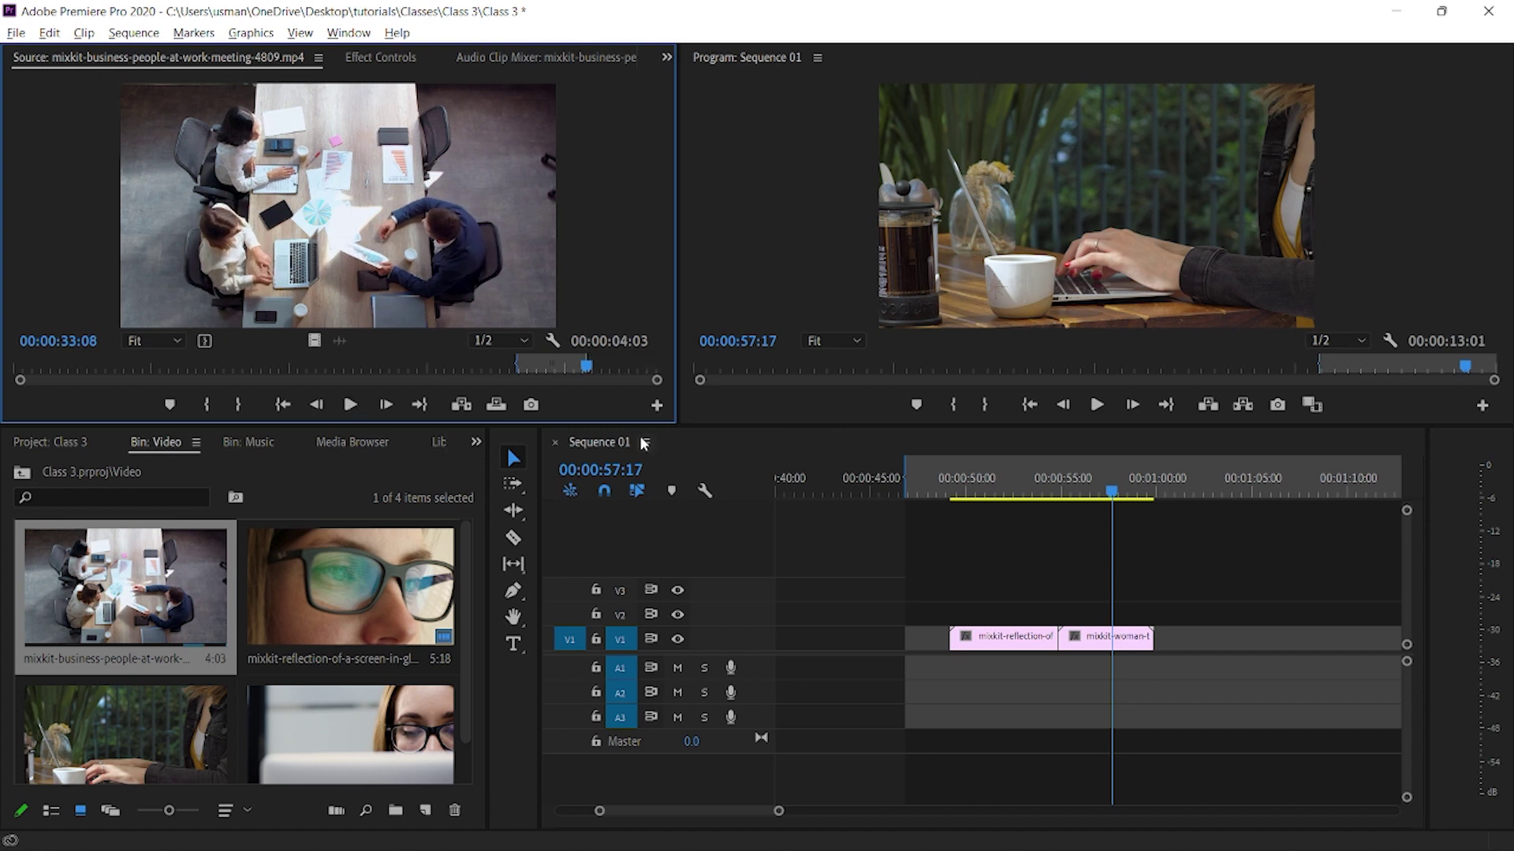
drag(313, 341, 1221, 613)
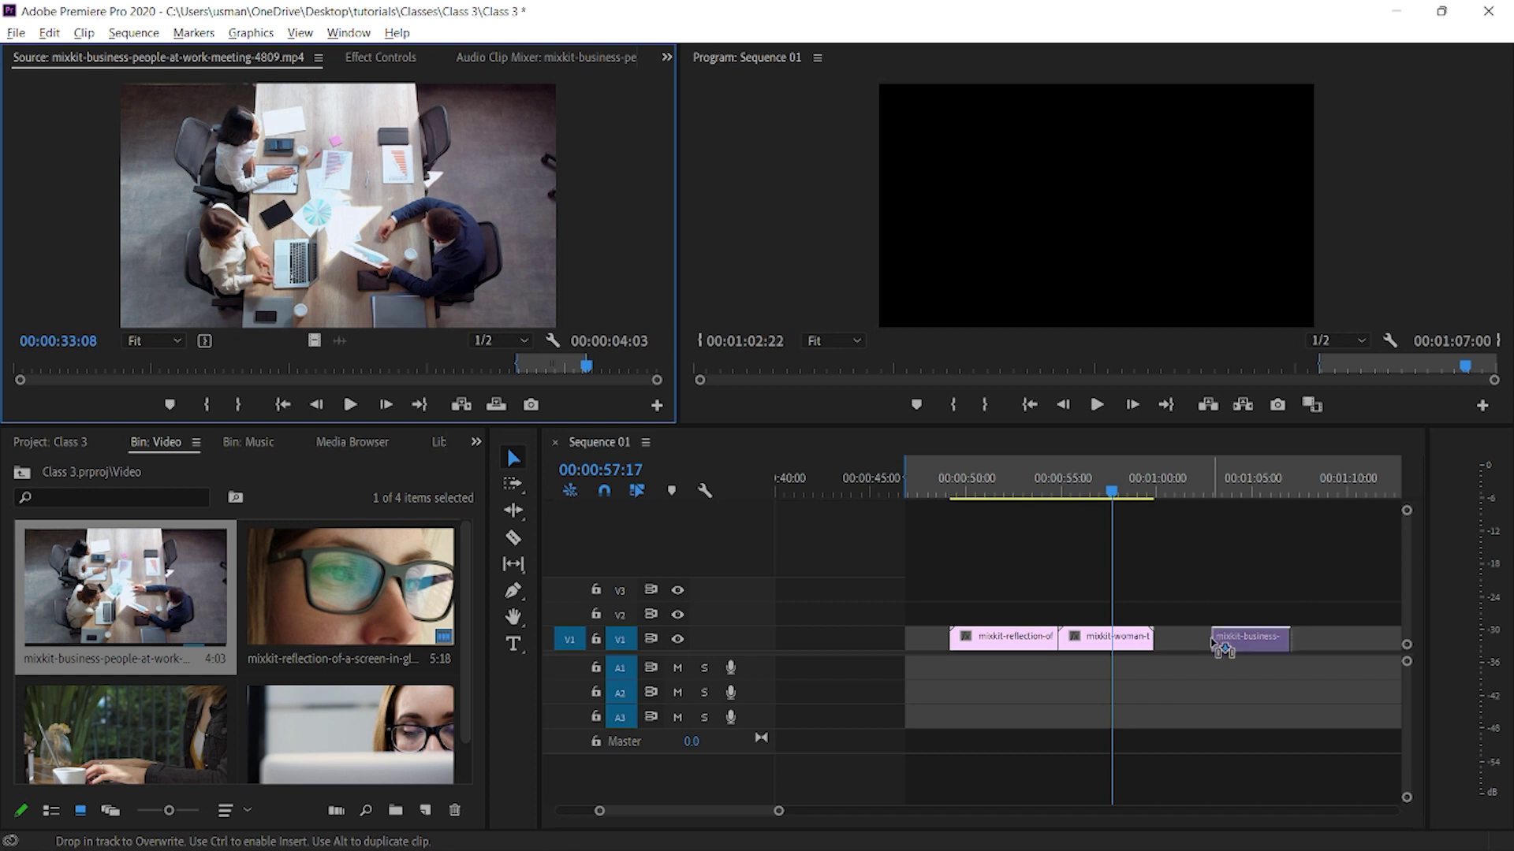
drag(1220, 612, 1147, 651)
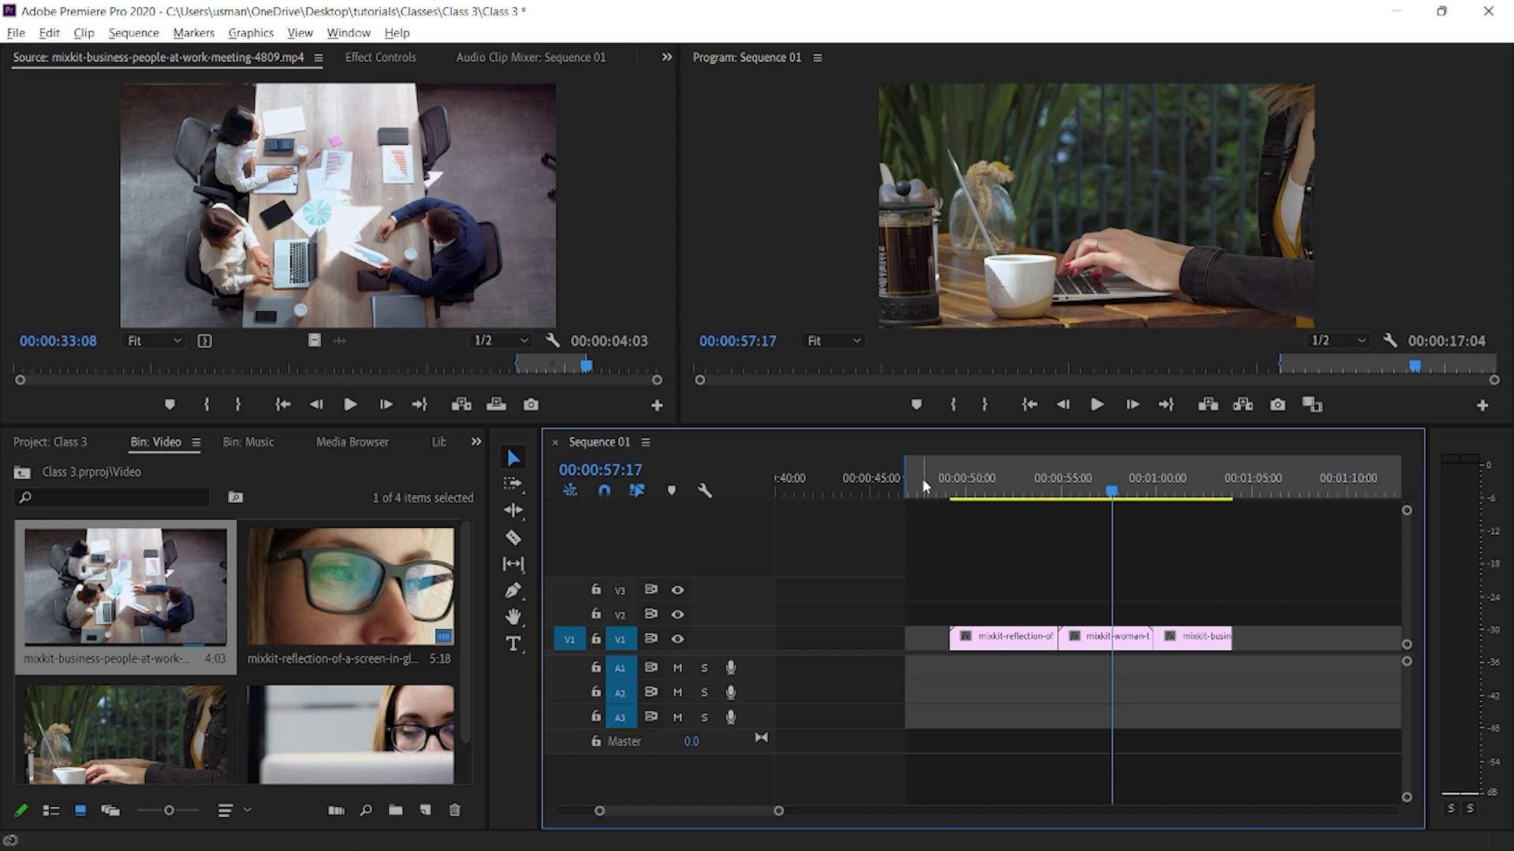
- Play and scrub the sequence from about 49:02 to 1:00:21 to review the edit
click(948, 486)
key(space)
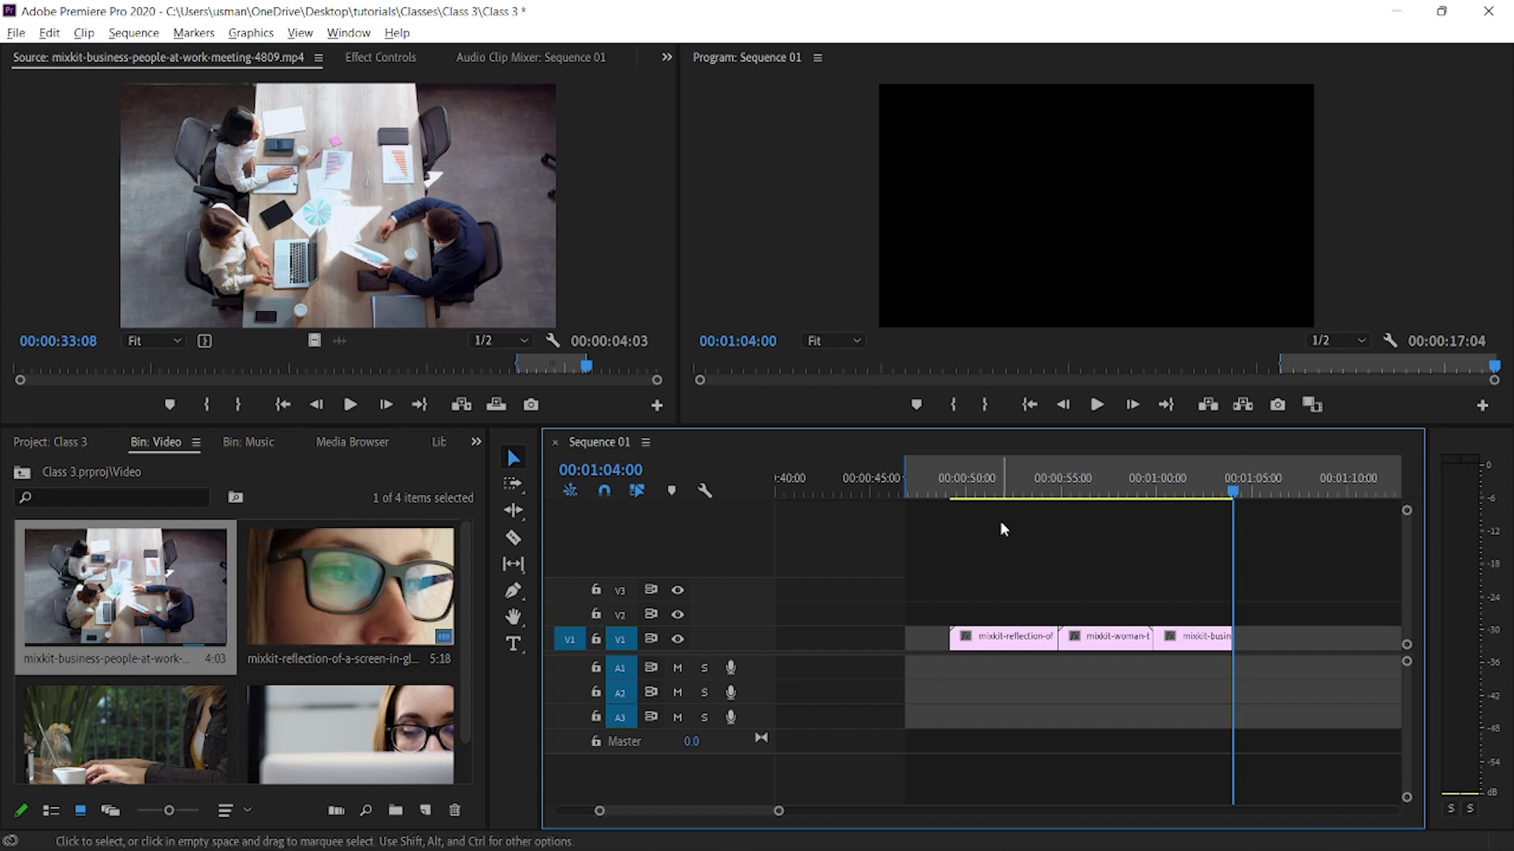
drag(981, 494, 1173, 493)
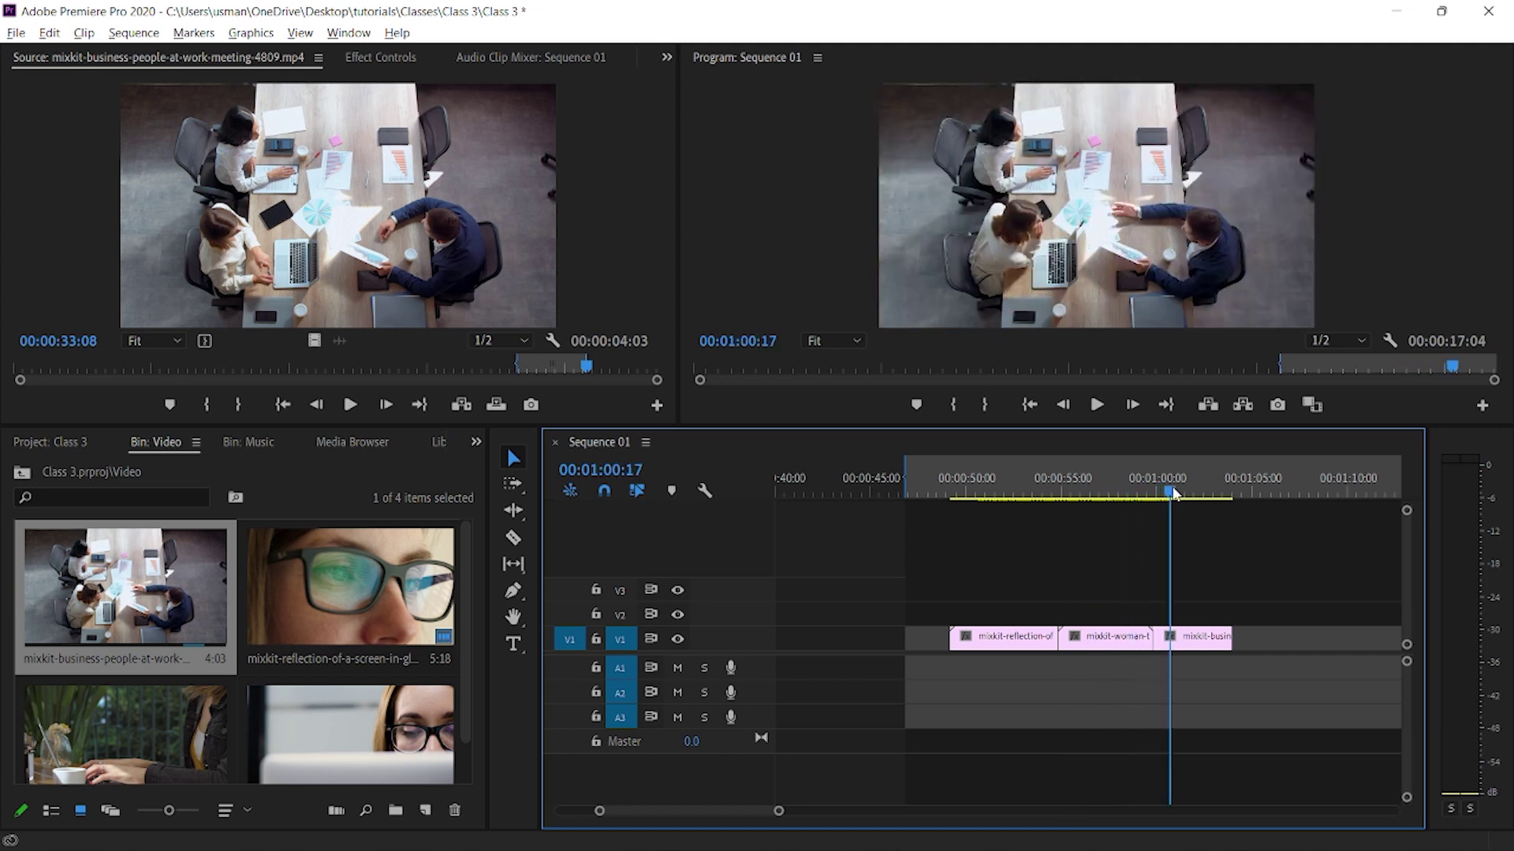
drag(1173, 493, 1174, 492)
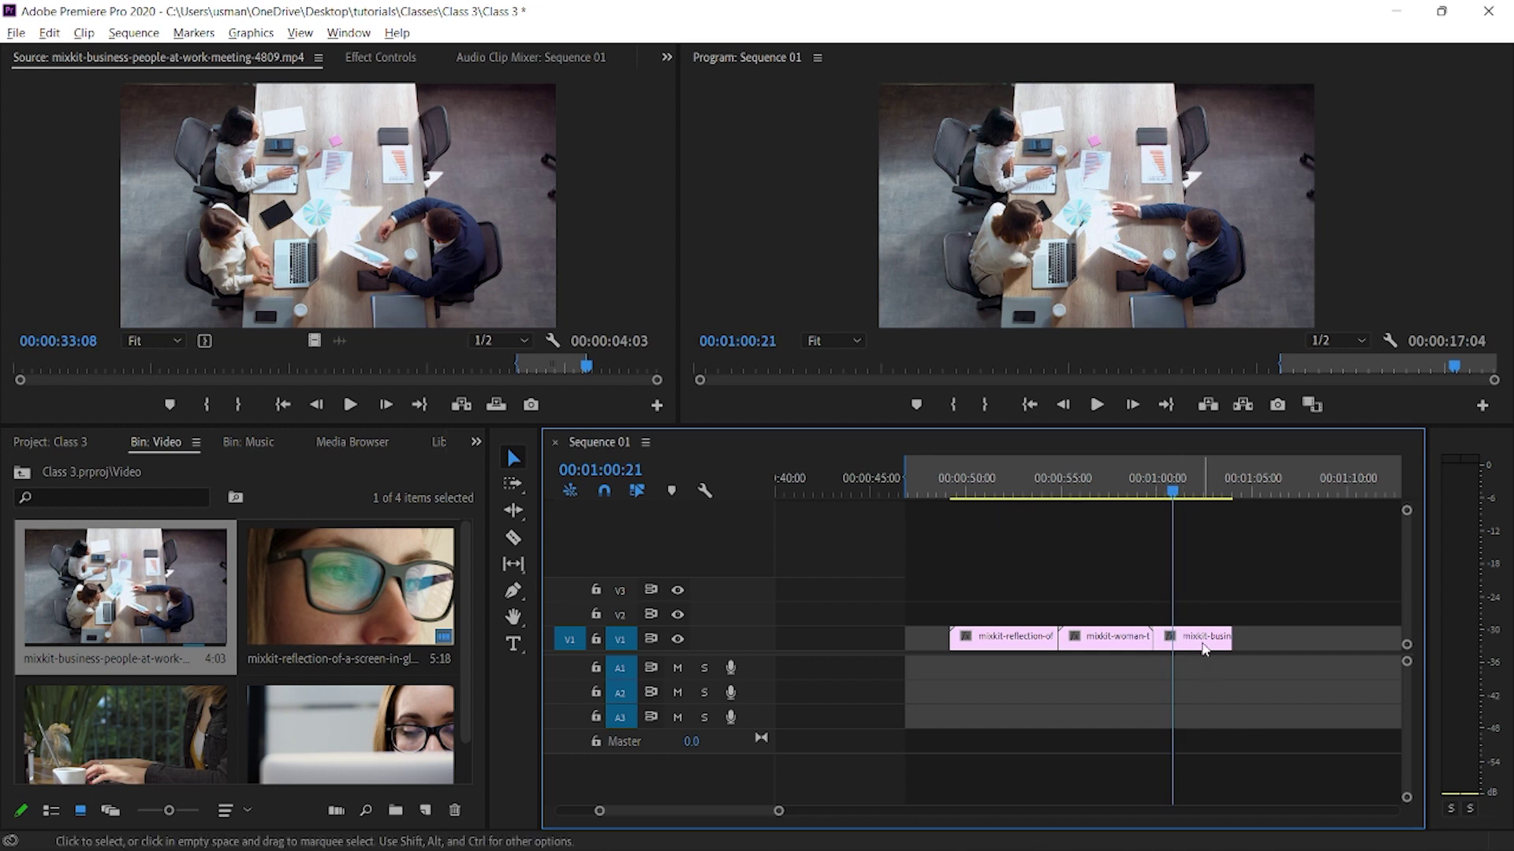
mouse_move(1203, 648)
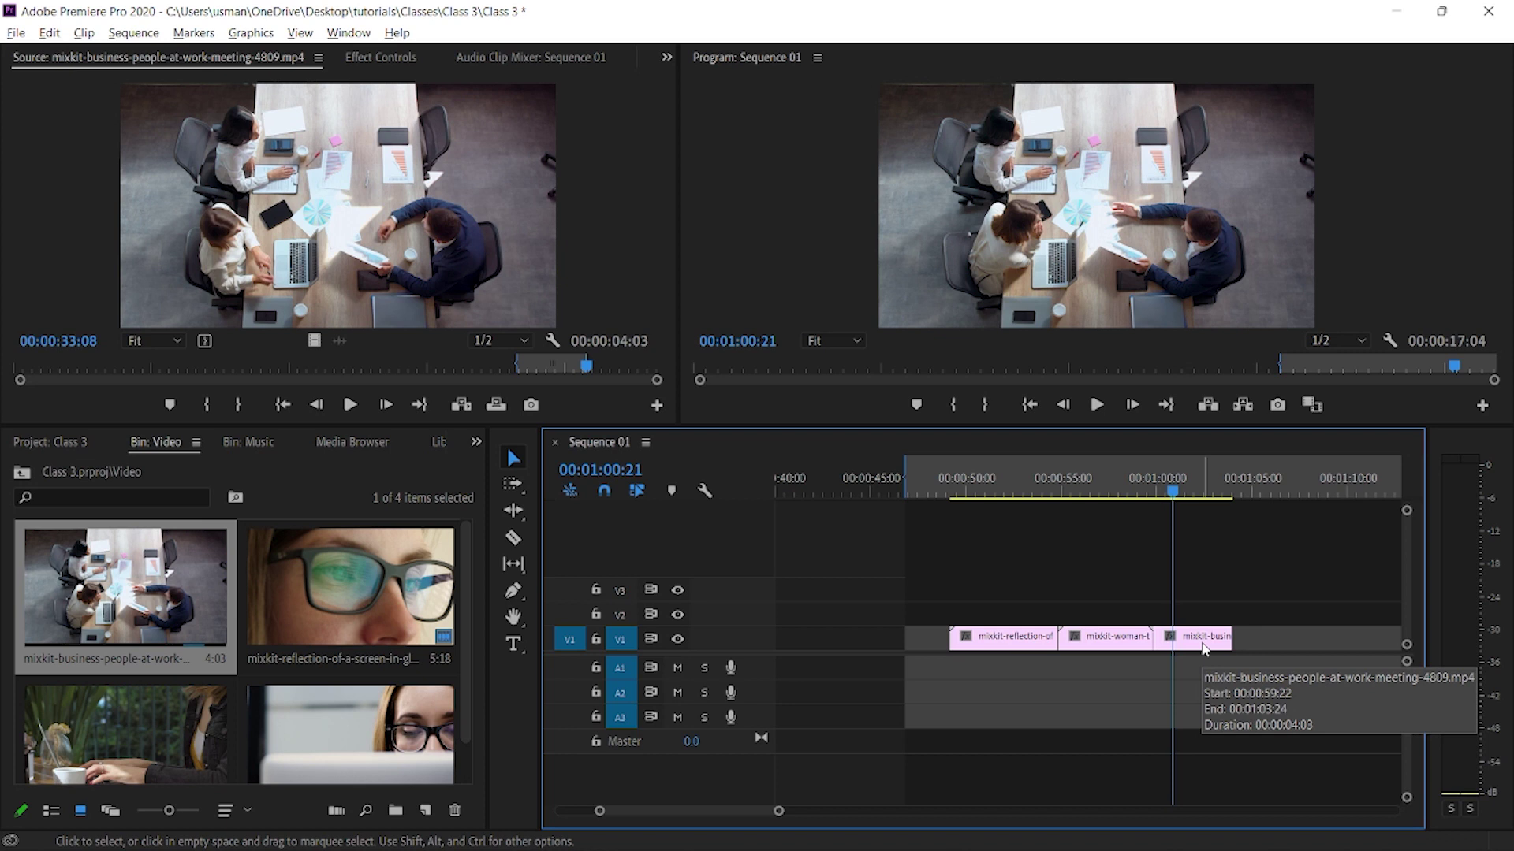
- Move the meeting clip to 00:00:45, ahead of the glasses clip, and play from the sequence start
drag(1203, 648, 914, 629)
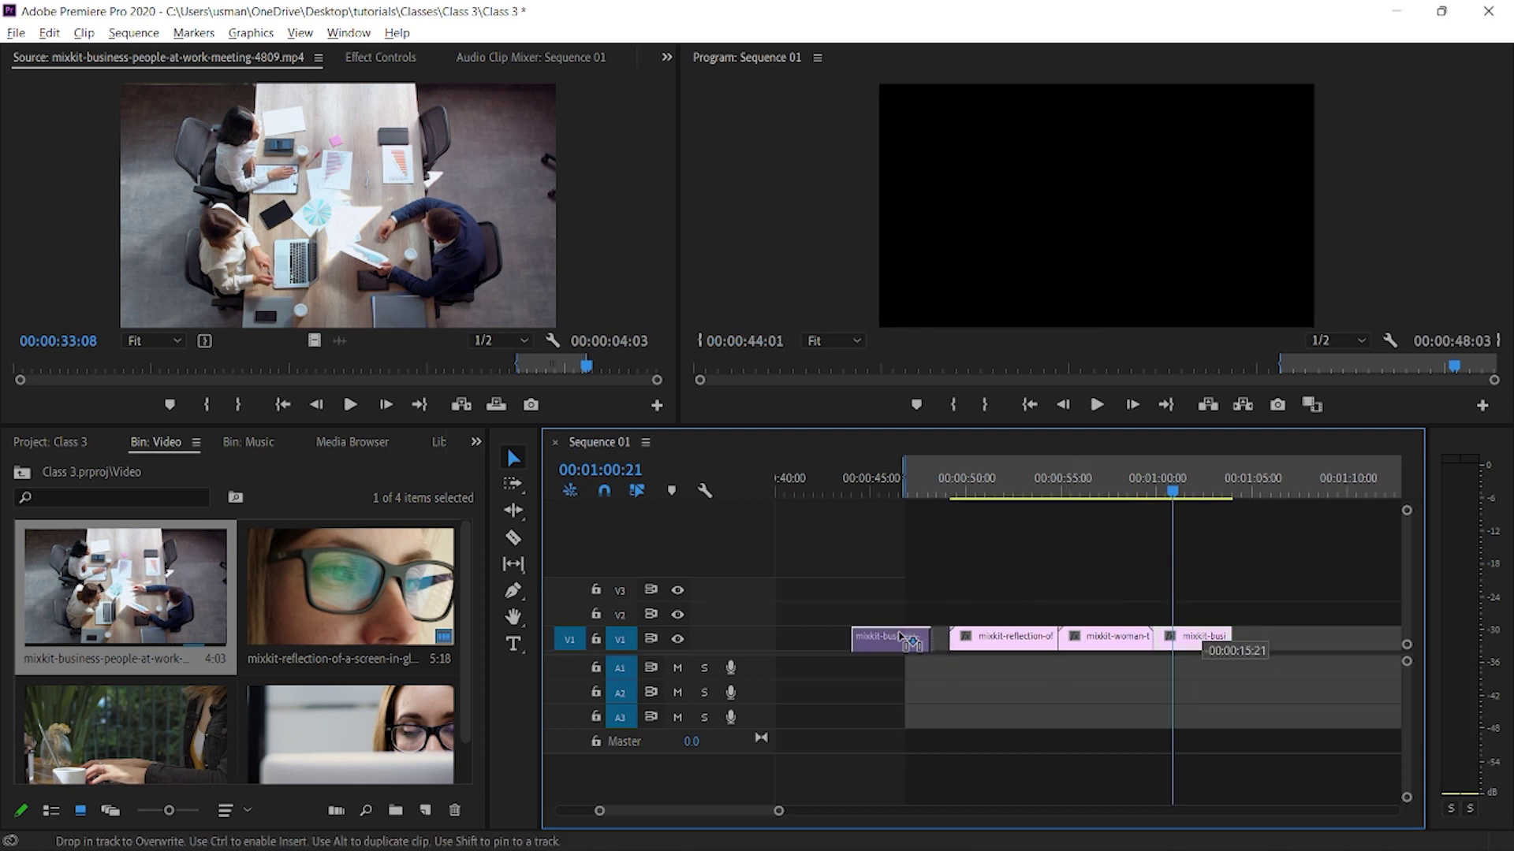
drag(914, 629, 914, 637)
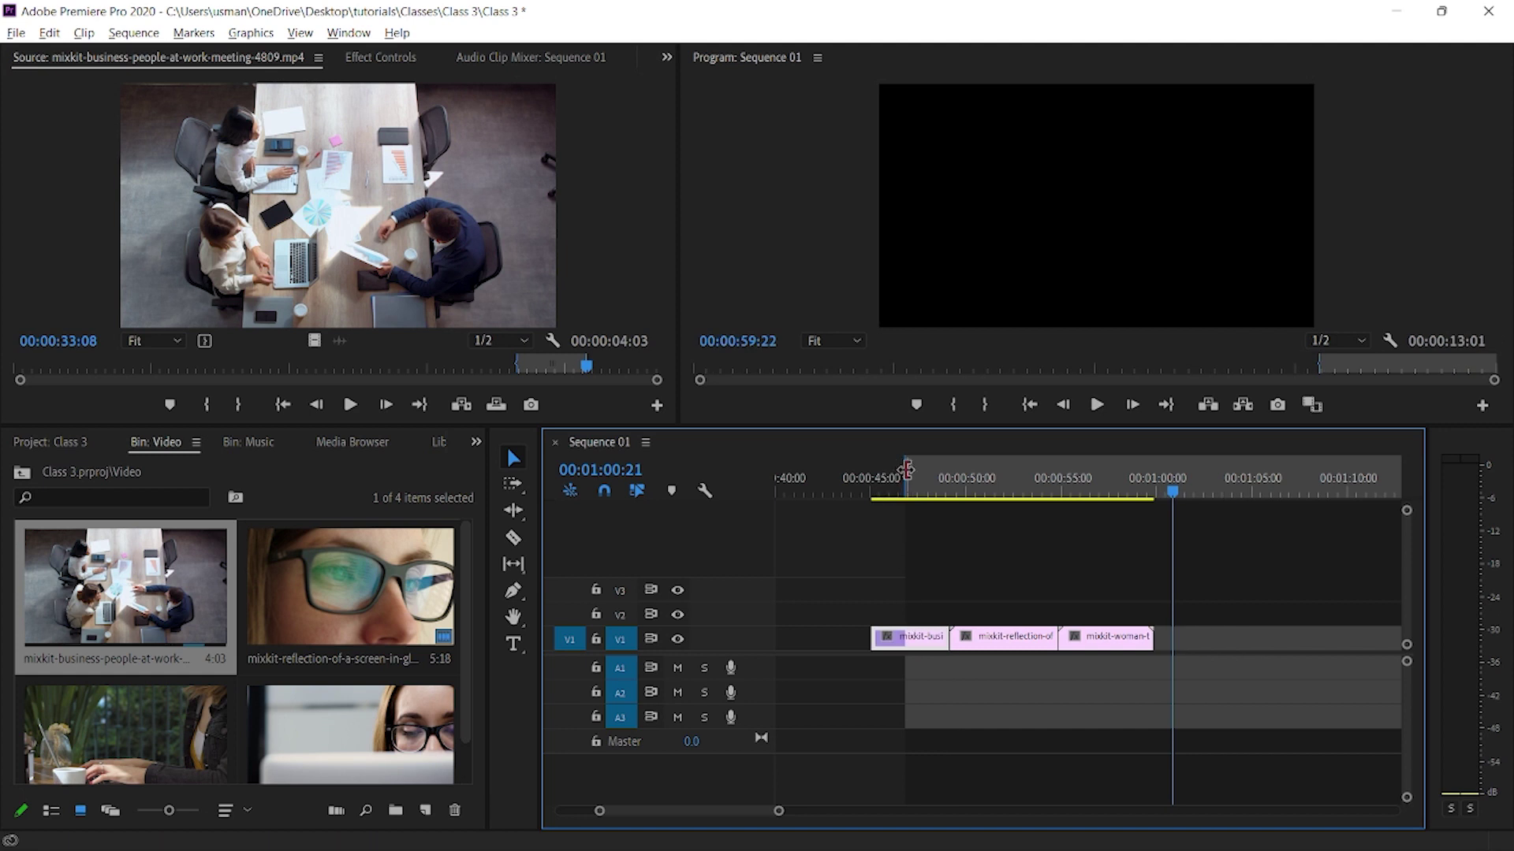
drag(906, 470, 868, 471)
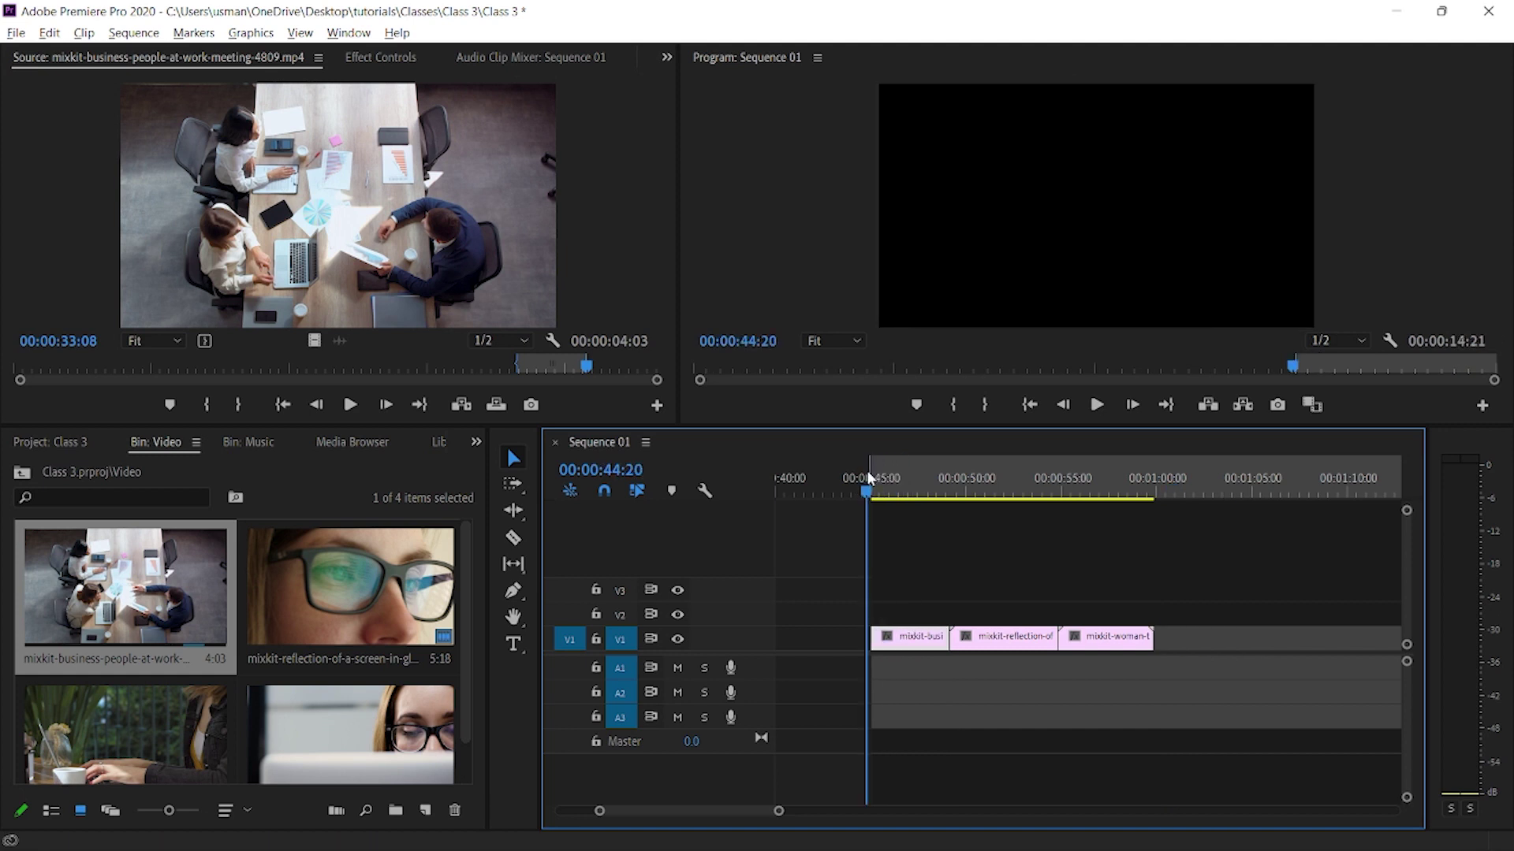
key(space)
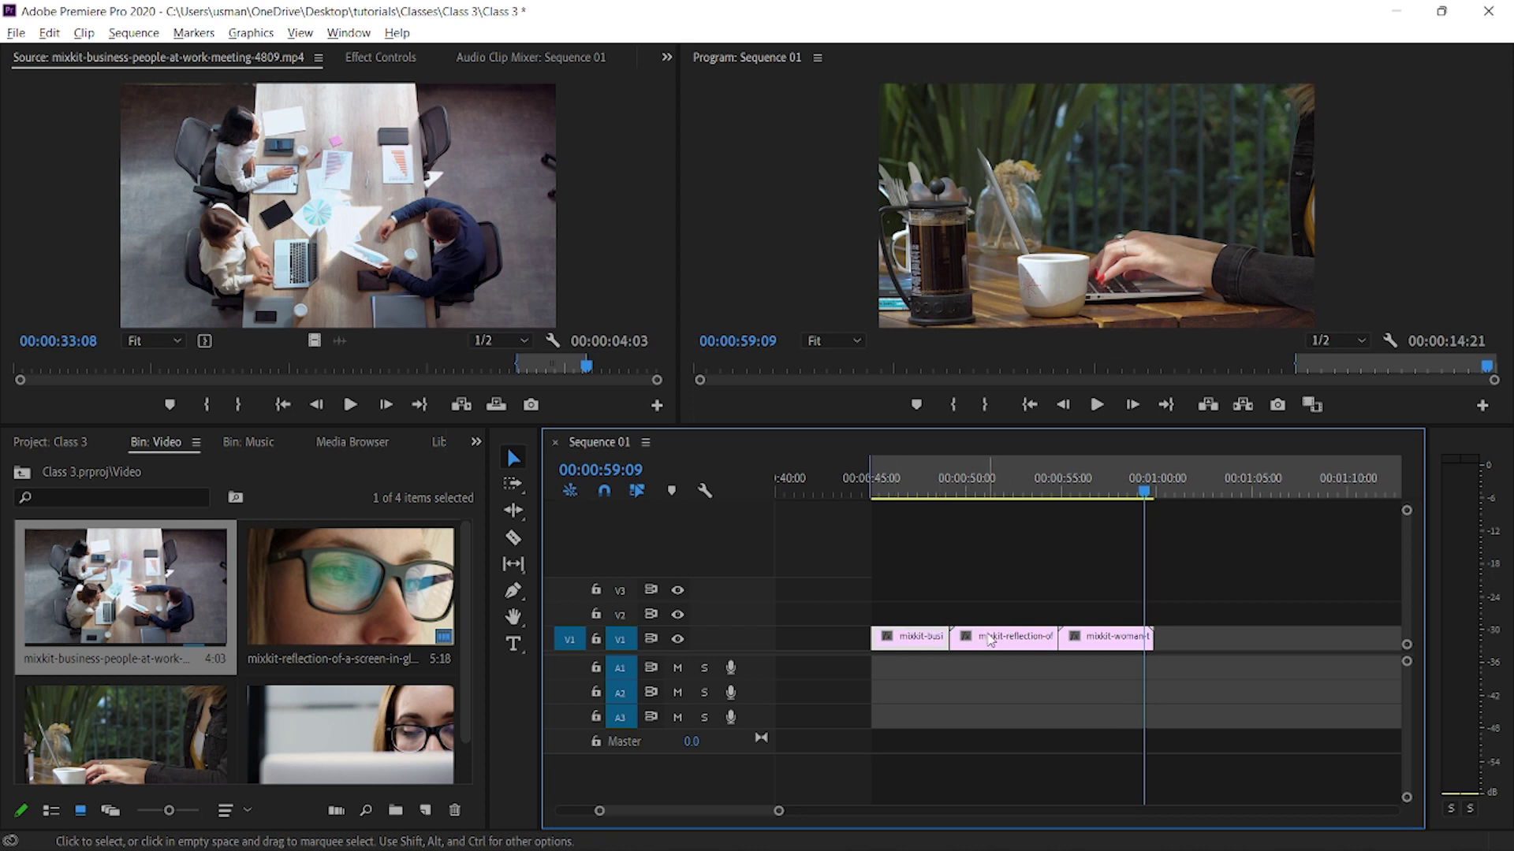
- Lift the meeting clip to V3 near 1:02 and move the glasses clip to the V1 start
drag(926, 637, 1232, 591)
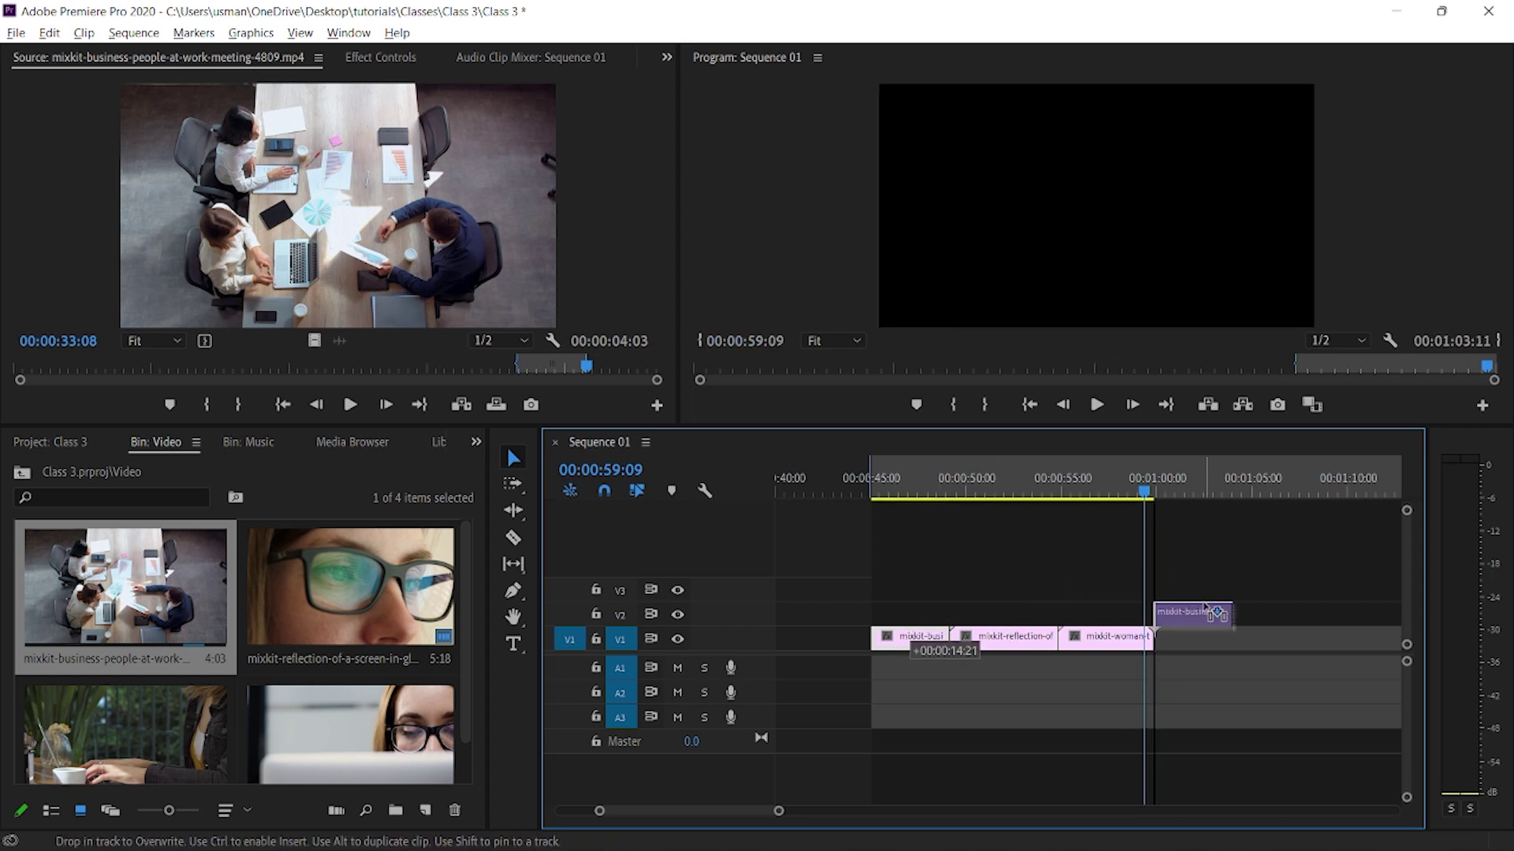
drag(1005, 650, 926, 639)
click(859, 481)
drag(865, 475, 872, 470)
key(space)
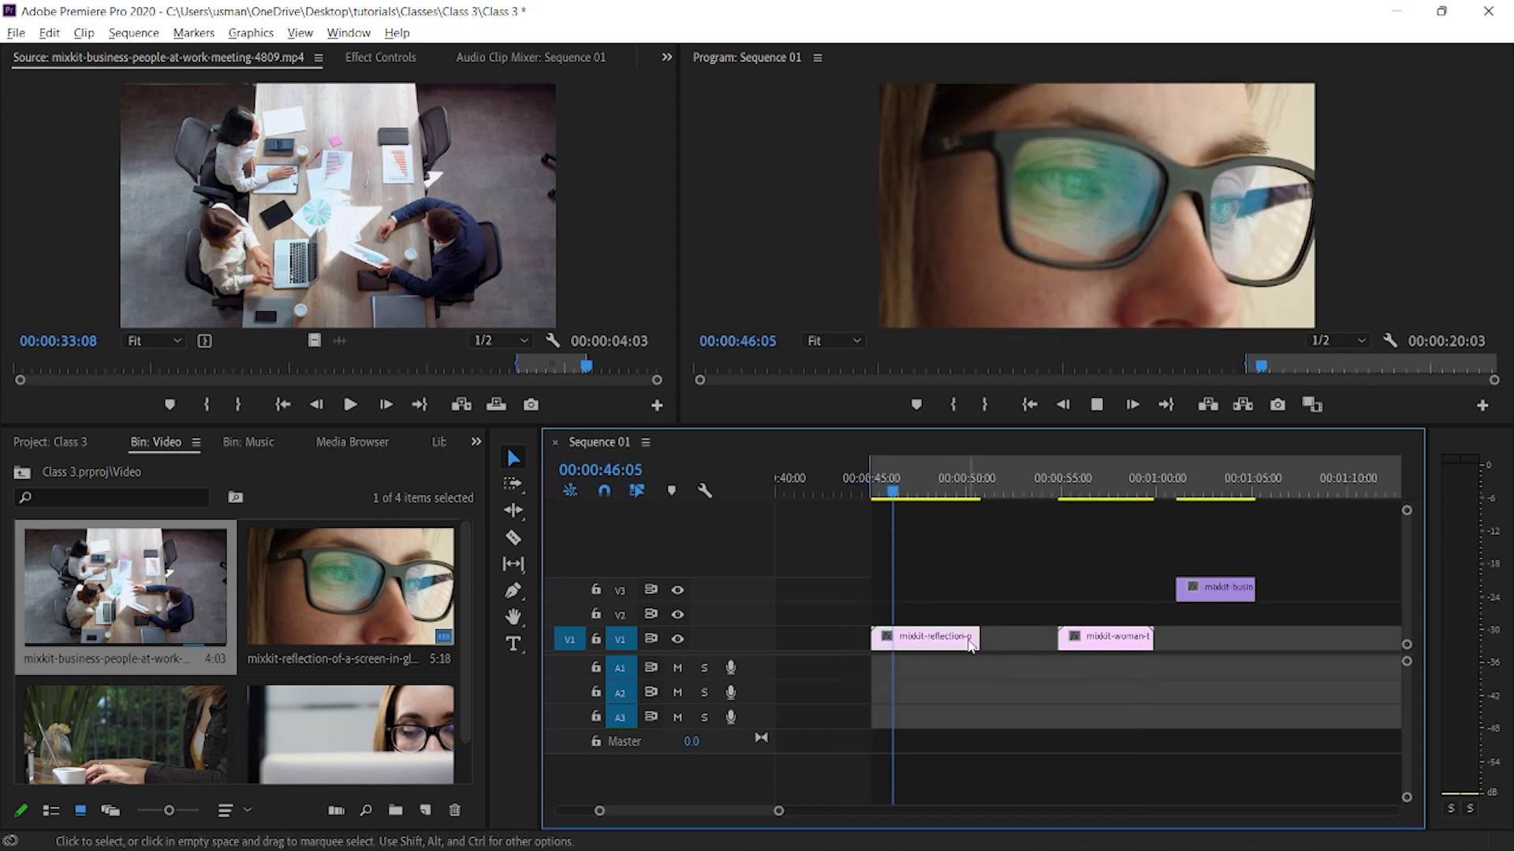
- Move the glasses clip to V3, start V1 with the laptop clip, and trim it to end at 47:23
drag(959, 644, 1054, 593)
drag(1102, 638, 918, 646)
click(874, 481)
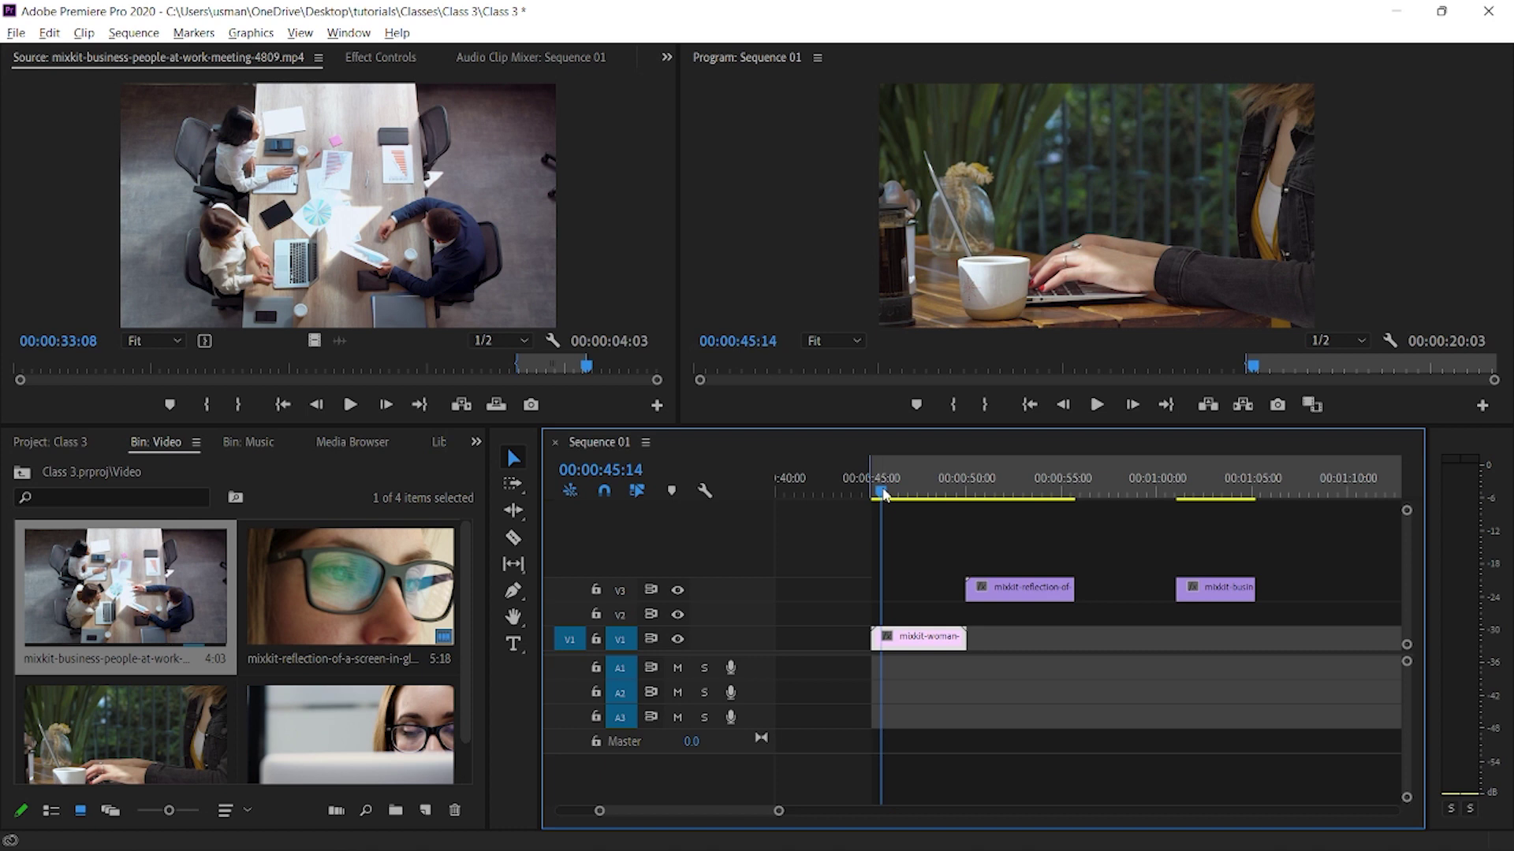
key(space)
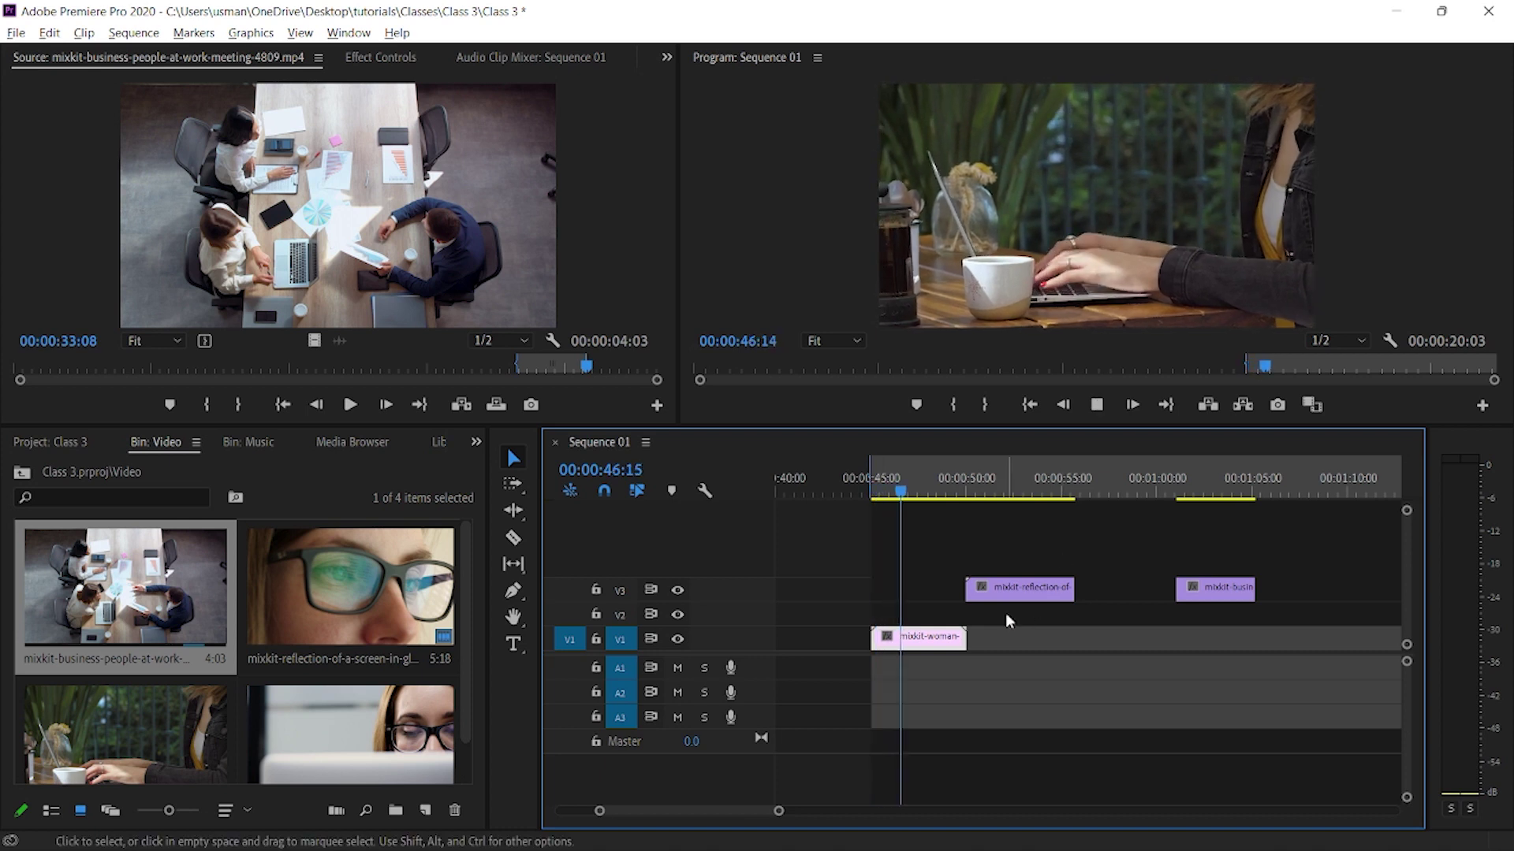
key(space)
drag(952, 650, 924, 646)
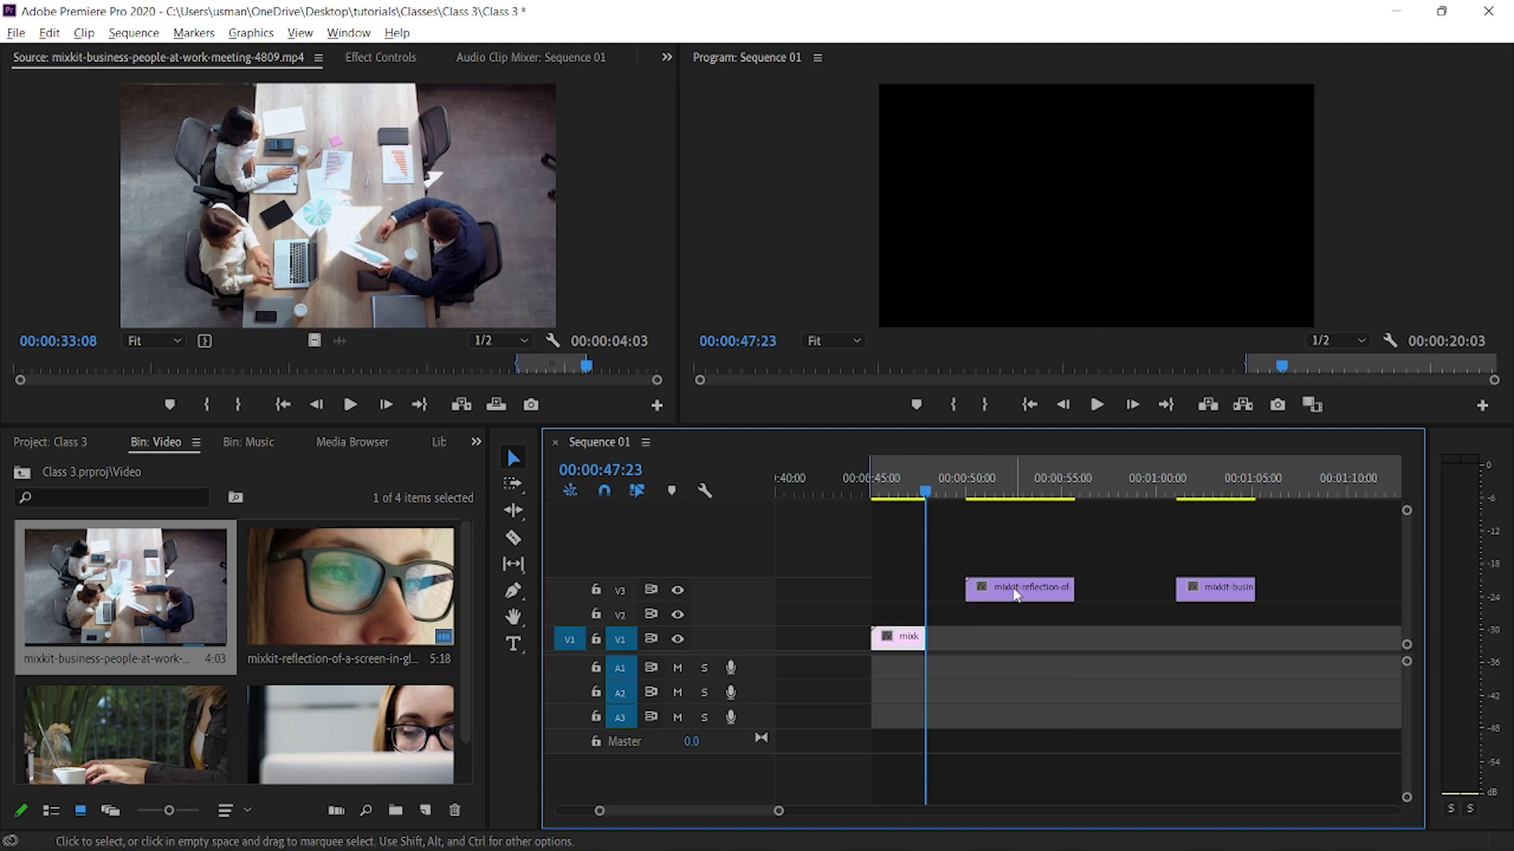
- Bring the glasses clip back down to V1 and try trimming its ends, undoing the trims
drag(1012, 595, 1013, 644)
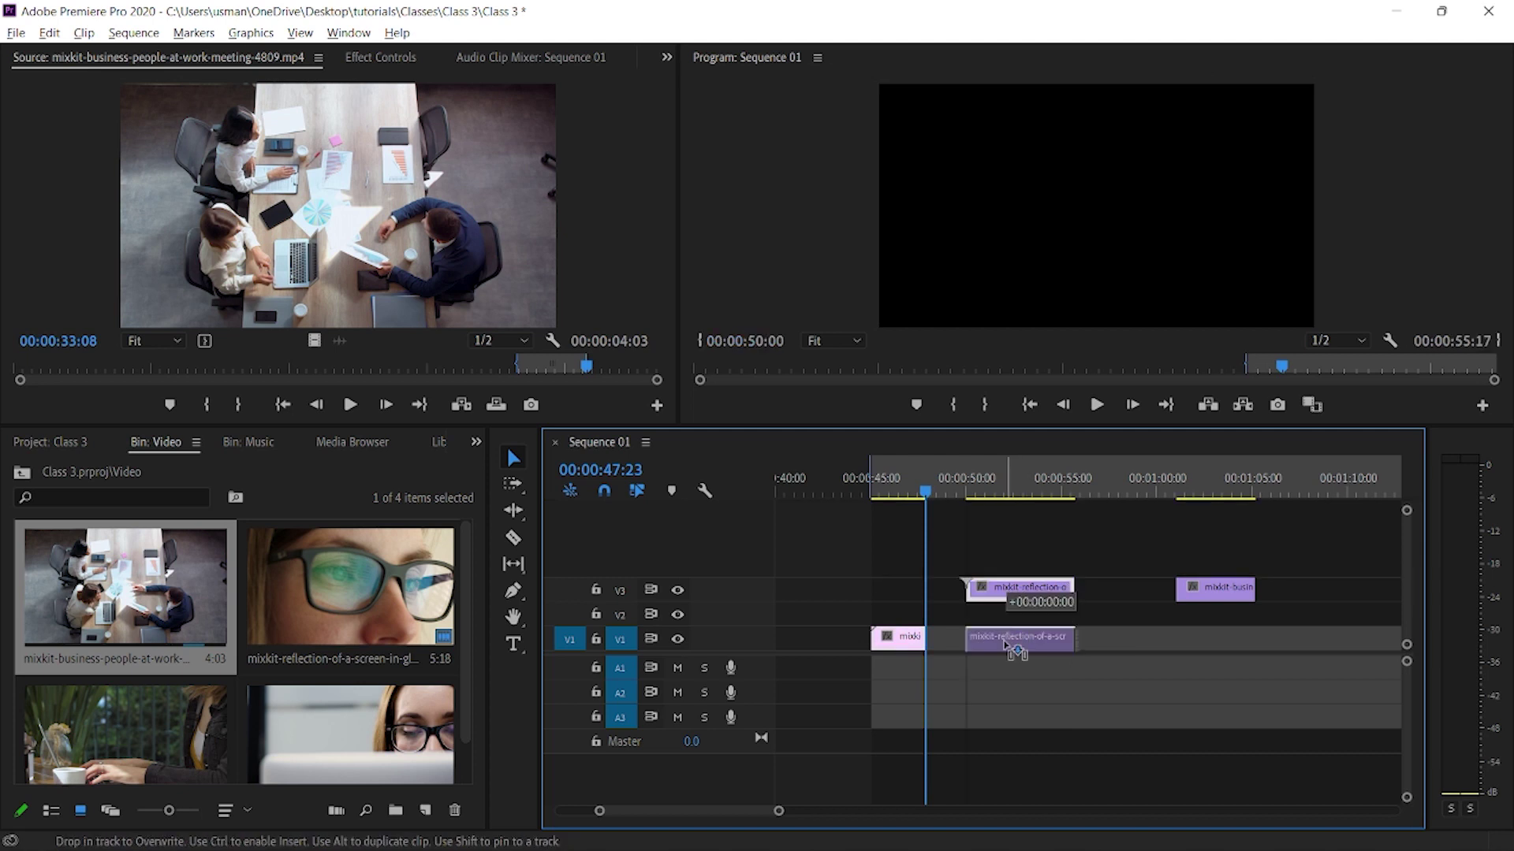
click(974, 491)
mouse_move(976, 490)
mouse_down()
mouse_move(1045, 492)
mouse_move(1012, 492)
mouse_up()
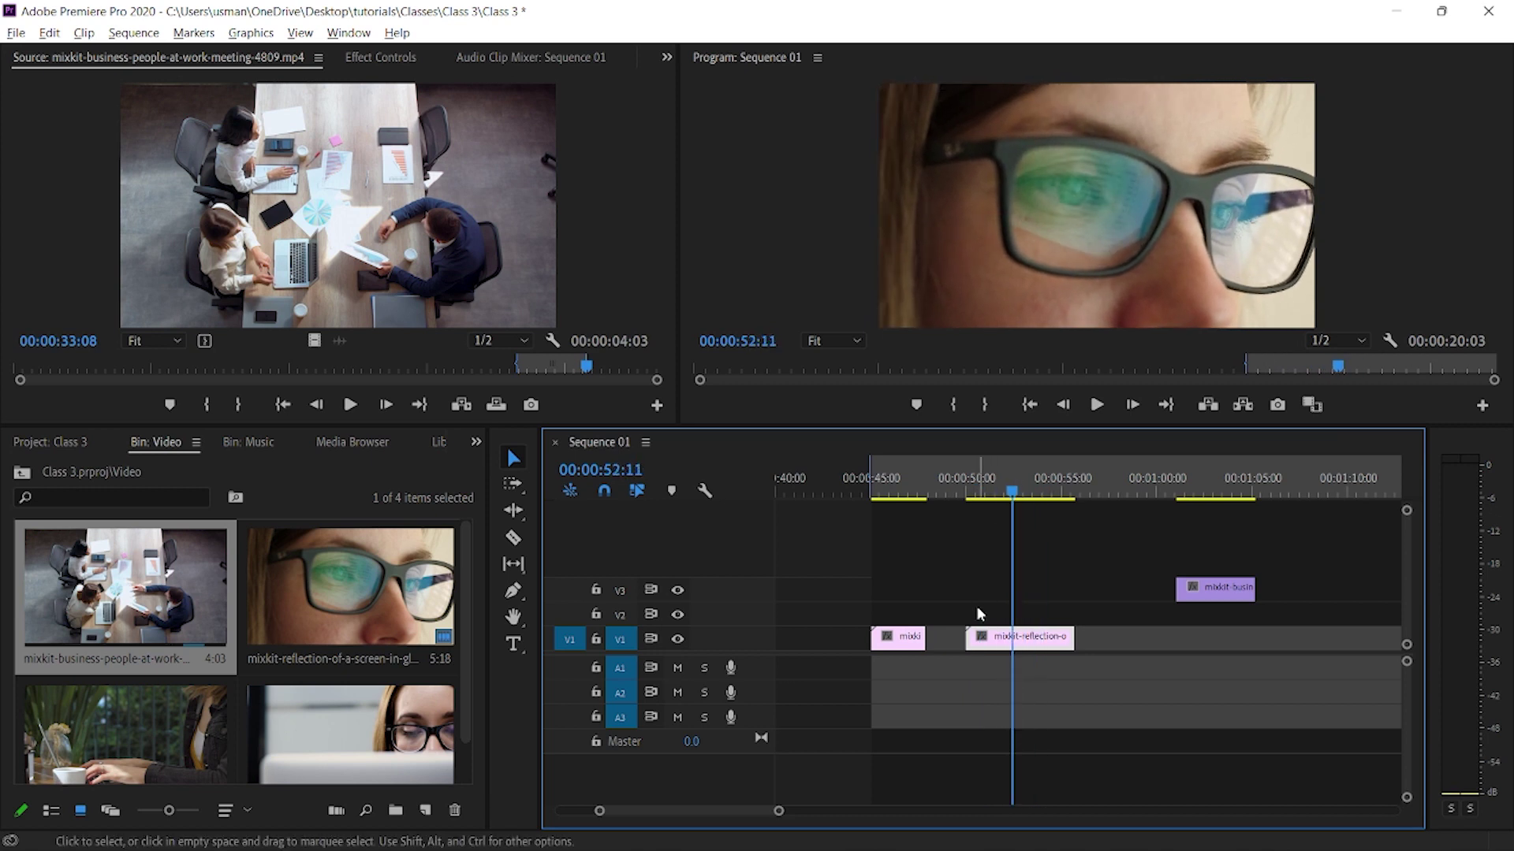
drag(978, 641, 1015, 639)
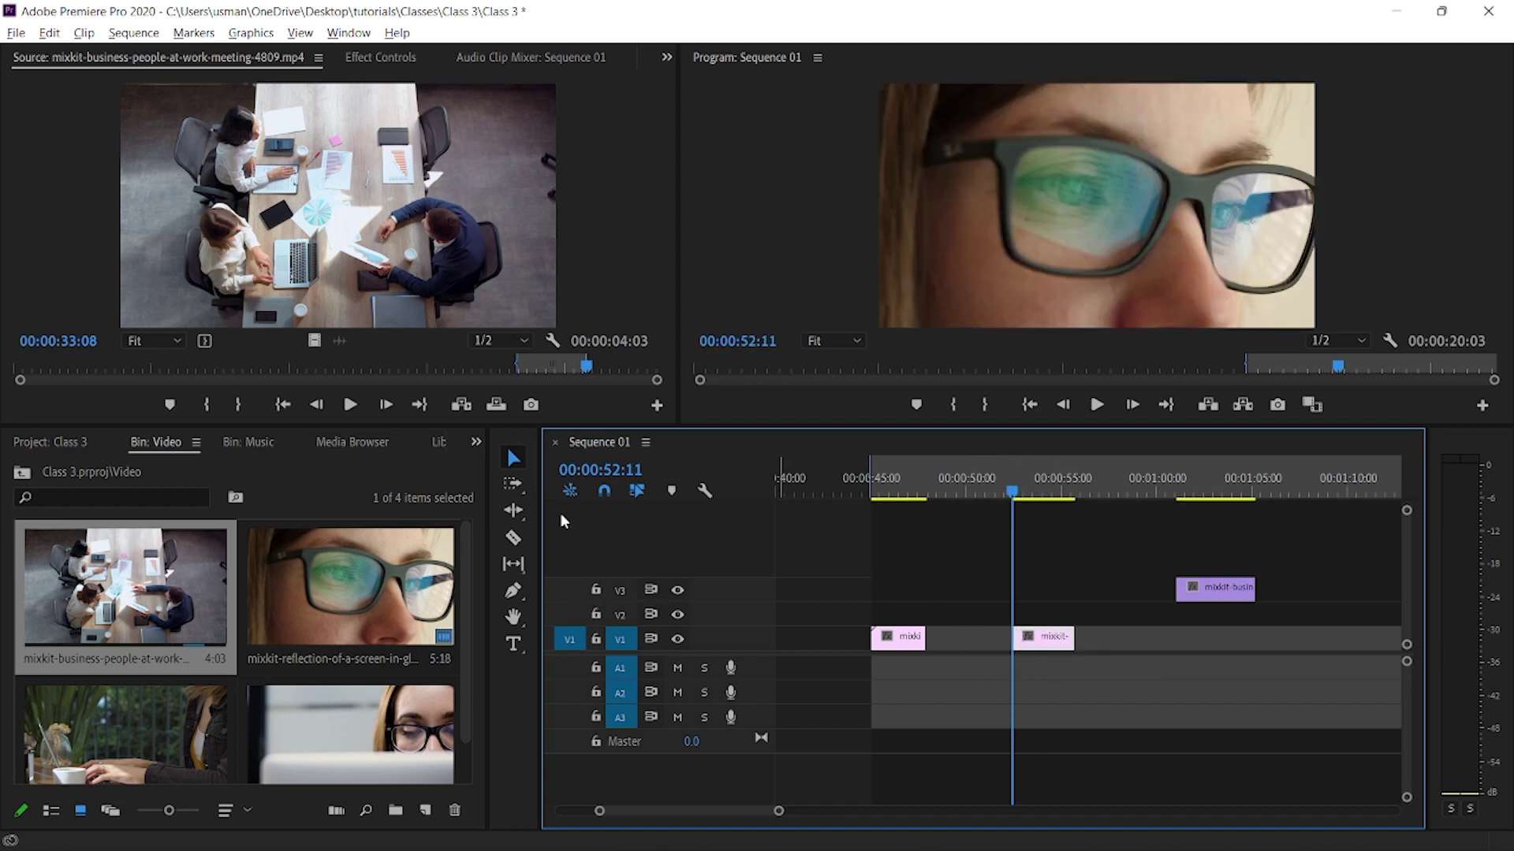
drag(1073, 637, 1135, 636)
drag(1016, 637, 976, 635)
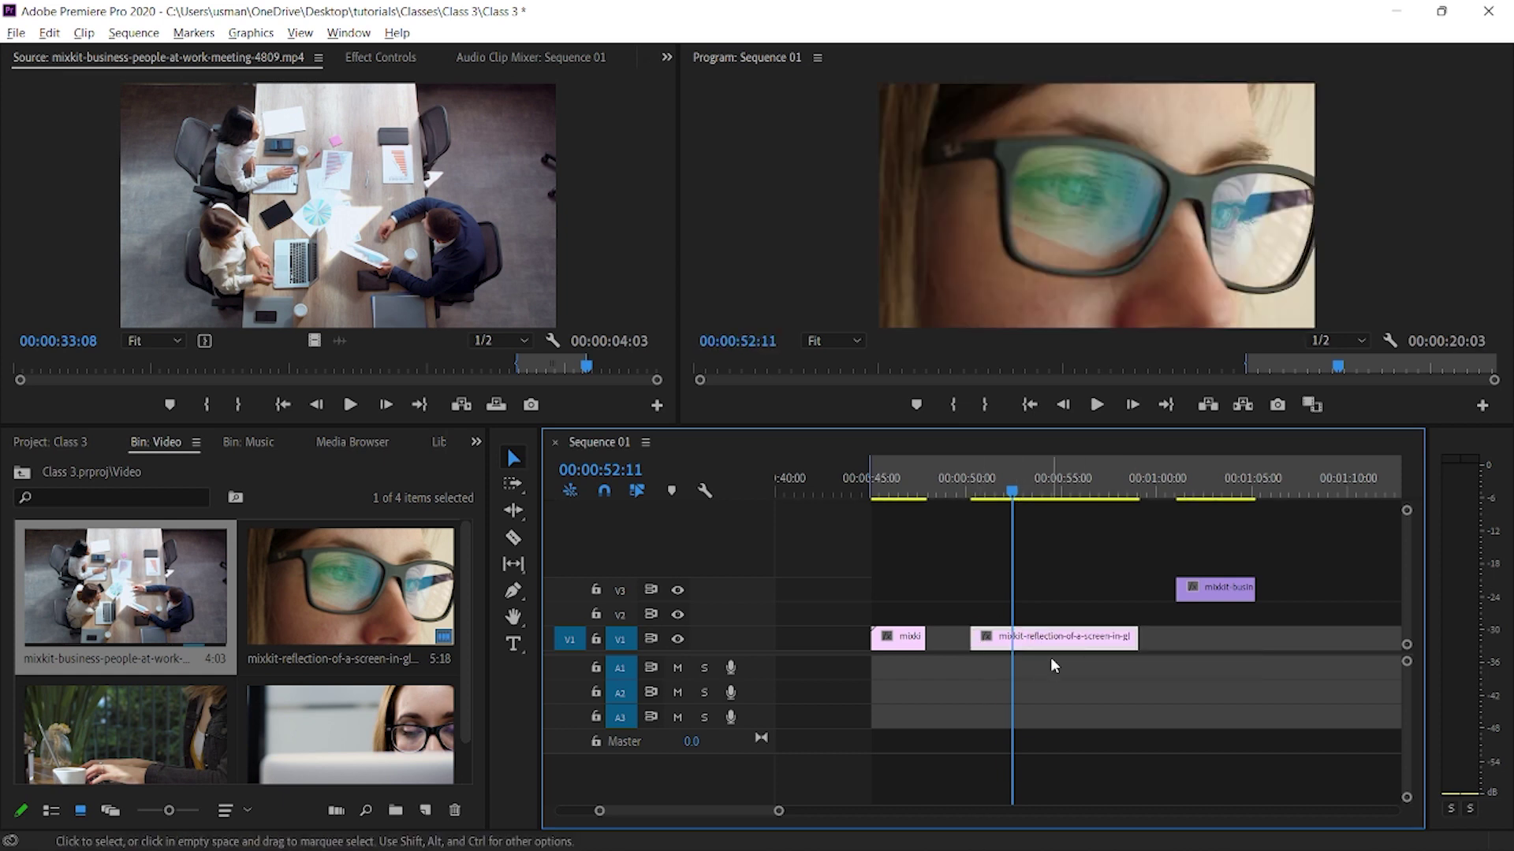
key(ctrl+z)
key(ctrl+z)
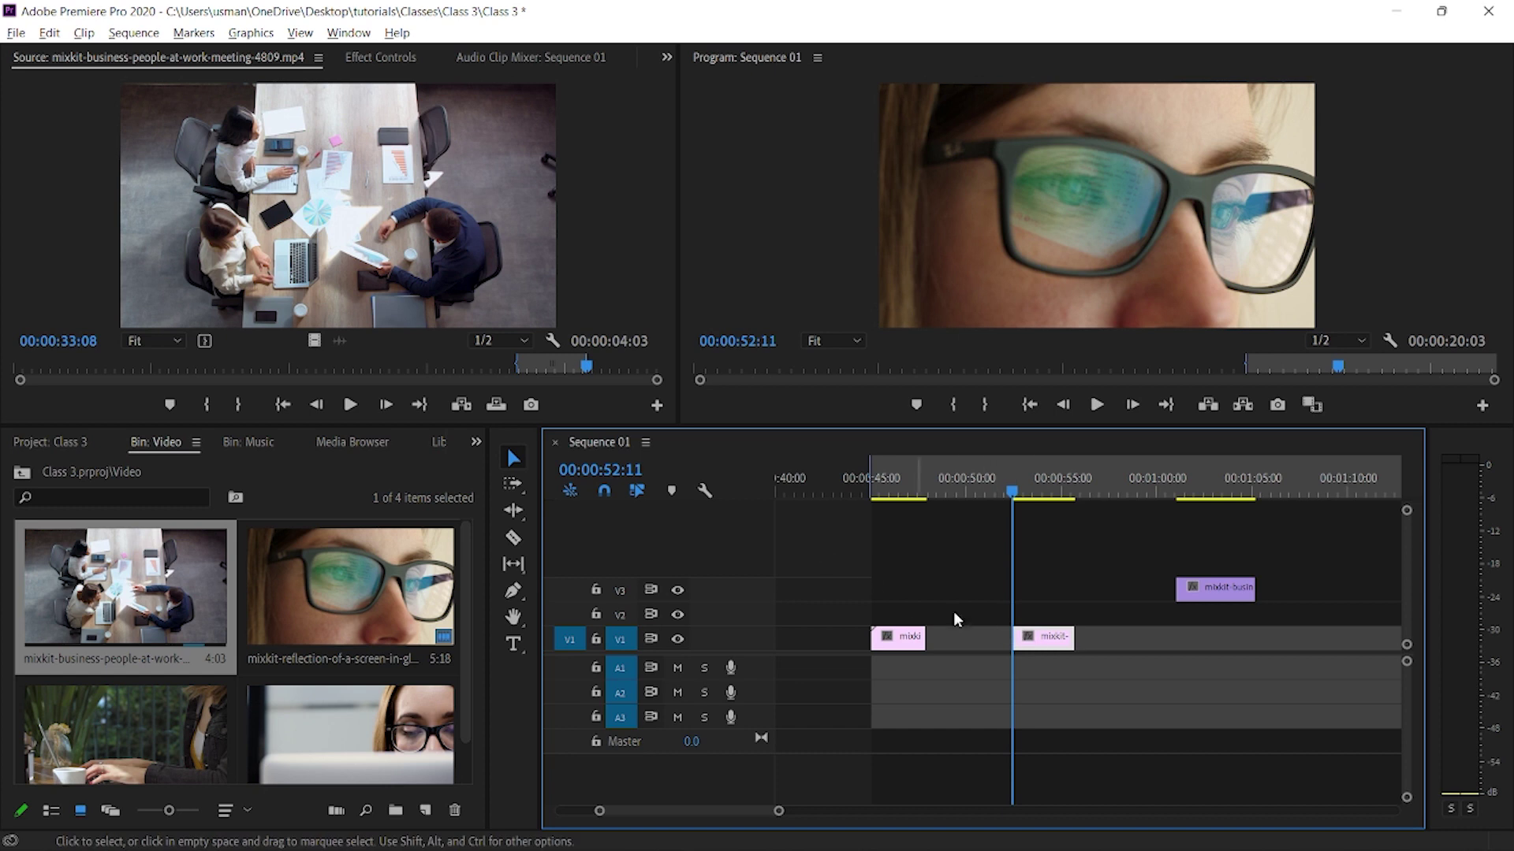
- Undo a trial lengthening of the V3 meeting clip and slide the glasses clip left against the laptop clip
click(1169, 585)
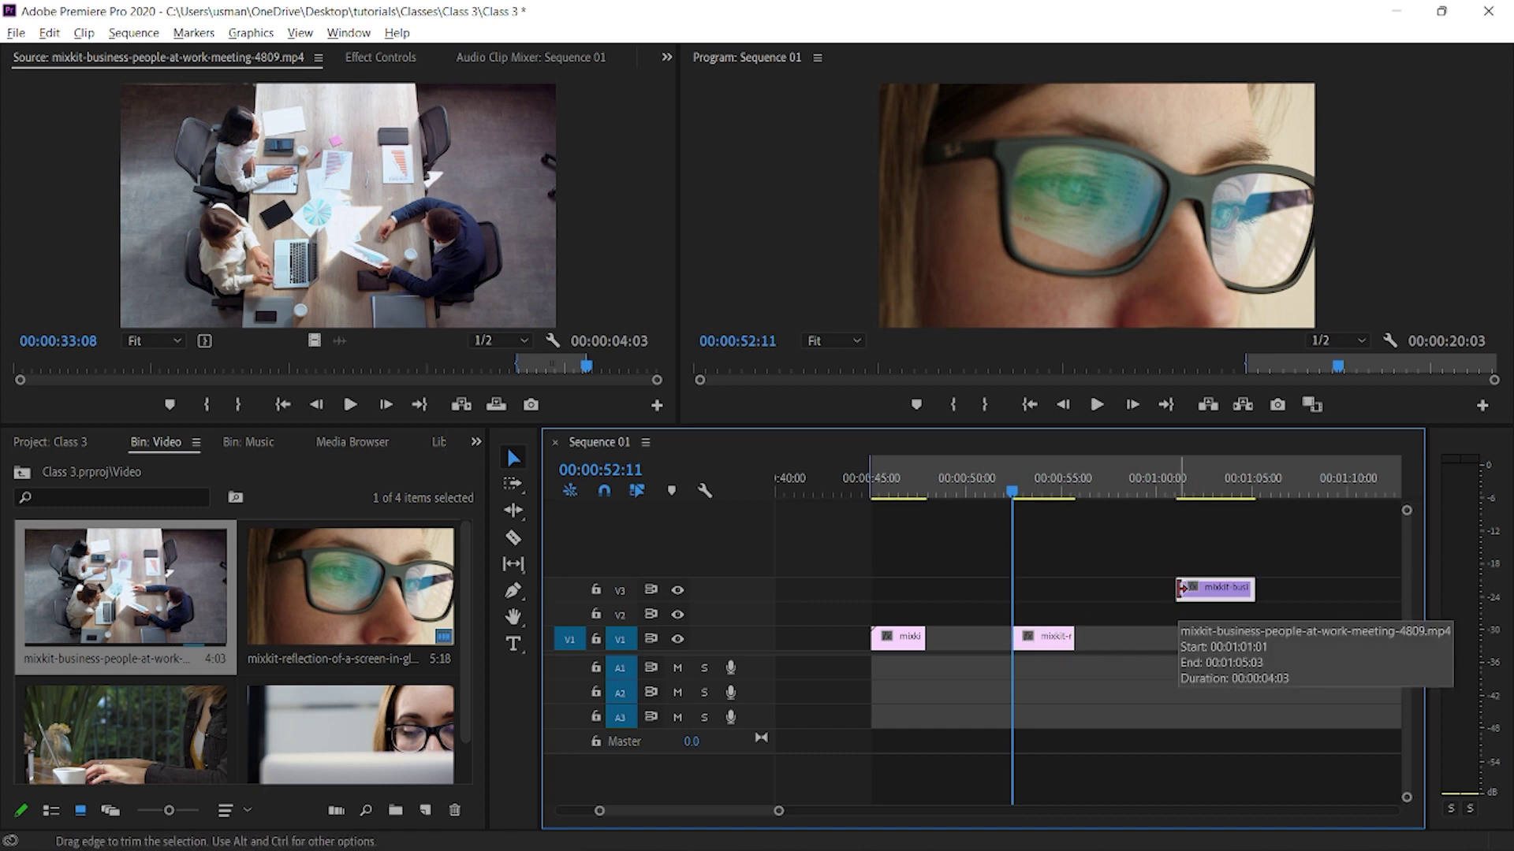
mouse_move(1180, 588)
mouse_down()
mouse_move(1078, 583)
mouse_move(1325, 587)
mouse_up()
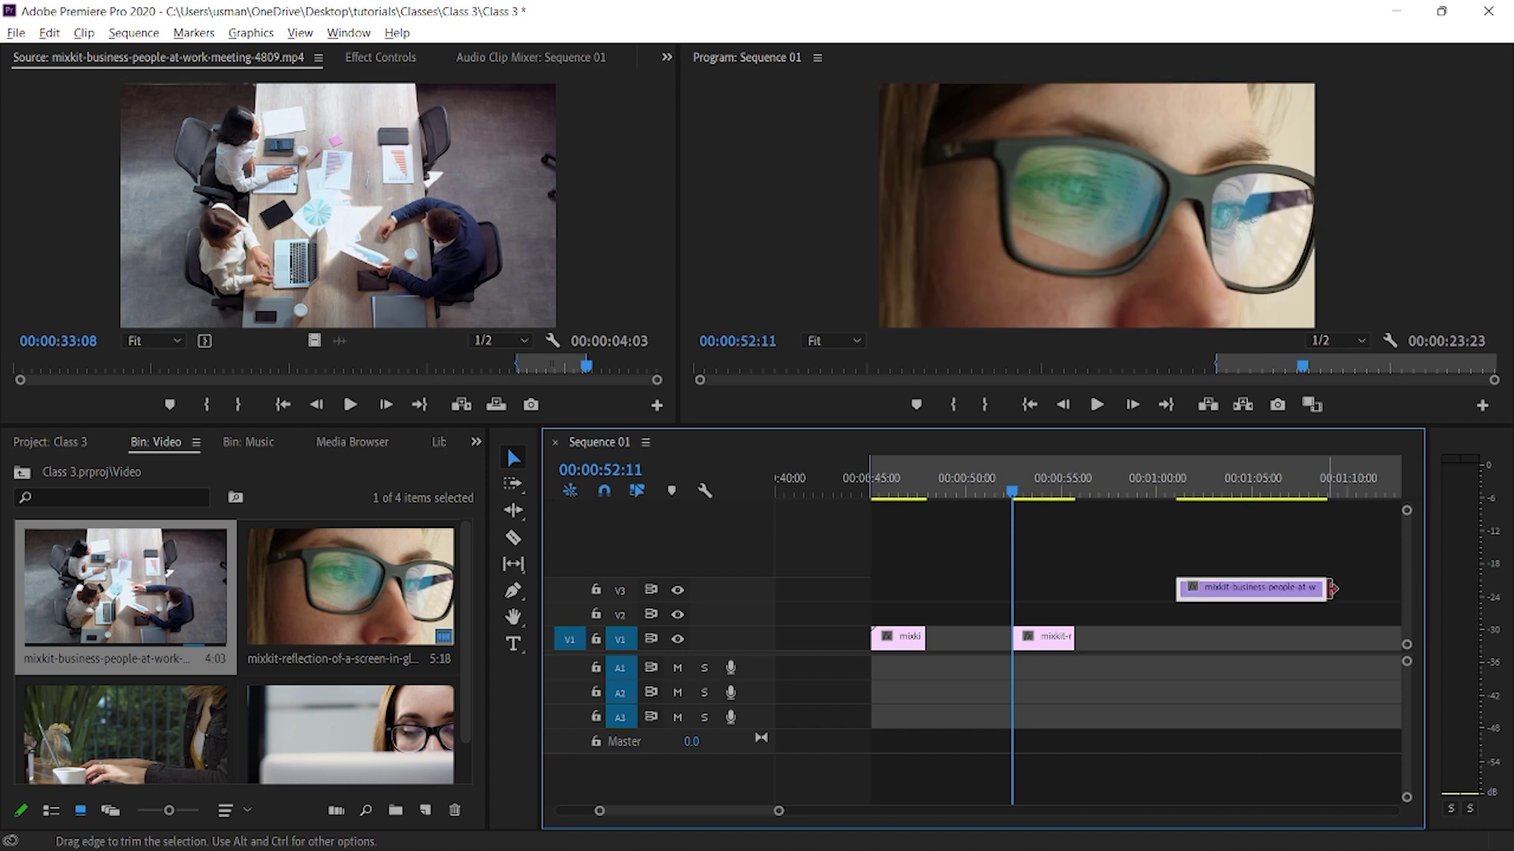
key(ctrl+z)
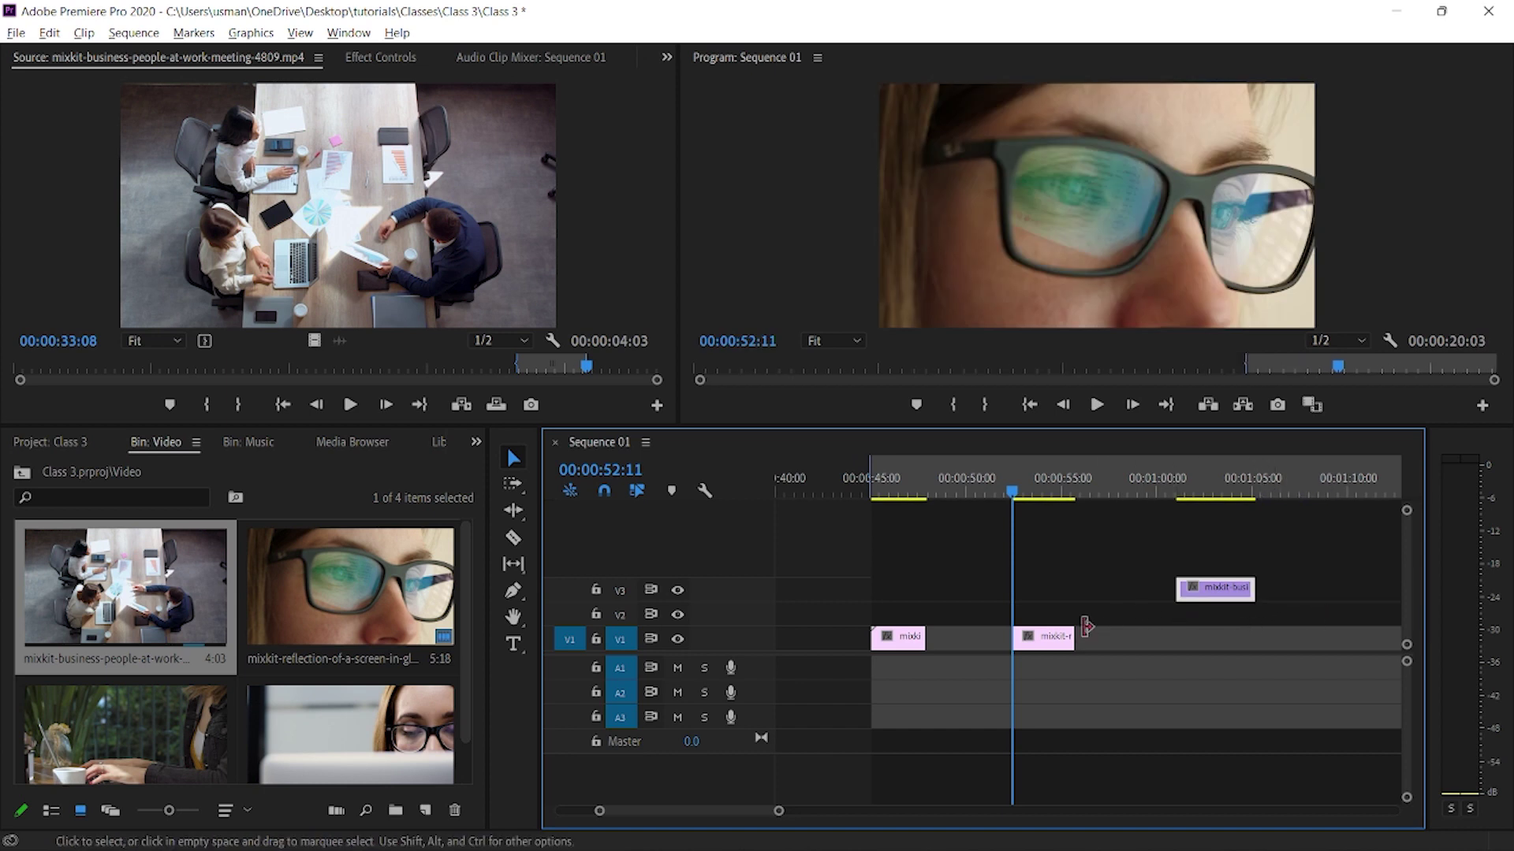
drag(1054, 641, 975, 640)
- Drop the glasses clip right after the laptop clip and play back to check the join
click(922, 489)
key(space)
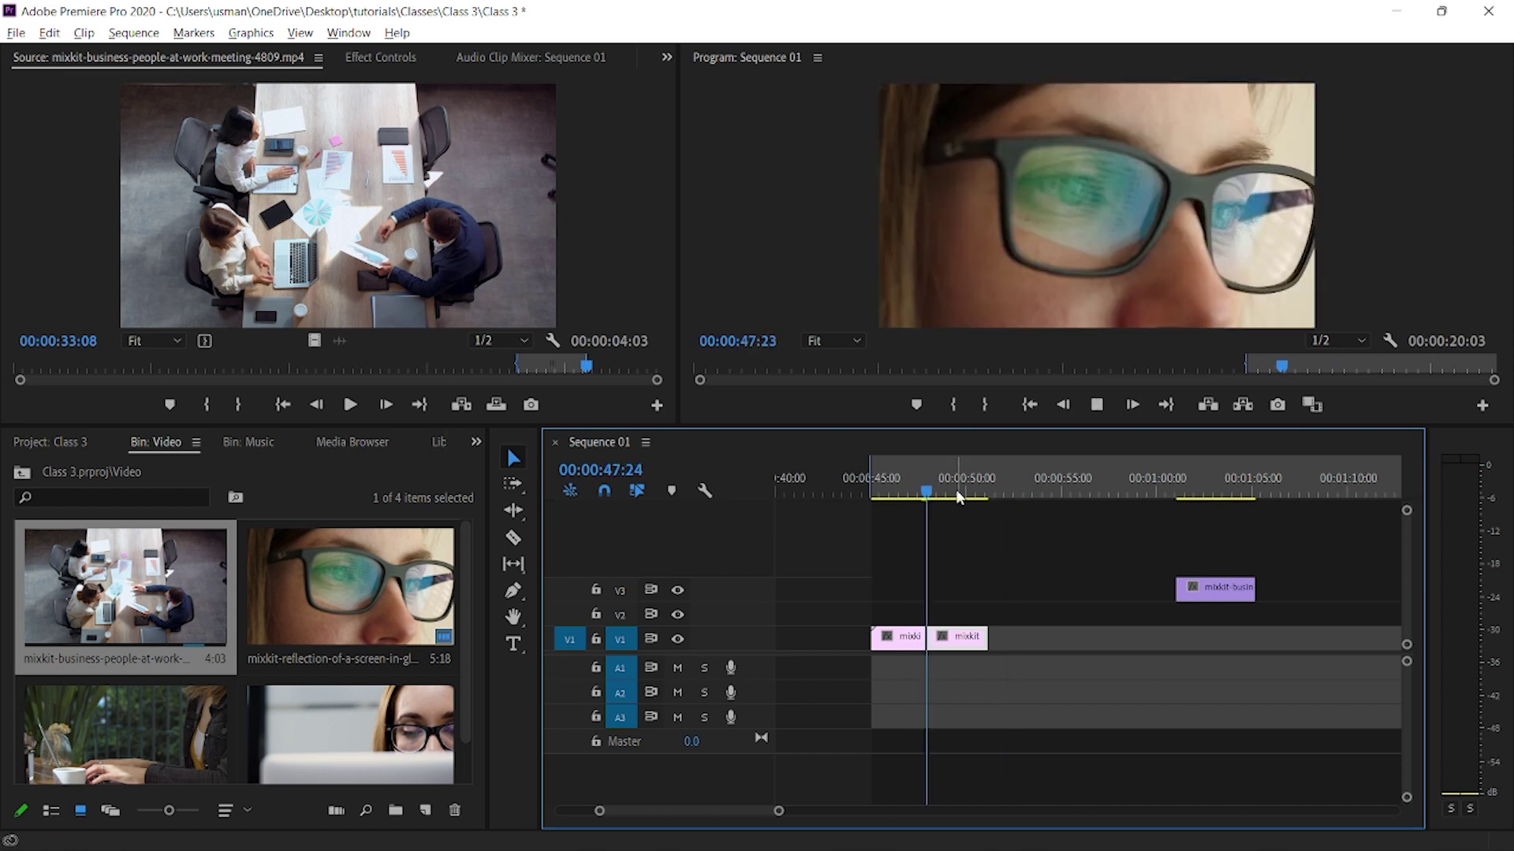
key(space)
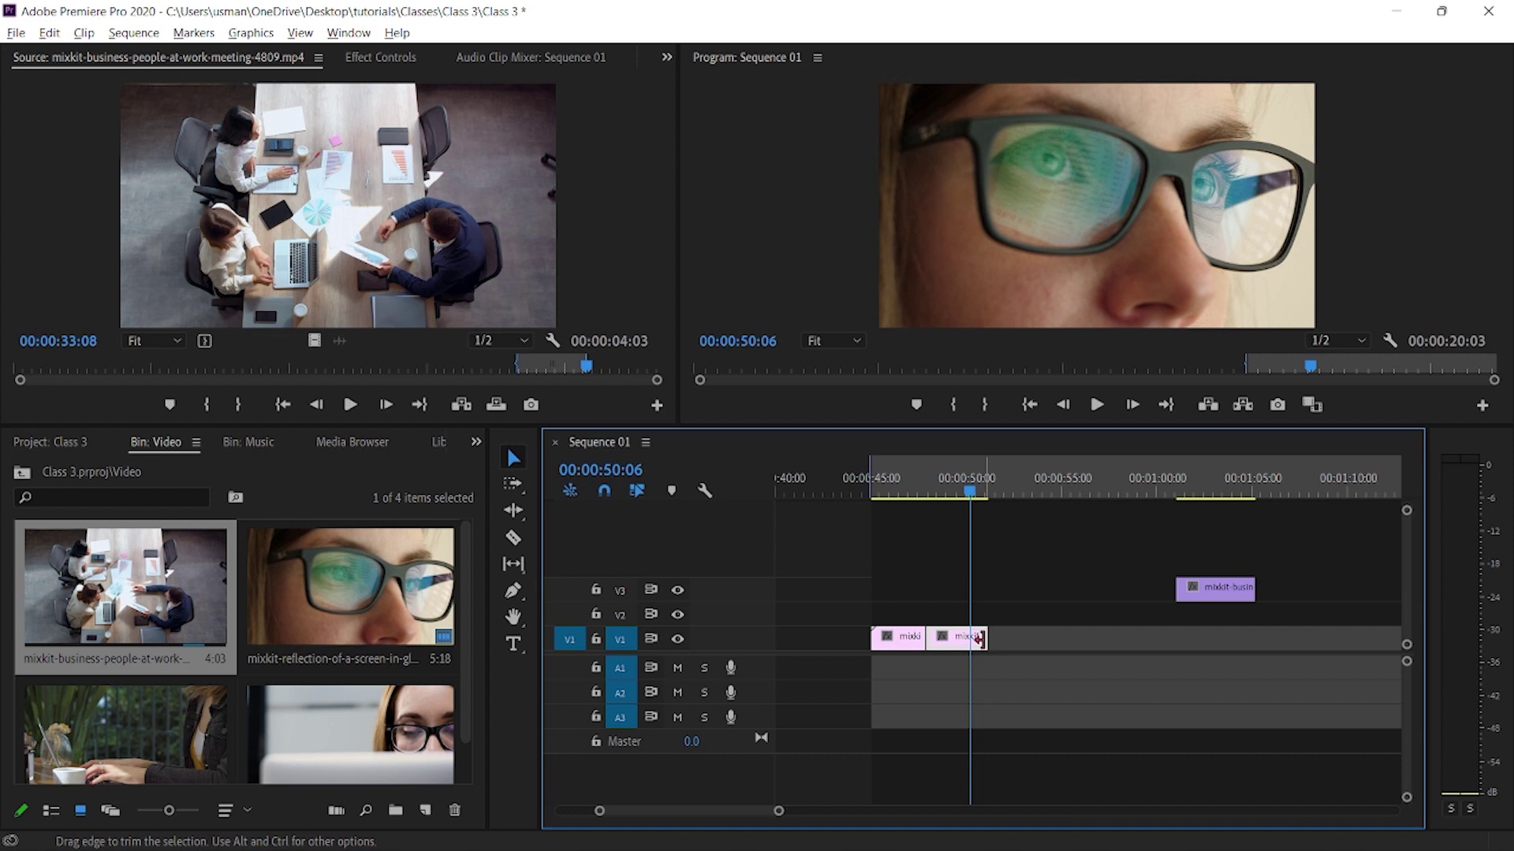
- Move the meeting clip onto V1, slide it left against the glasses clip, and replay from 45:00
drag(1214, 590, 1068, 658)
key(space)
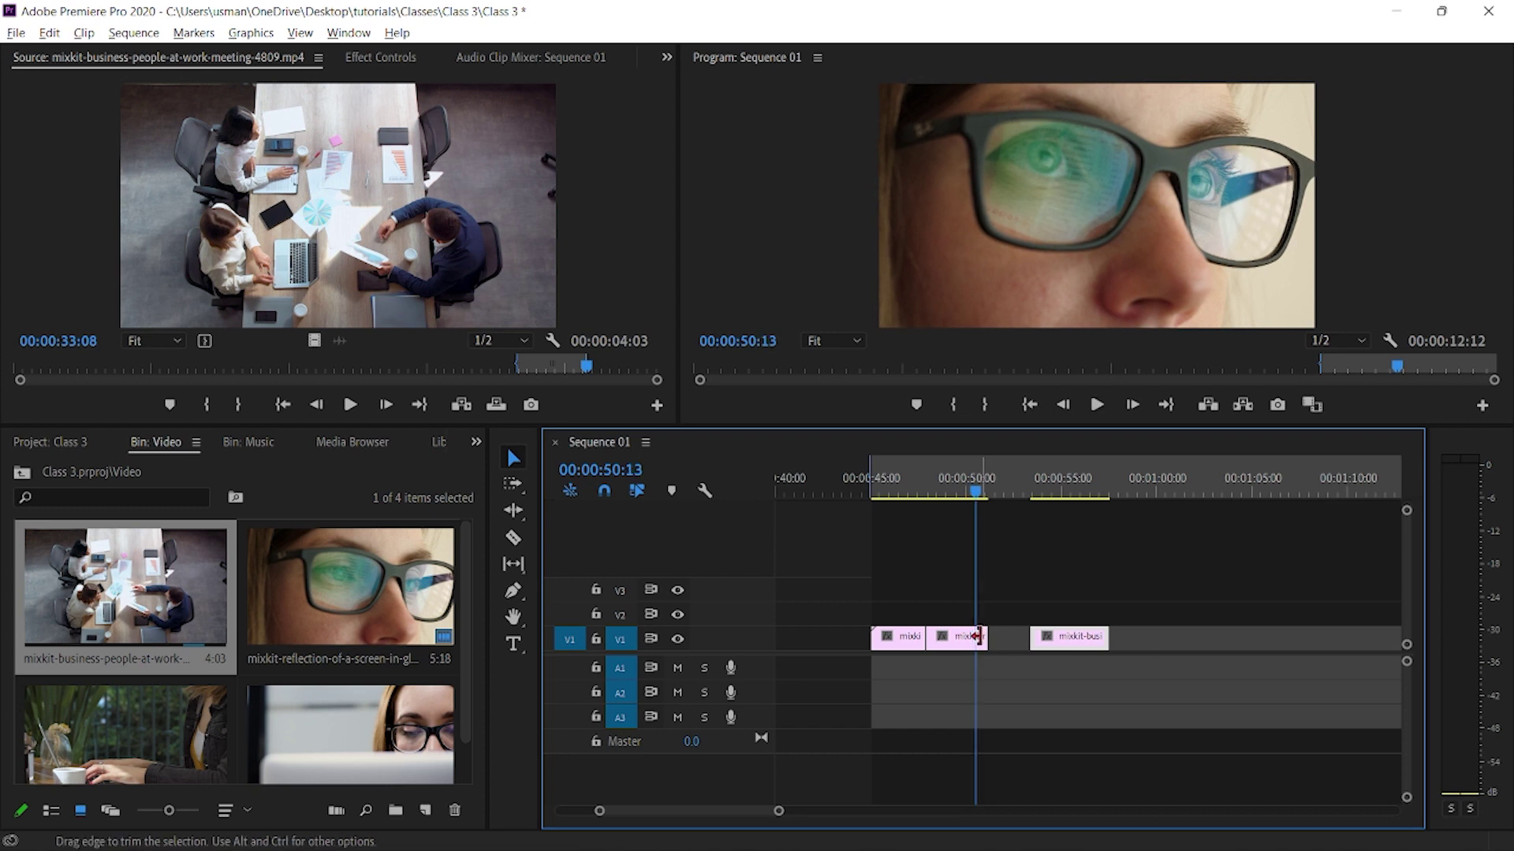
key(space)
key(Left)
key(Left)
key(Left)
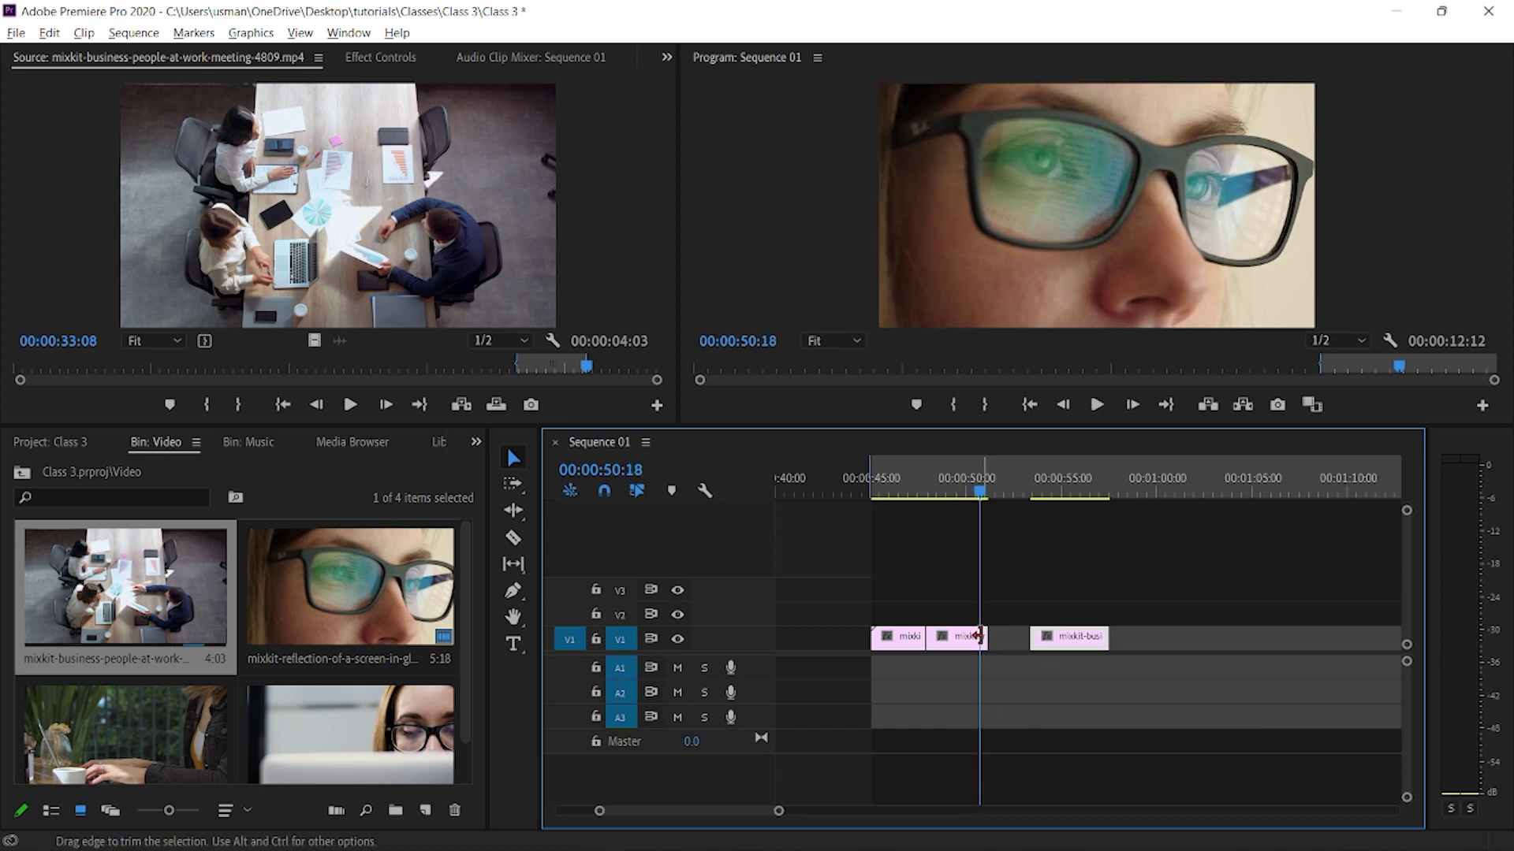
key(Left)
key(Left)
key(Left)
key(Left)
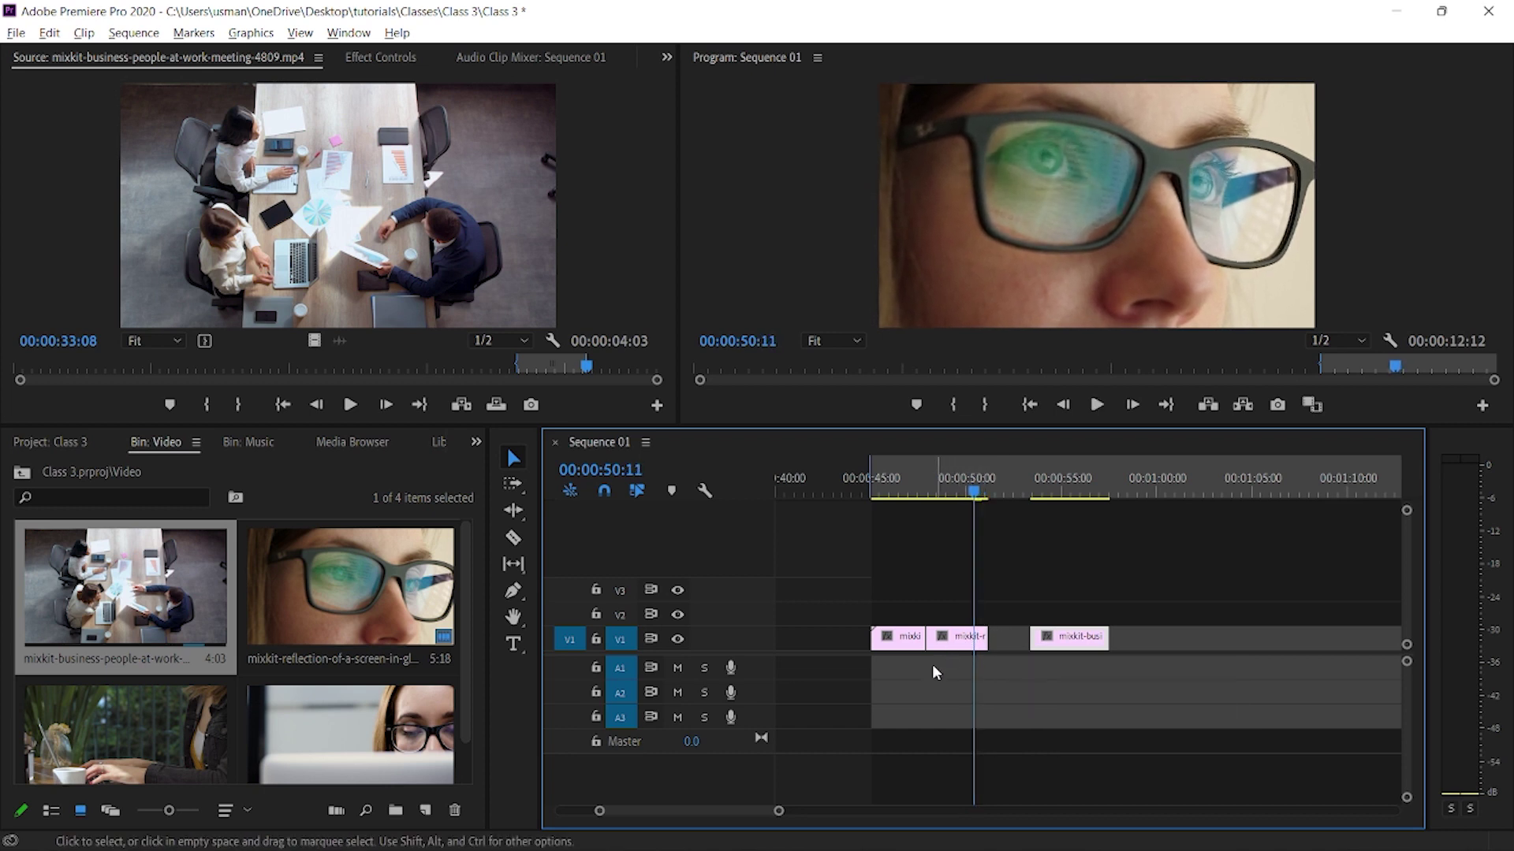
drag(963, 635, 1030, 636)
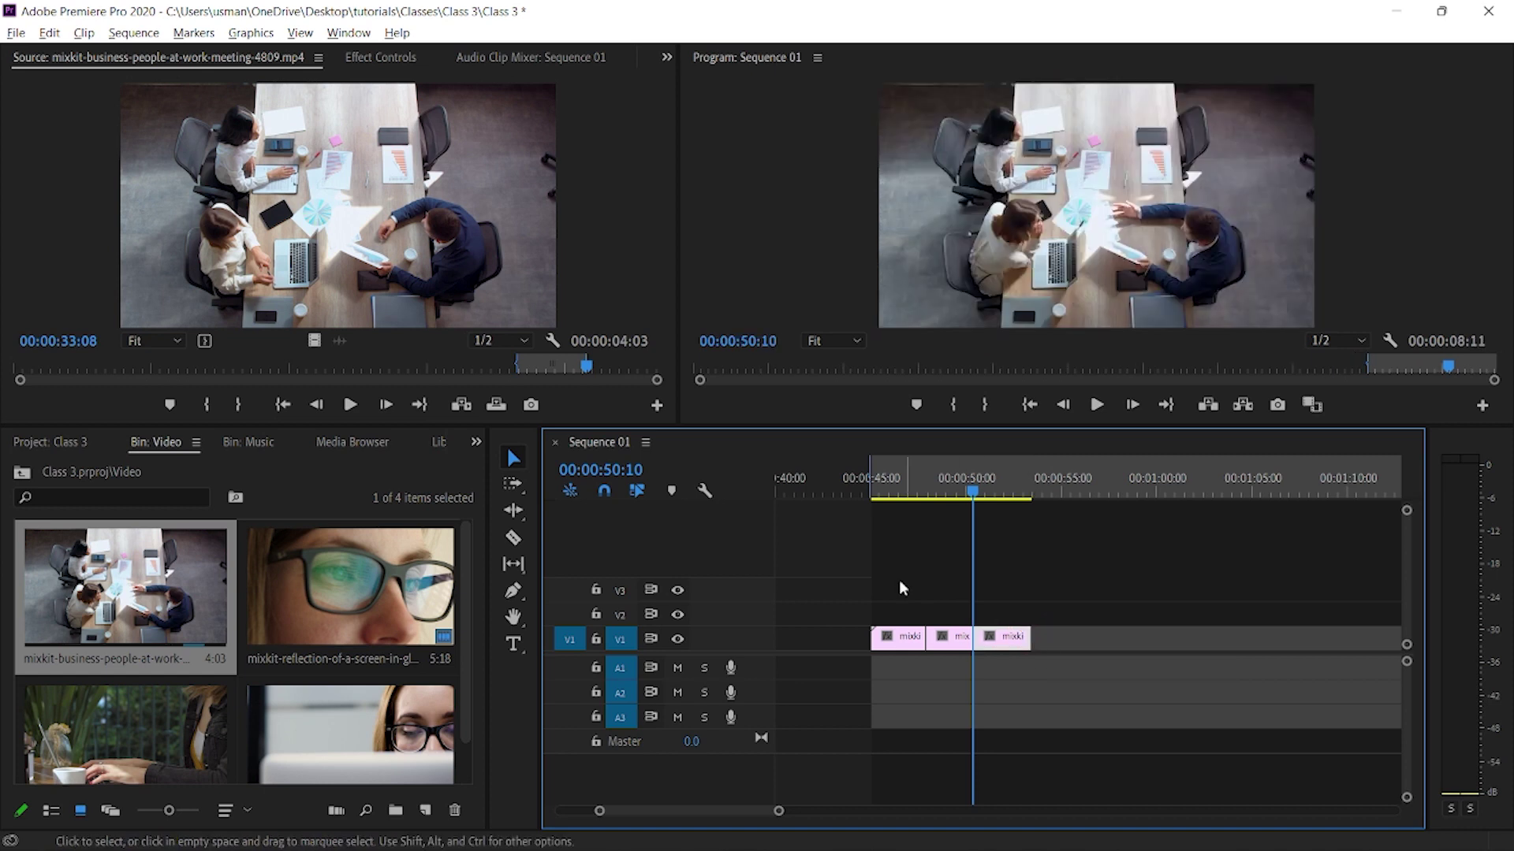
drag(886, 482, 874, 489)
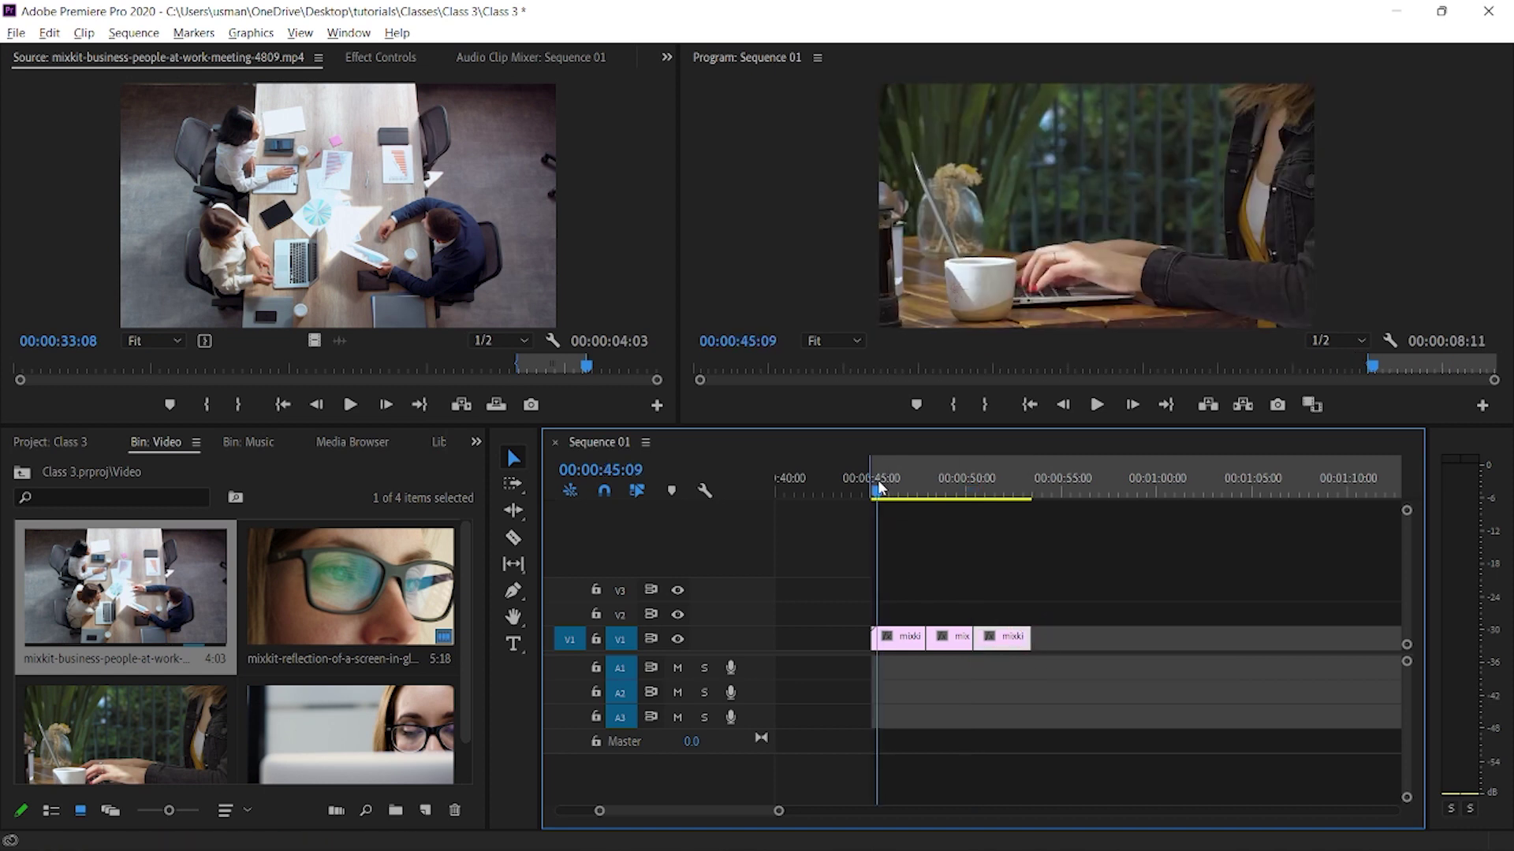
key(space)
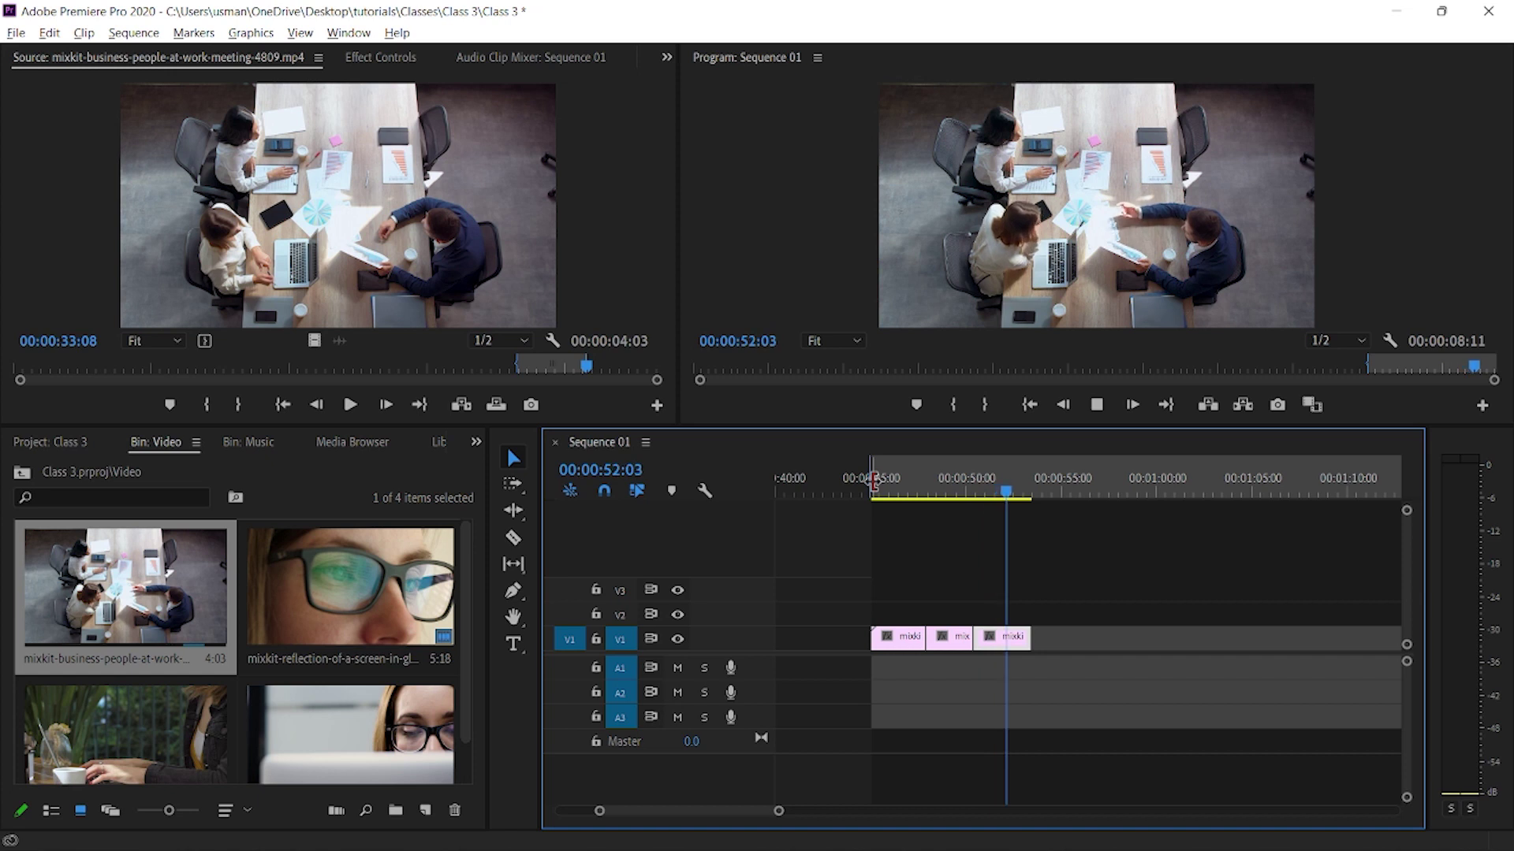
key(space)
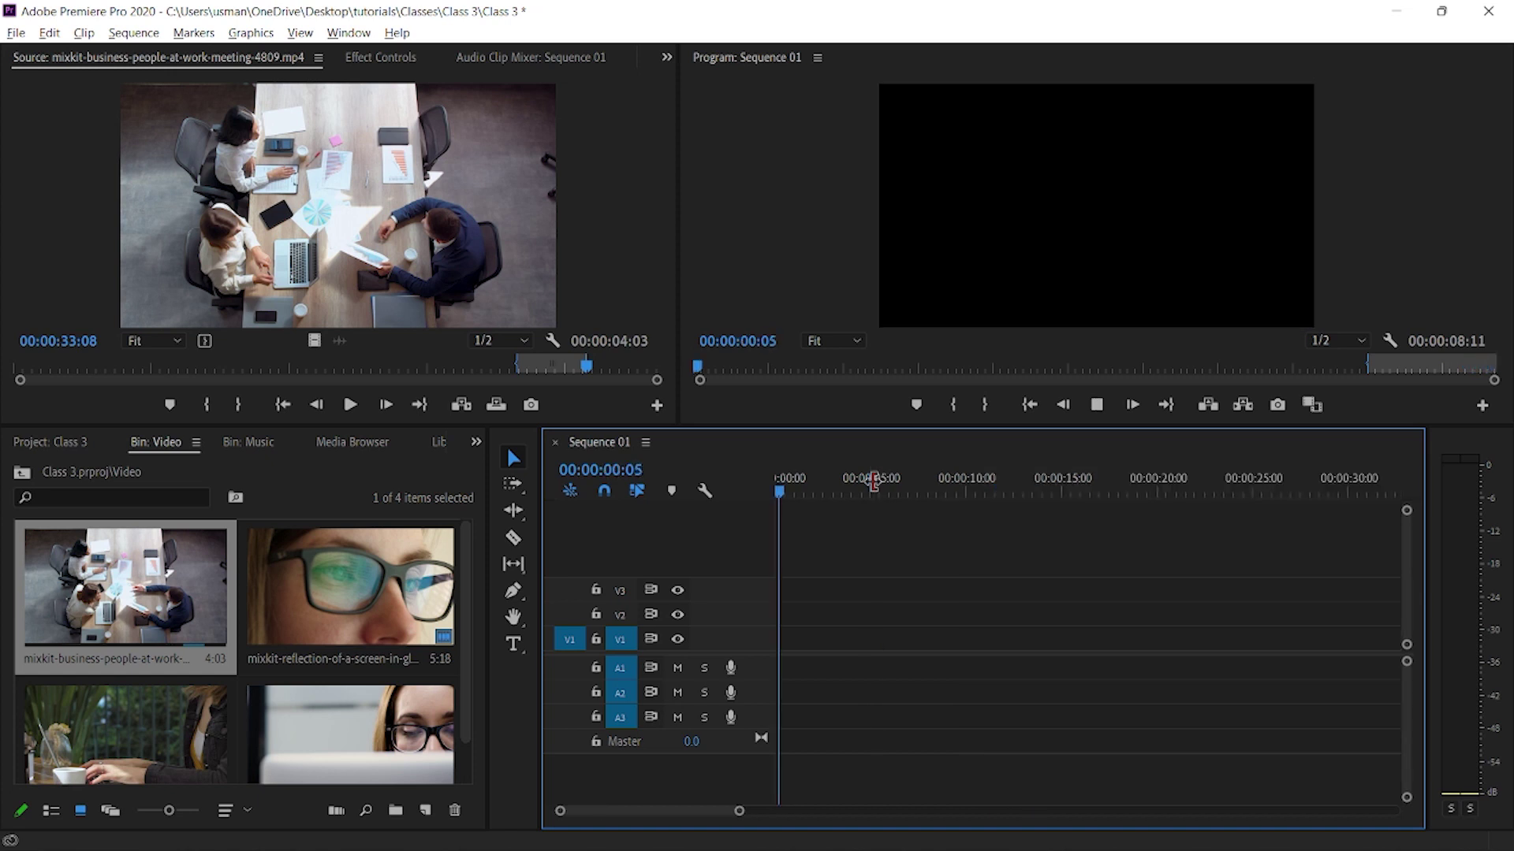
key(minus)
key(minus)
key(minus)
click(904, 484)
drag(907, 483, 885, 484)
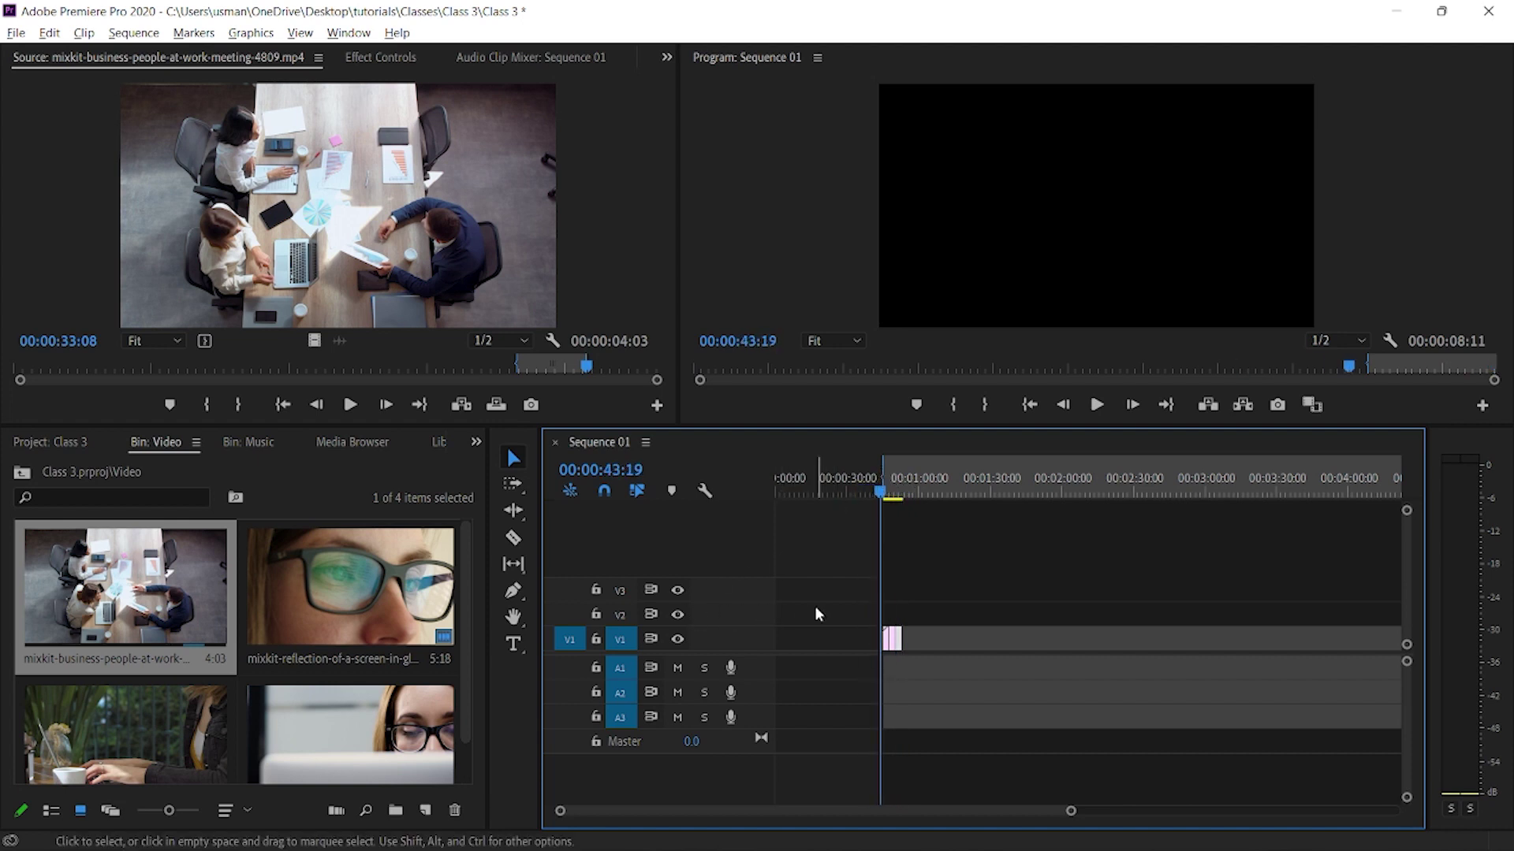
key(equal)
key(equal)
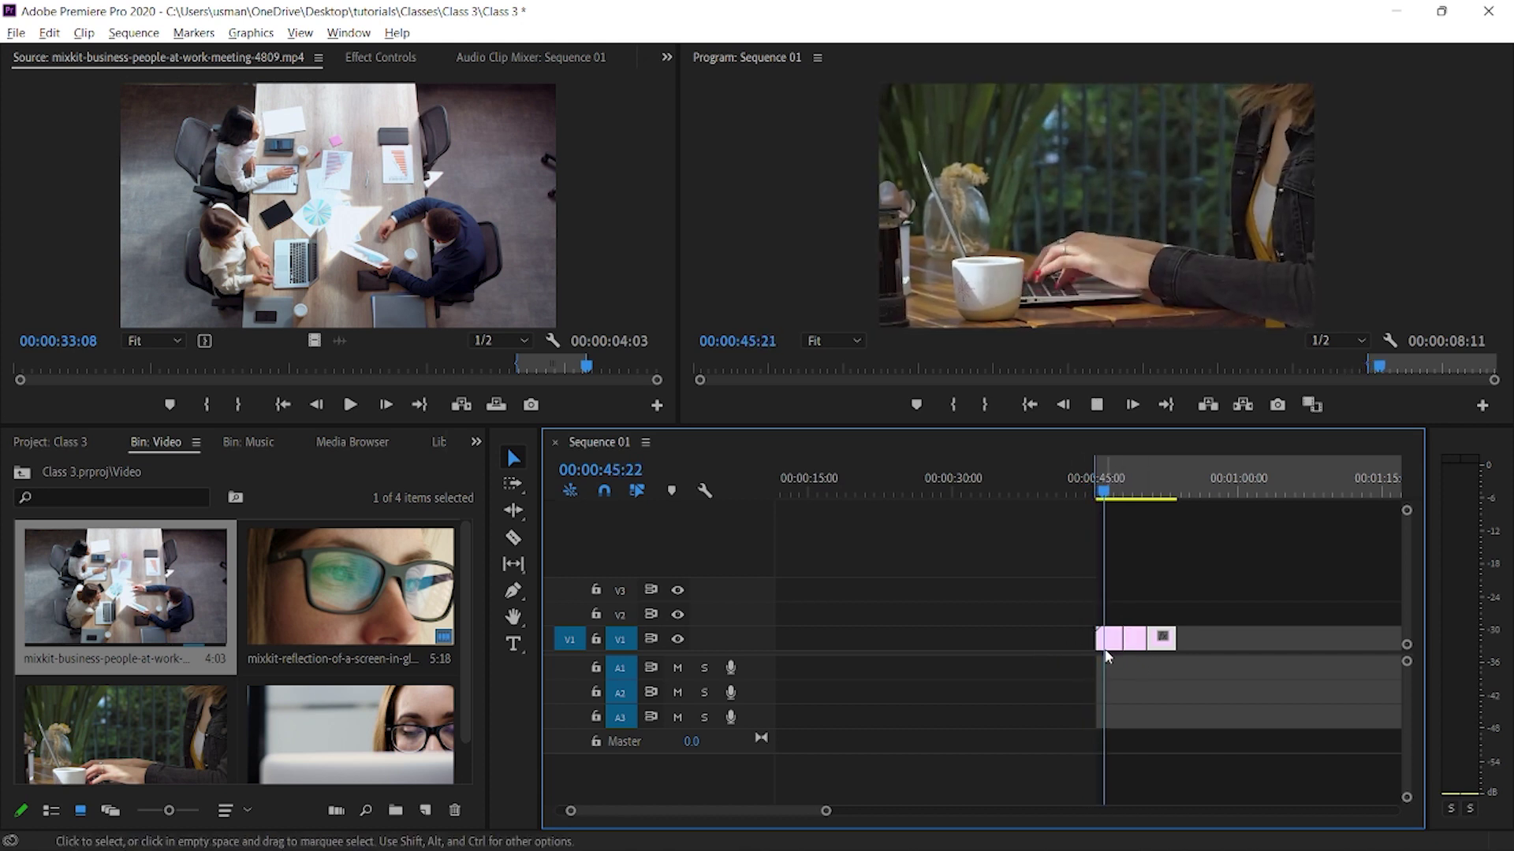
key(space)
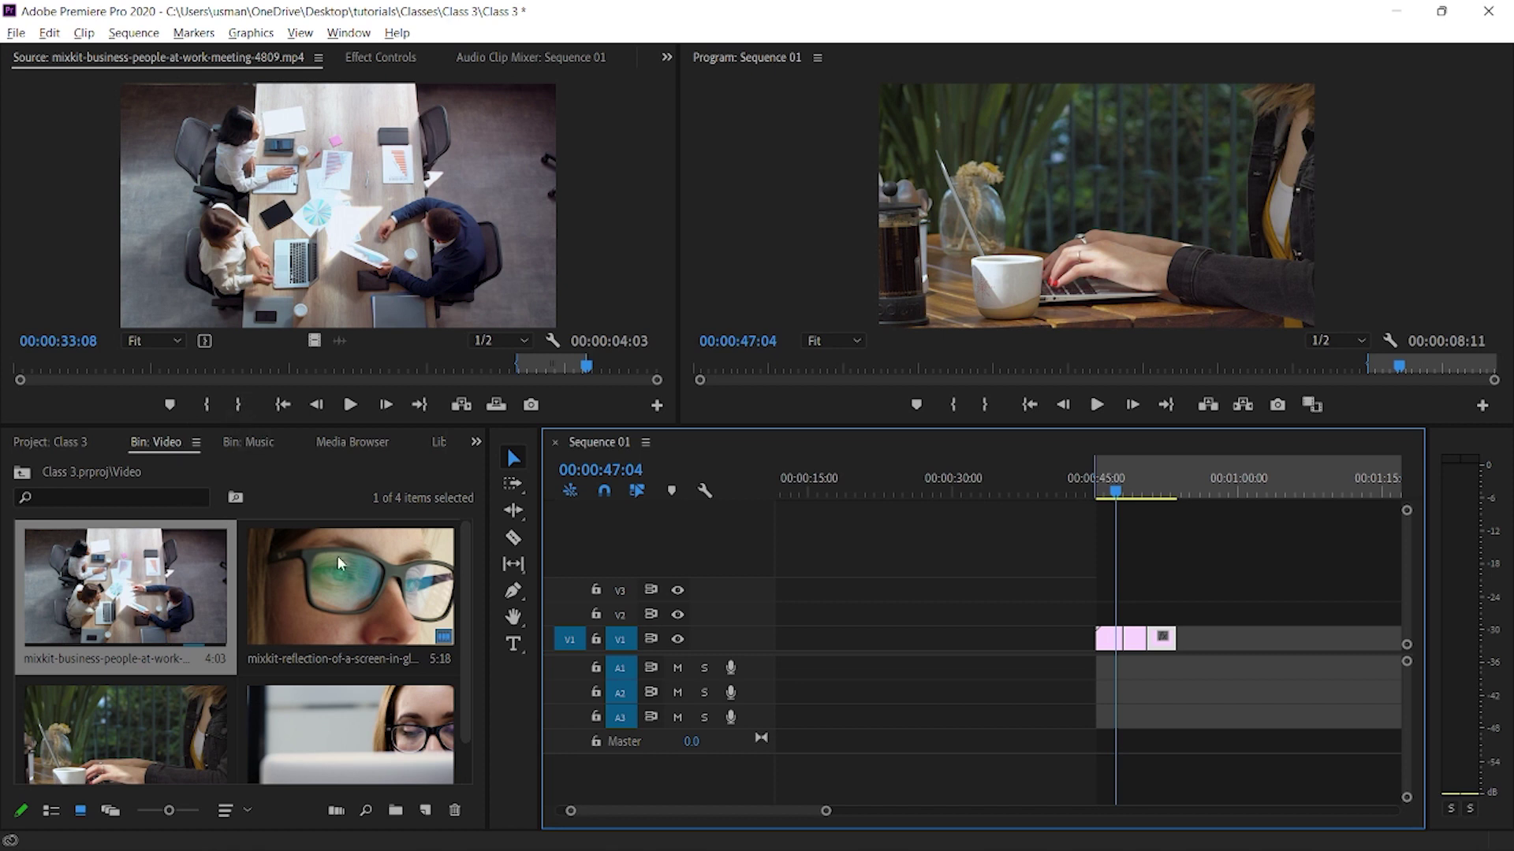
- Open the Music bin and preview mixkit-complicated-281.mp3 in the Source Monitor
click(56, 443)
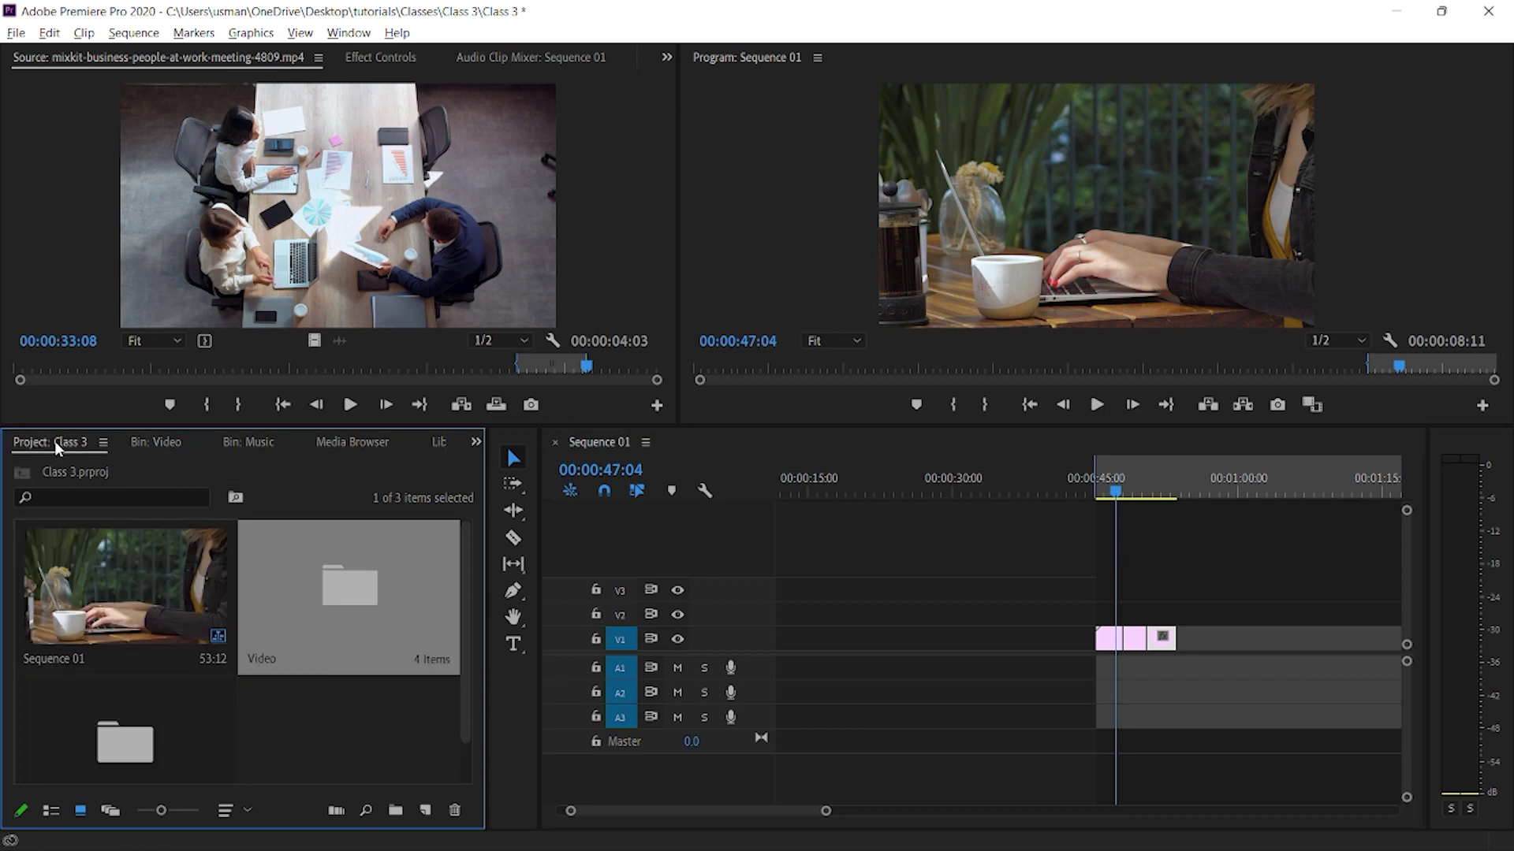
click(164, 694)
double_click(142, 670)
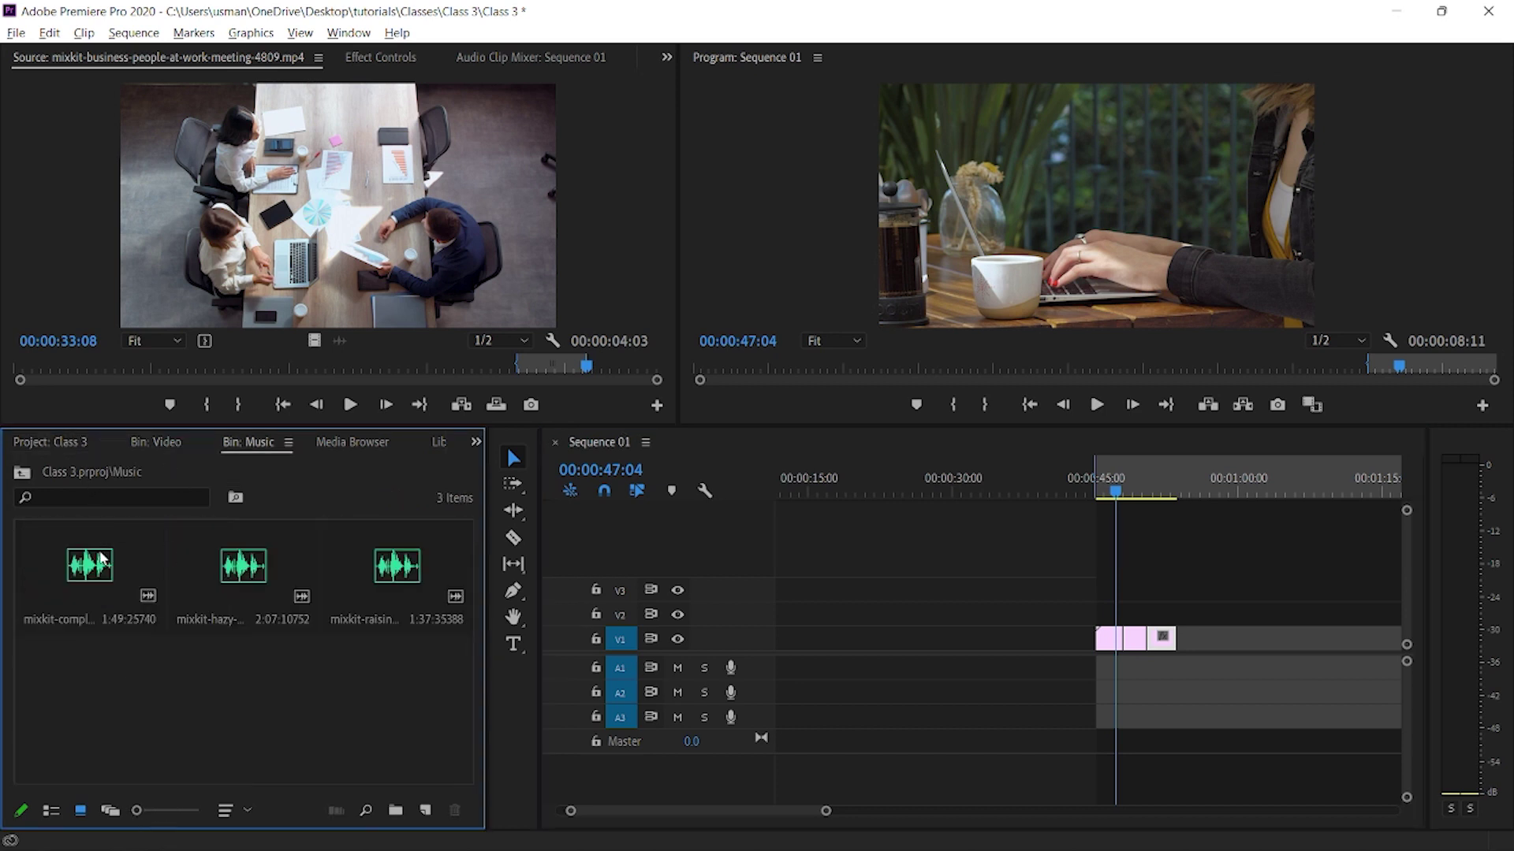
click(100, 558)
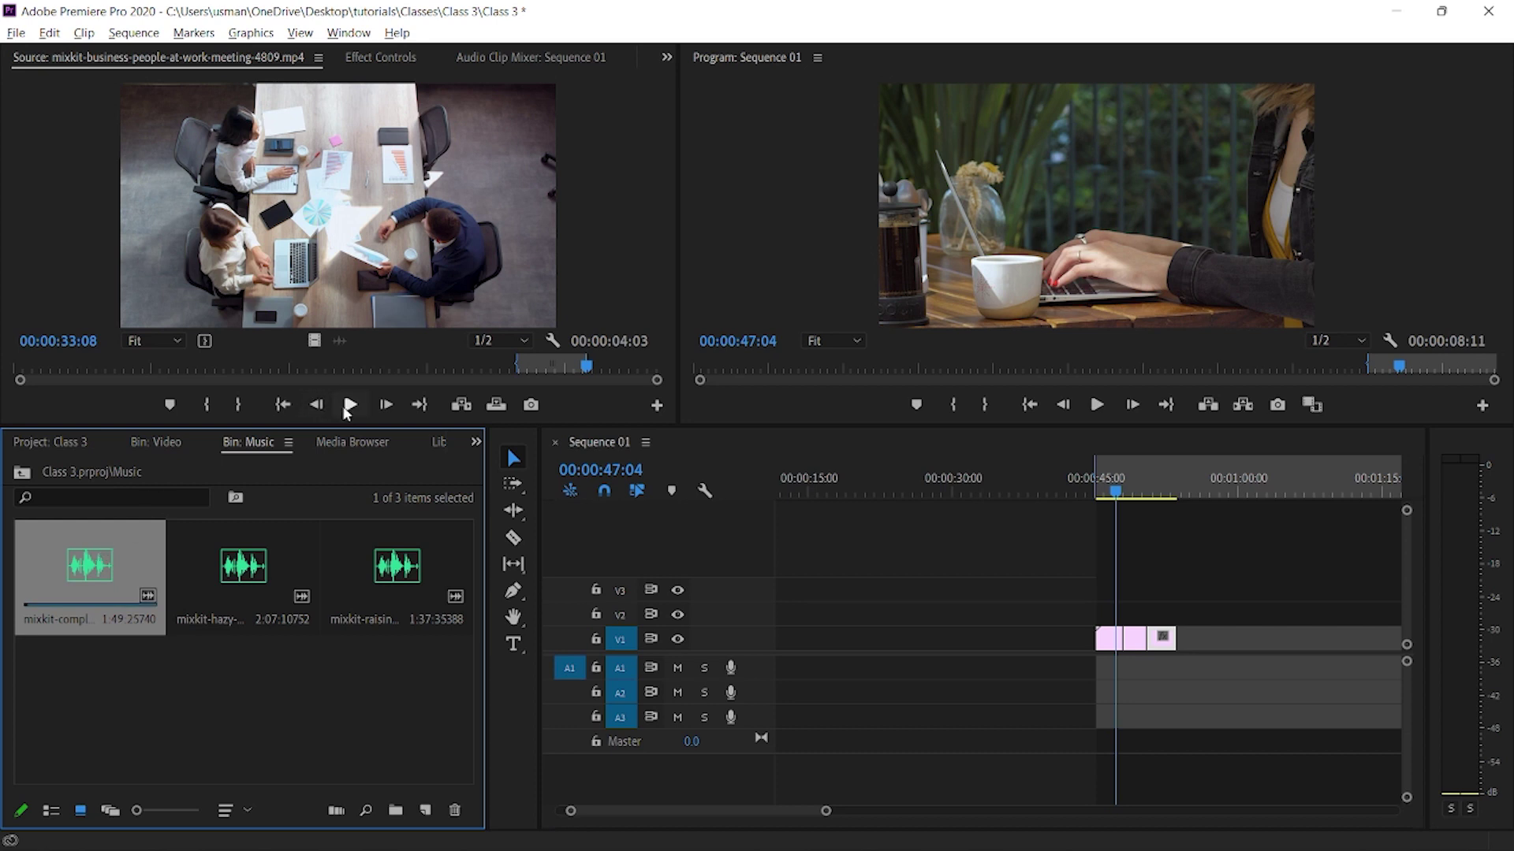
double_click(116, 566)
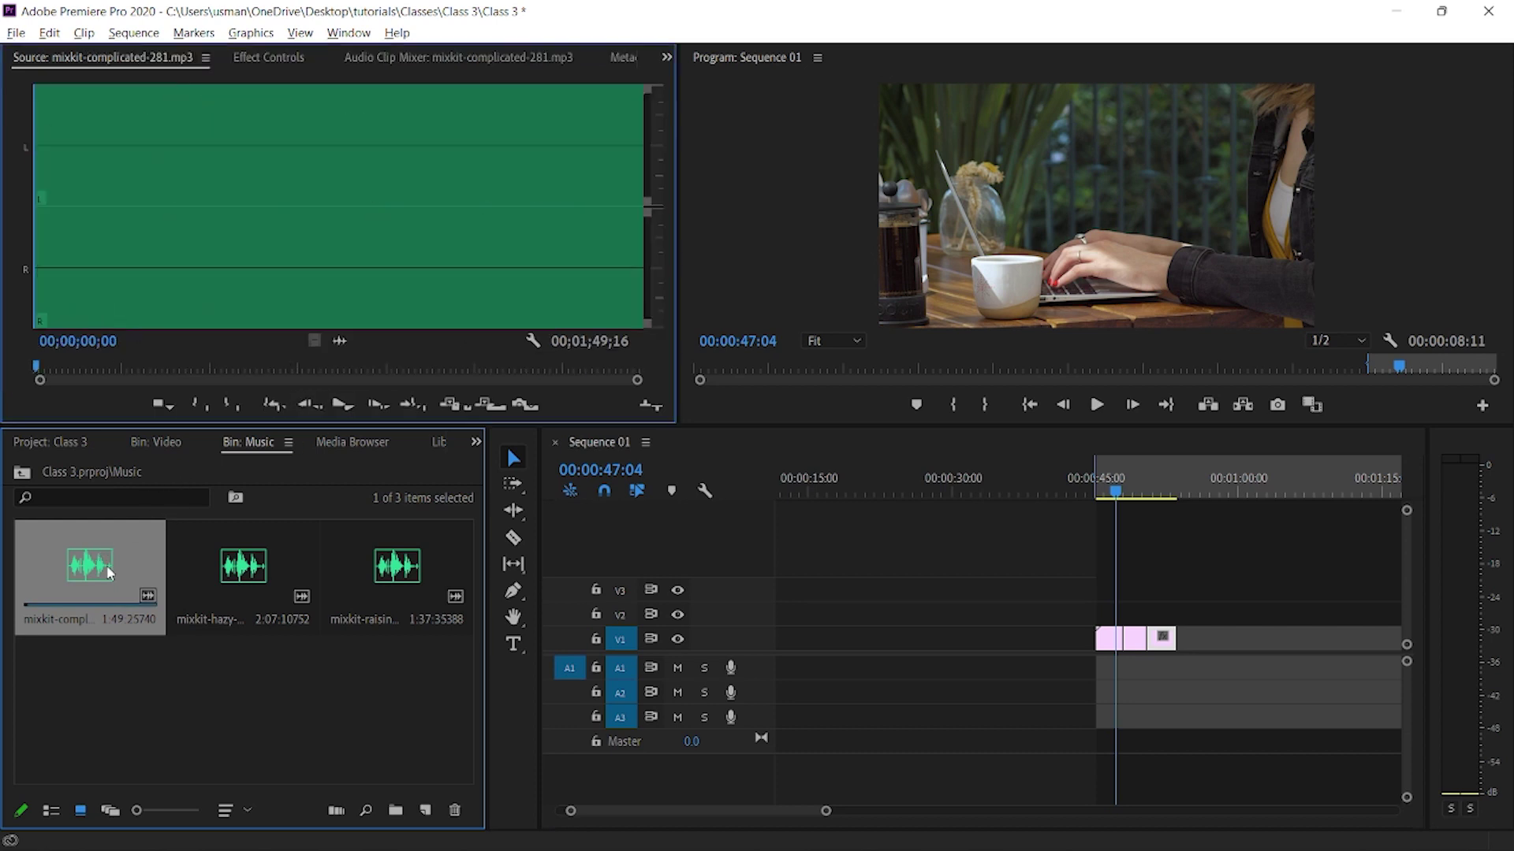
click(339, 404)
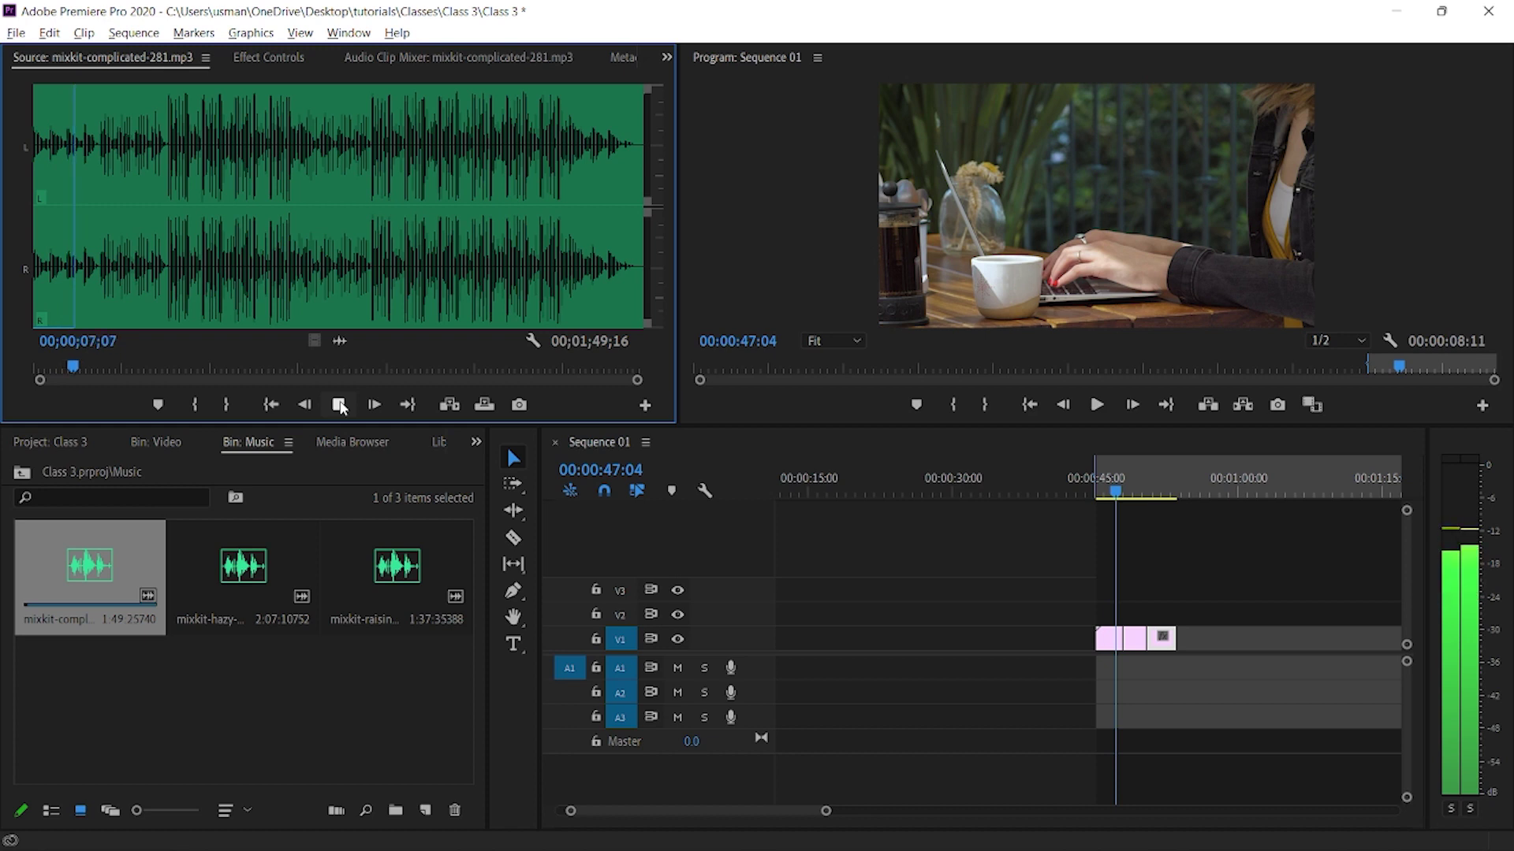
key(space)
- Mark In near the track's start and Out at 00;00;23;26
click(36, 246)
key(i)
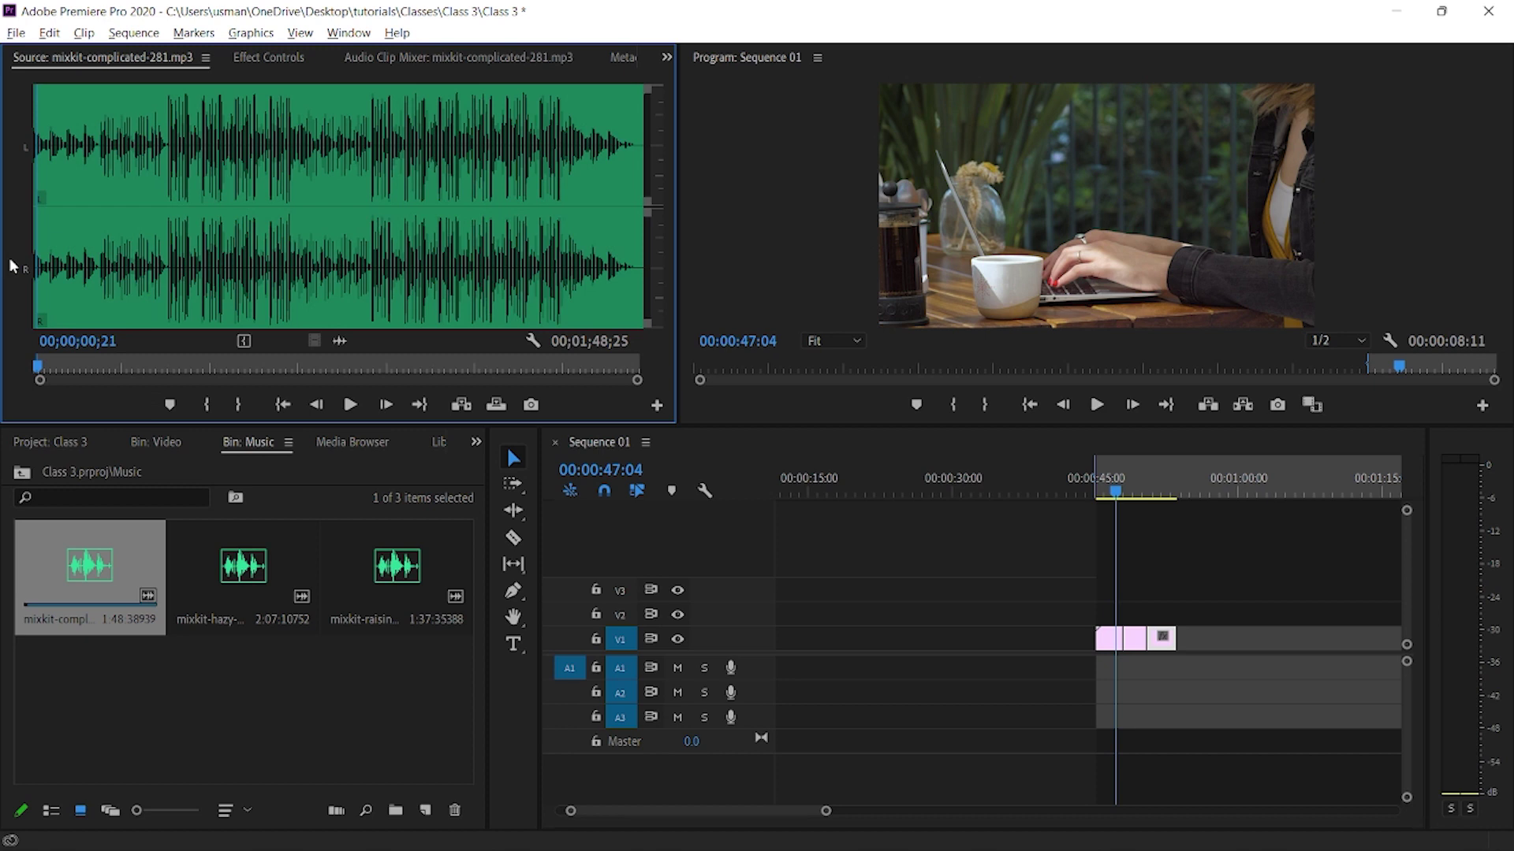
key(space)
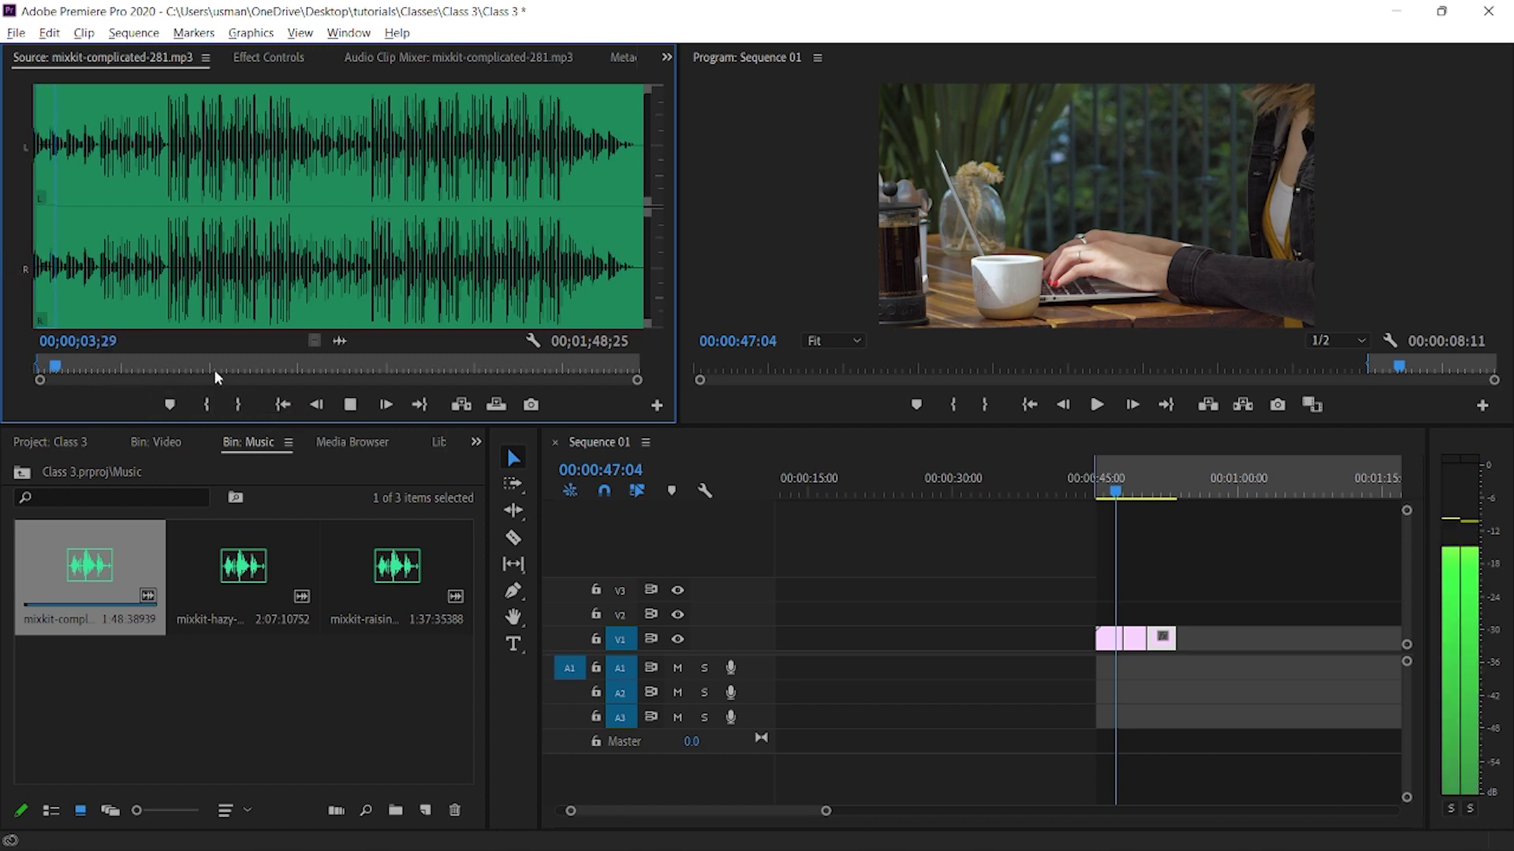
drag(64, 196, 167, 197)
click(235, 405)
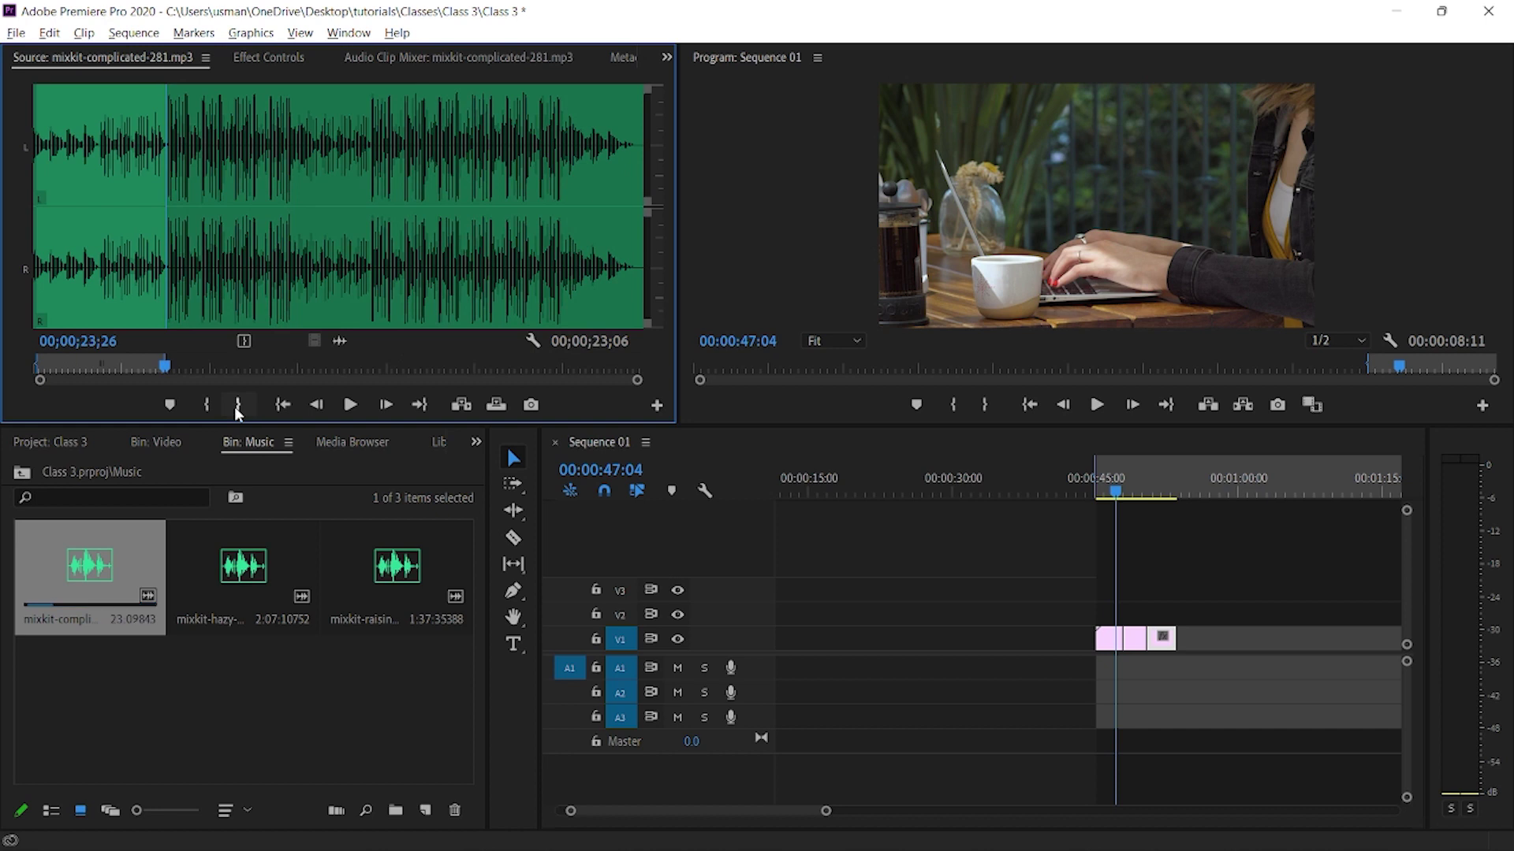
key(End)
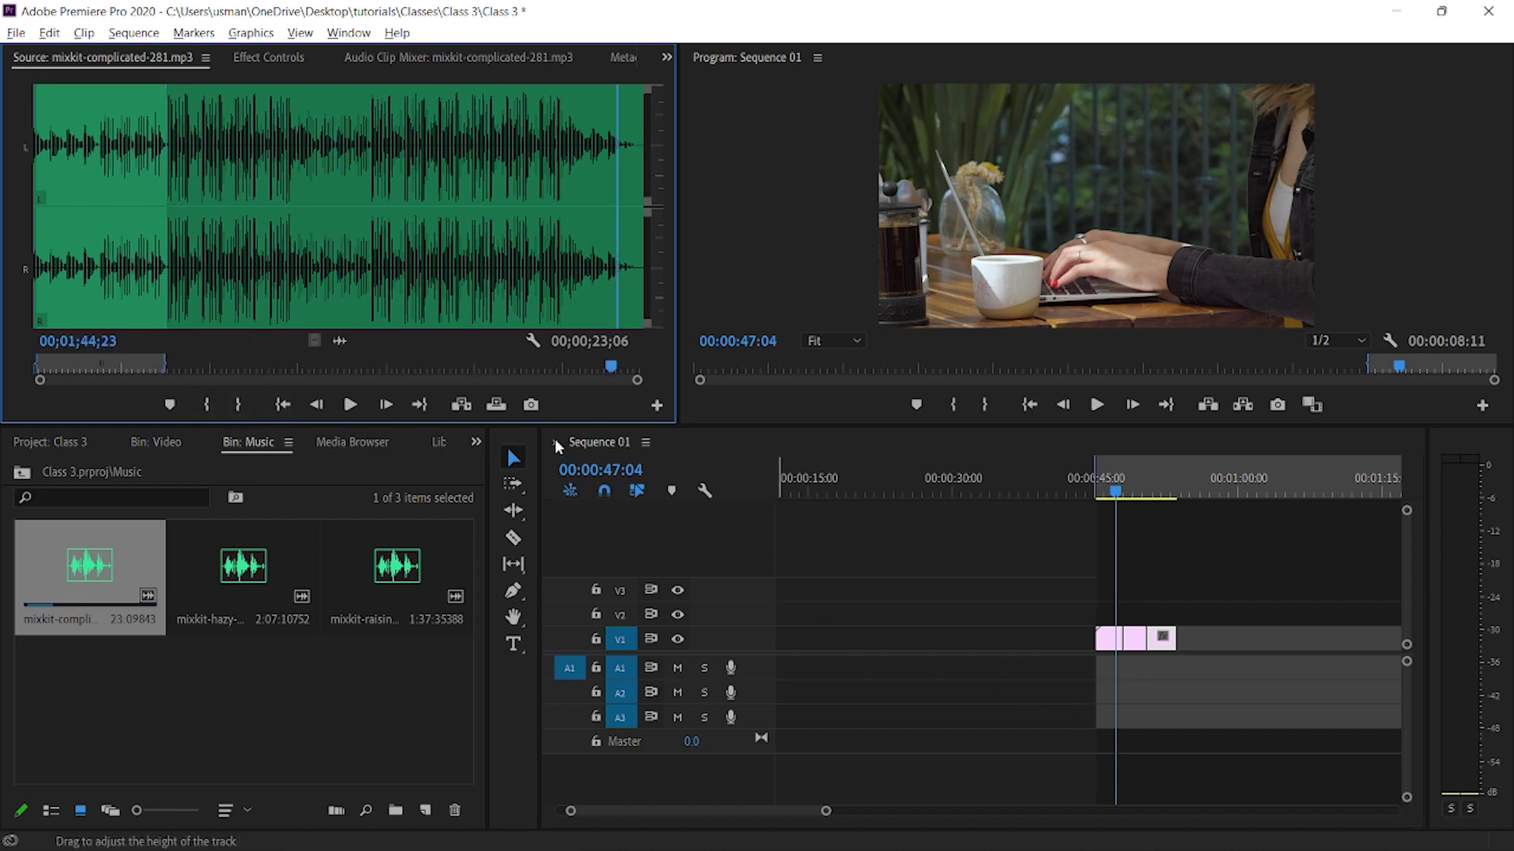
- Place the trimmed music's audio on track A1 at 00:00:45:00, beneath the video clips
click(311, 185)
drag(560, 189, 439, 205)
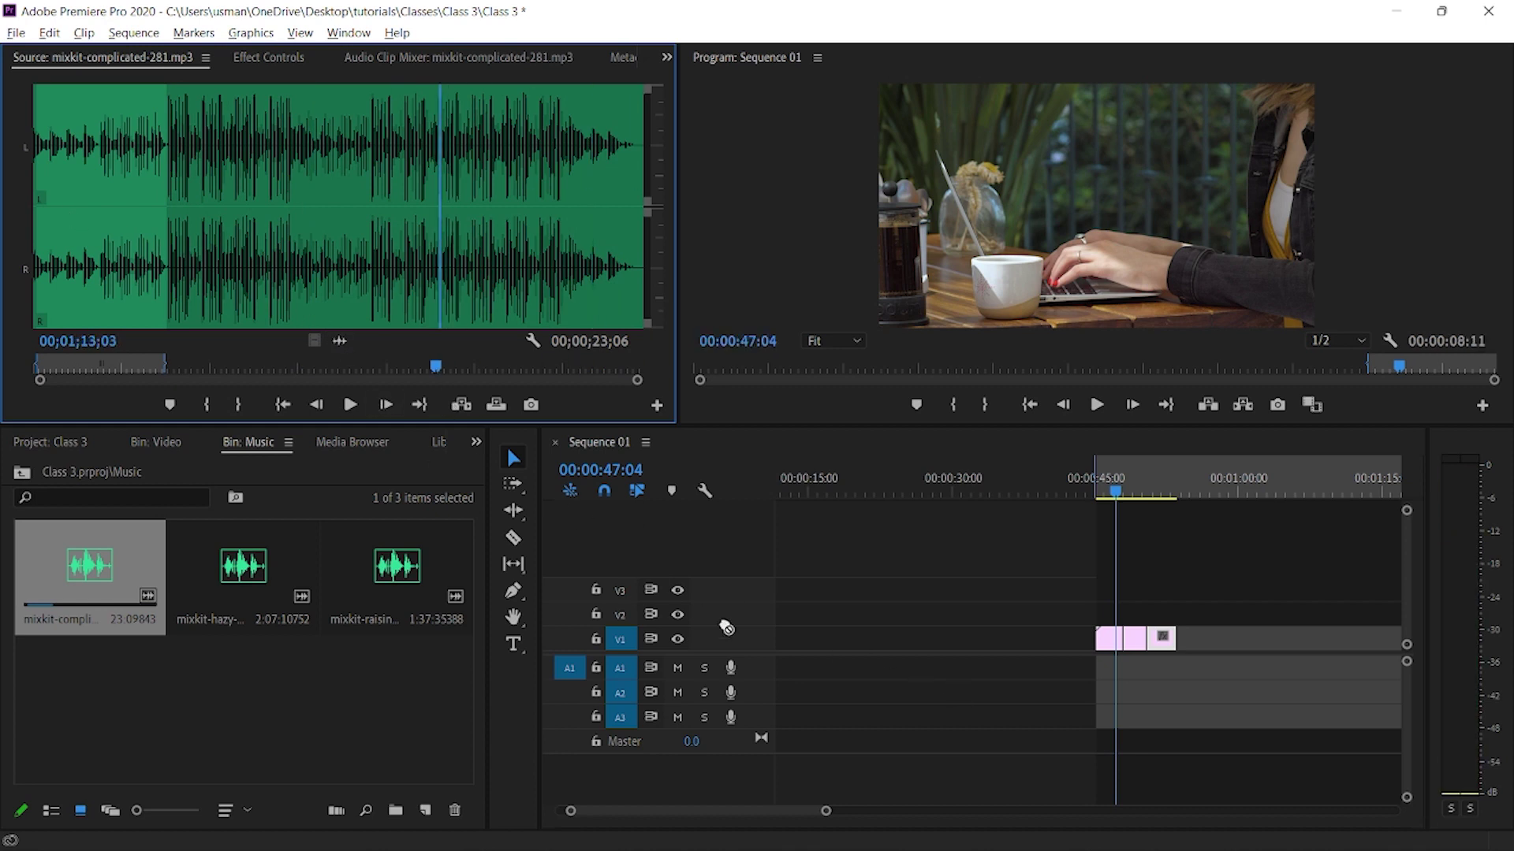
drag(726, 627, 1101, 671)
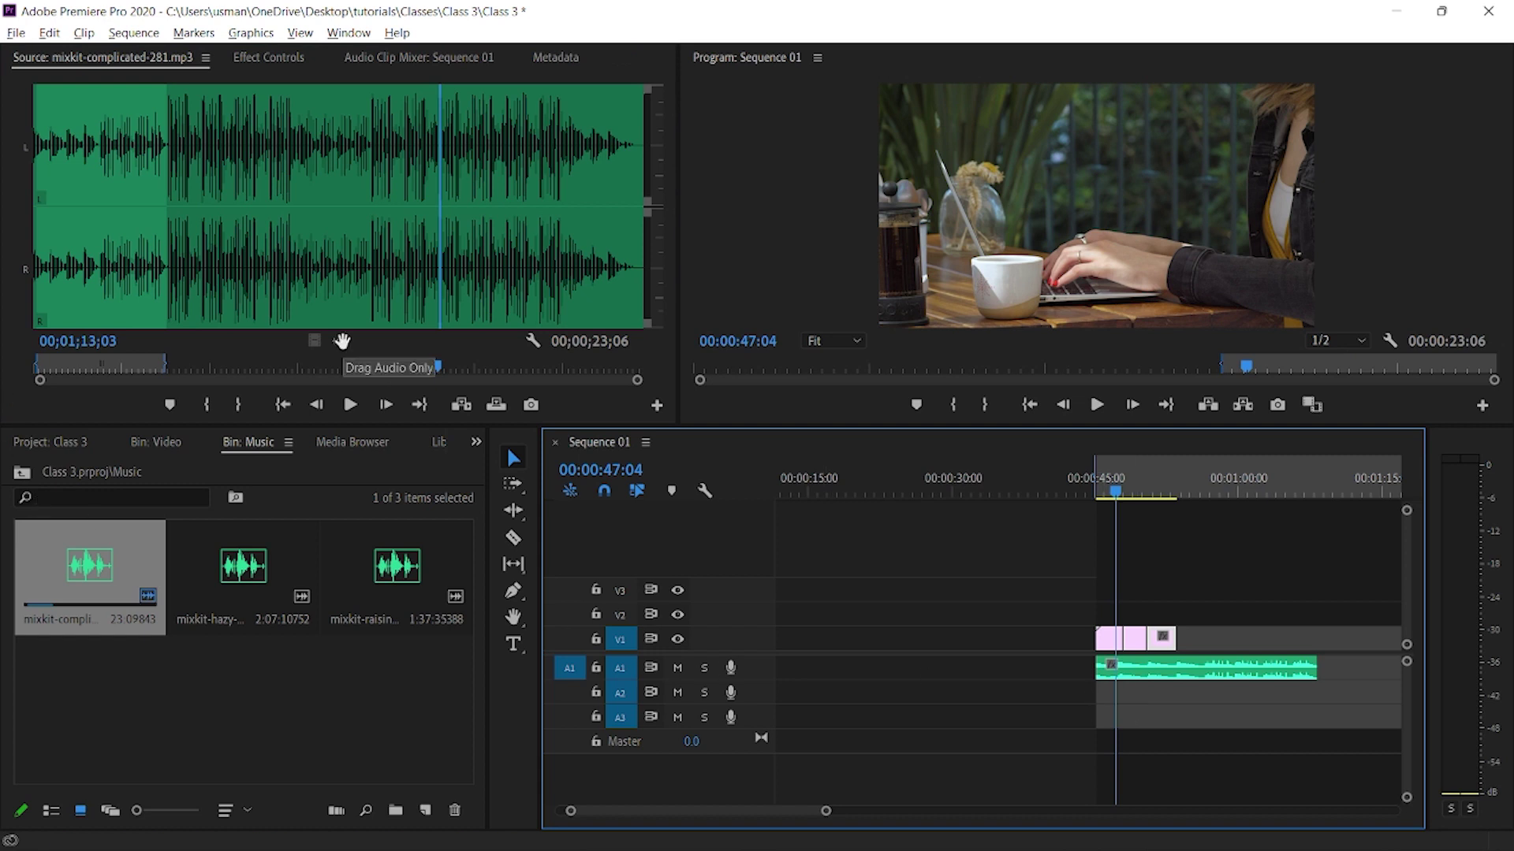
click(98, 176)
key(j)
key(j)
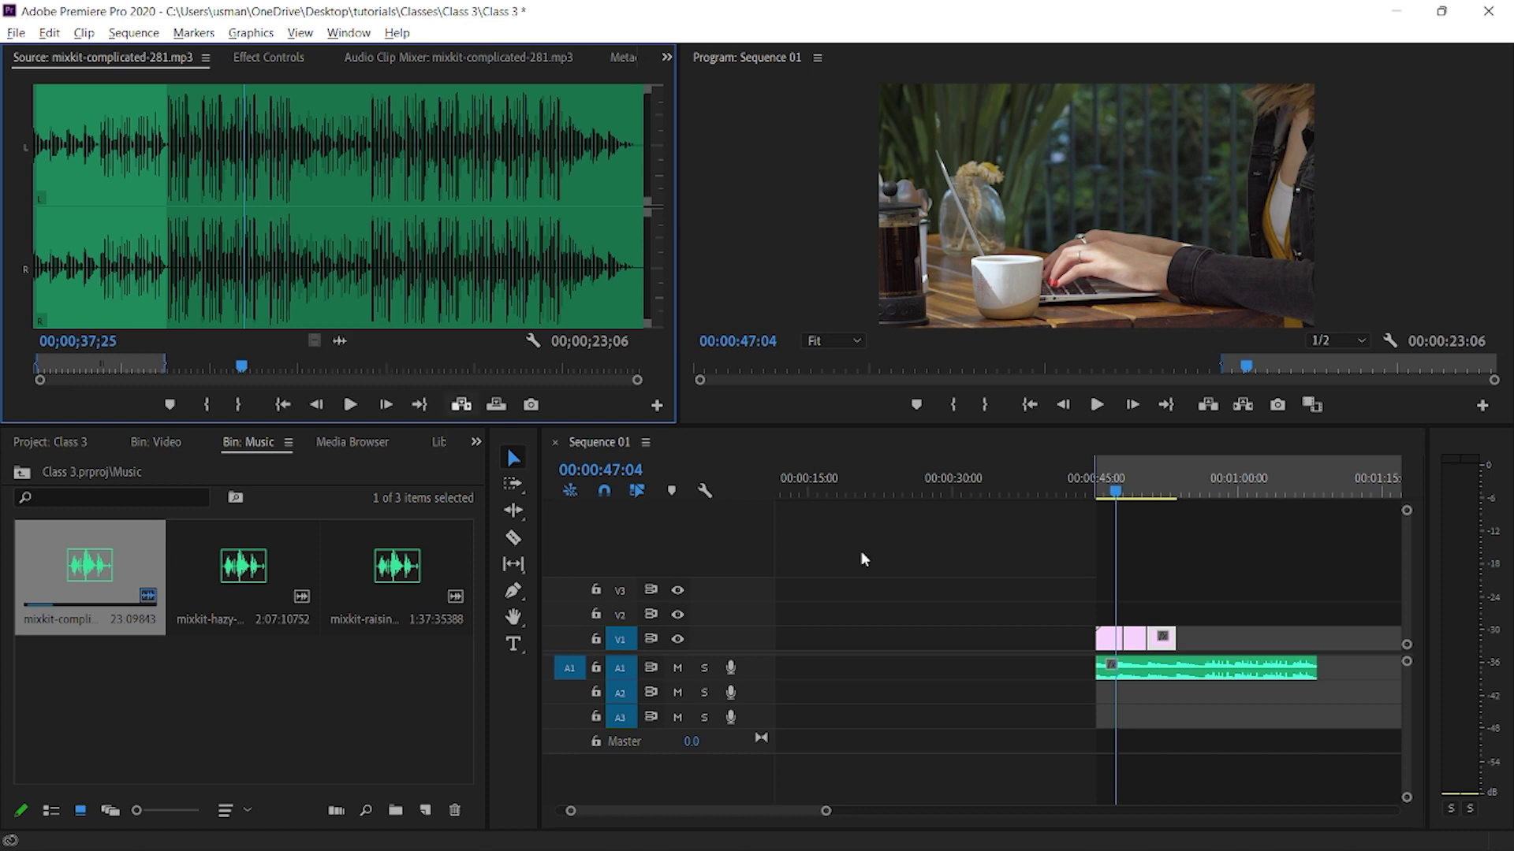
drag(1106, 489, 1100, 489)
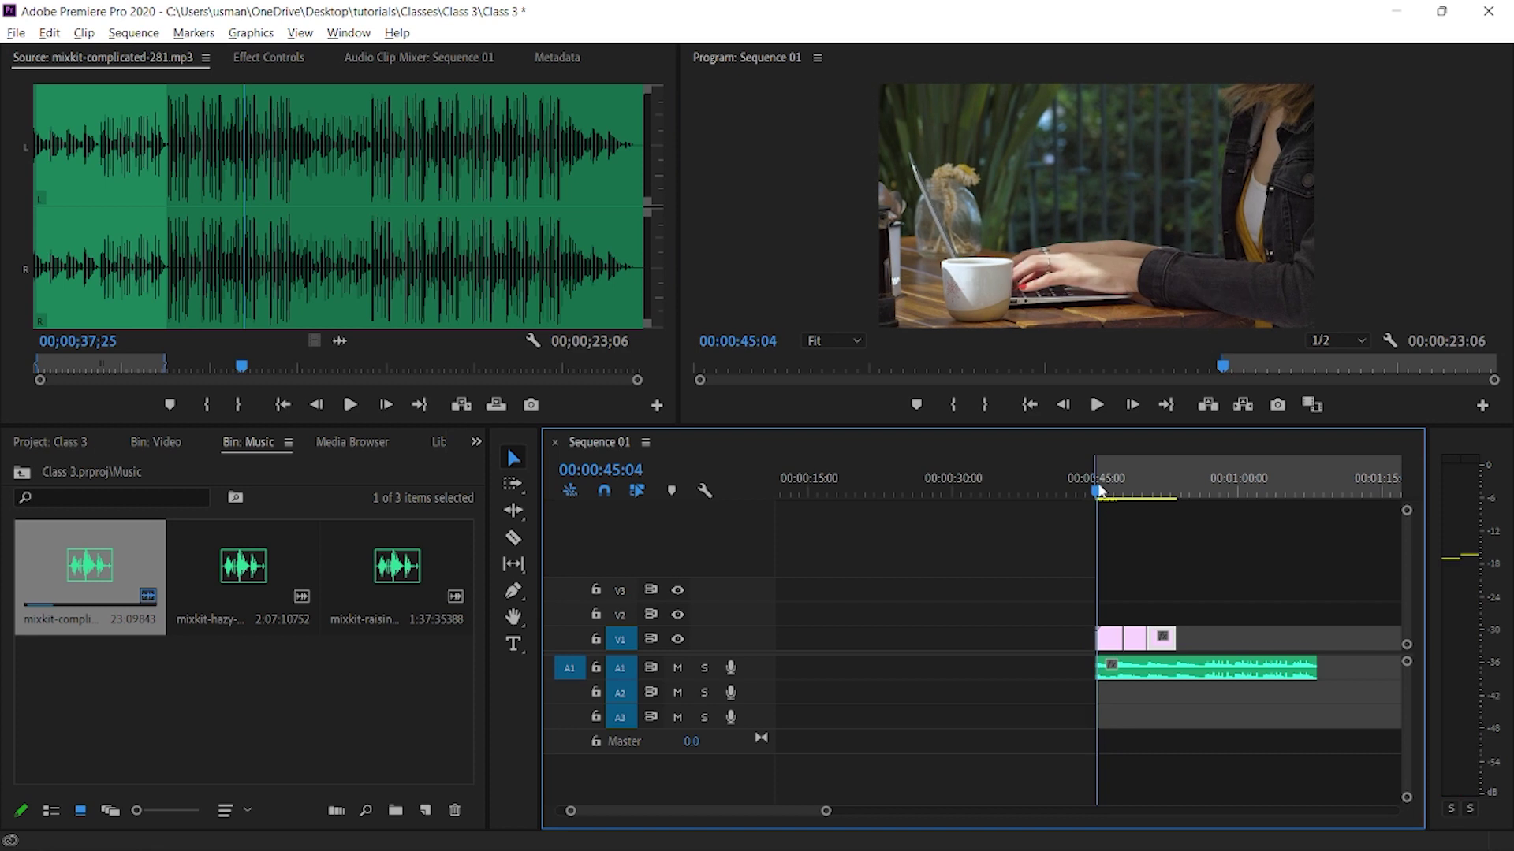
click(830, 261)
key(Tab)
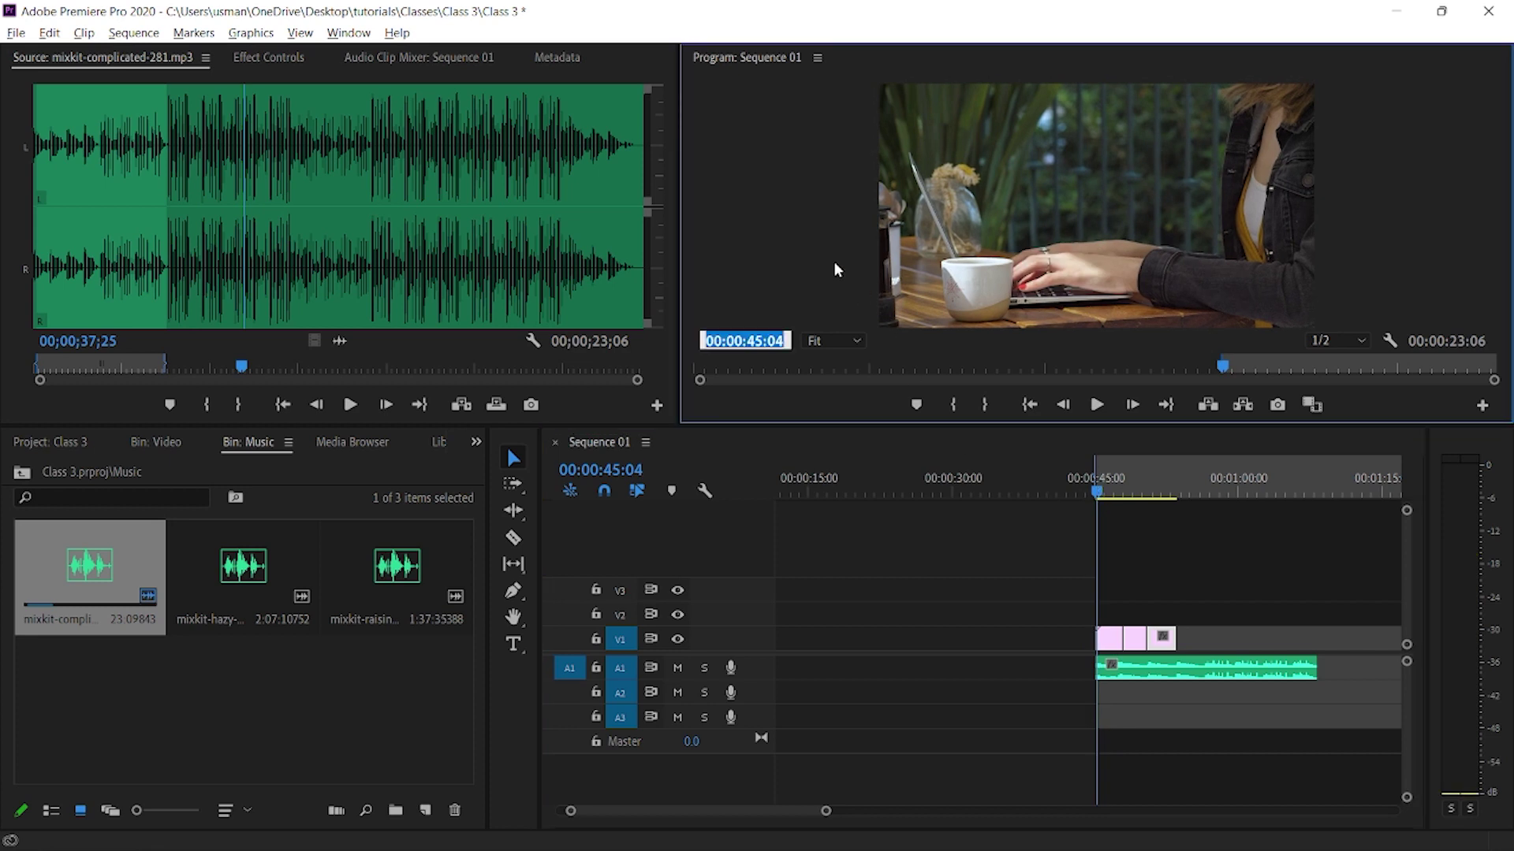
click(1237, 564)
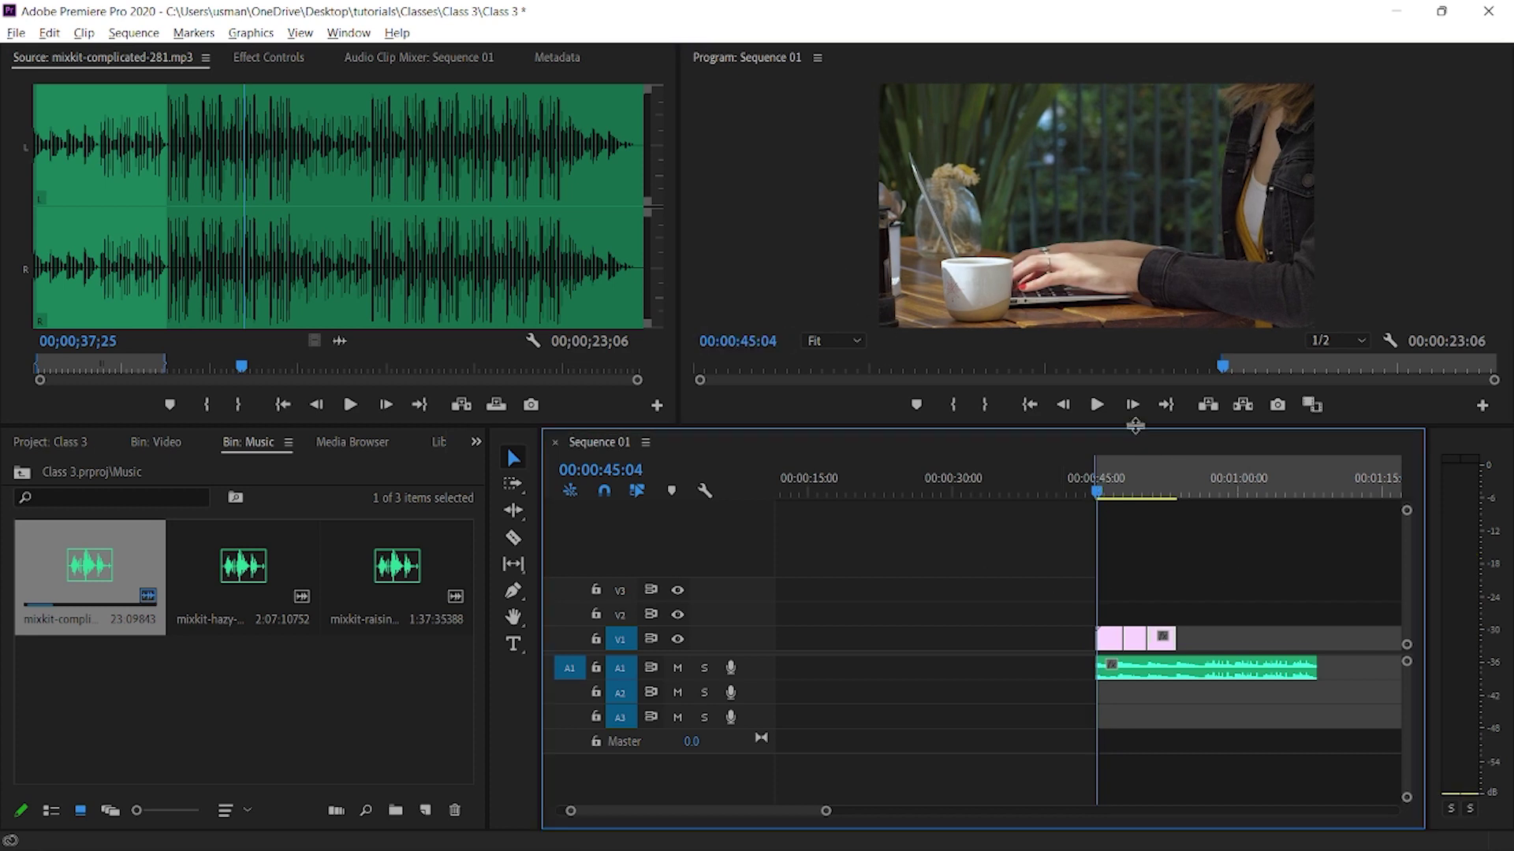
drag(1135, 425, 1135, 518)
key(space)
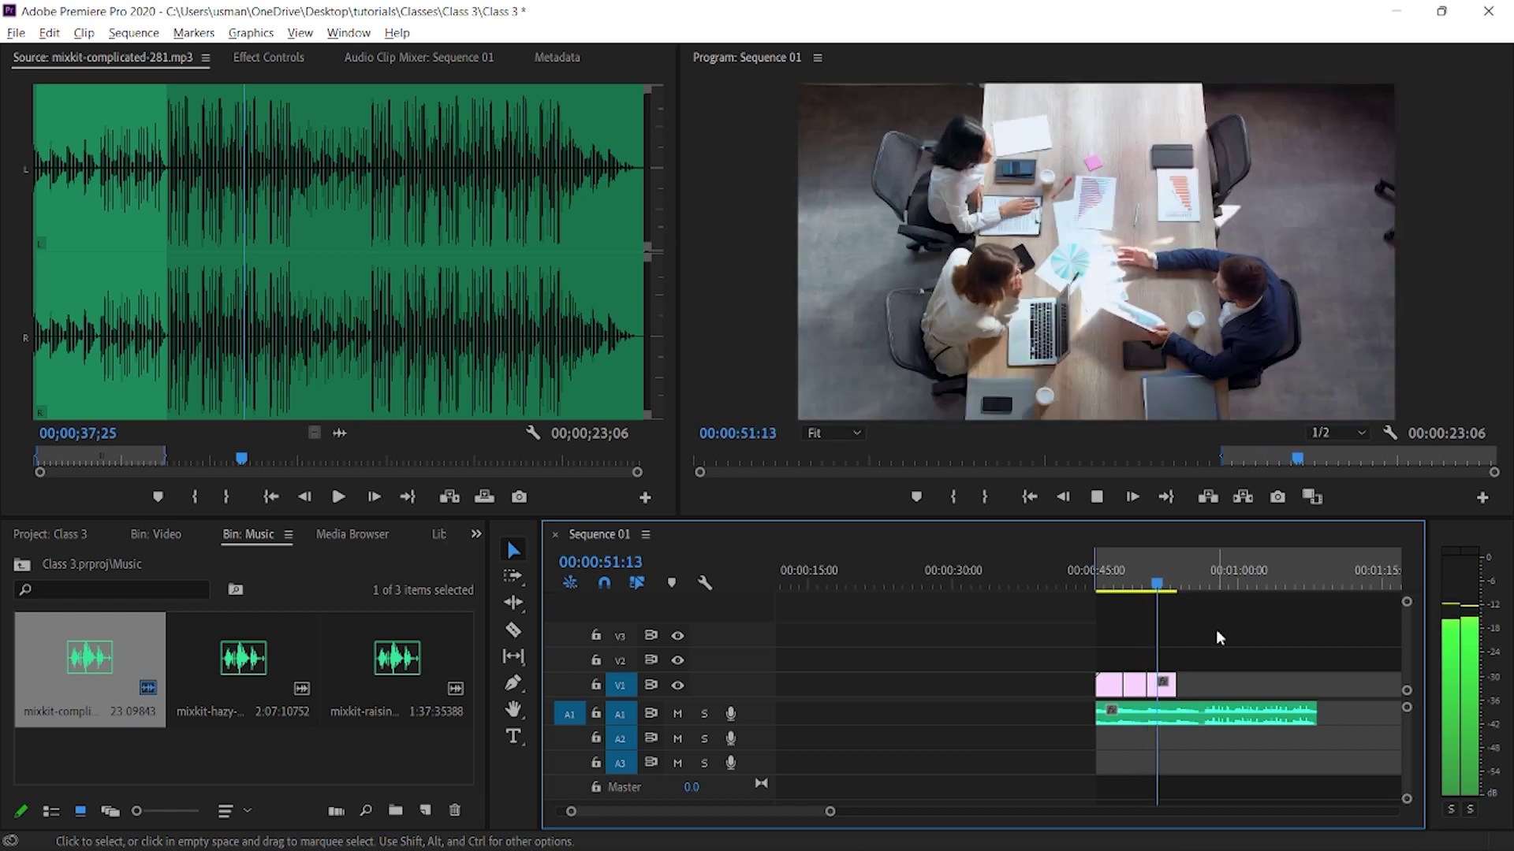
key(space)
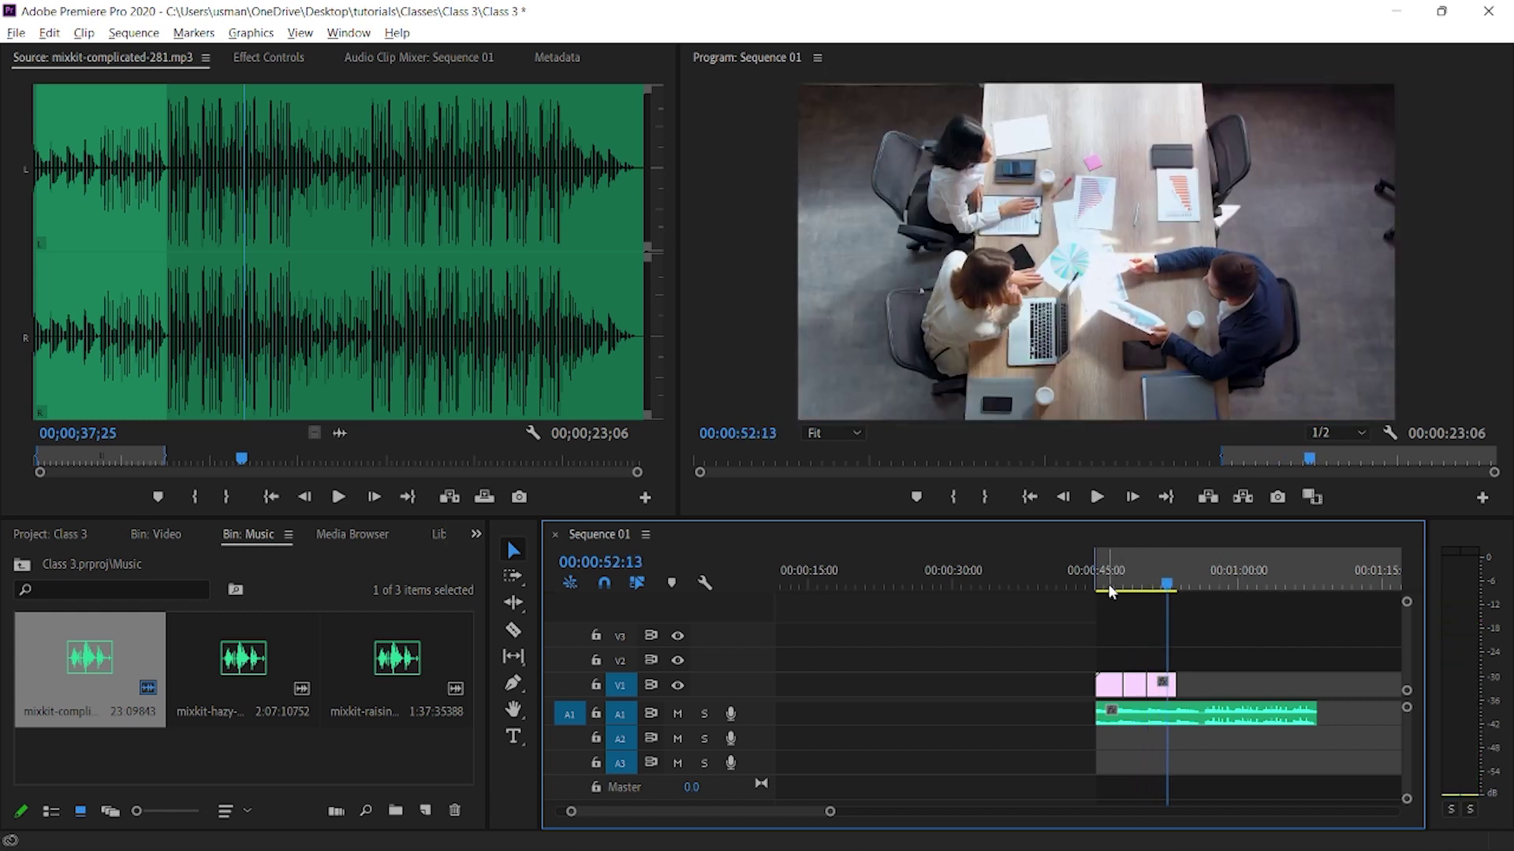
drag(1111, 588, 1093, 588)
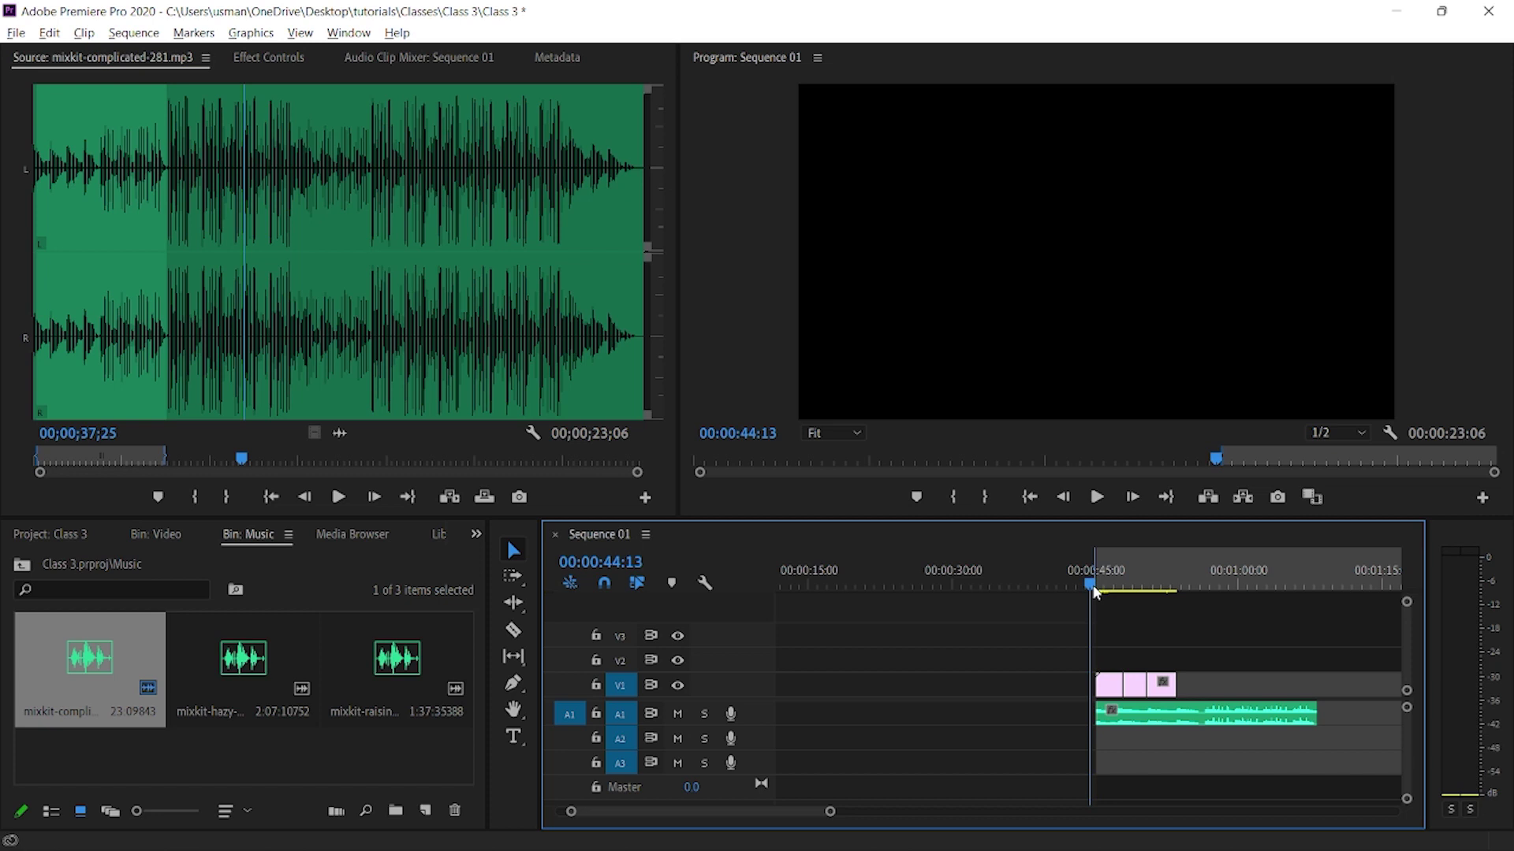
key(space)
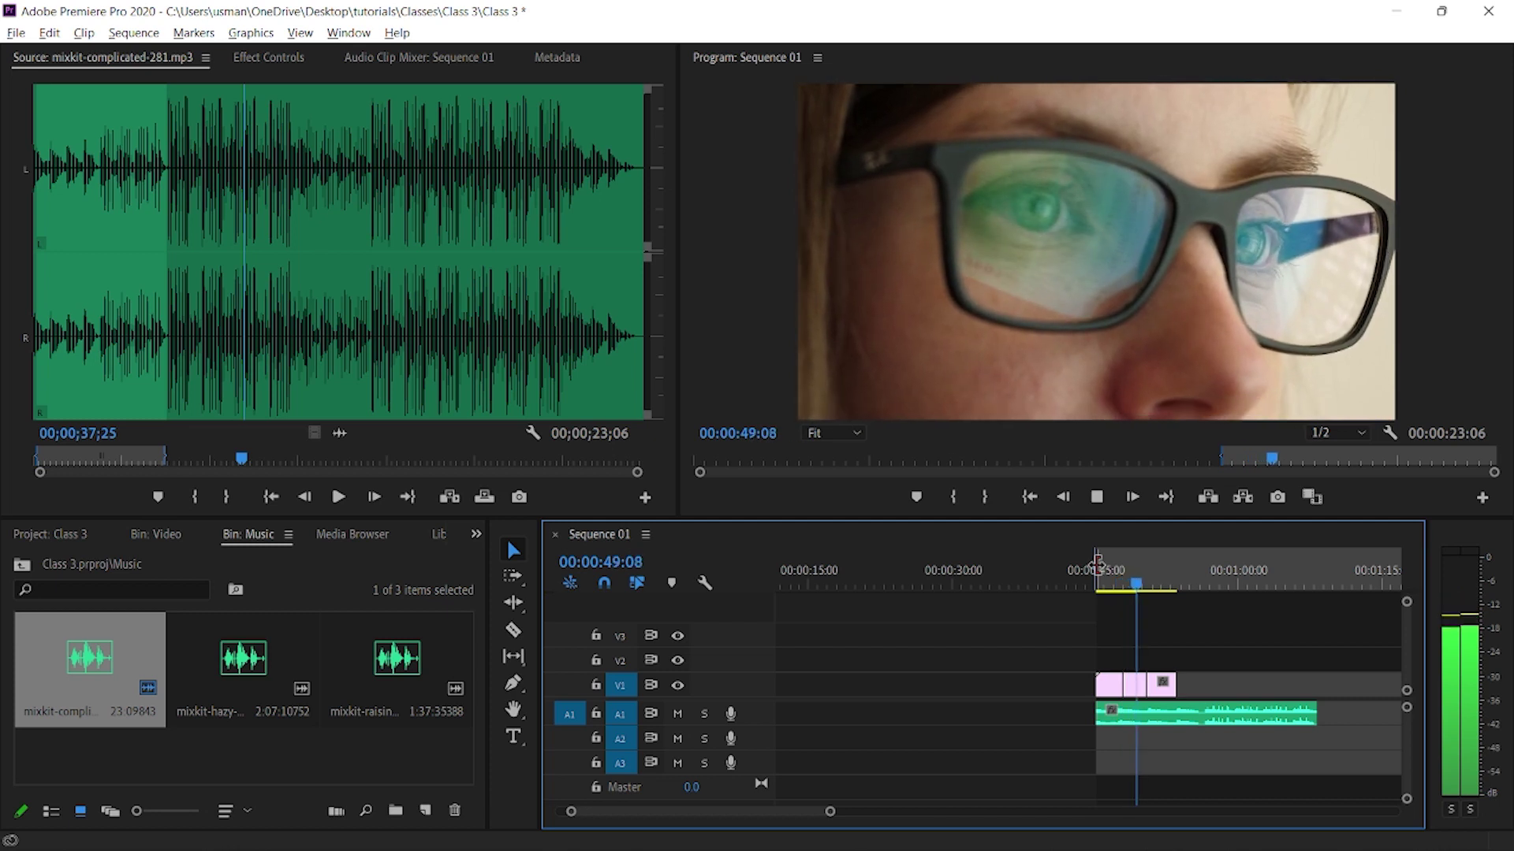
key(space)
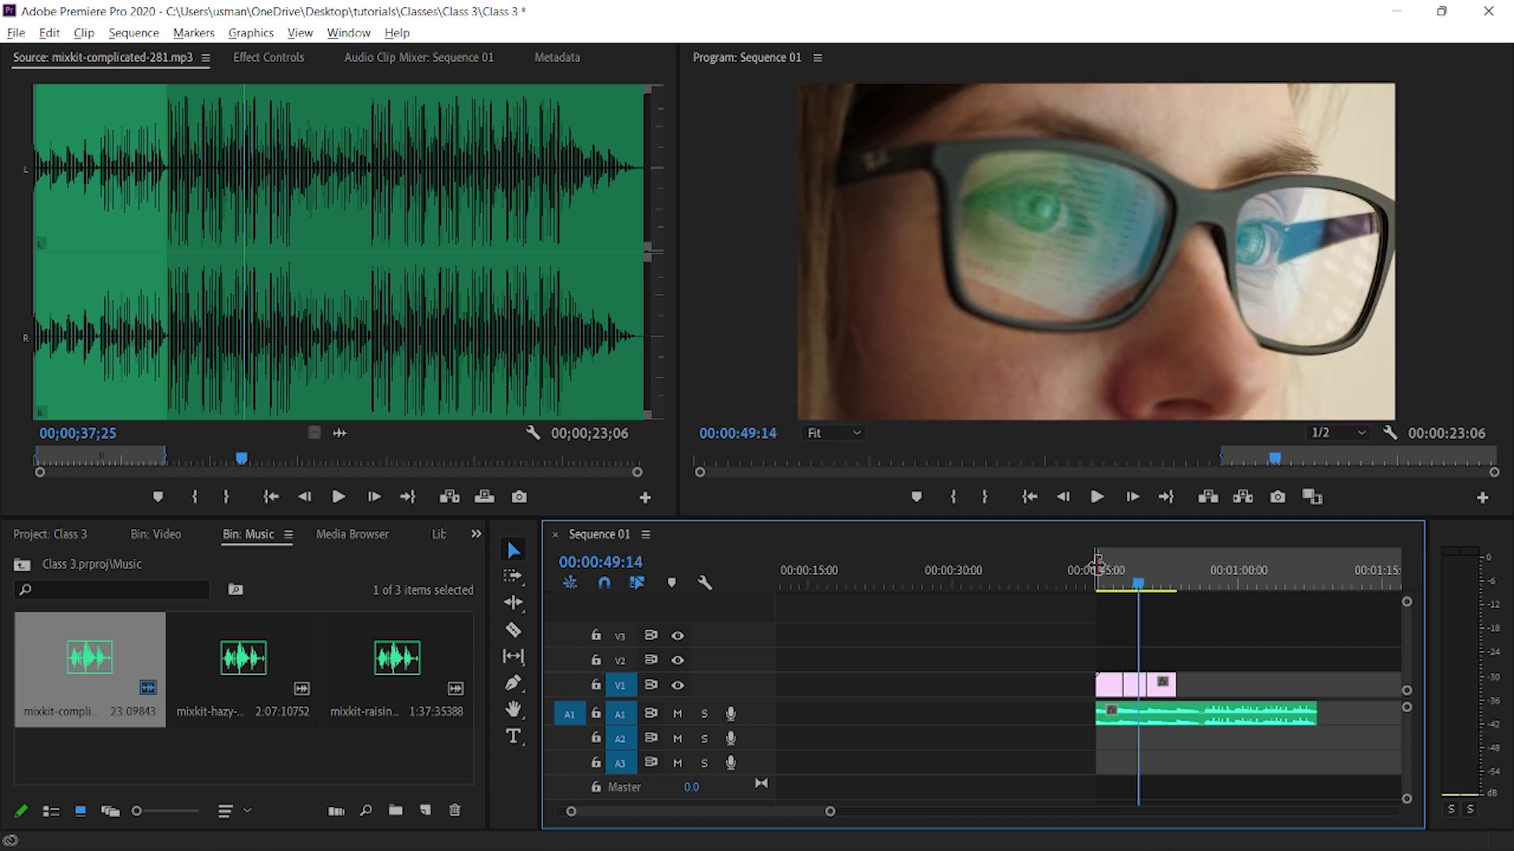
key(=)
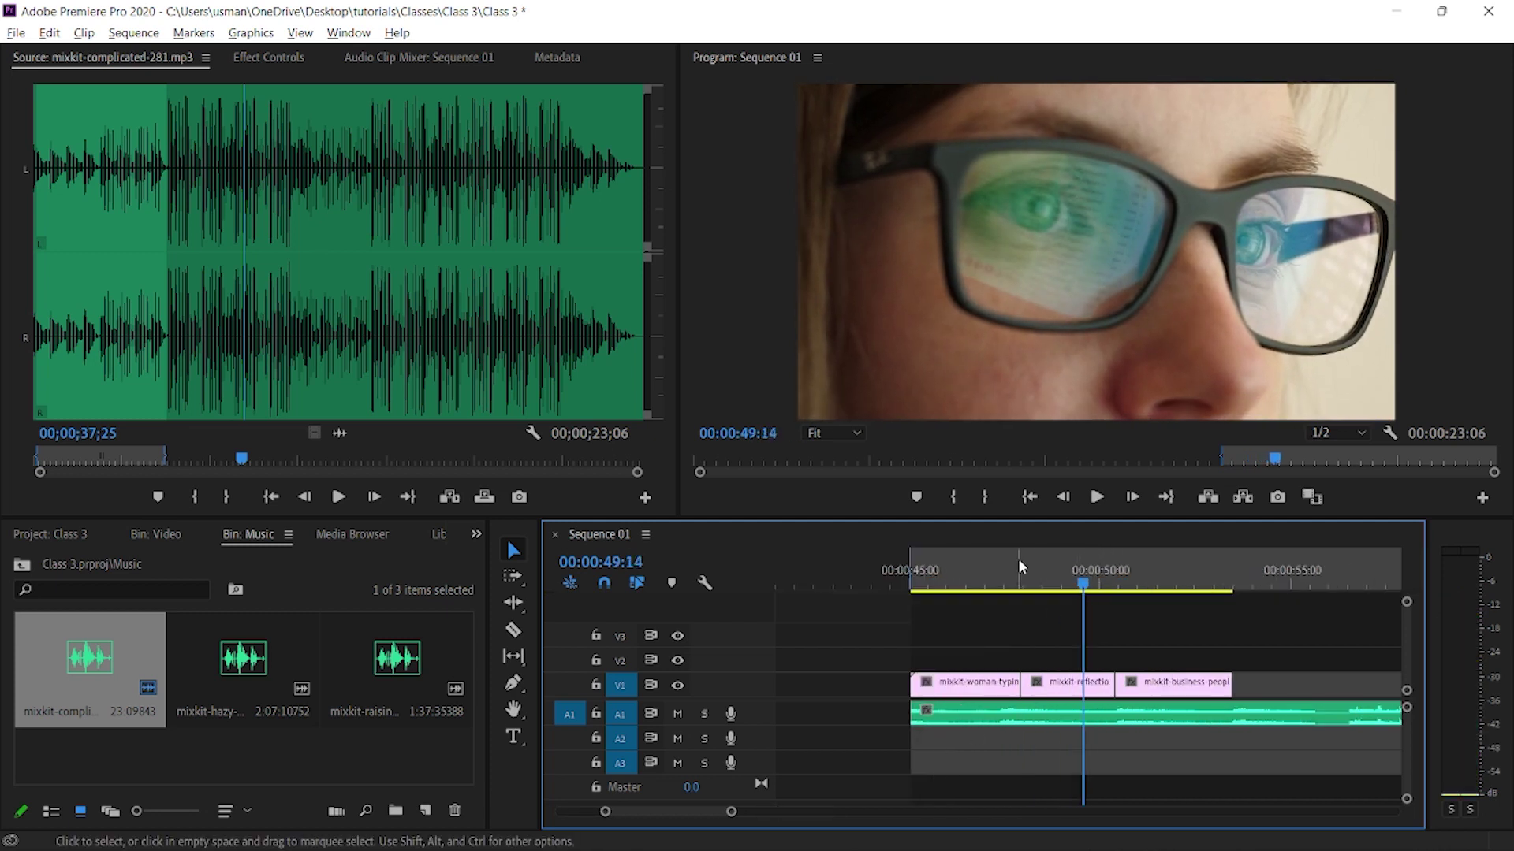
drag(1003, 568, 965, 581)
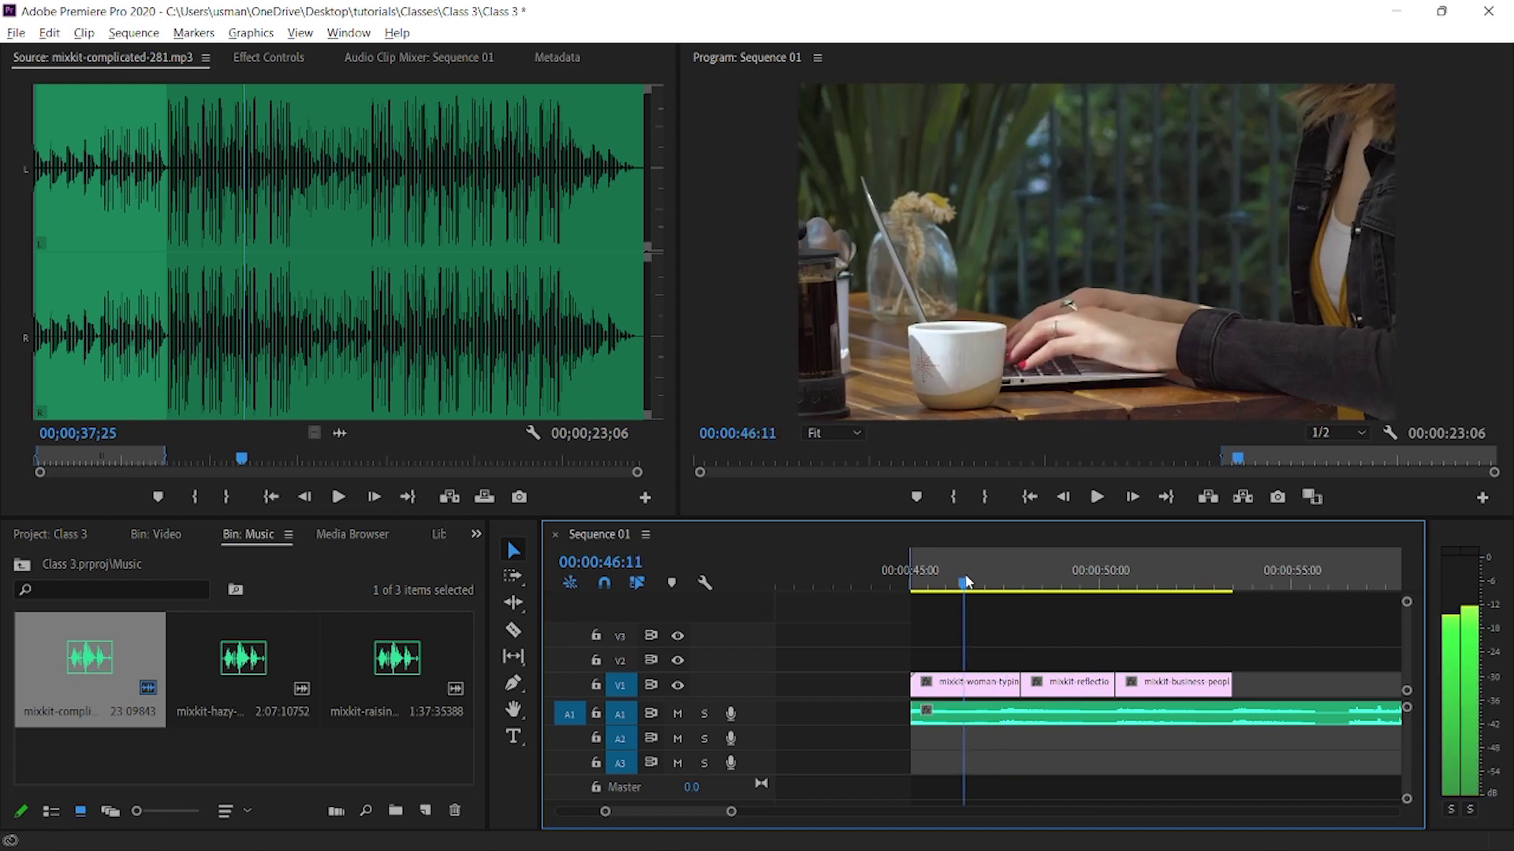
key(space)
key(space)
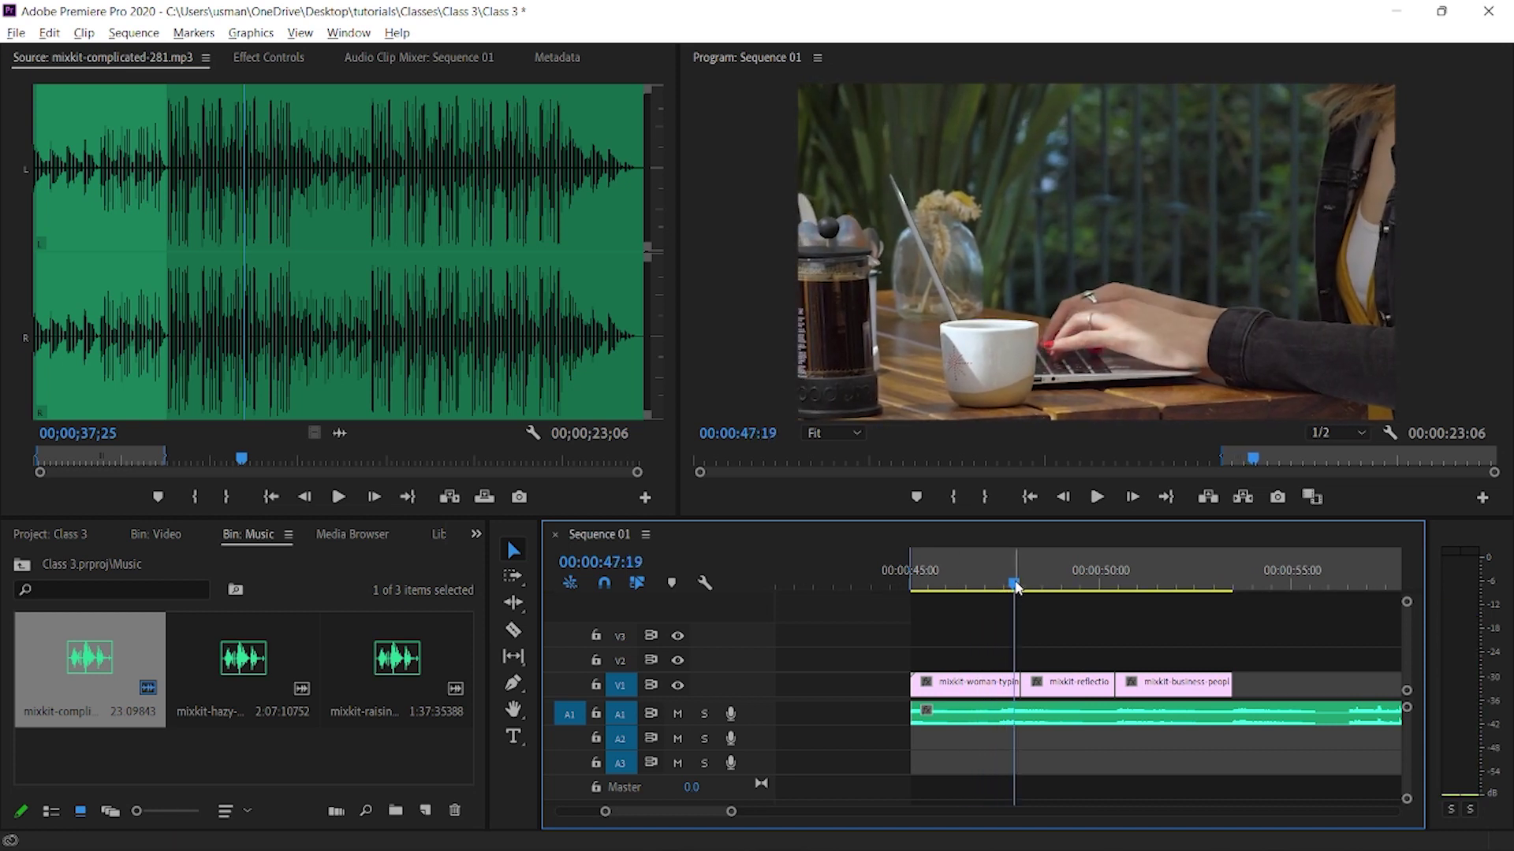
drag(1015, 588, 1003, 587)
key(space)
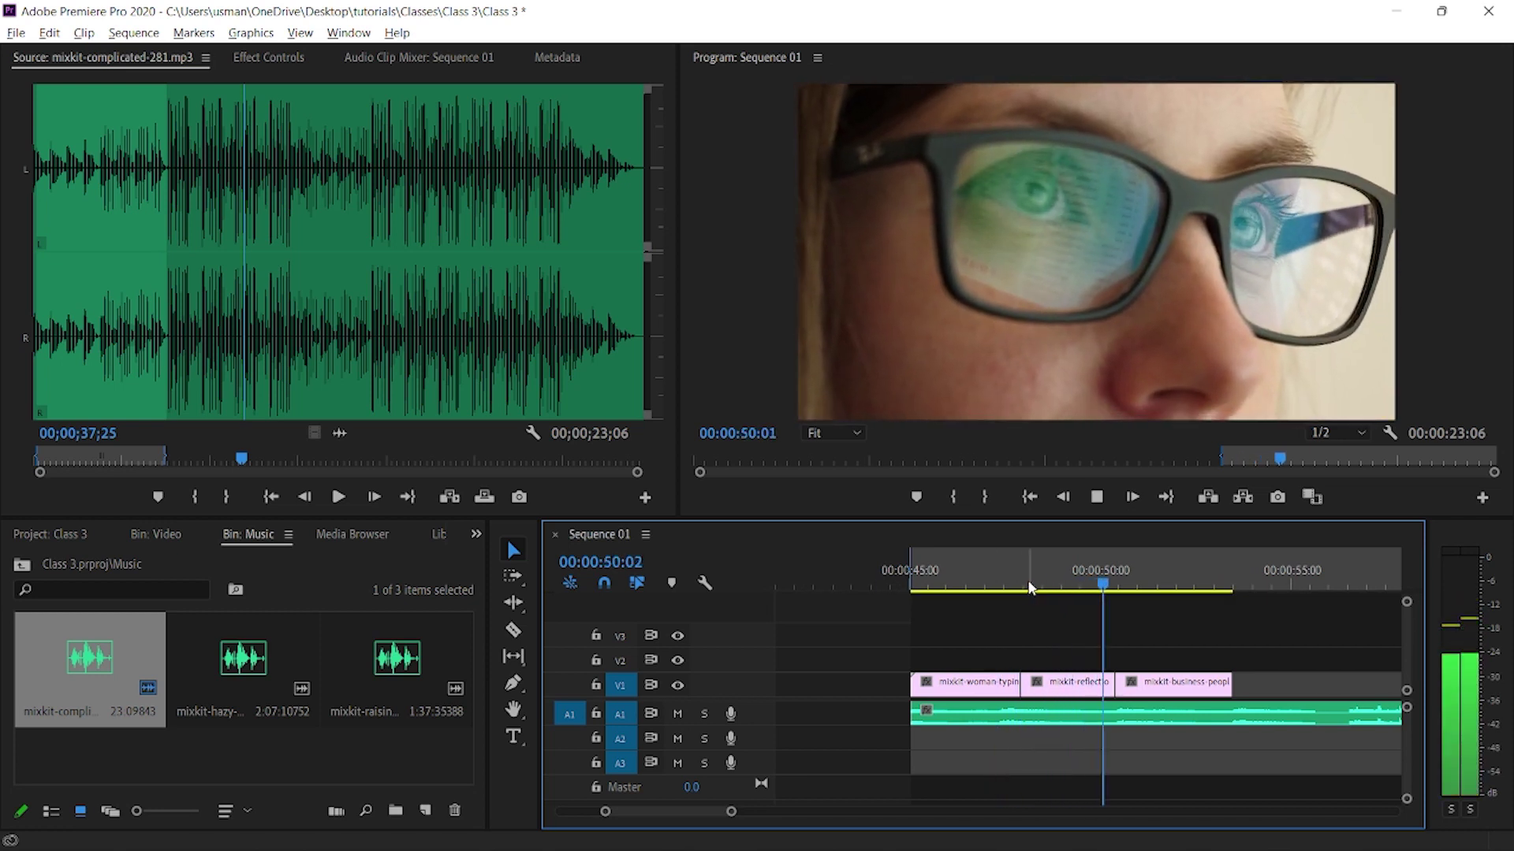
key(space)
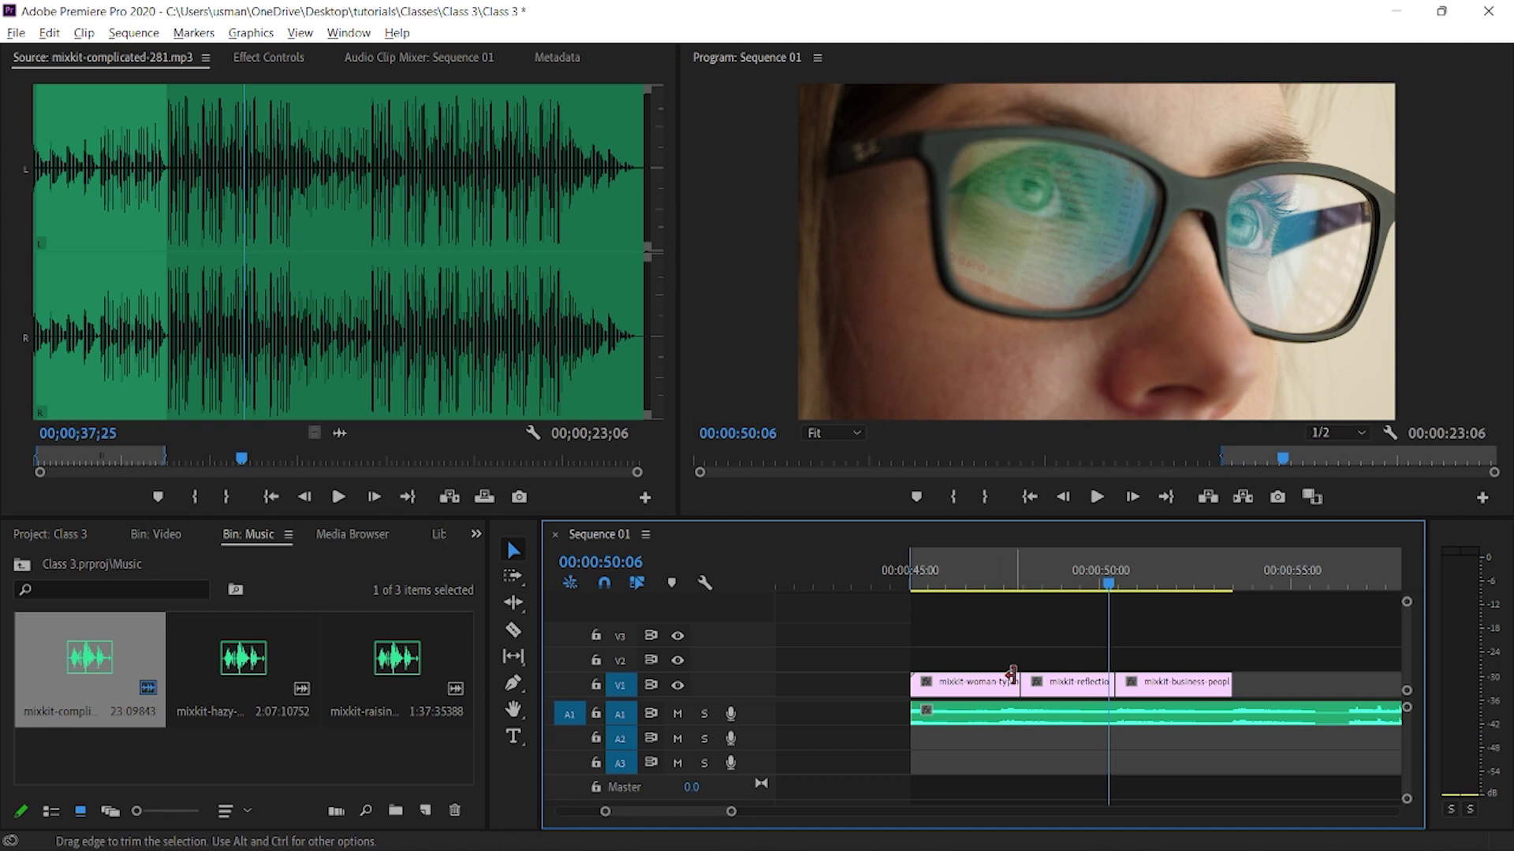
- Move the cut between the typing and glasses clips earlier, then play the sequence from the start
drag(1016, 681, 1005, 681)
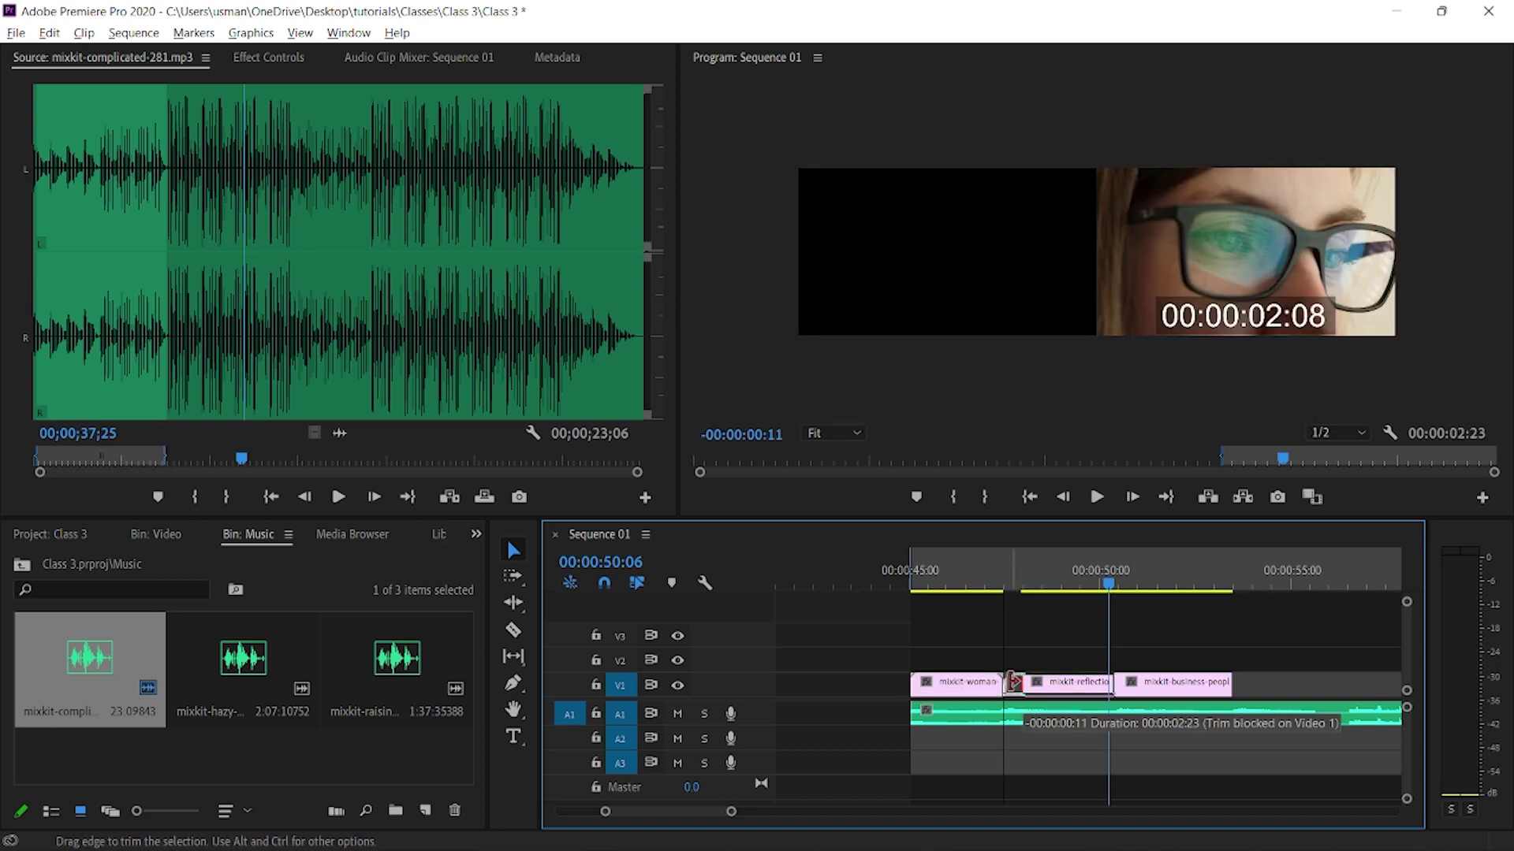
drag(921, 569, 910, 570)
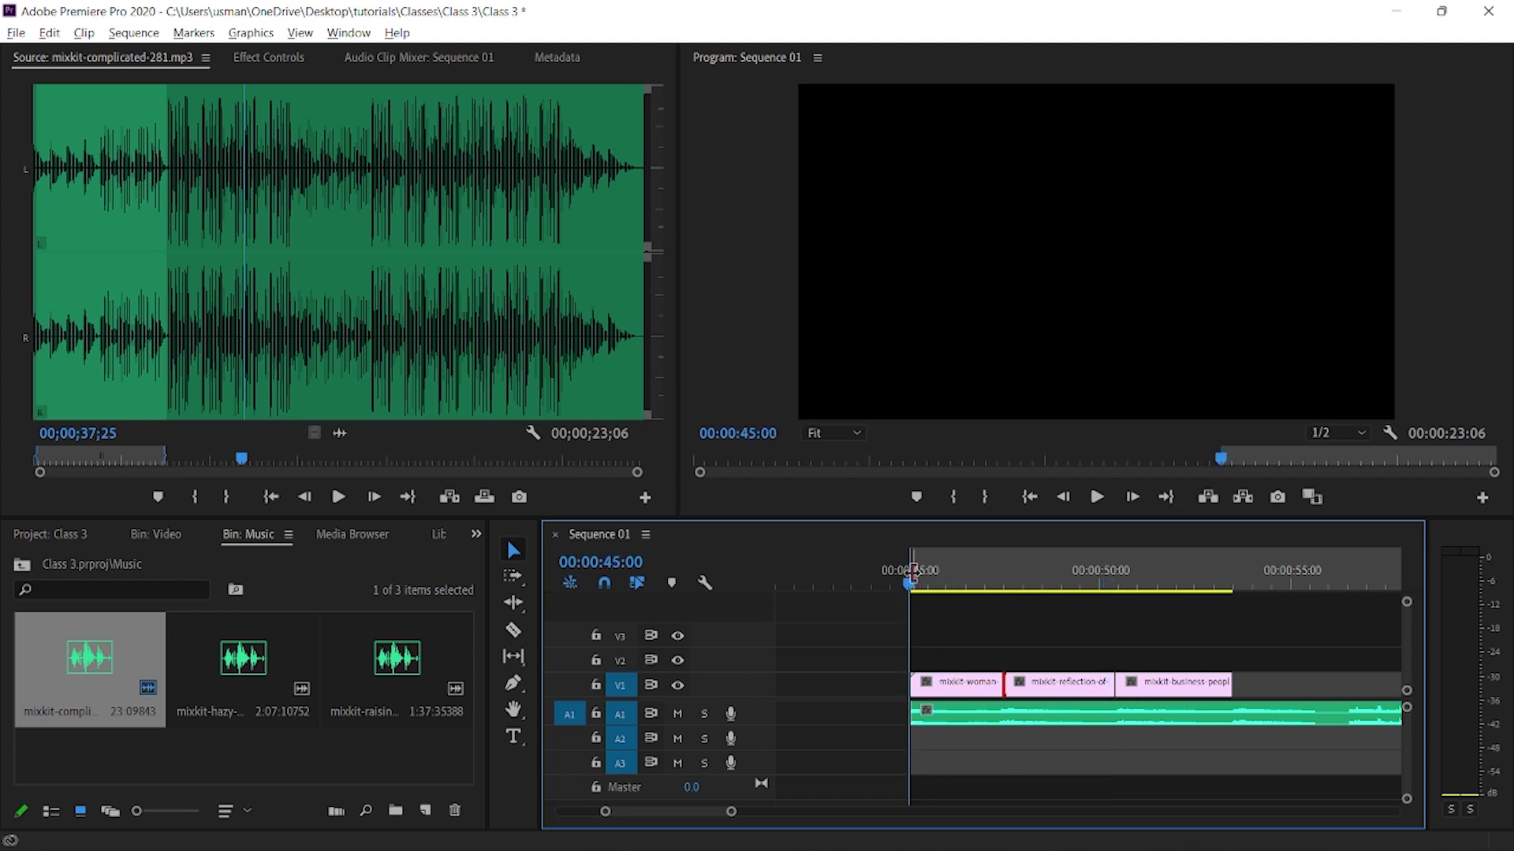
key(space)
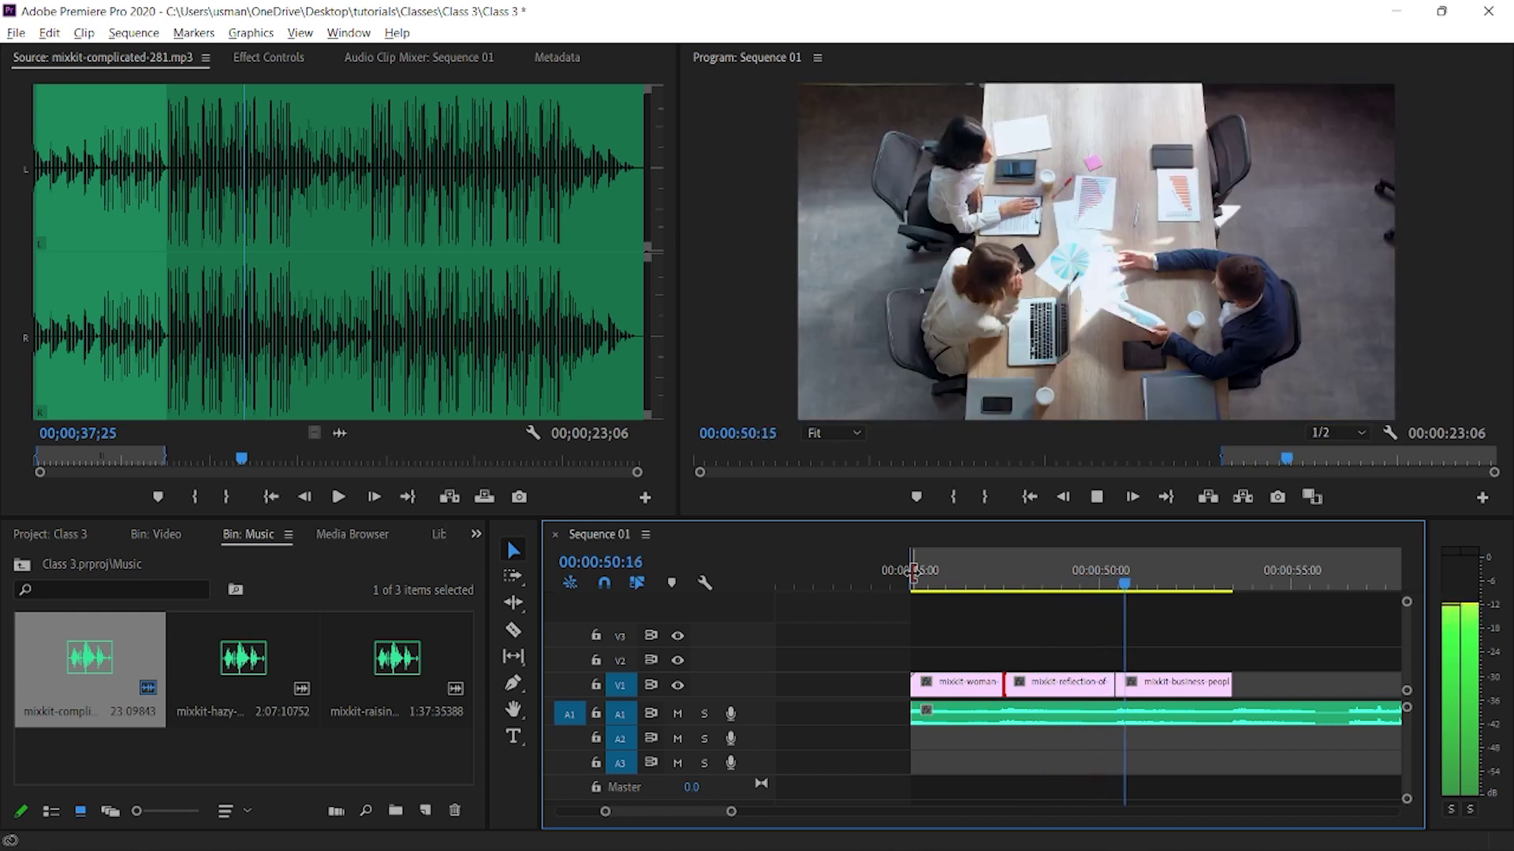
key(space)
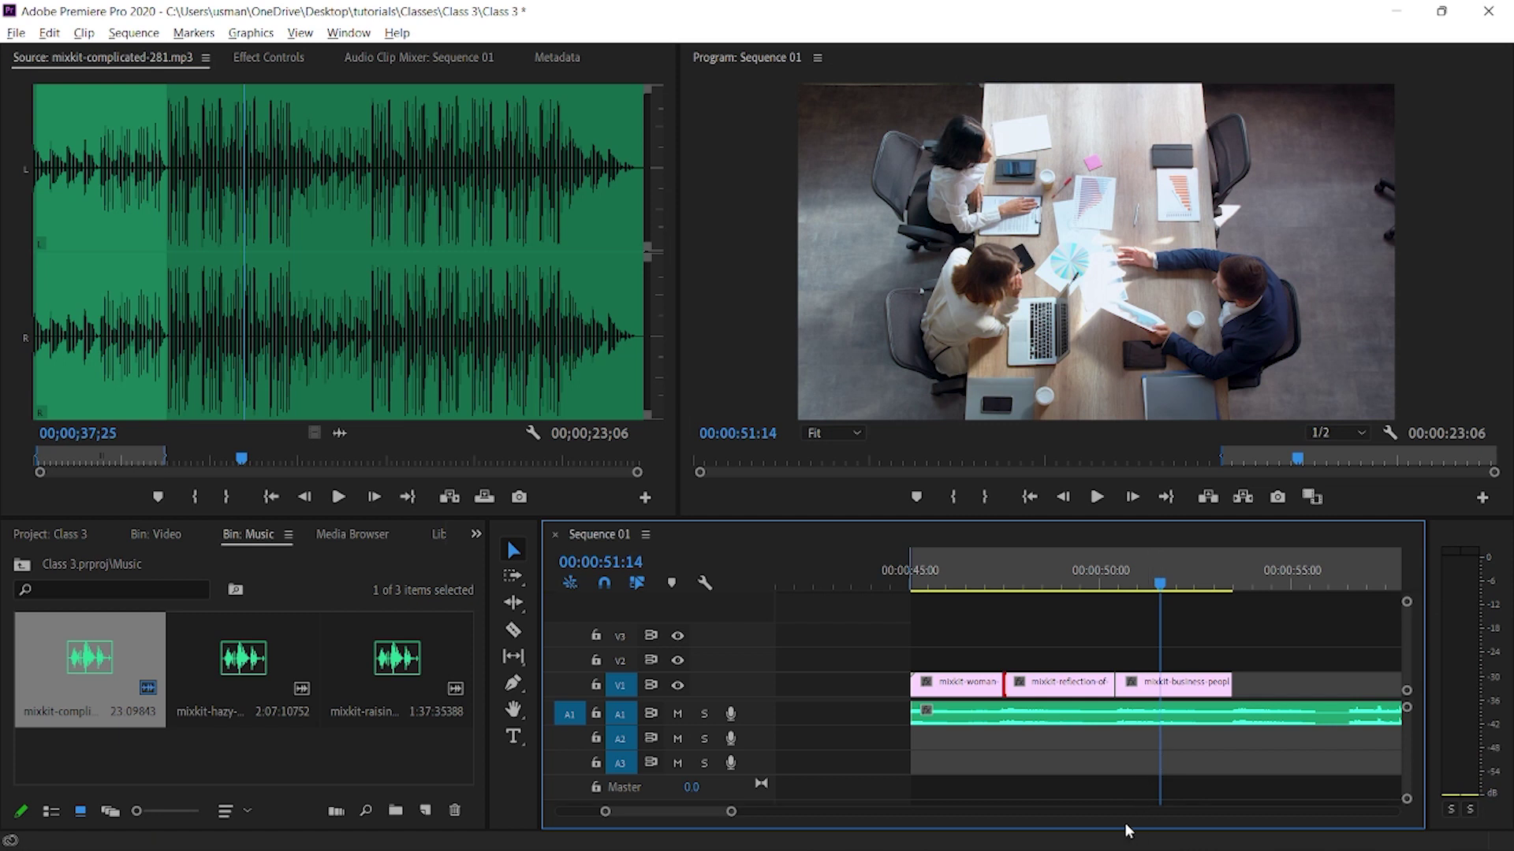
- Save the project, split the A1 music where the video ends, and delete the leftover tail
key(c)
key(ctrl+s)
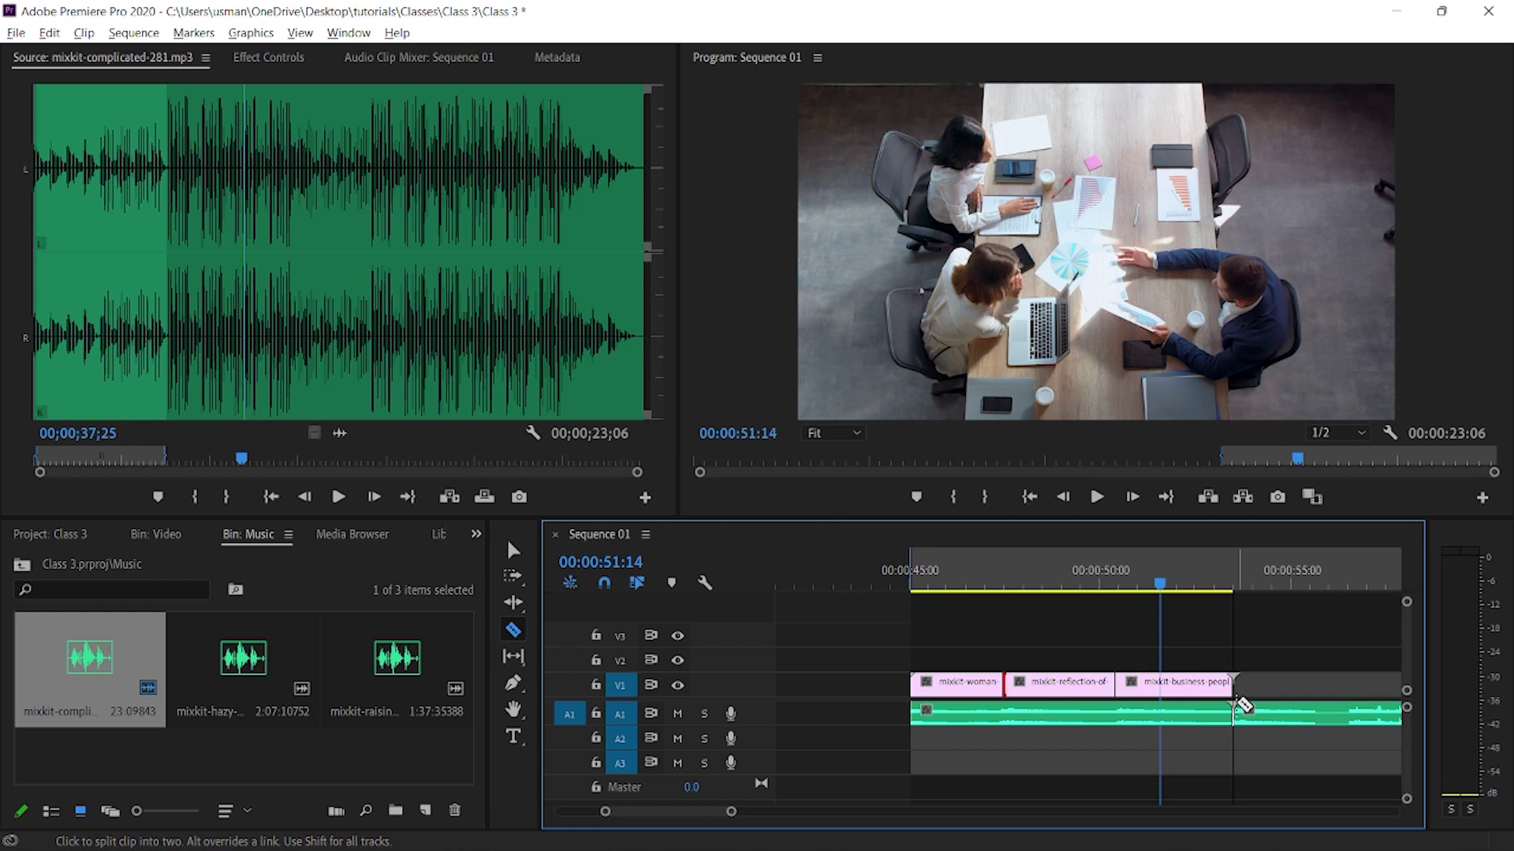
click(1235, 714)
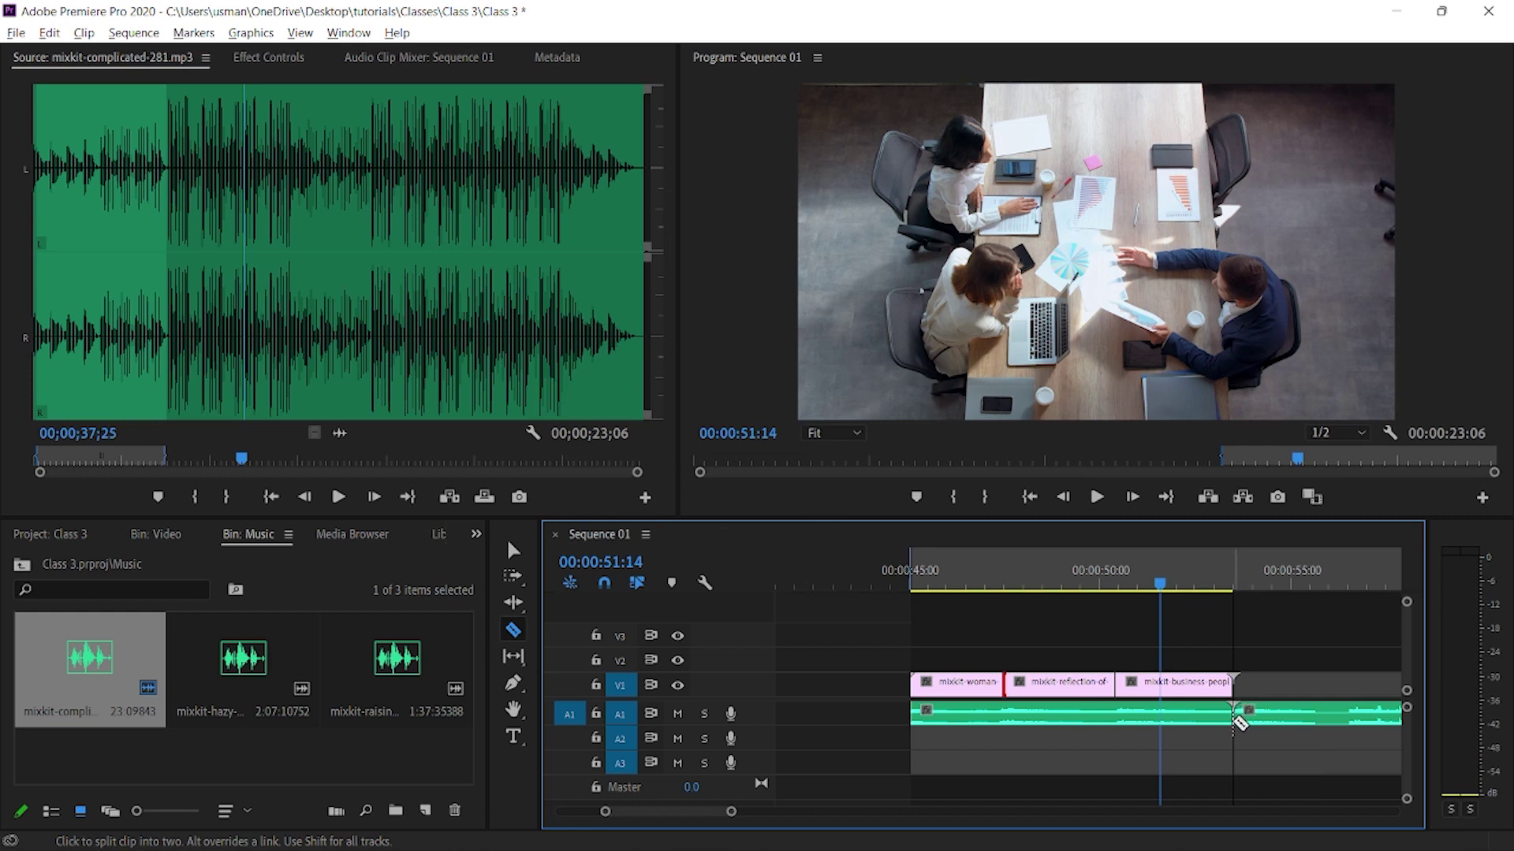
key(v)
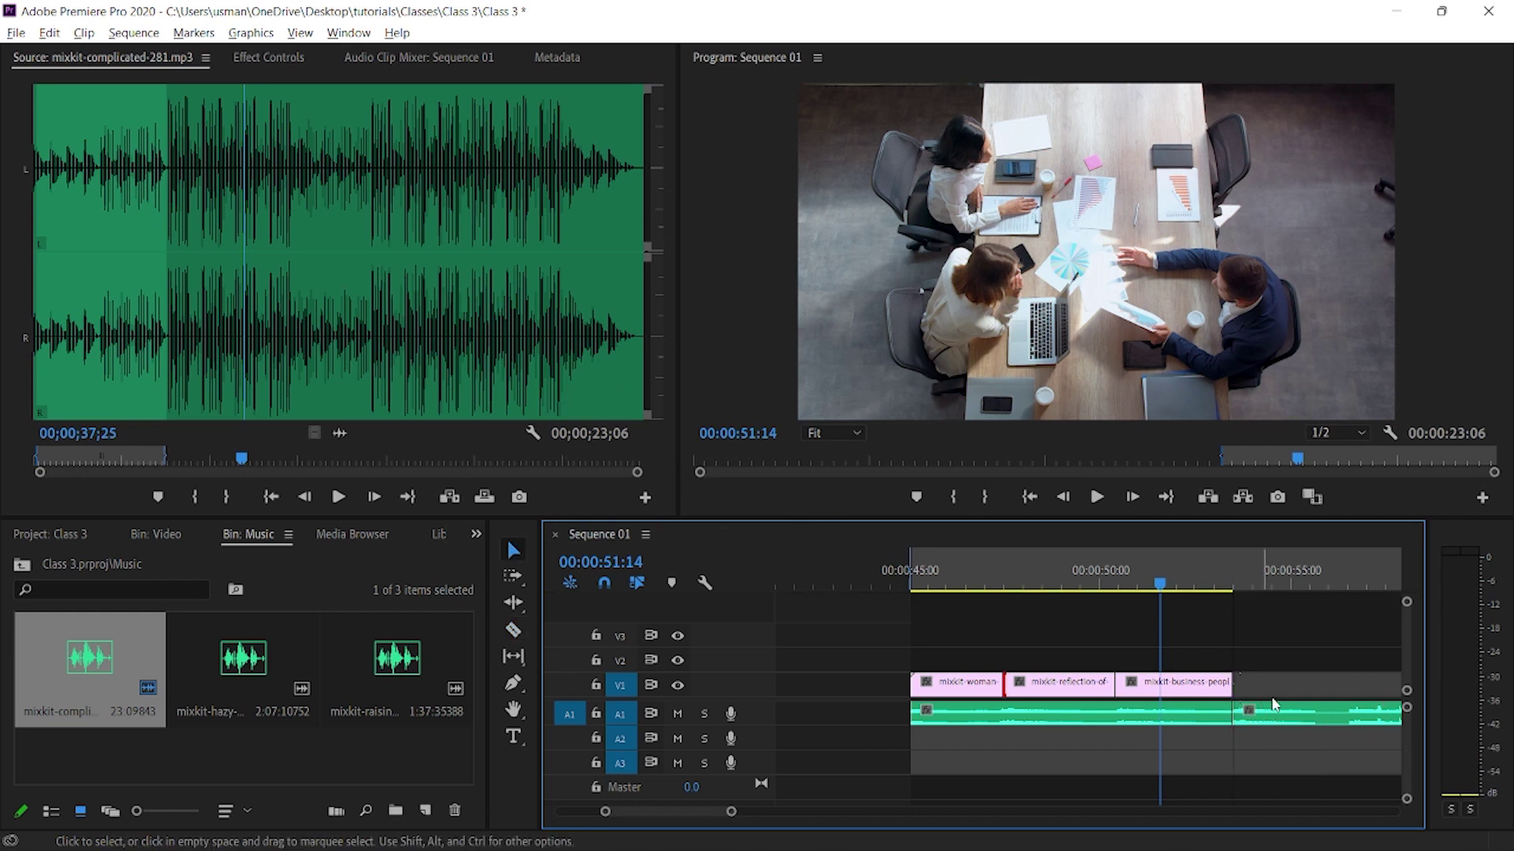
click(1284, 710)
key(Delete)
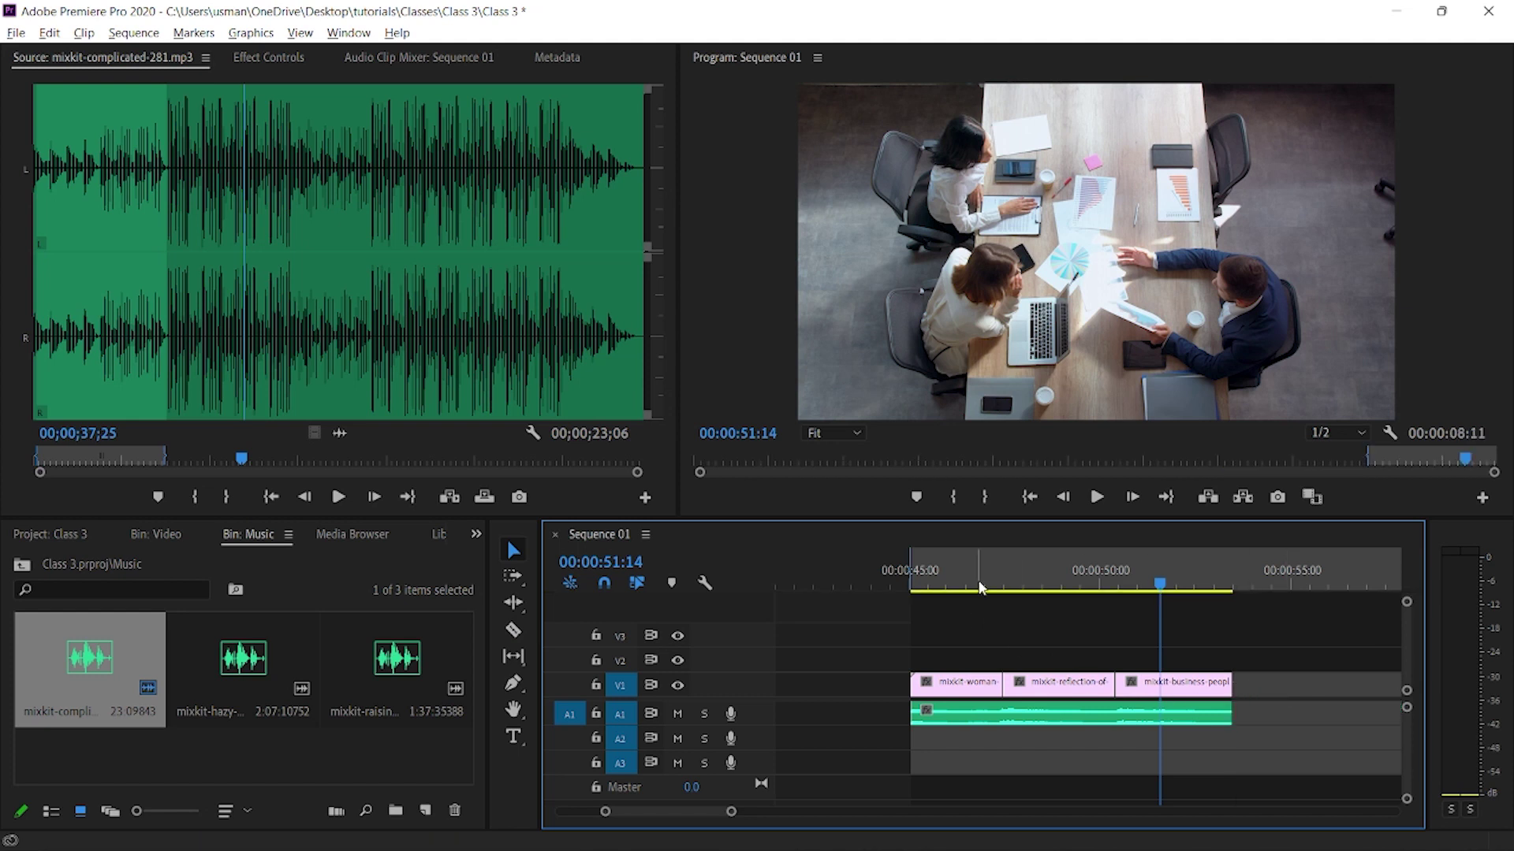
drag(944, 566, 903, 566)
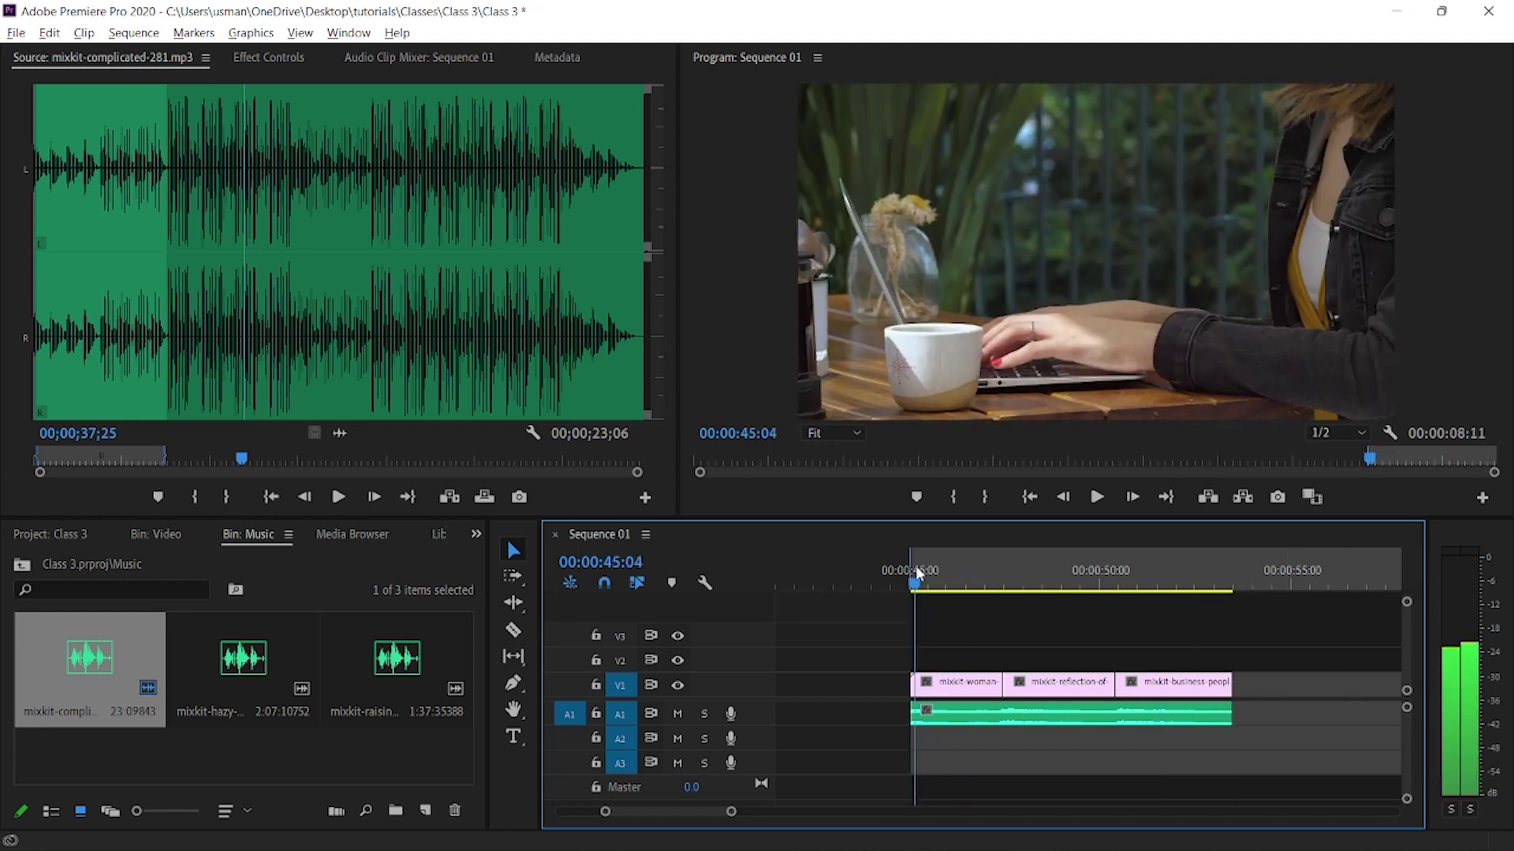
- Play Sequence 01 through and stop to review the edit
key(space)
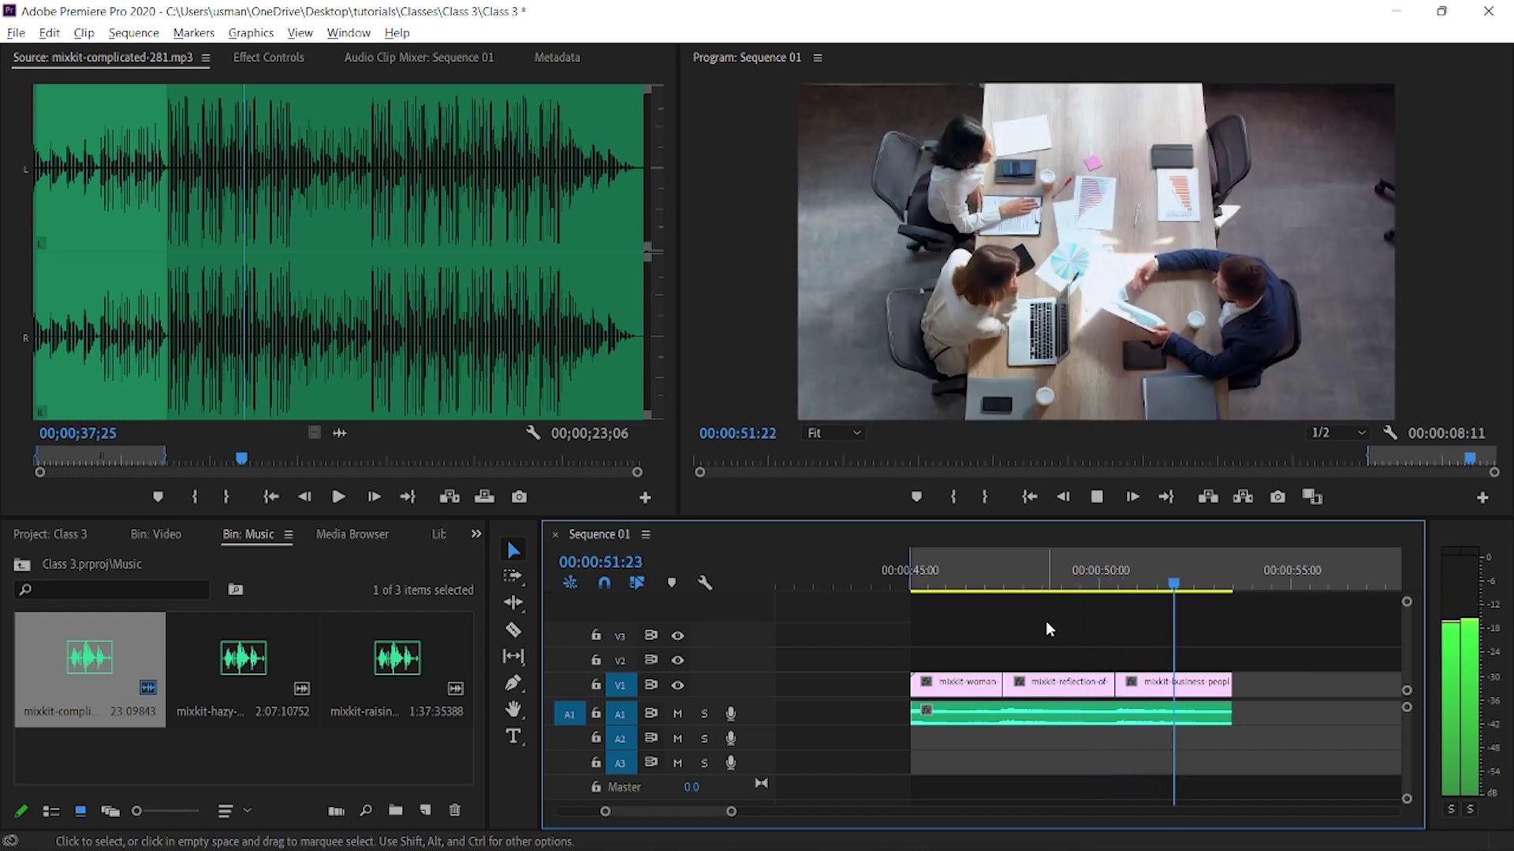
key(space)
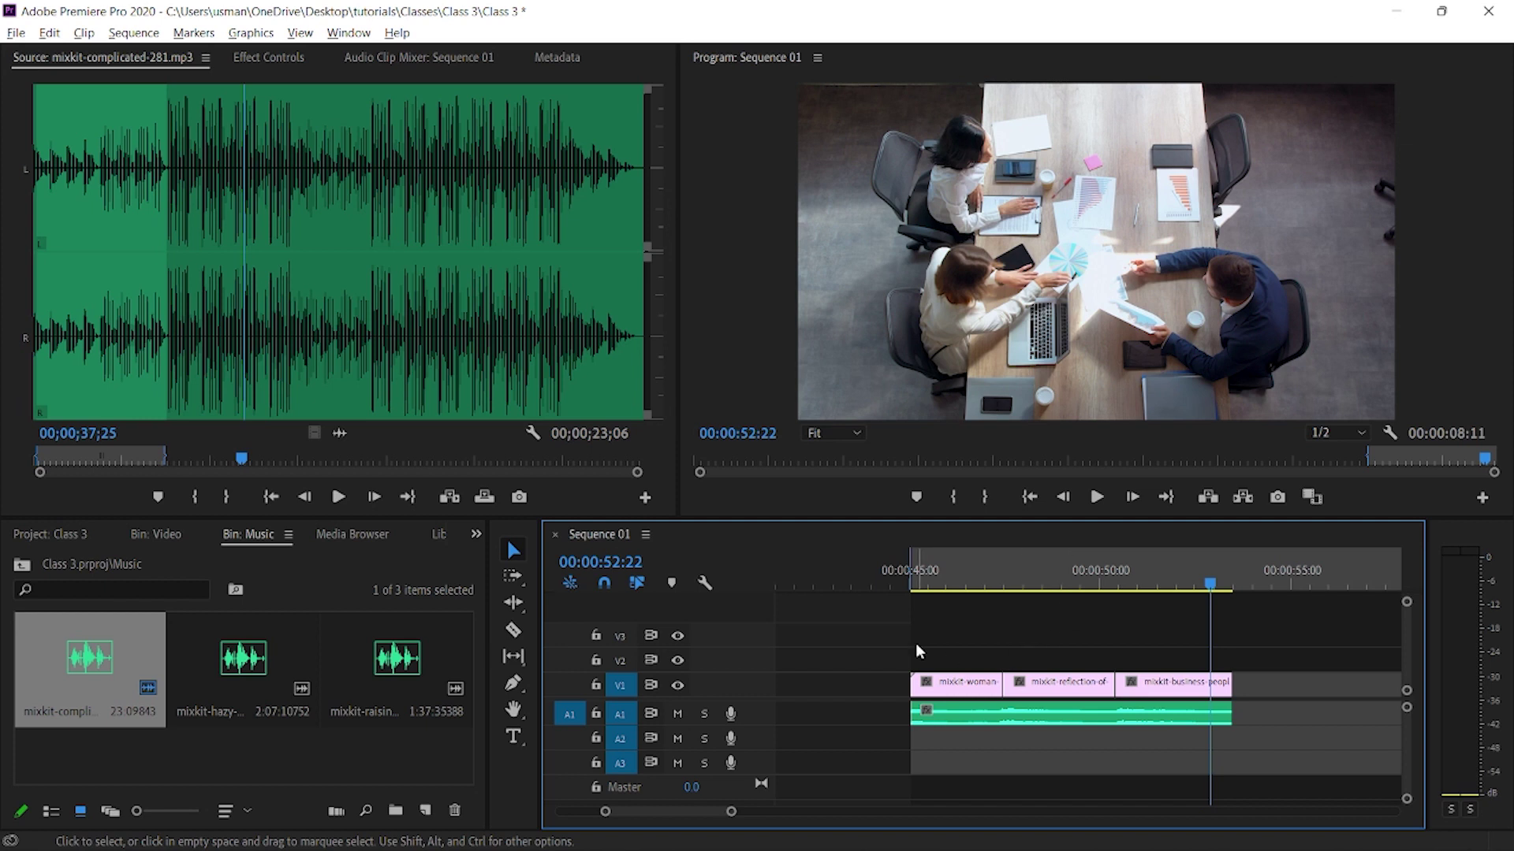
- Move the complicated music past the video, then mark In and Out on the hazy after-hours track
drag(971, 712, 1314, 713)
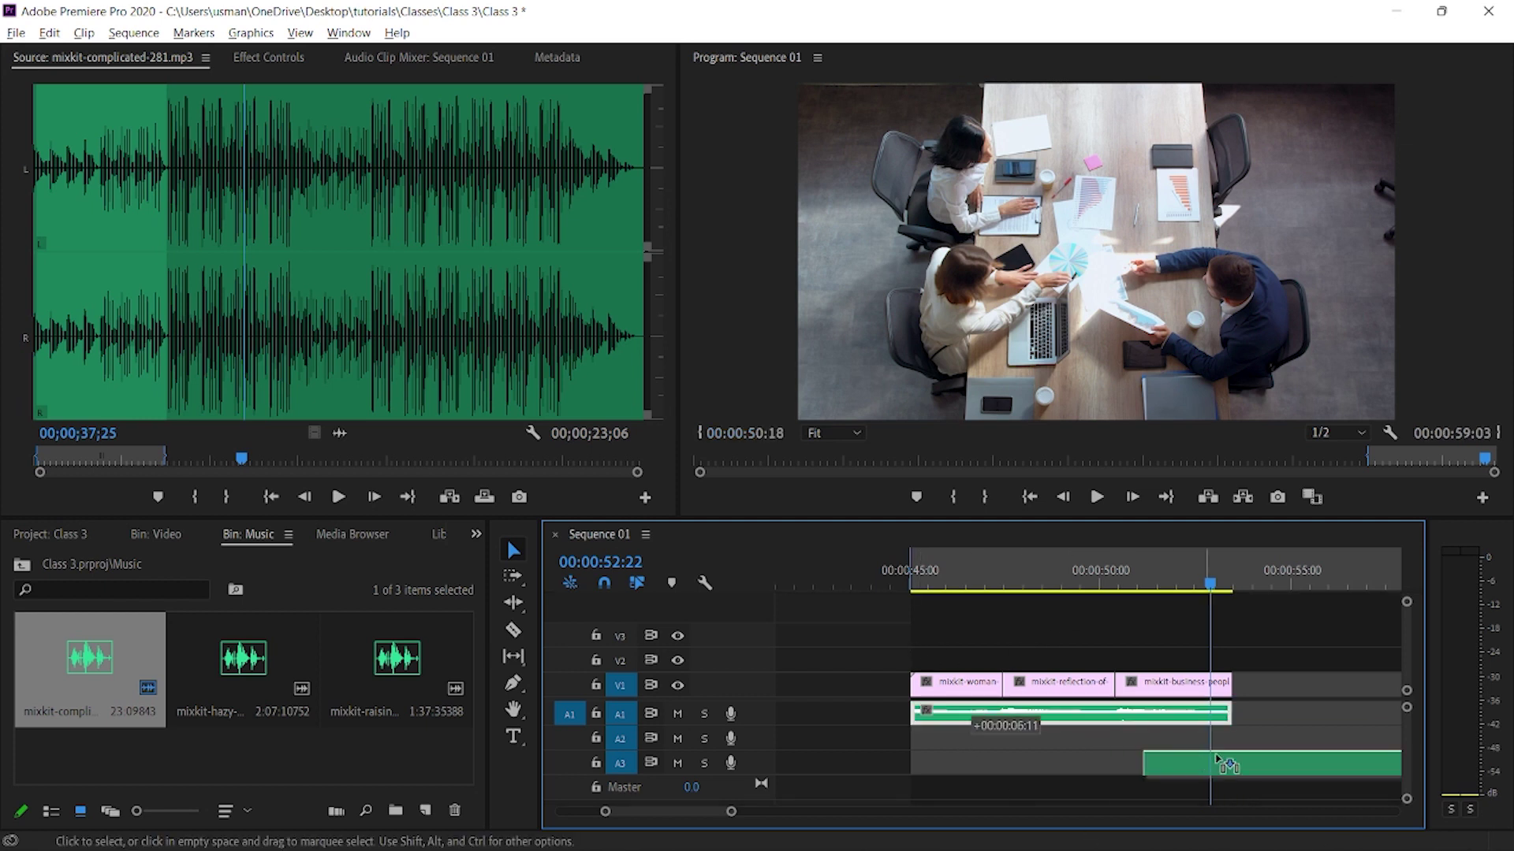
double_click(220, 666)
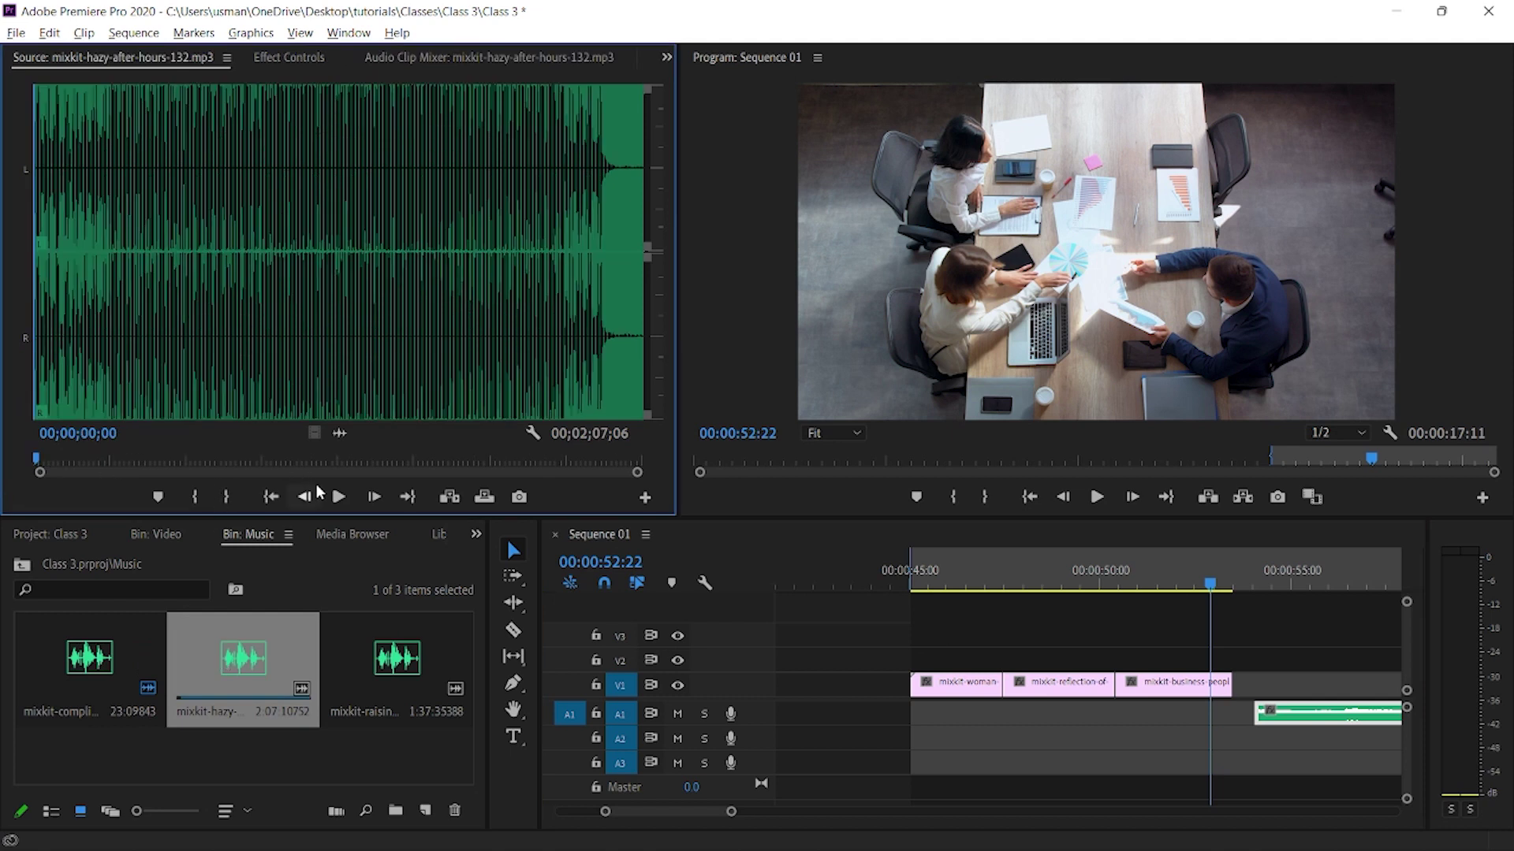
click(334, 497)
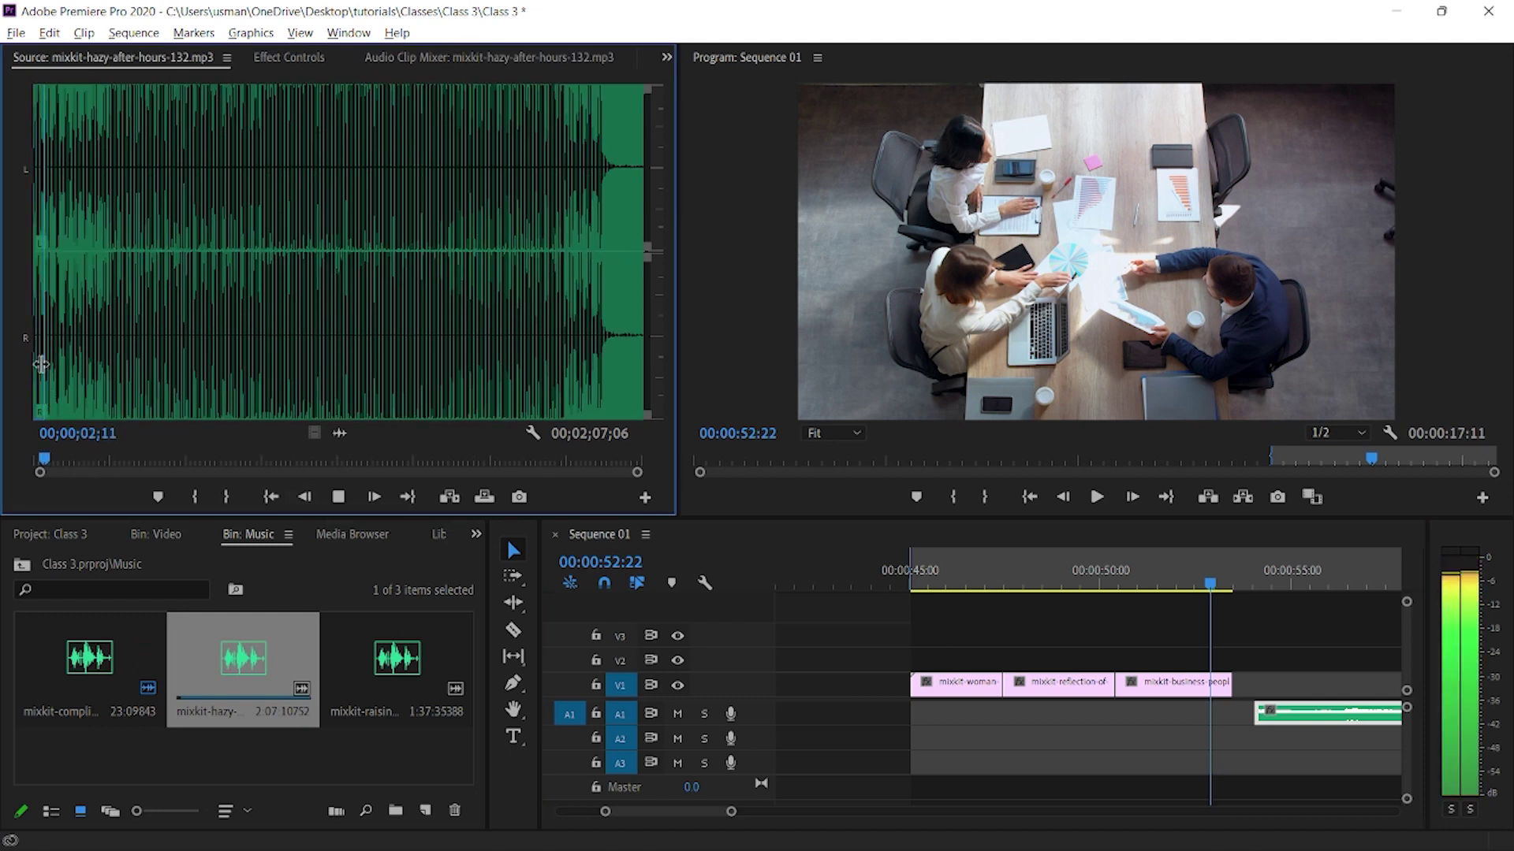
click(35, 372)
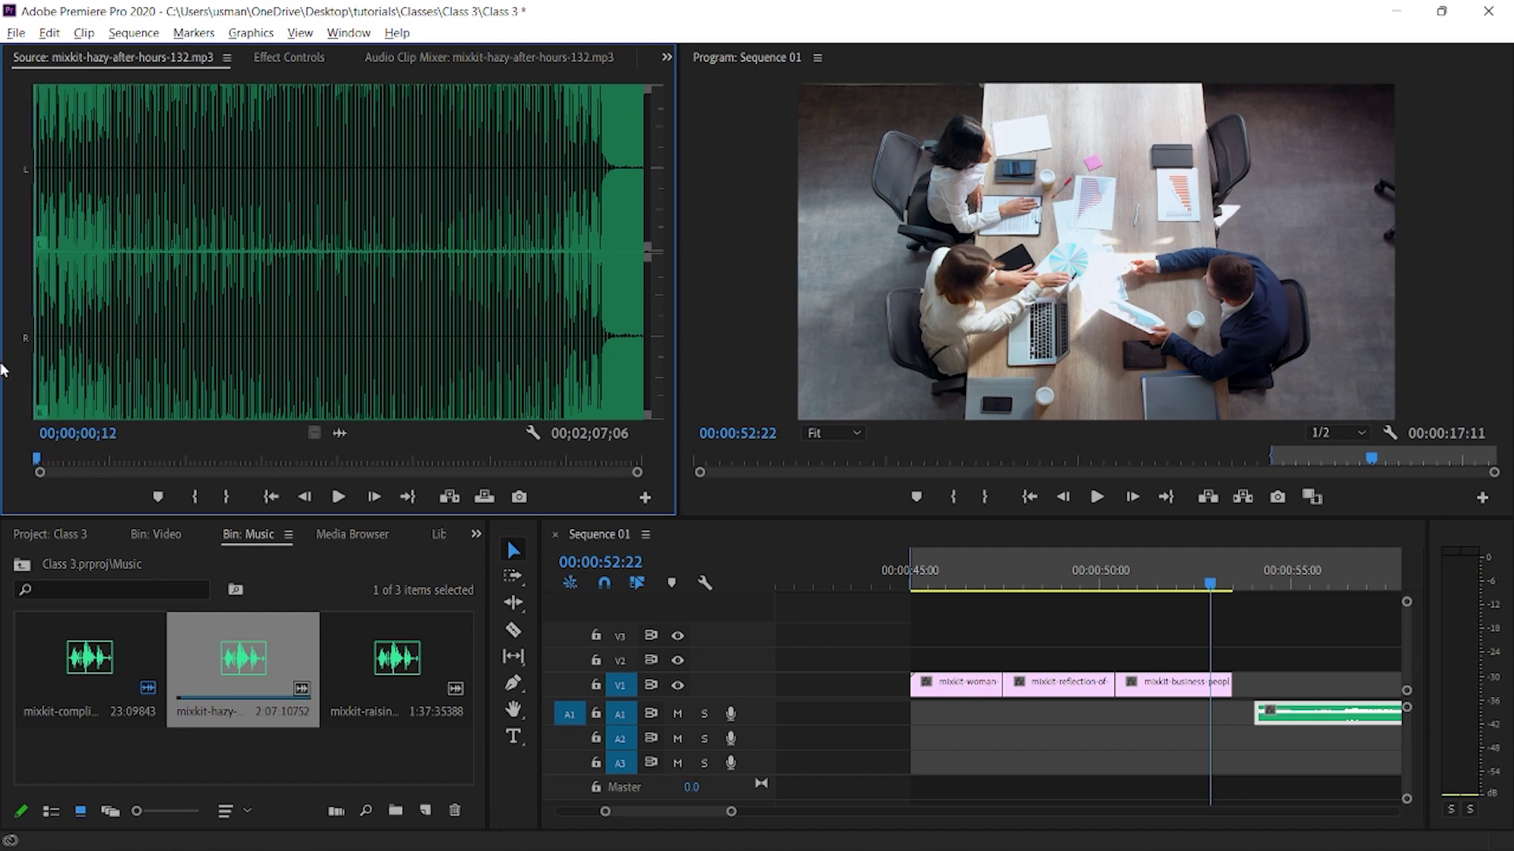
key(i)
key(space)
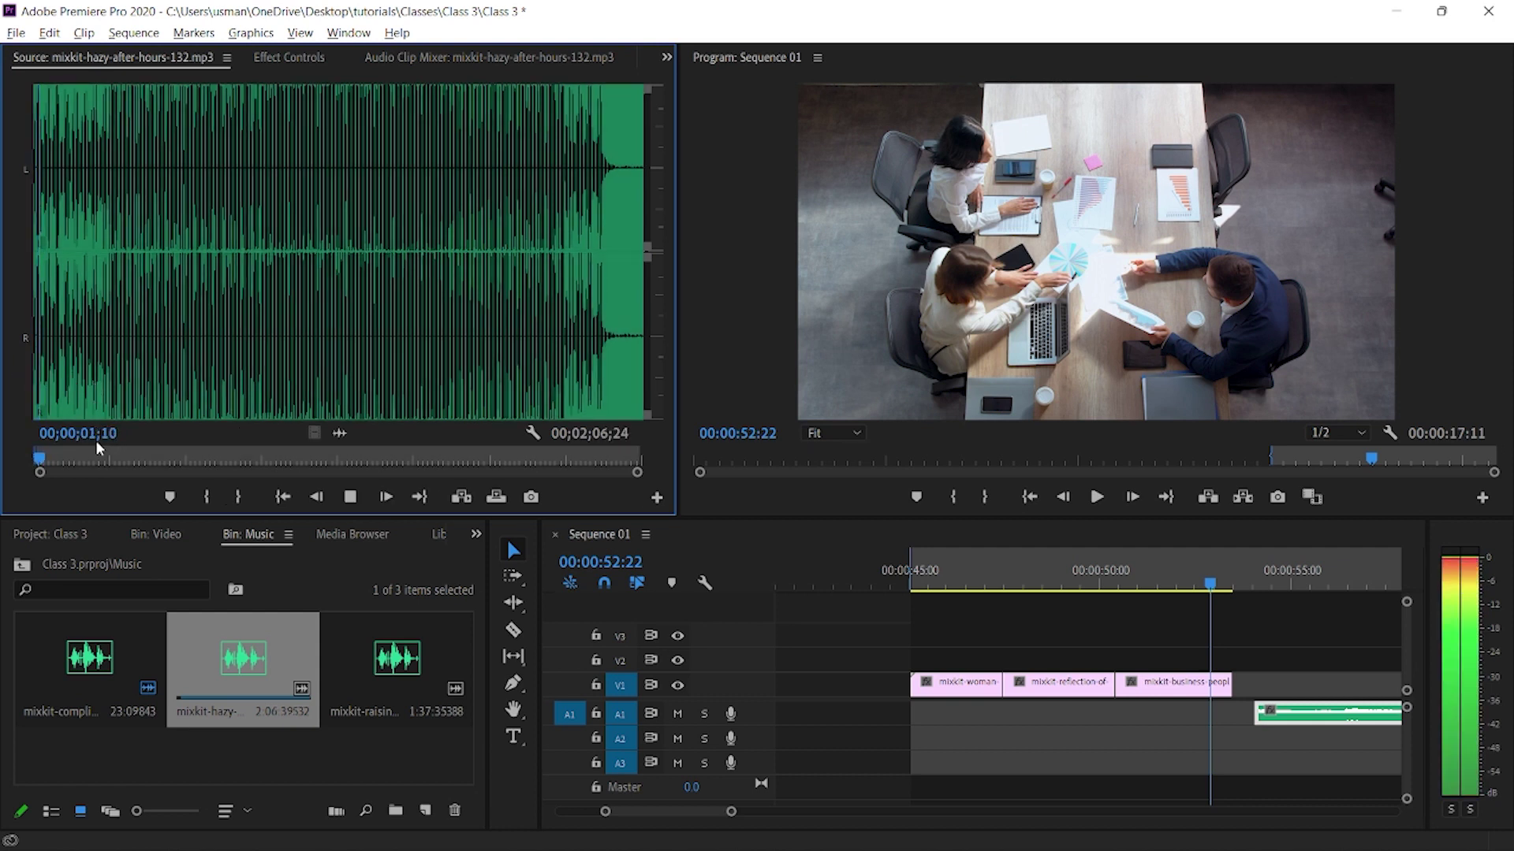
drag(50, 457, 96, 460)
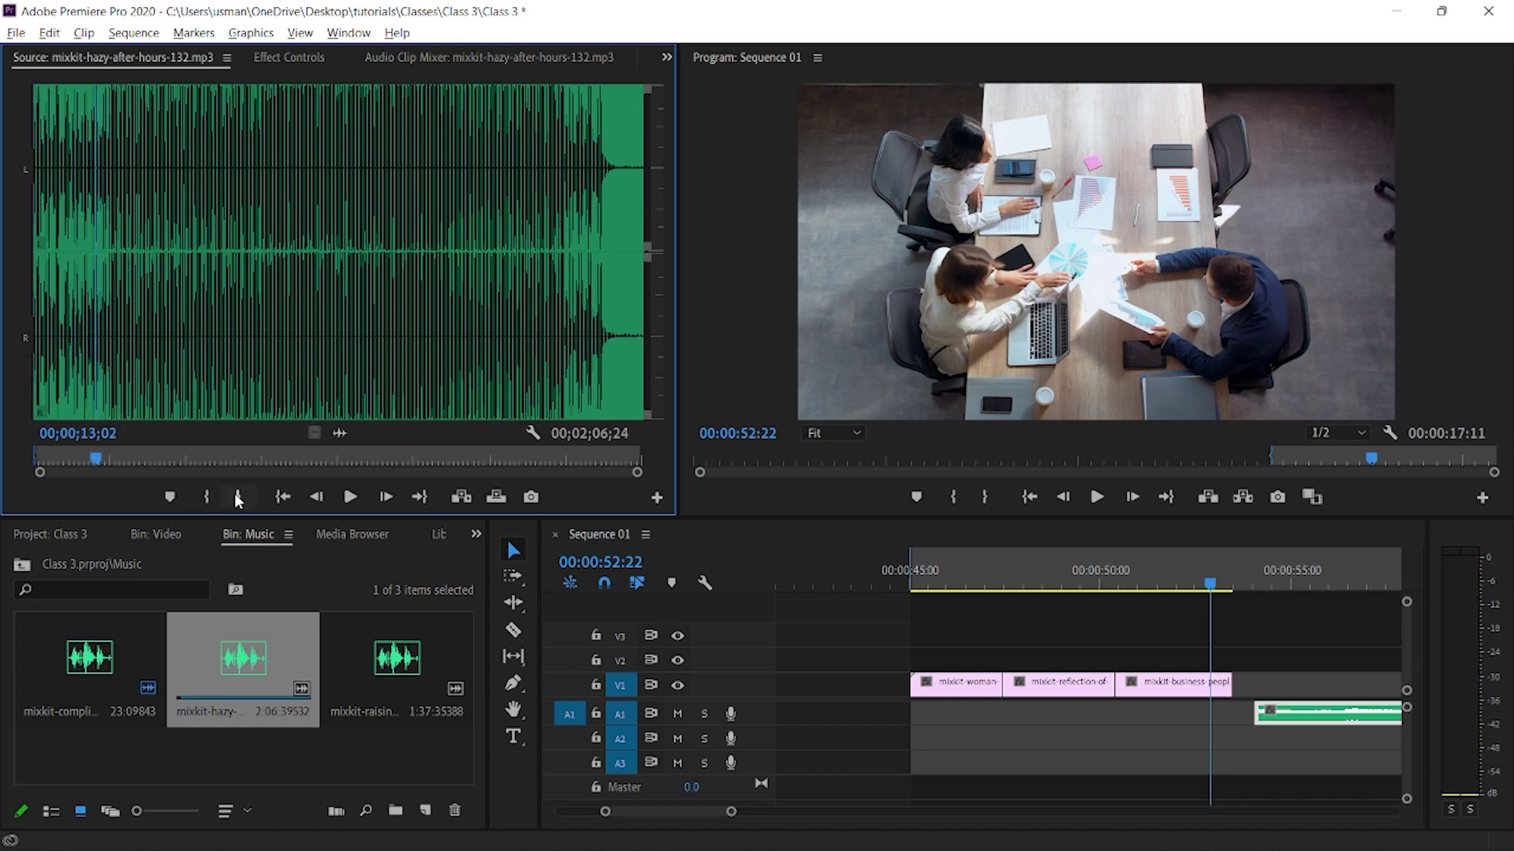
click(237, 497)
- Drop the marked hazy section into the sequence, cut off the part past the video, and move it to A1
mouse_move(339, 433)
mouse_down()
mouse_move(877, 707)
mouse_move(1185, 756)
mouse_up()
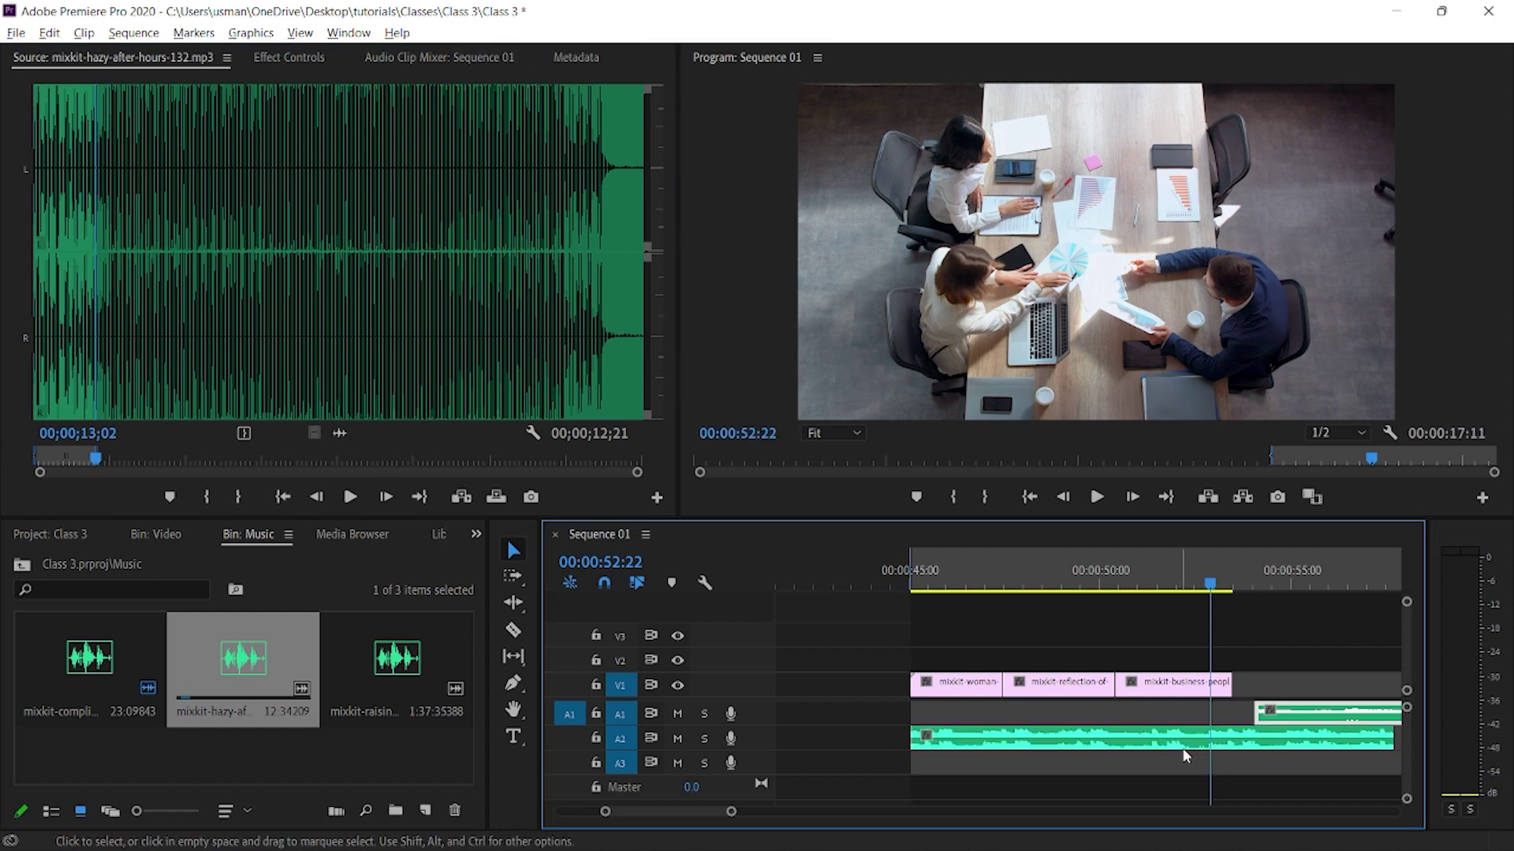
click(1266, 747)
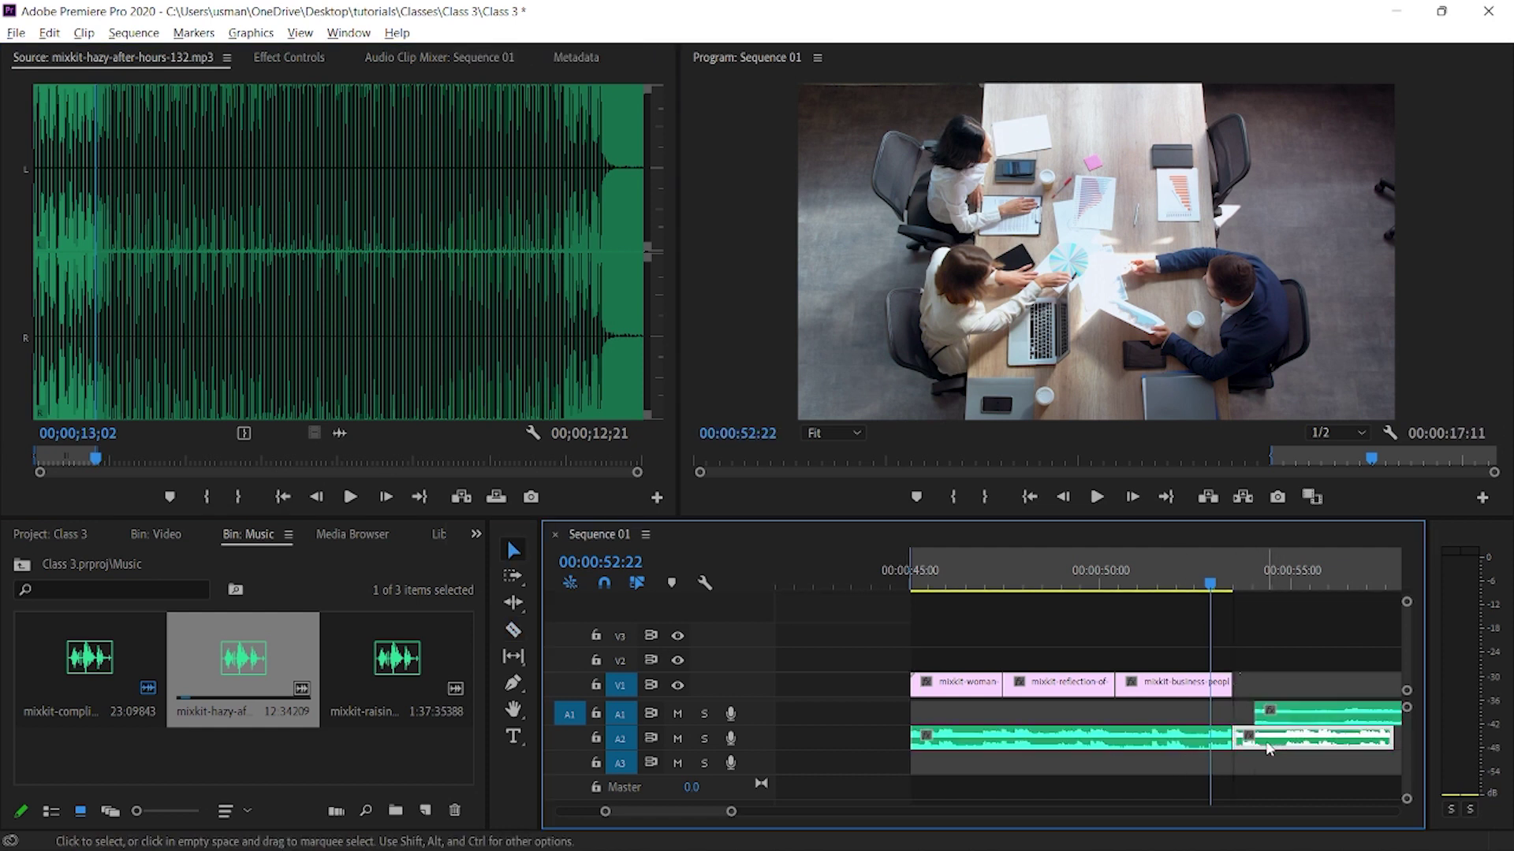
key(Delete)
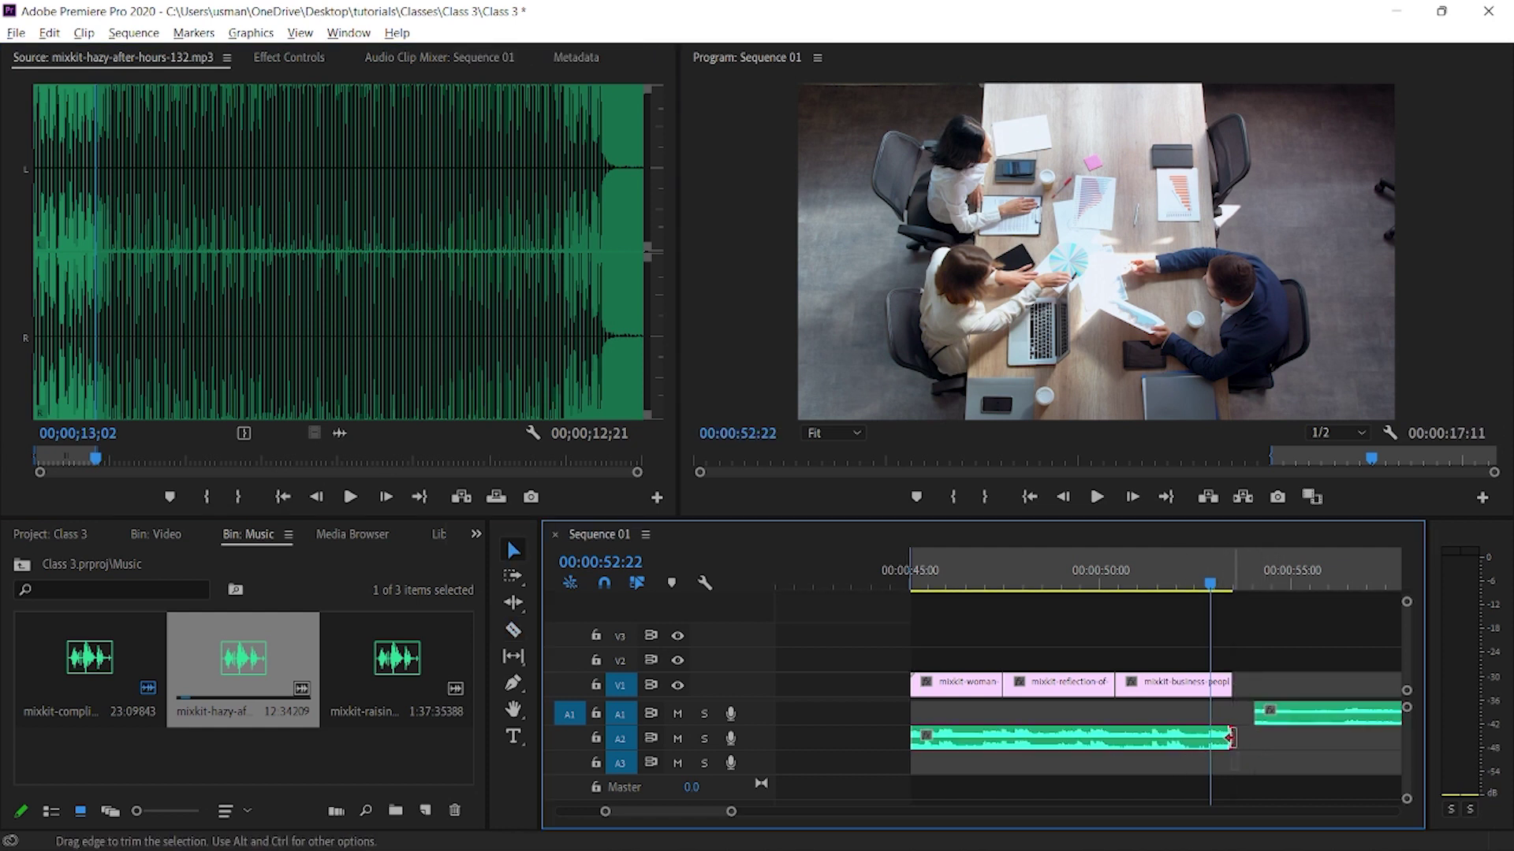
drag(1095, 731, 1095, 710)
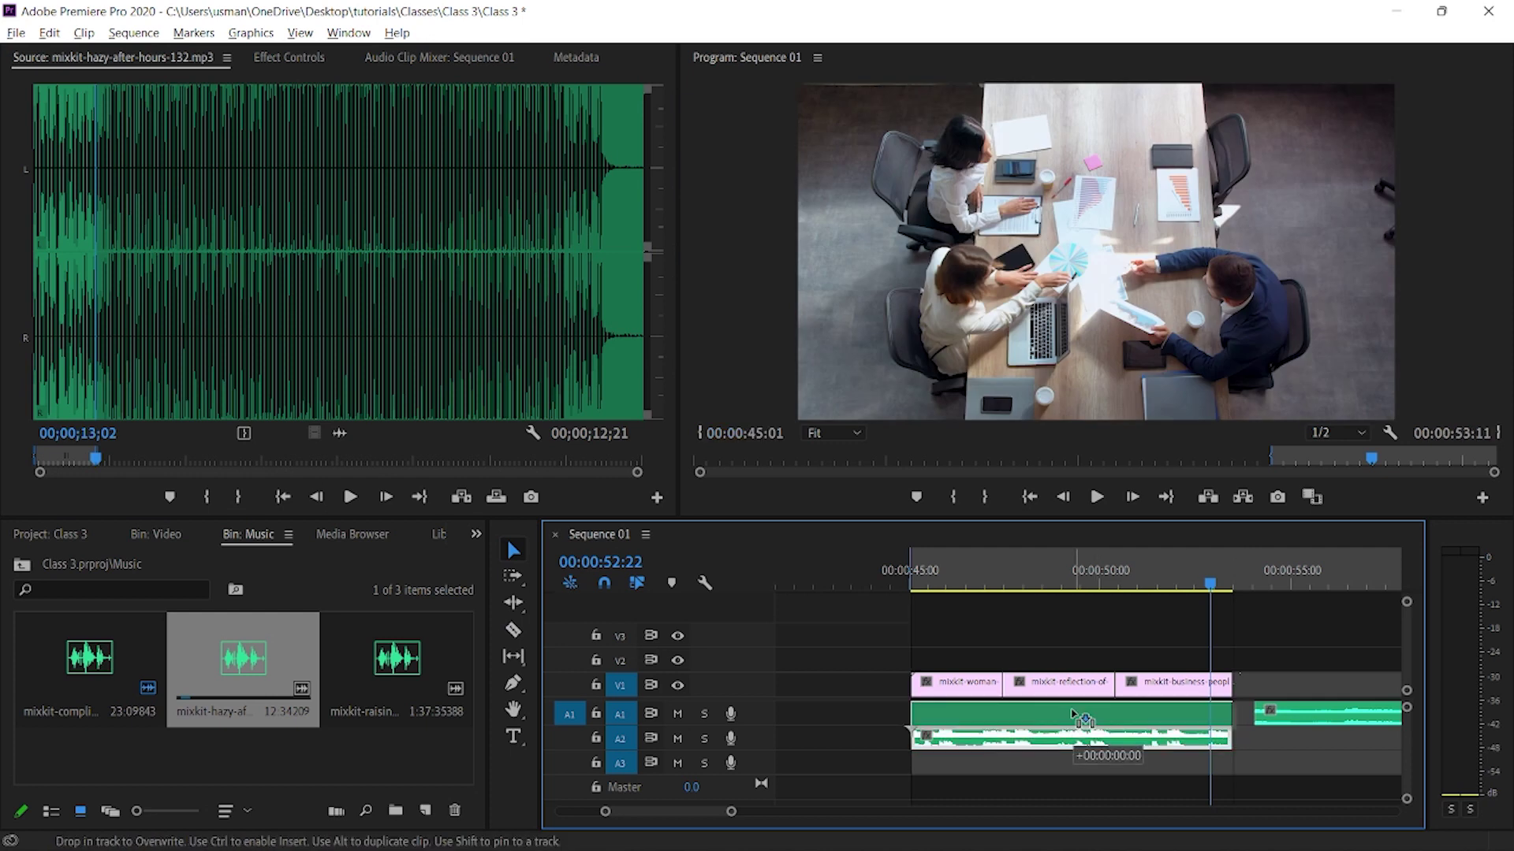
drag(892, 573, 906, 573)
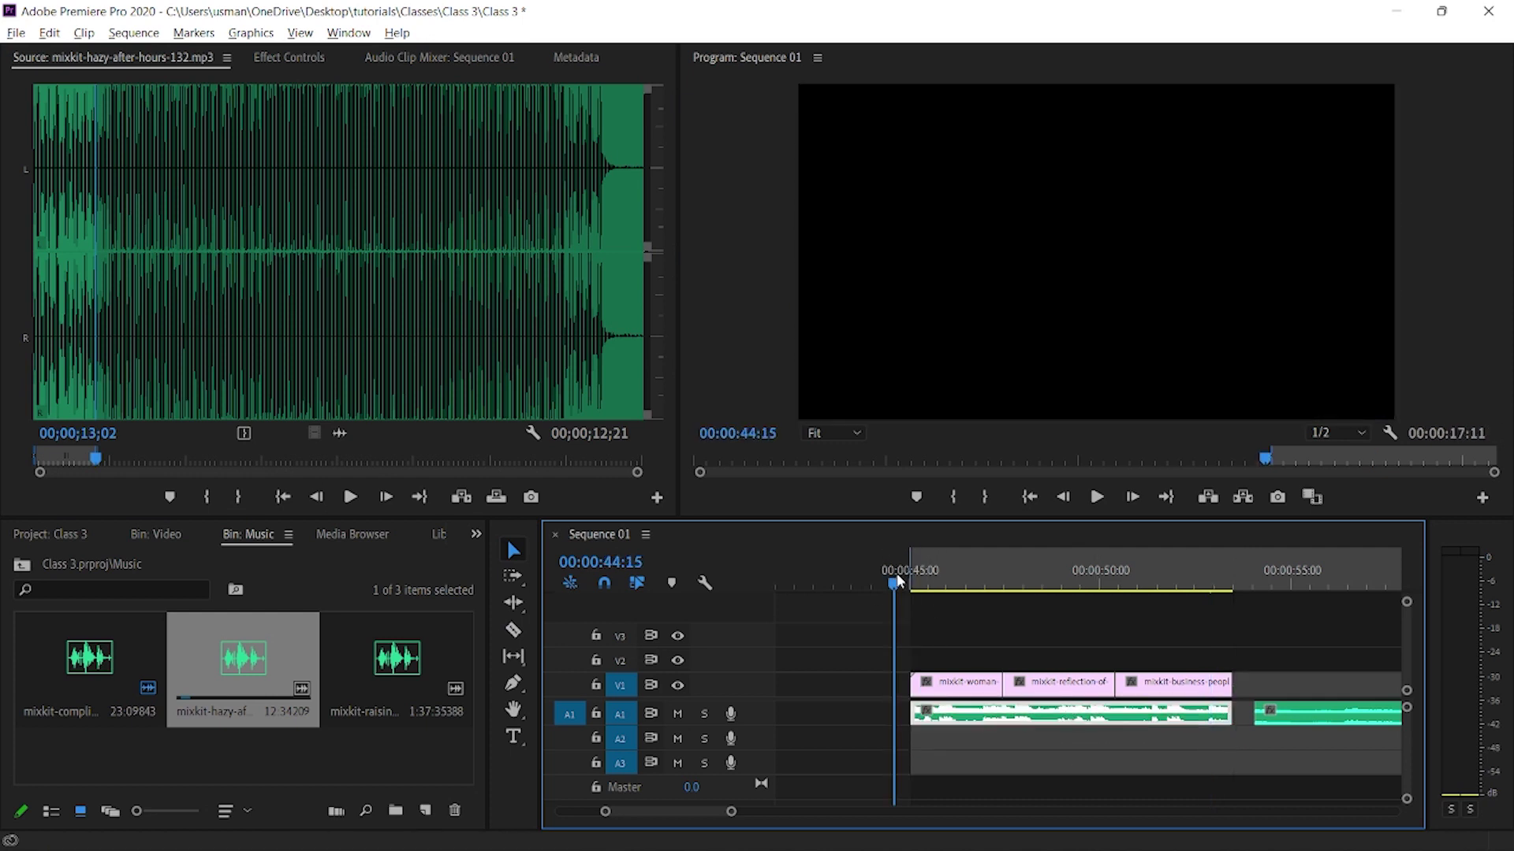
- Play back the sequence with the hazy music, then delete the hazy clip from A1
key(space)
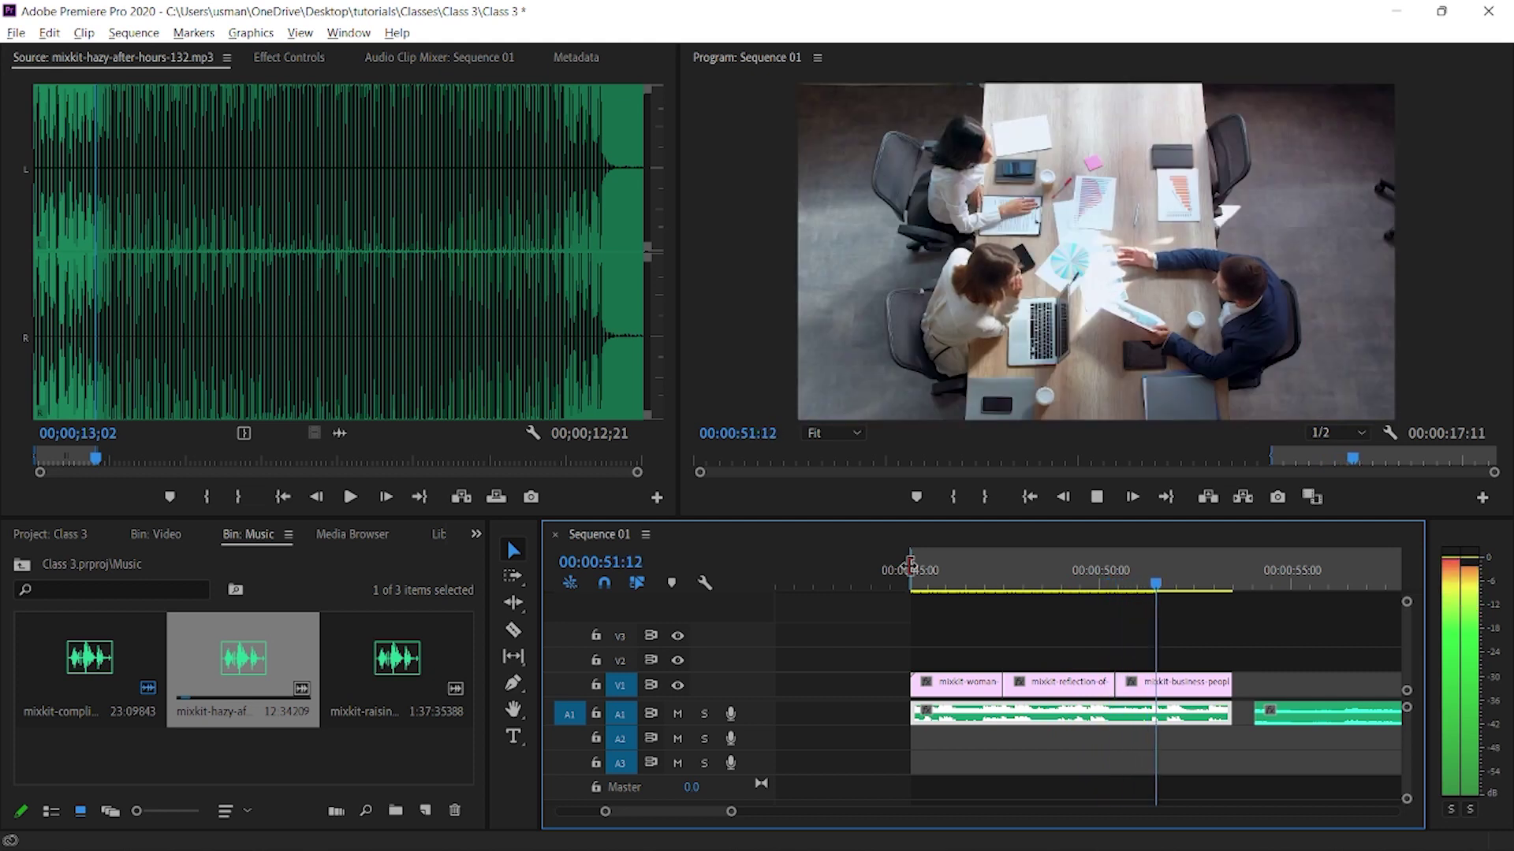
key(space)
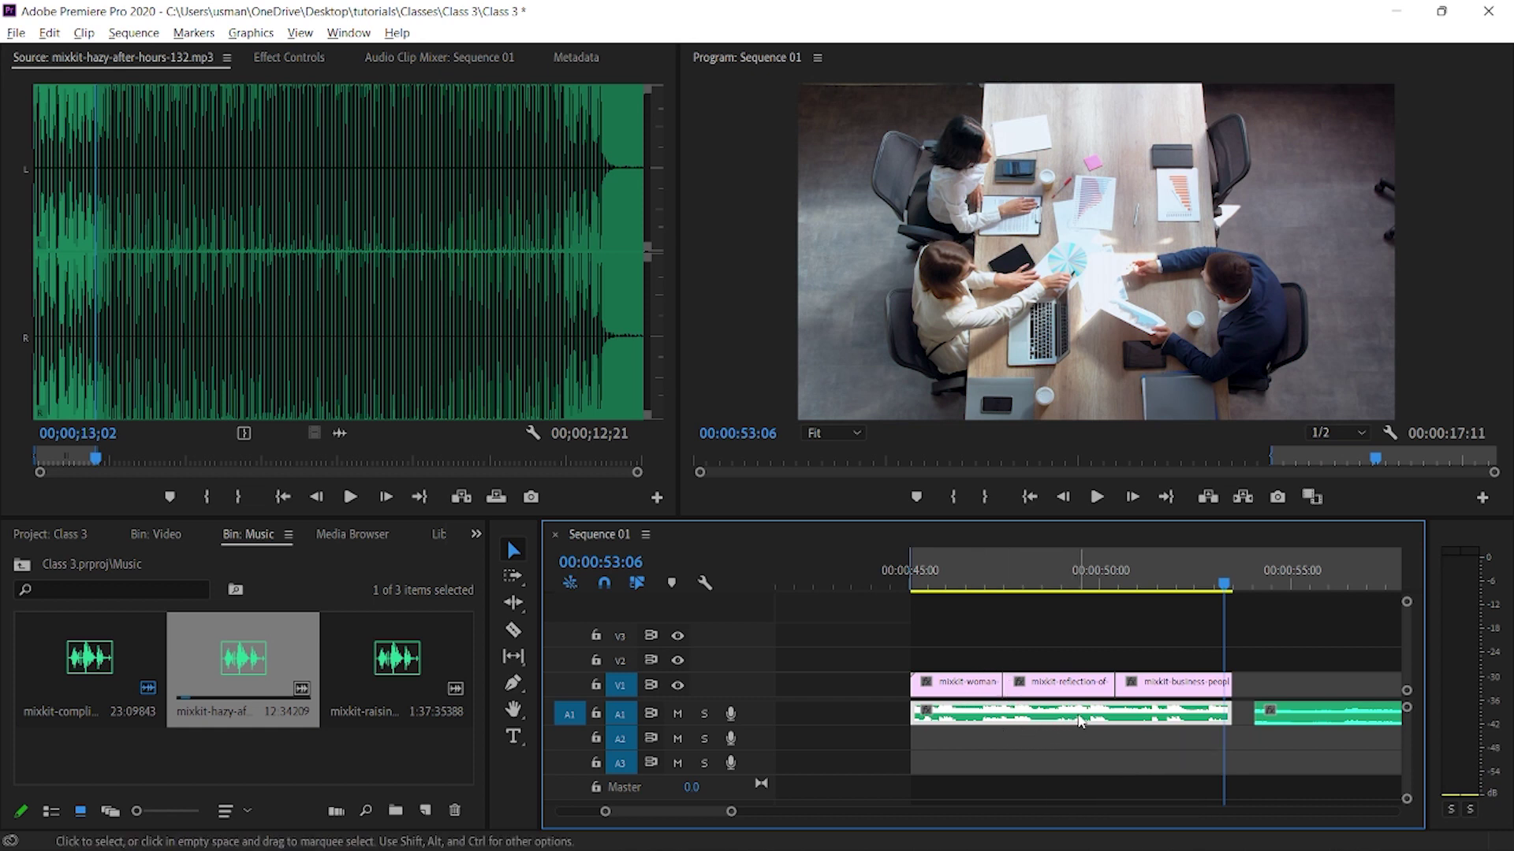
key(Delete)
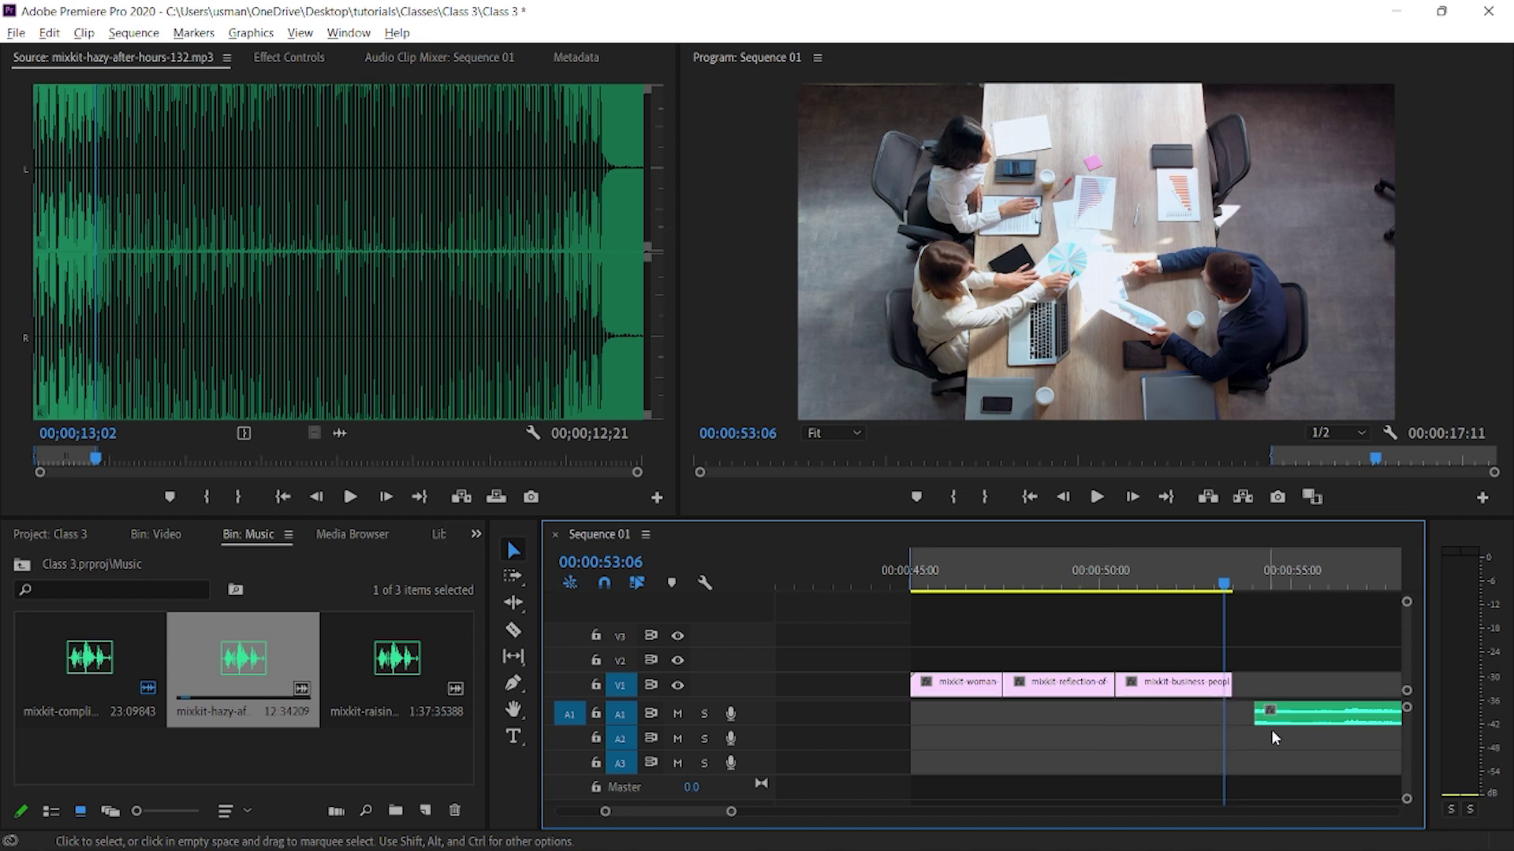
- Move the complicated music back under the video clips and play the sequence to 00:00:53:05
mouse_move(1312, 708)
mouse_down()
mouse_move(1159, 715)
mouse_move(911, 662)
mouse_up()
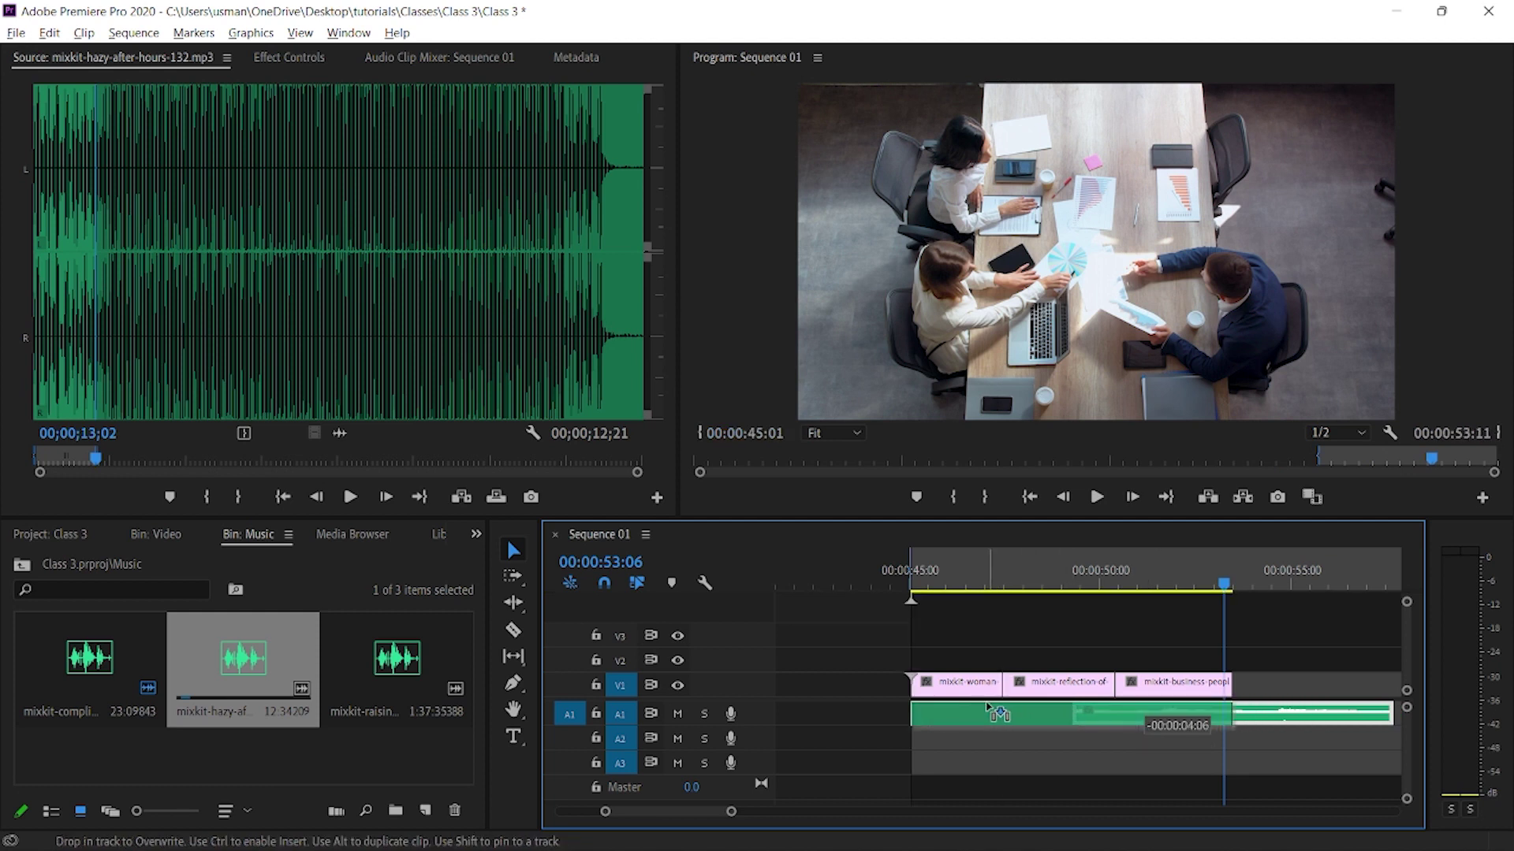
click(927, 566)
key(space)
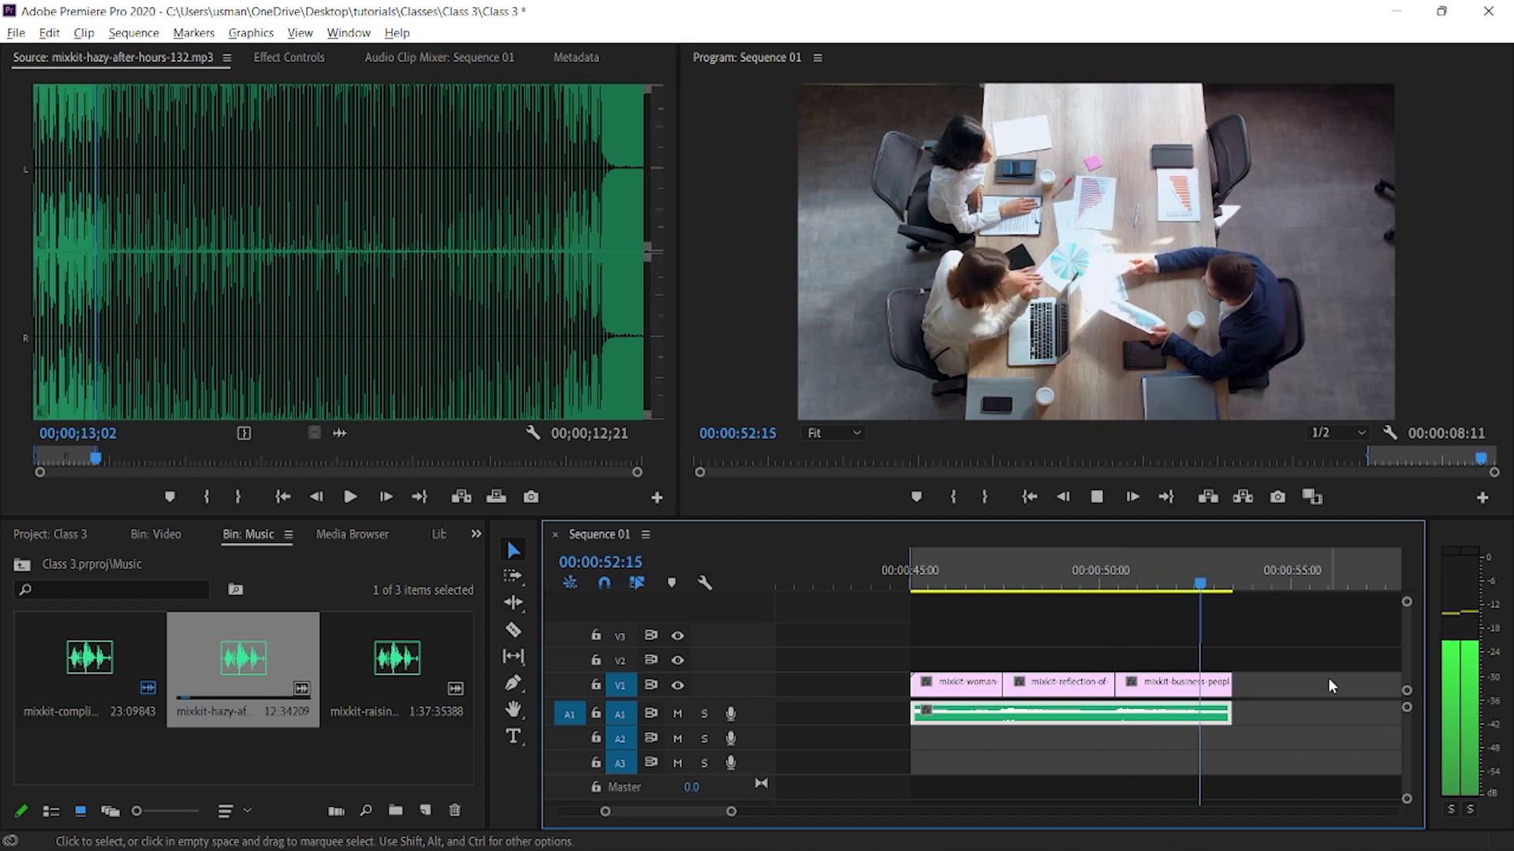
key(space)
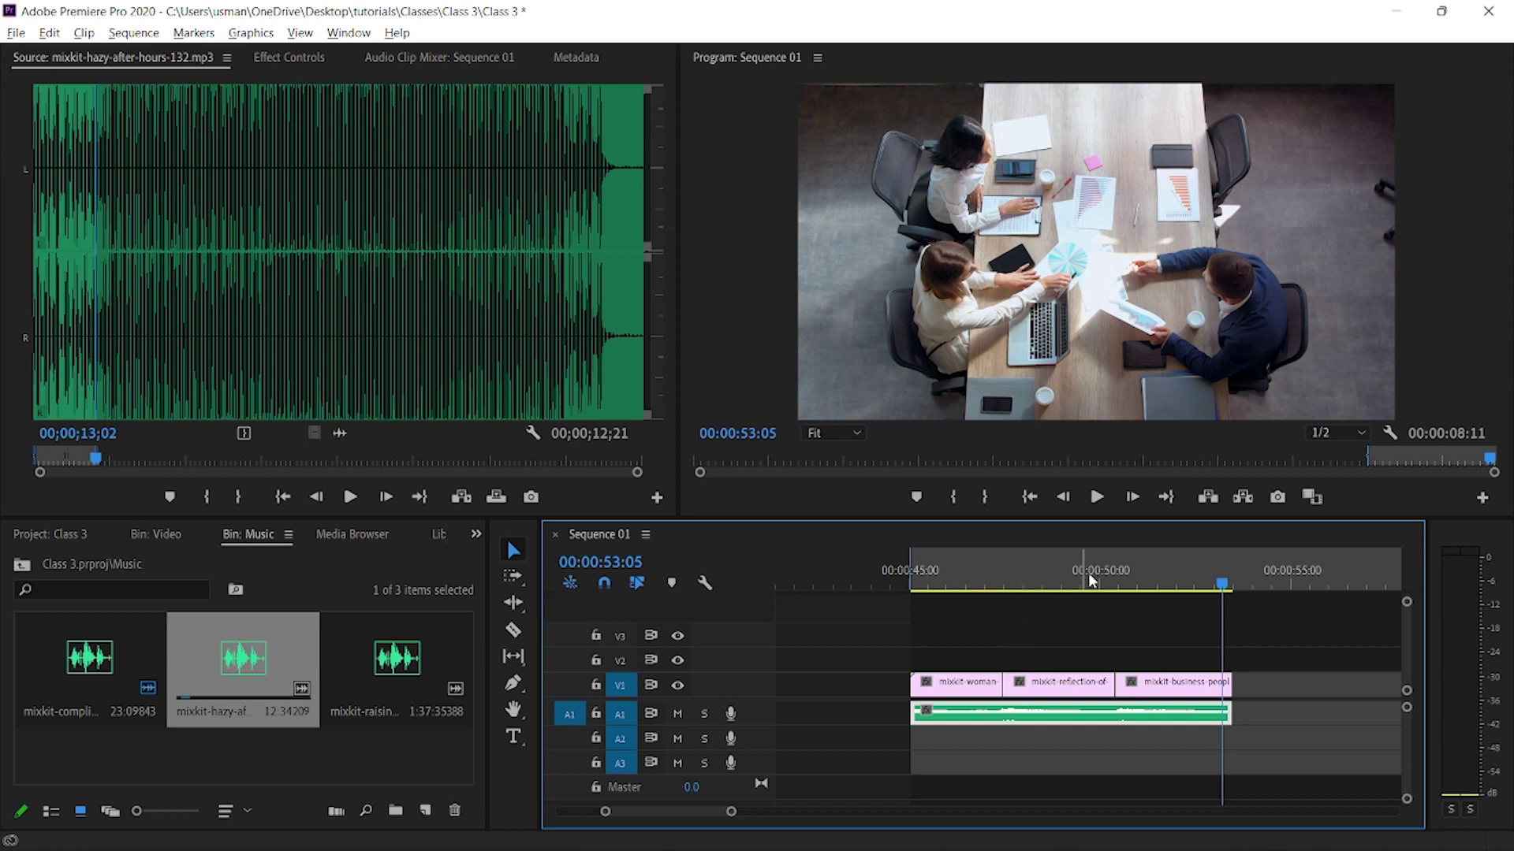
- Clear a stray Out mark, then set In at 00:00:45:01 and Out at the clips' end
key(o)
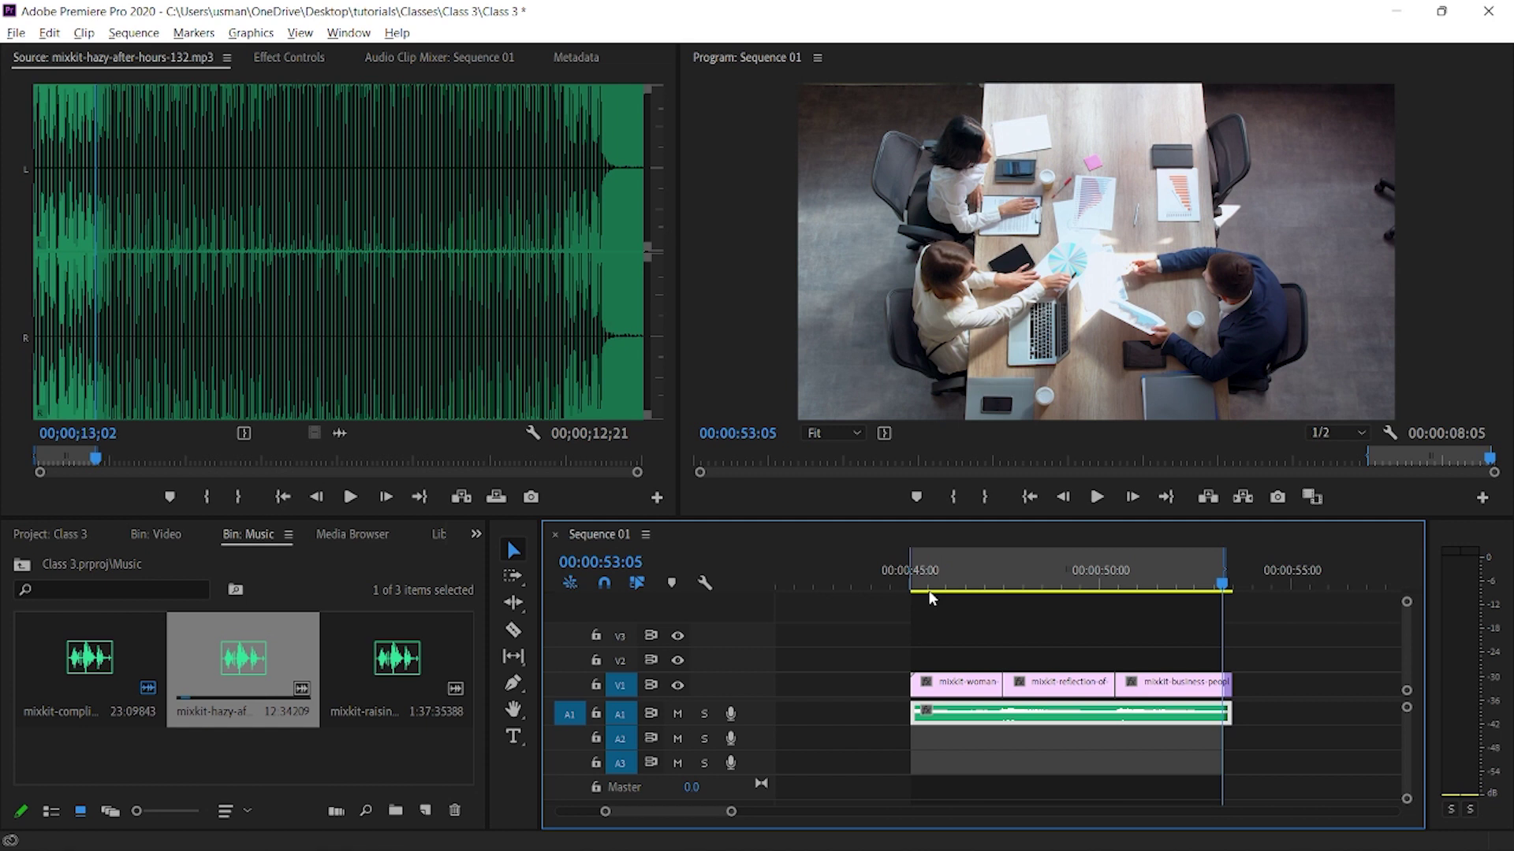
key(alt+o)
mouse_move(910, 569)
mouse_down()
mouse_move(842, 569)
mouse_move(915, 575)
mouse_up()
click(911, 571)
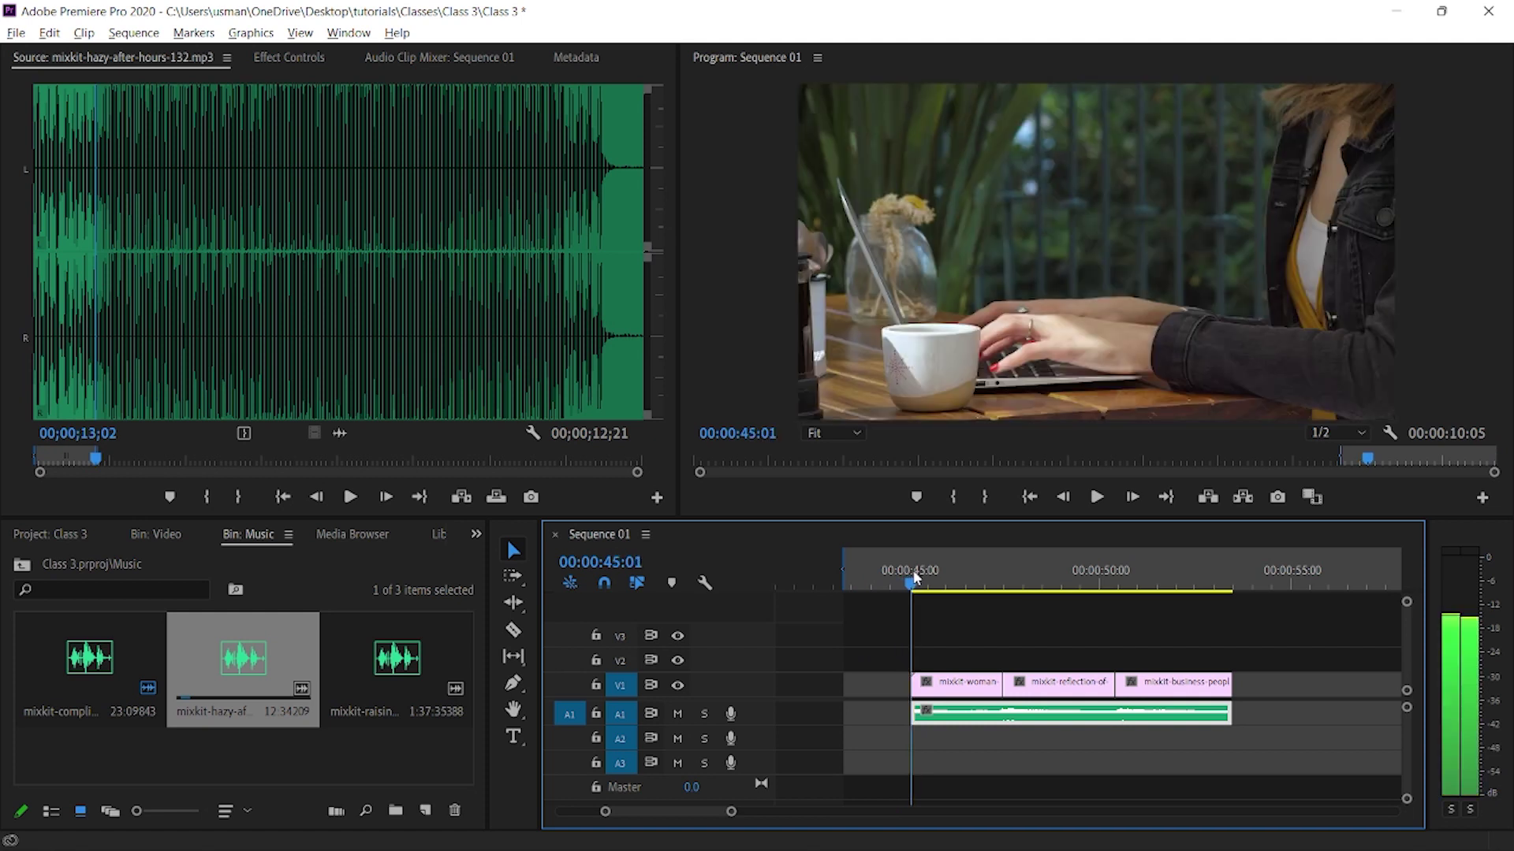
key(i)
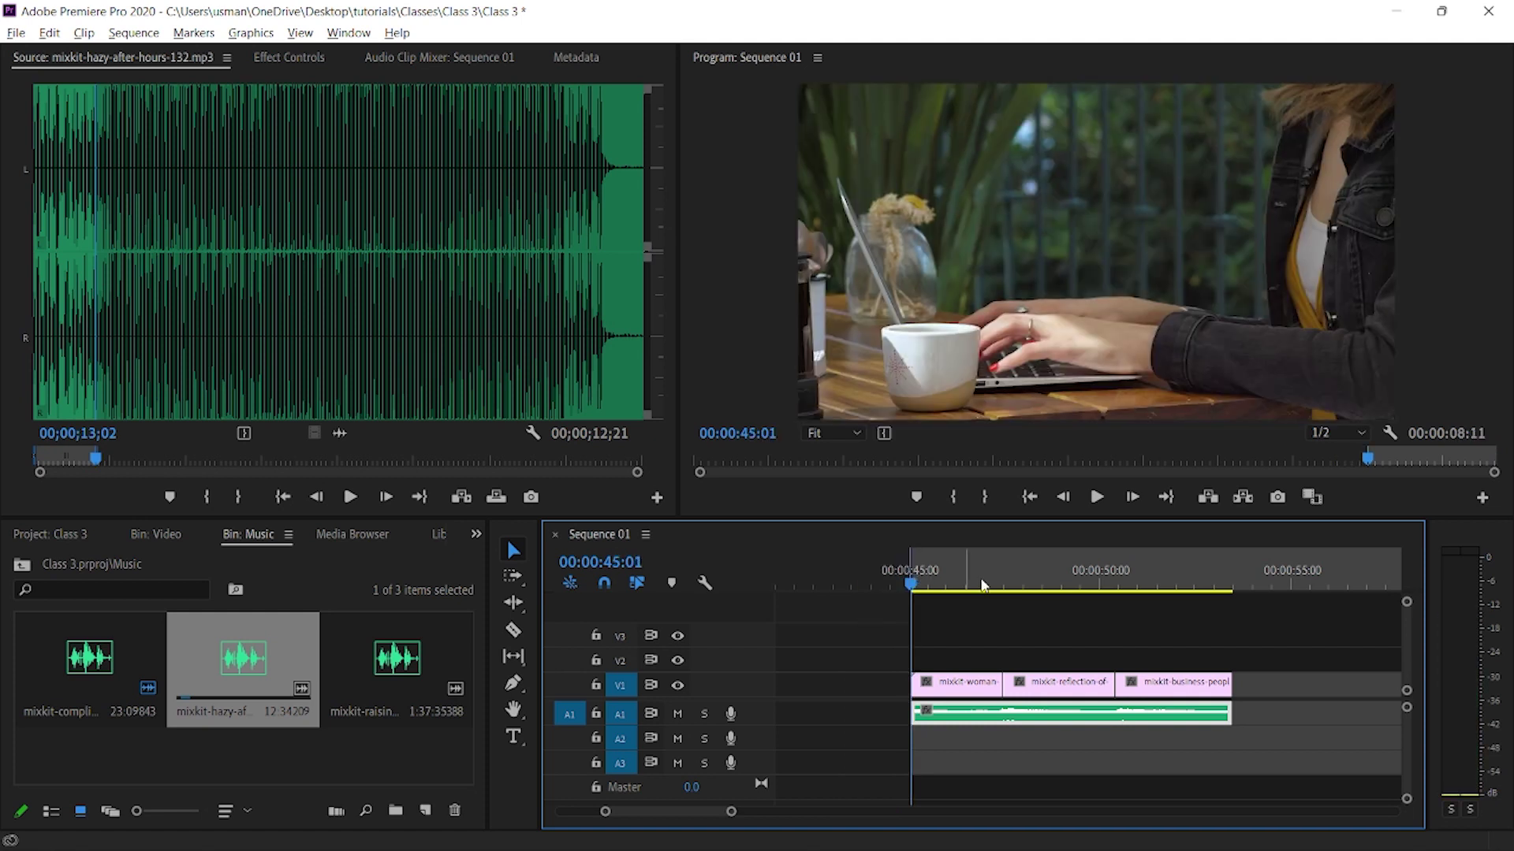
click(1222, 573)
key(o)
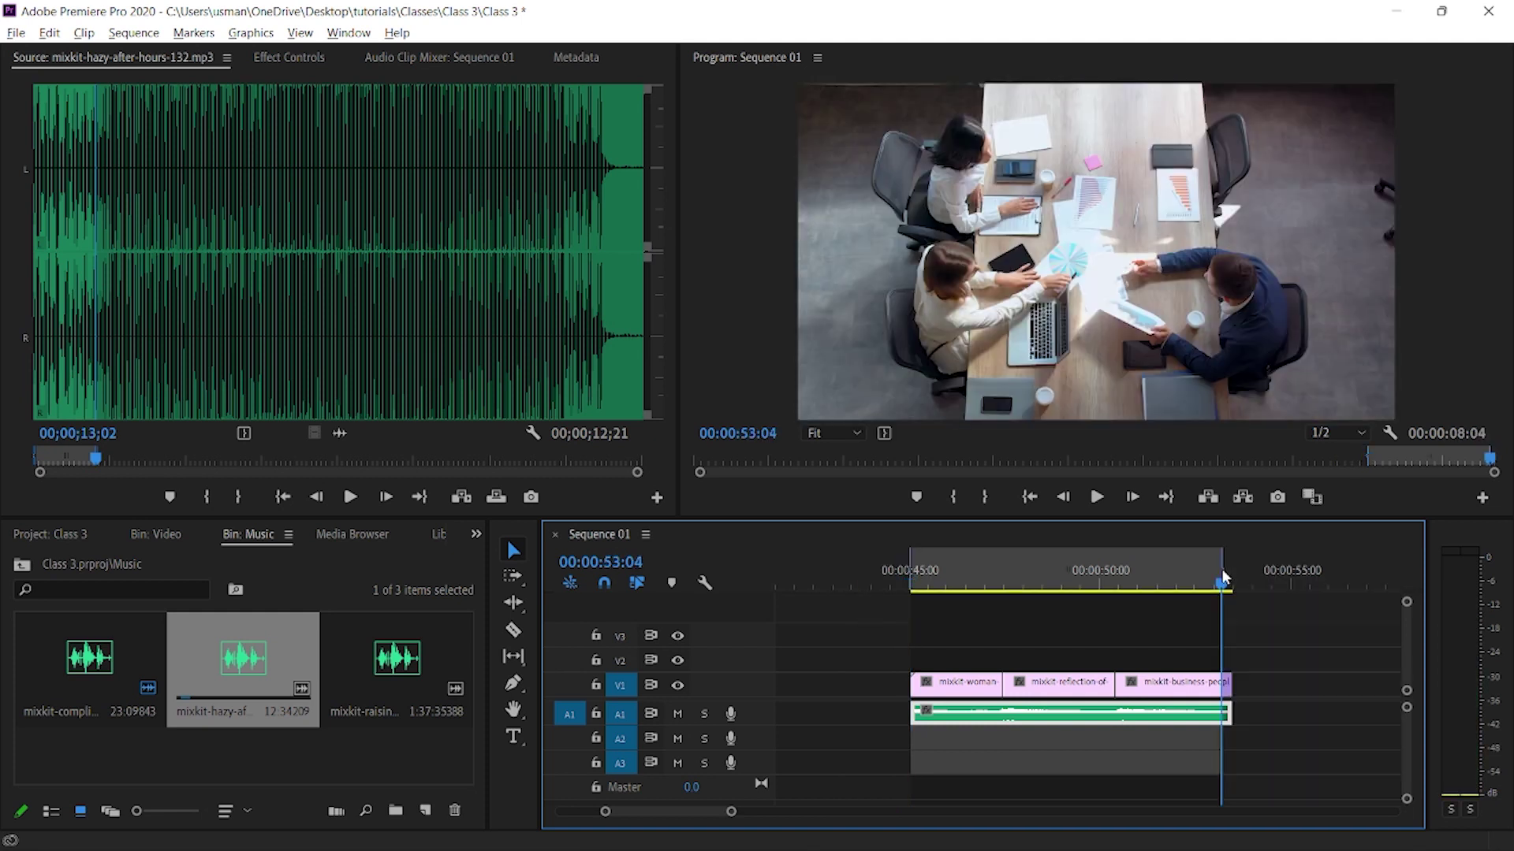
drag(1232, 568, 1233, 568)
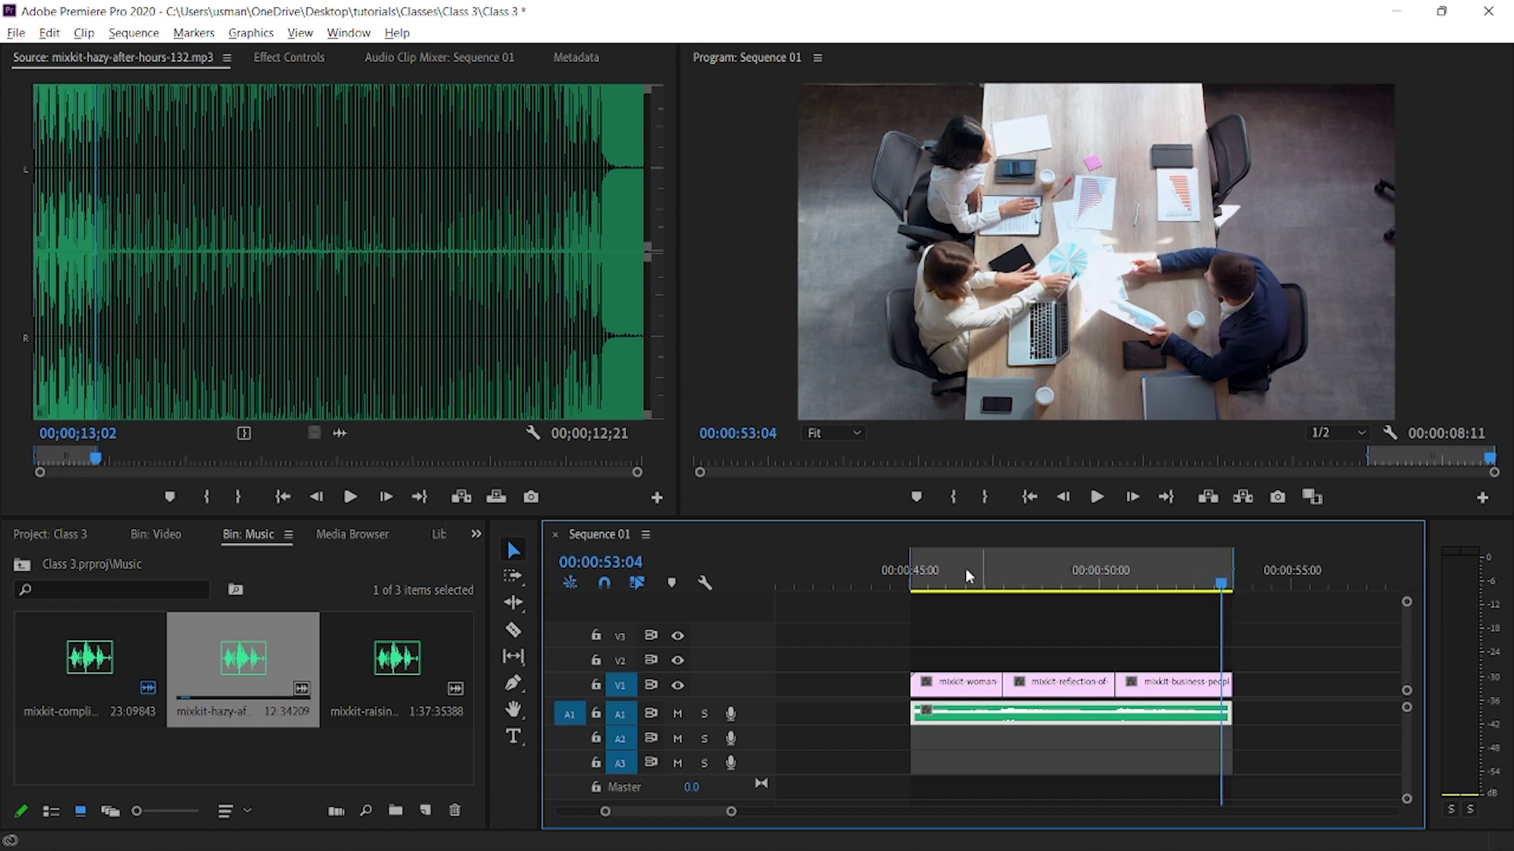
click(906, 568)
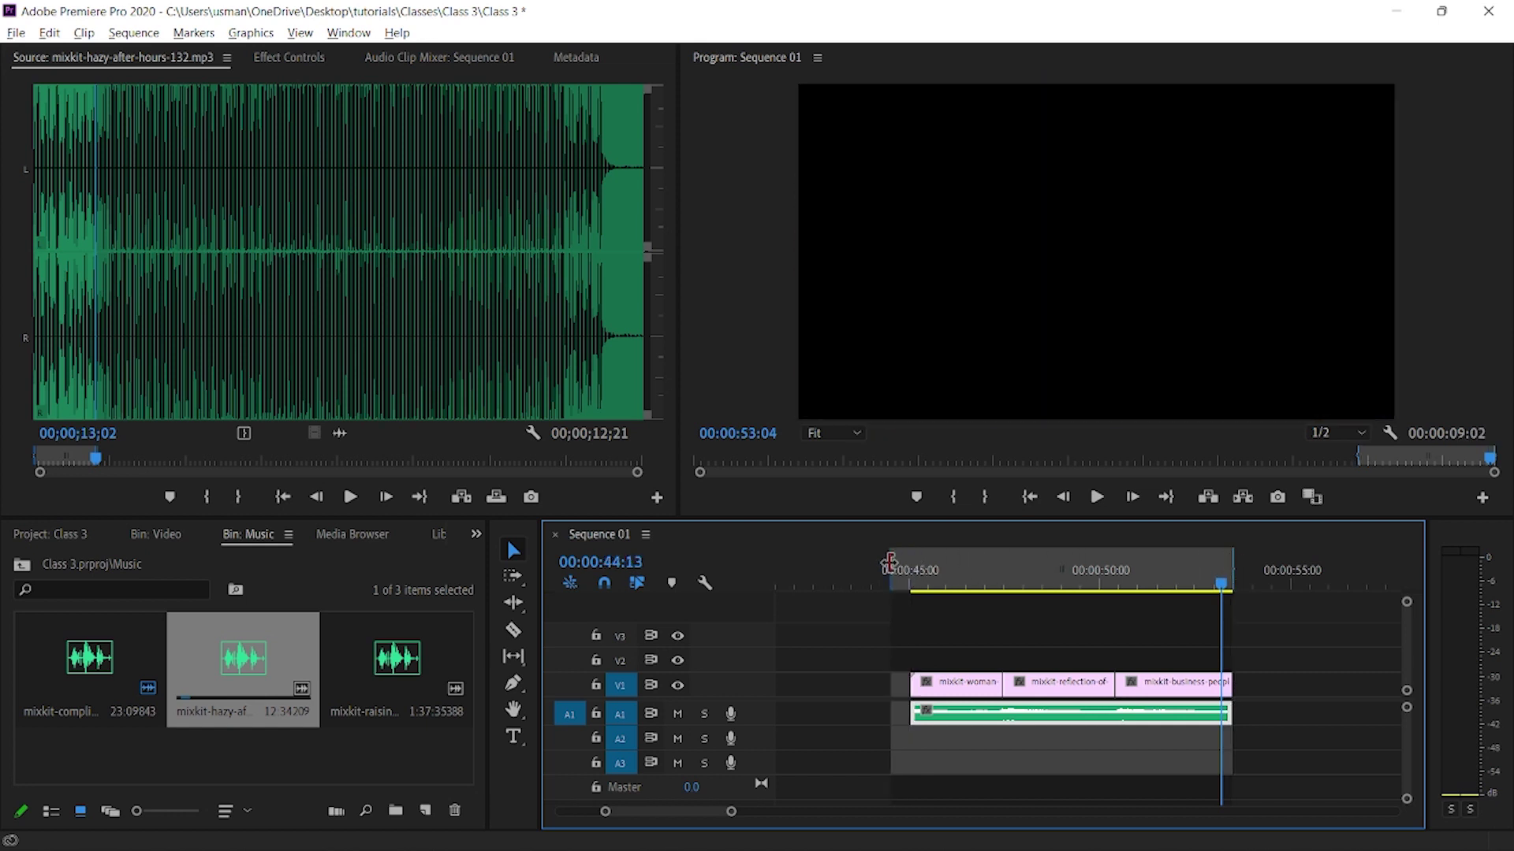
drag(905, 564, 905, 566)
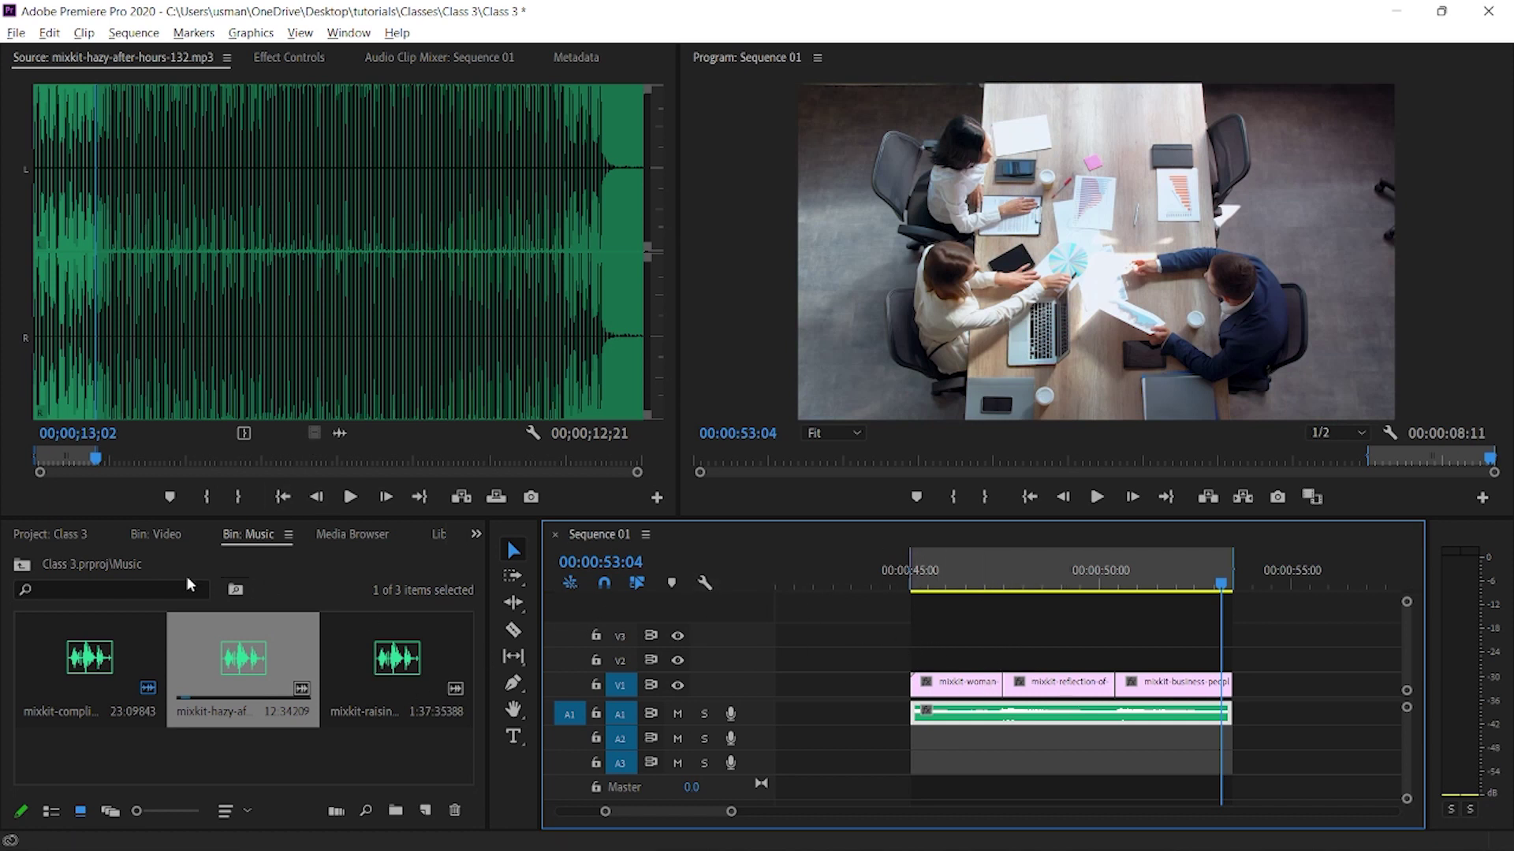
- Open Sequence 01, then load the glasses reflection clip from the Video bin for preview
click(45, 533)
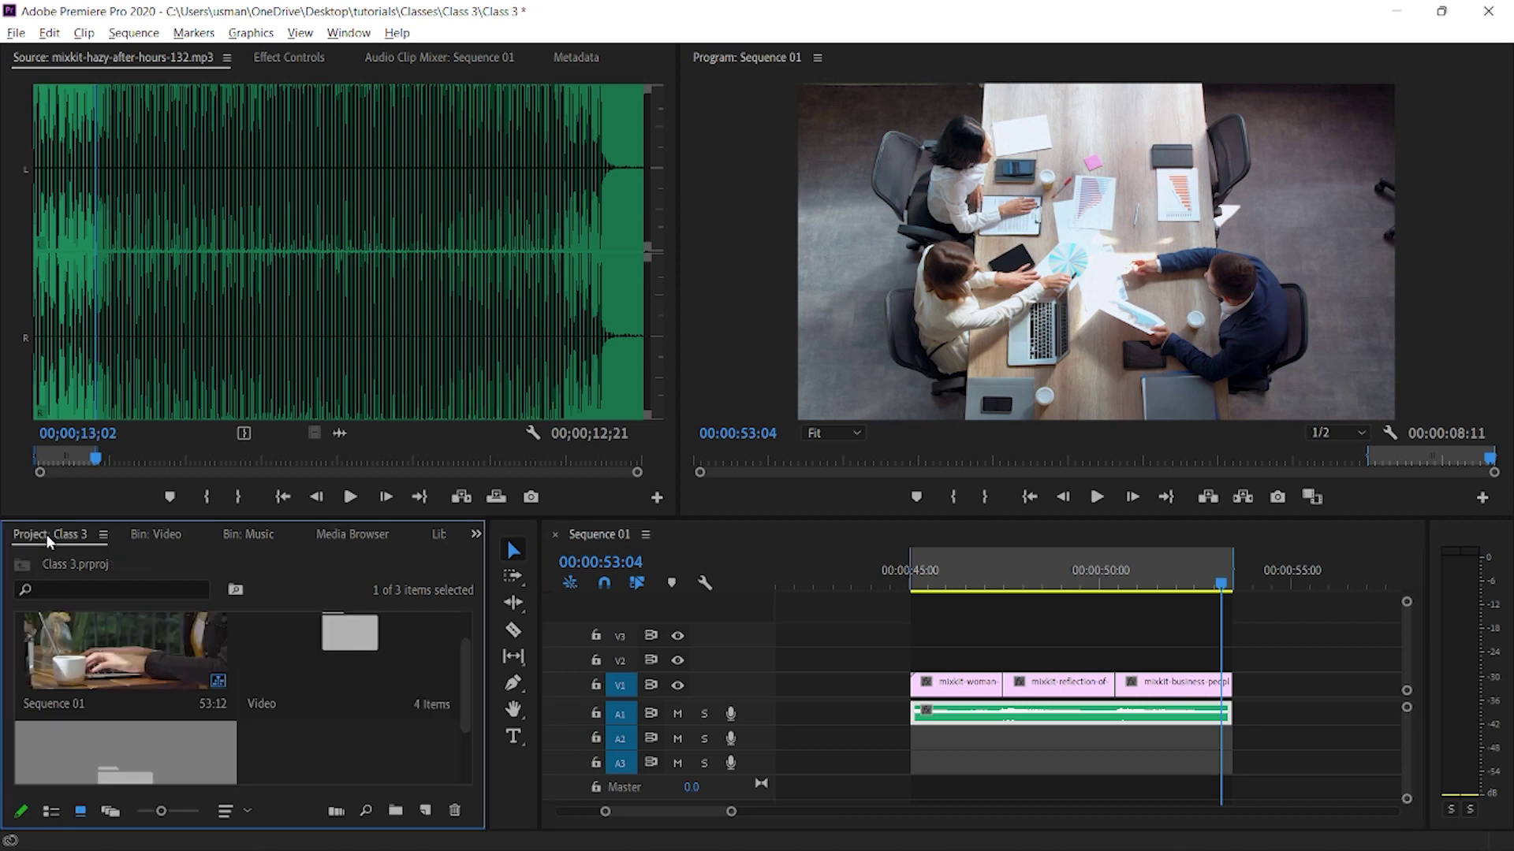
double_click(174, 647)
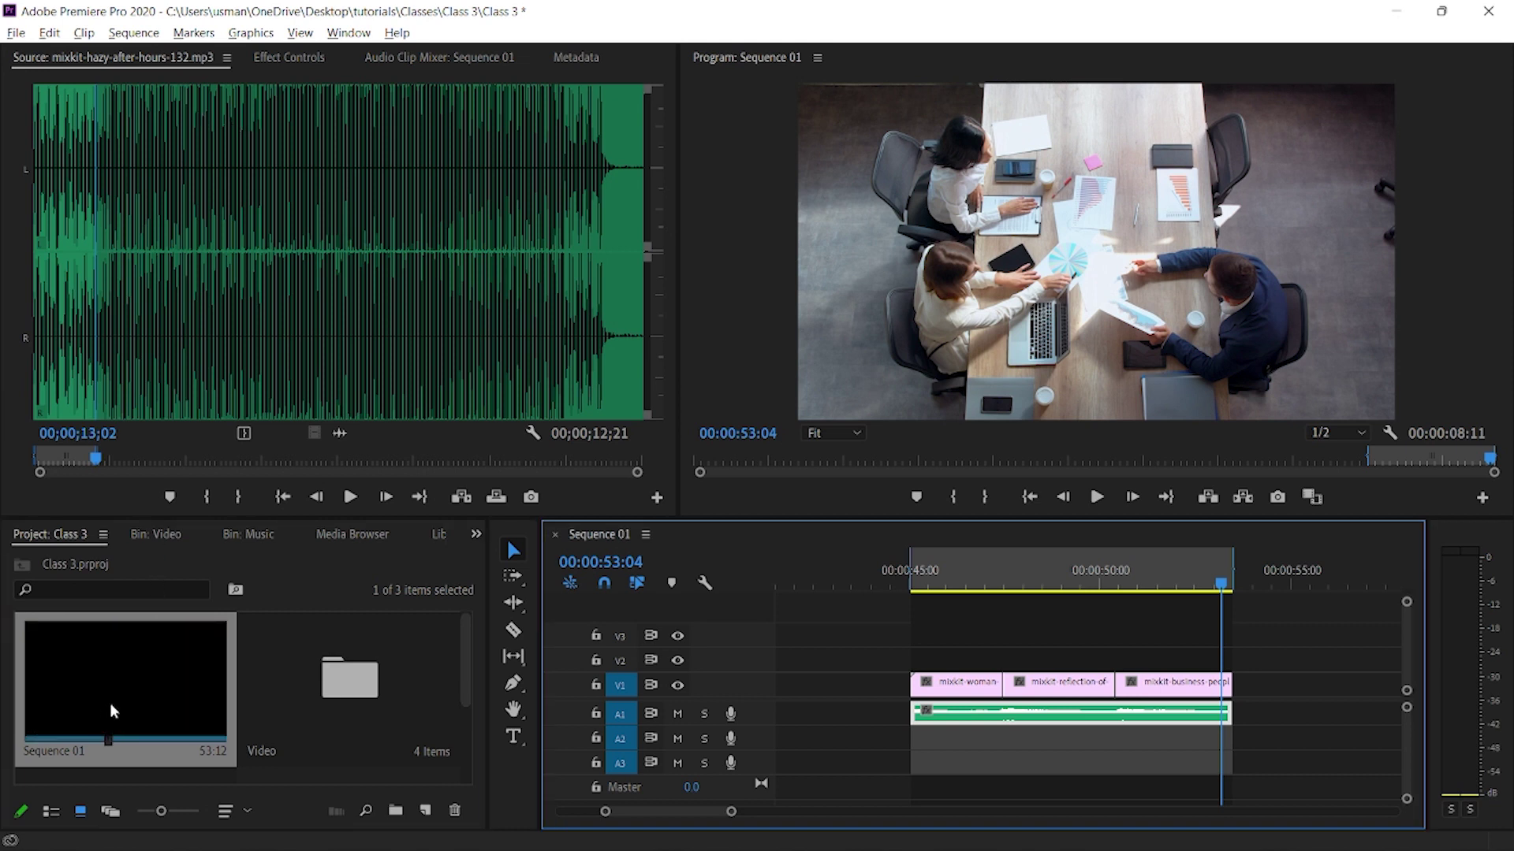
click(179, 534)
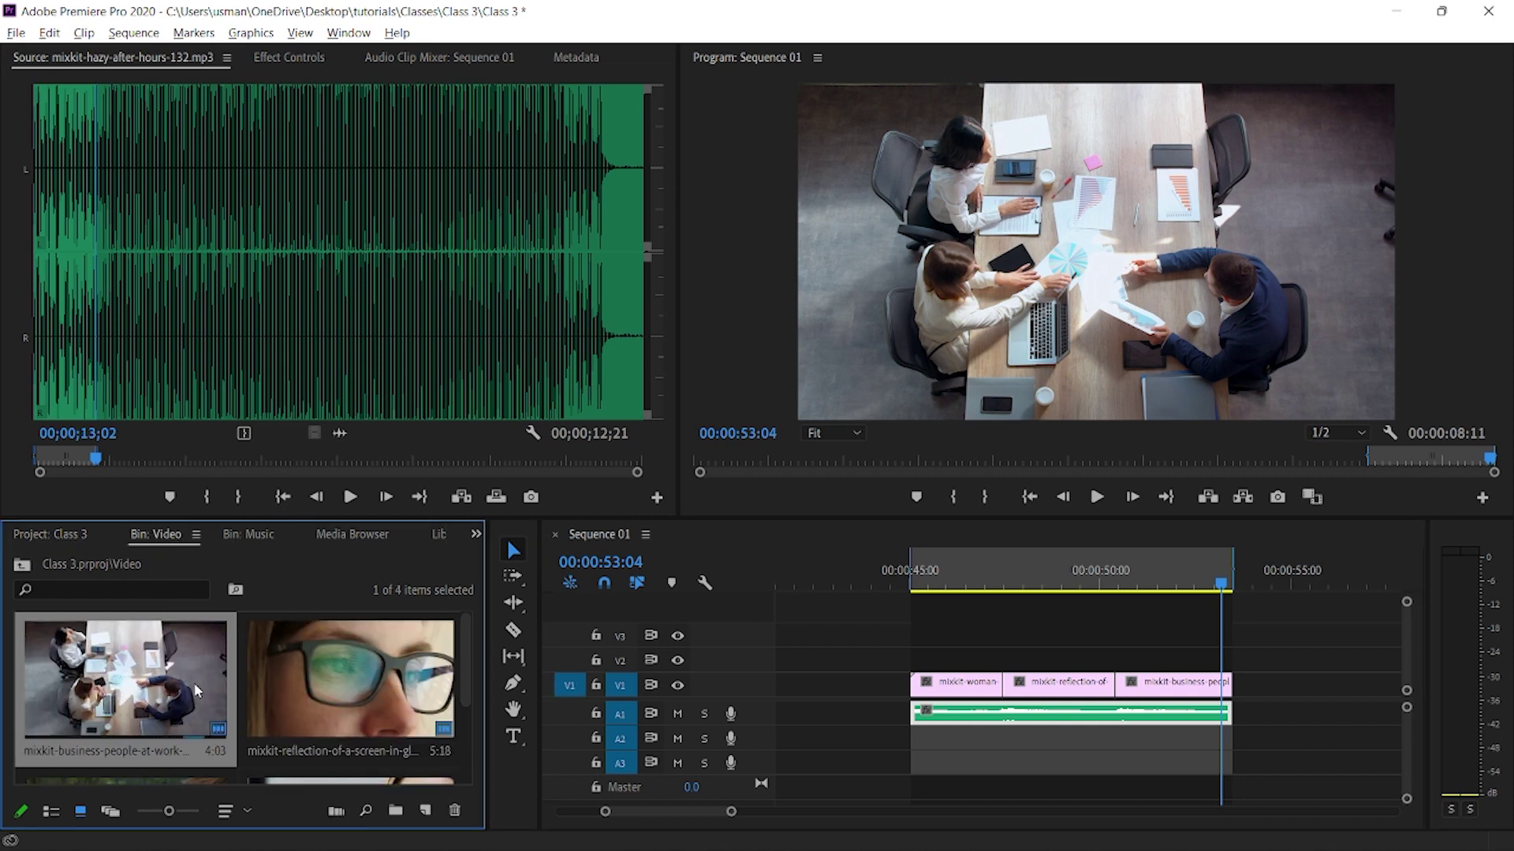
double_click(338, 685)
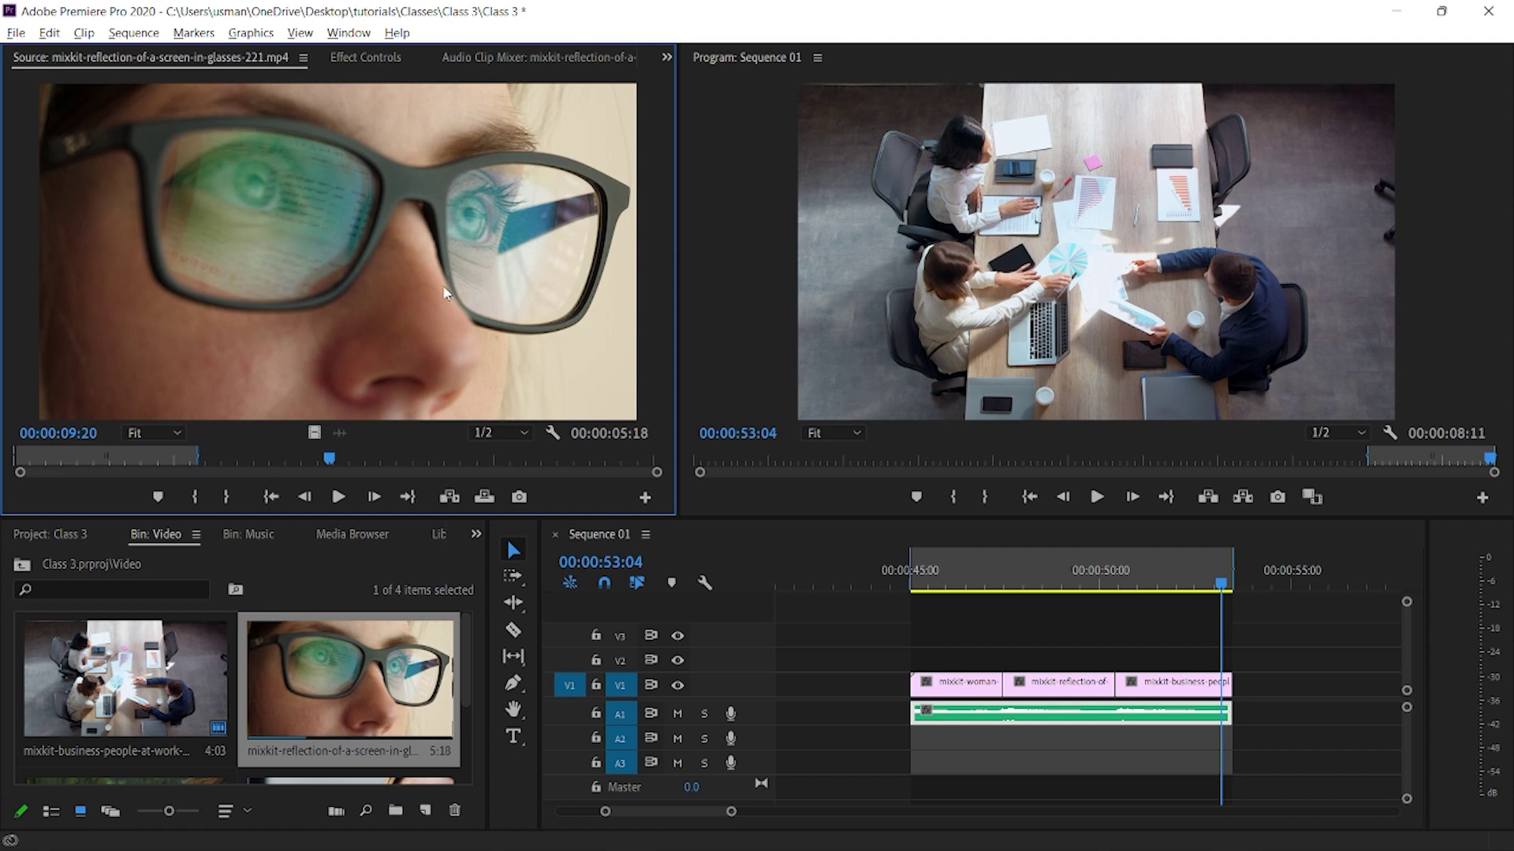
- Play and stop the glasses clip, then step it forward eleven frames
click(337, 497)
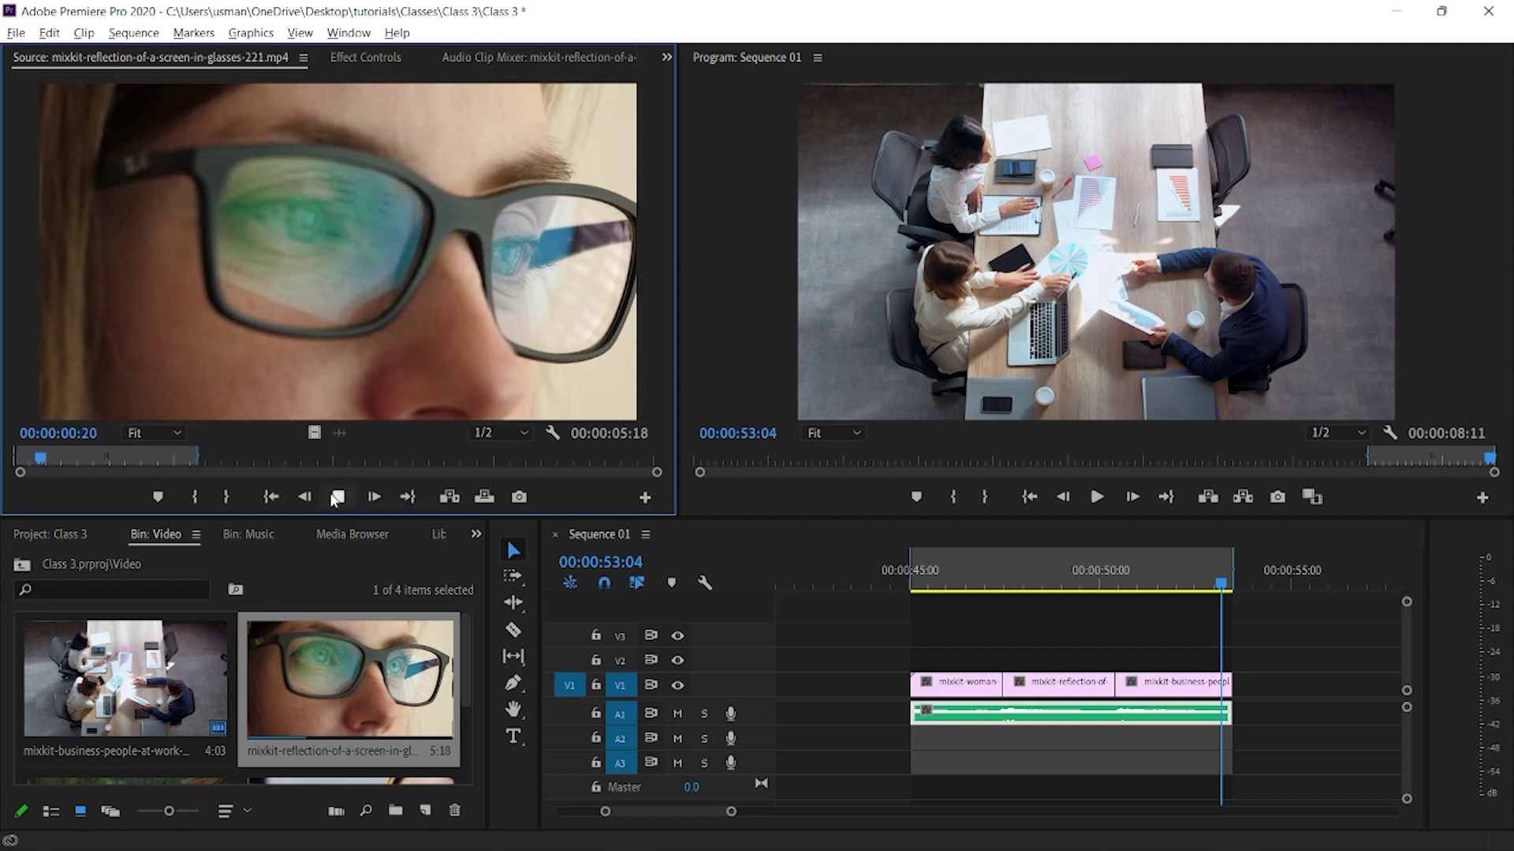
click(338, 498)
click(372, 496)
click(372, 496)
click(372, 497)
click(373, 496)
click(372, 497)
click(373, 497)
click(373, 497)
click(372, 496)
click(372, 496)
click(372, 497)
click(372, 497)
click(372, 496)
click(372, 496)
click(372, 496)
click(372, 497)
click(372, 497)
click(372, 497)
click(372, 496)
click(372, 497)
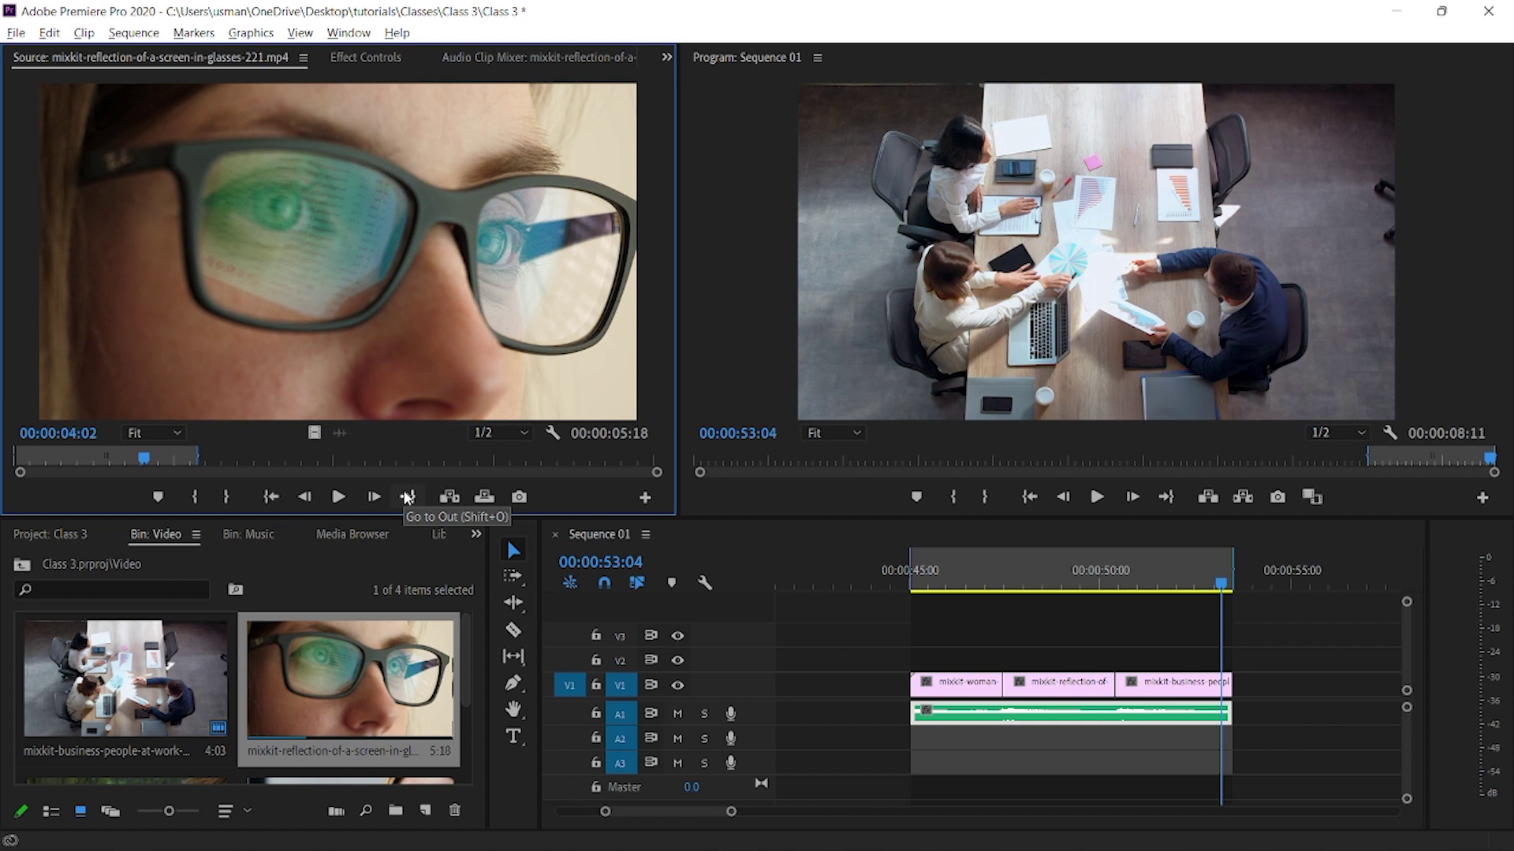
- Jump between the clip's out and in points and scrub back to 00:00:04:10
click(407, 497)
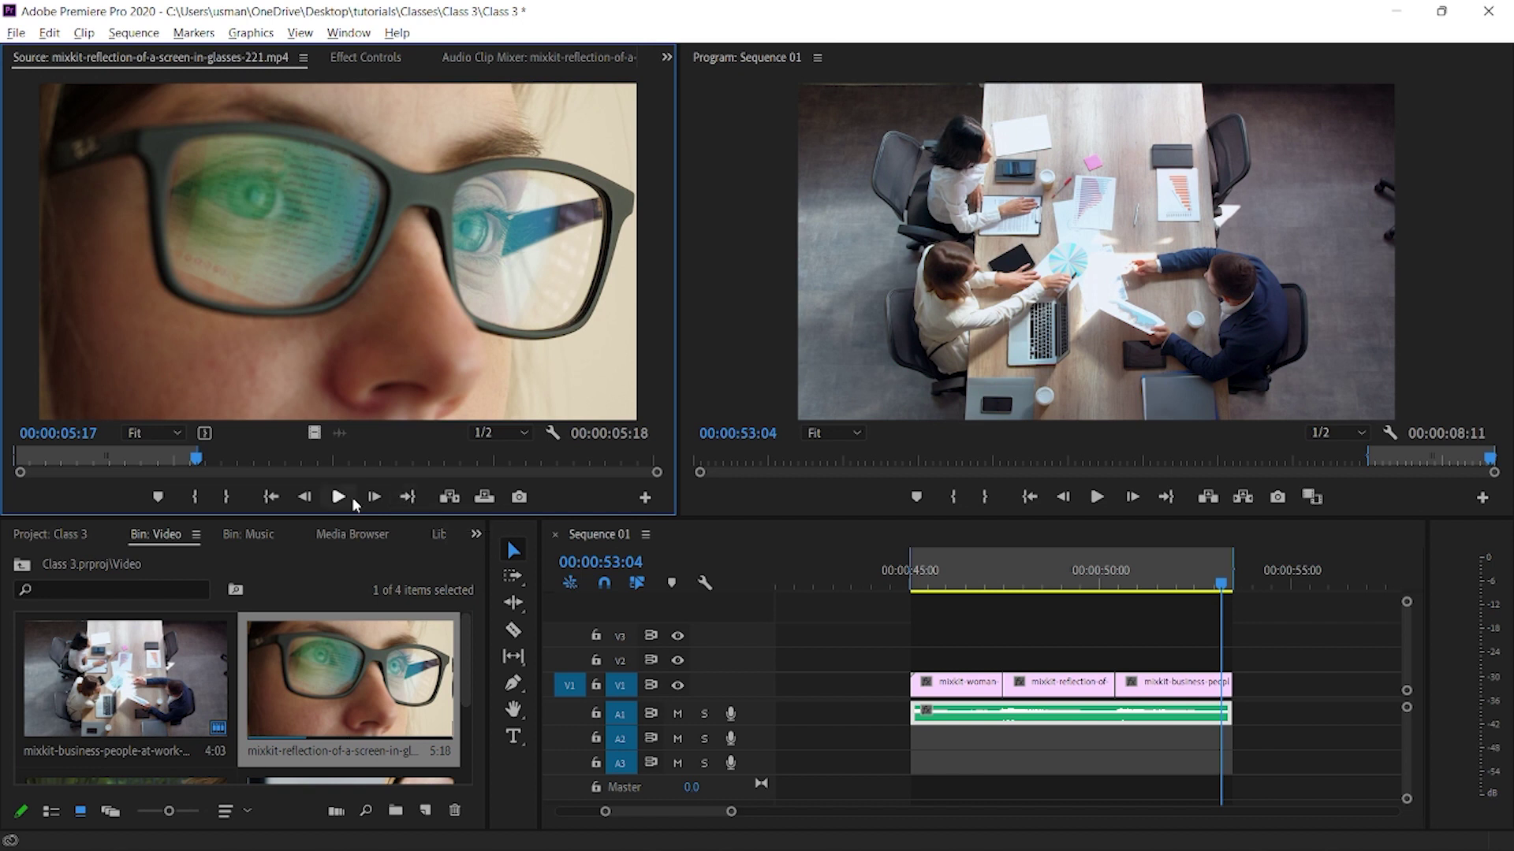
click(269, 498)
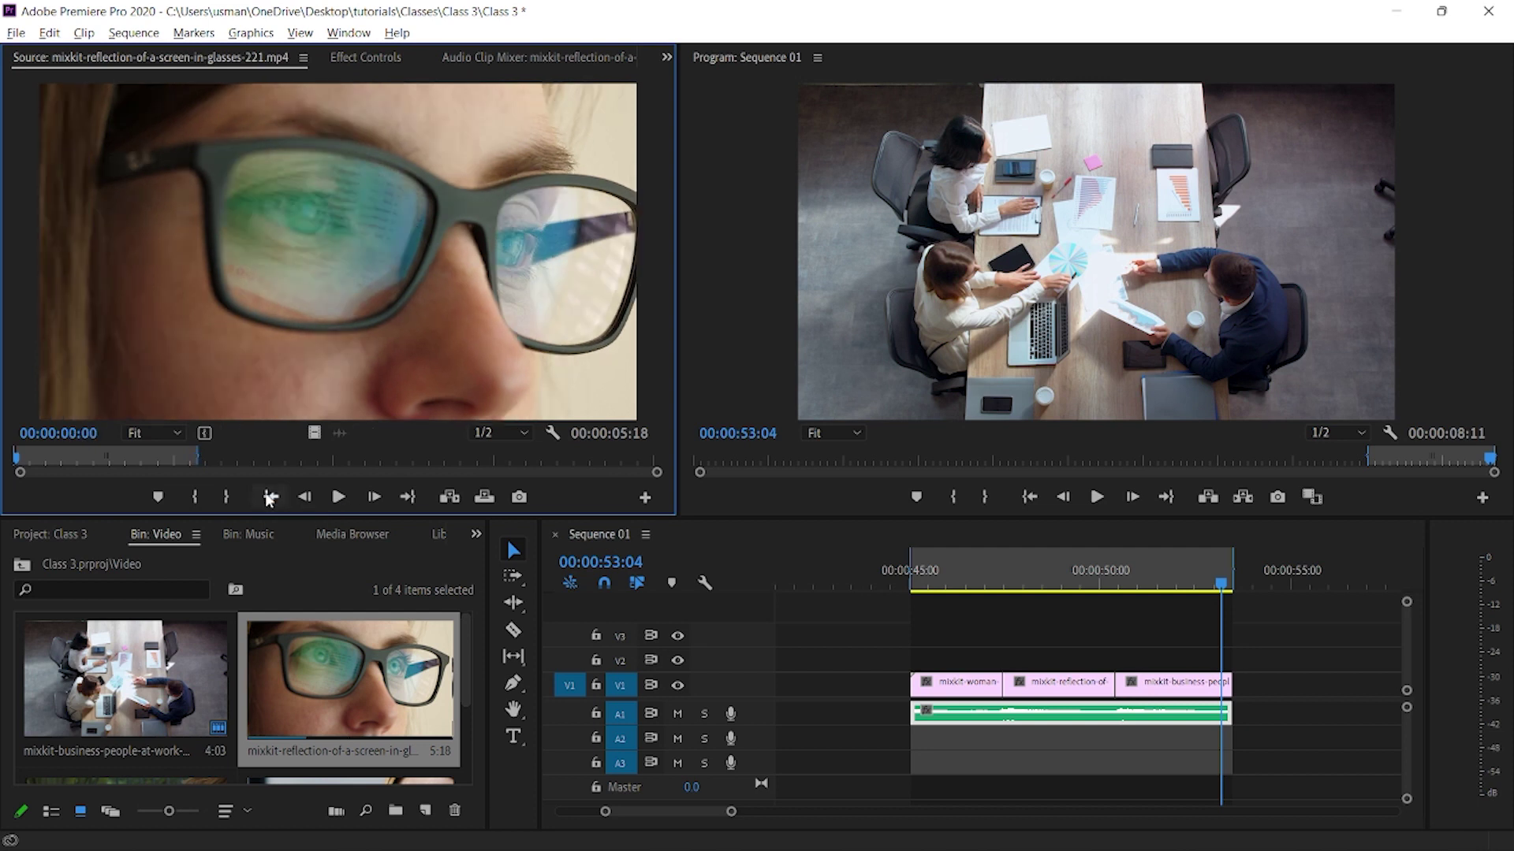
click(406, 498)
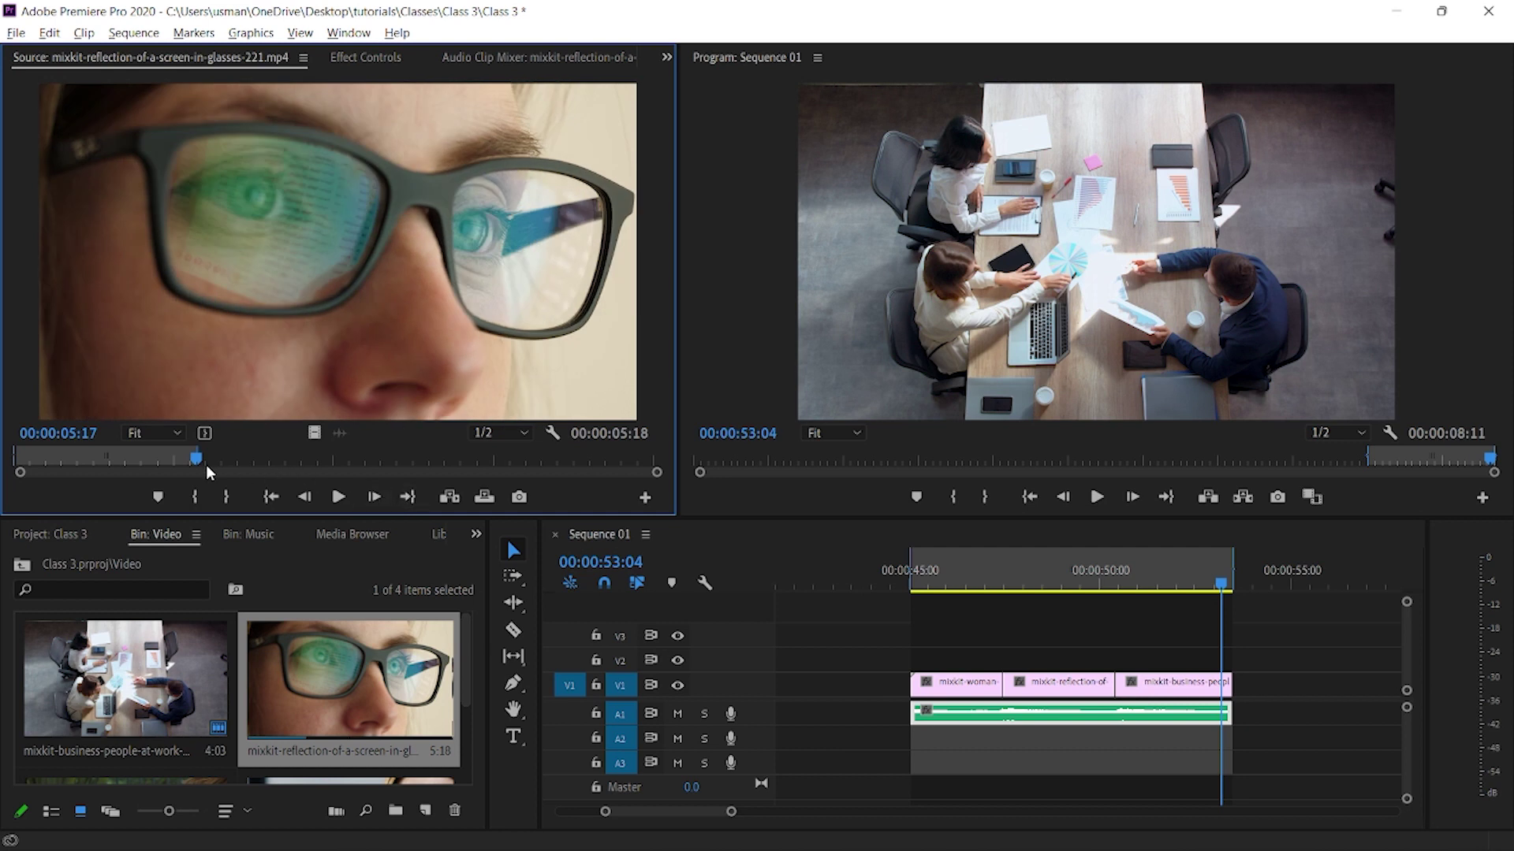
drag(196, 458, 156, 459)
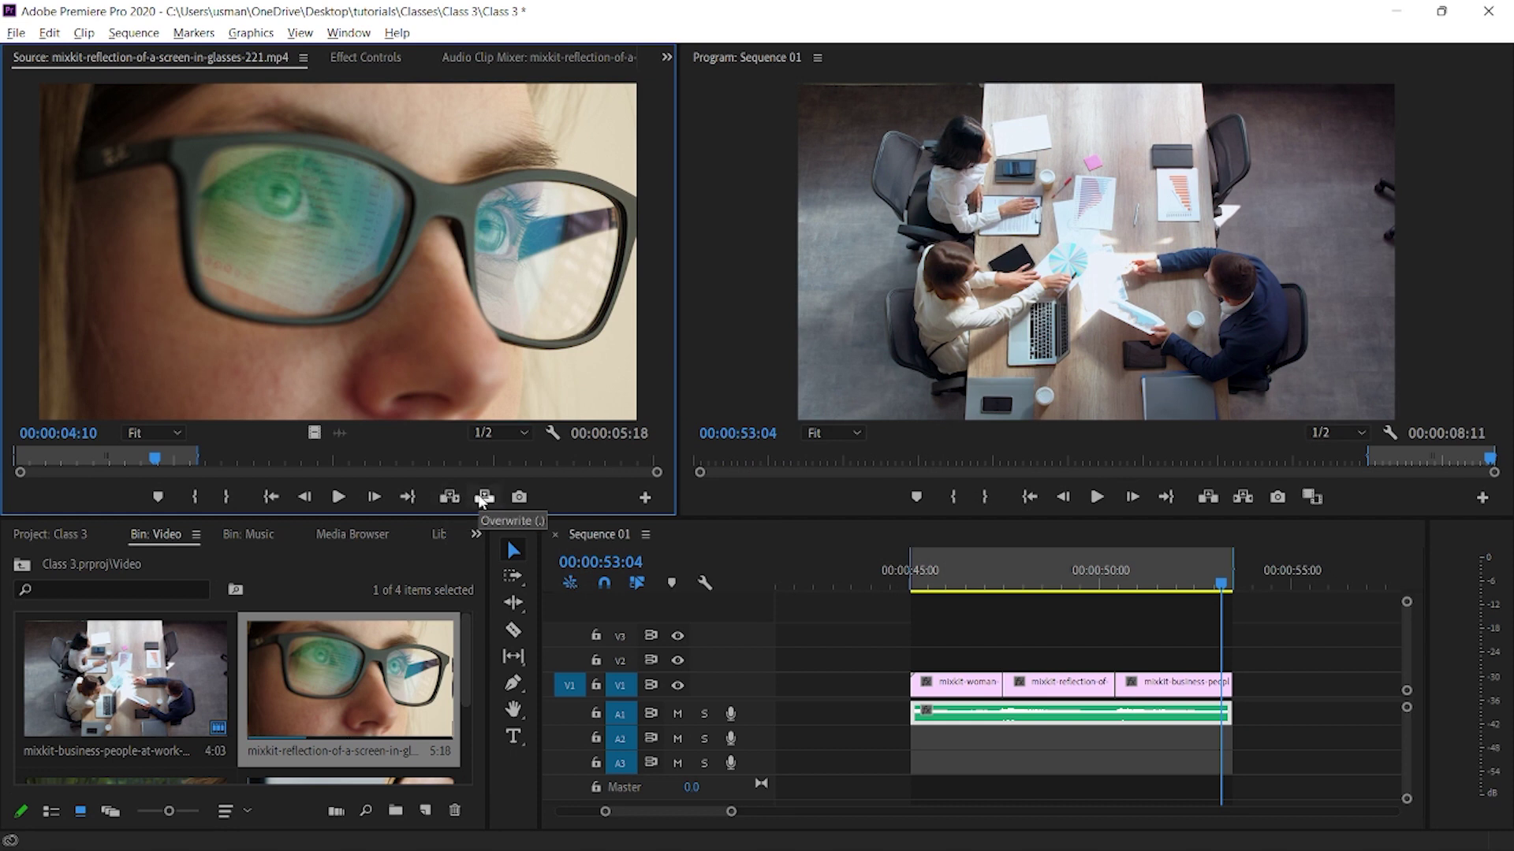
click(520, 500)
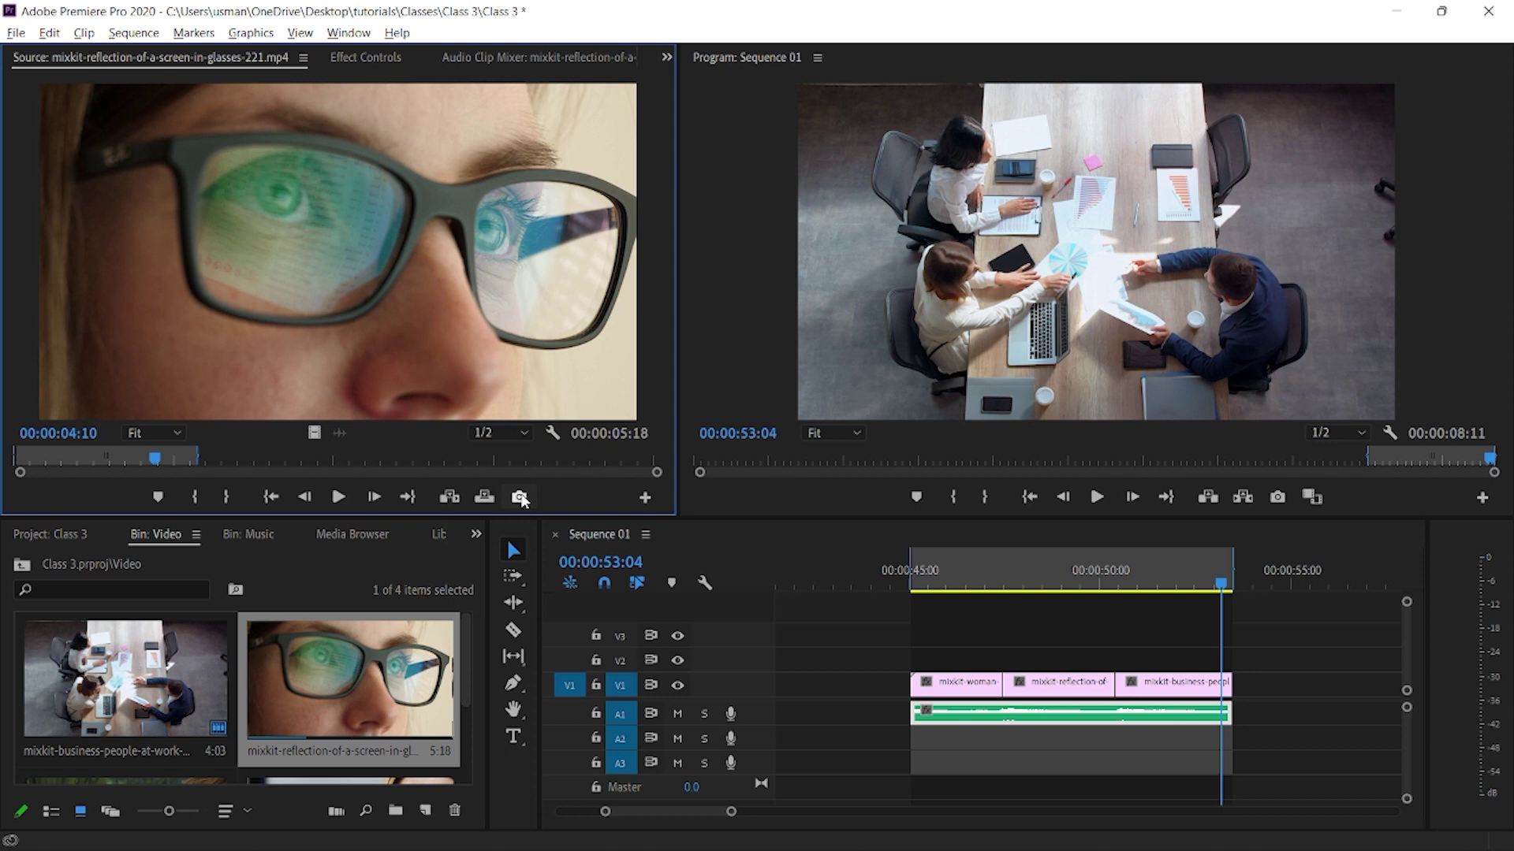
- Keep JPEG as the still's format and browse to the Classes\Class 3 folder
click(520, 497)
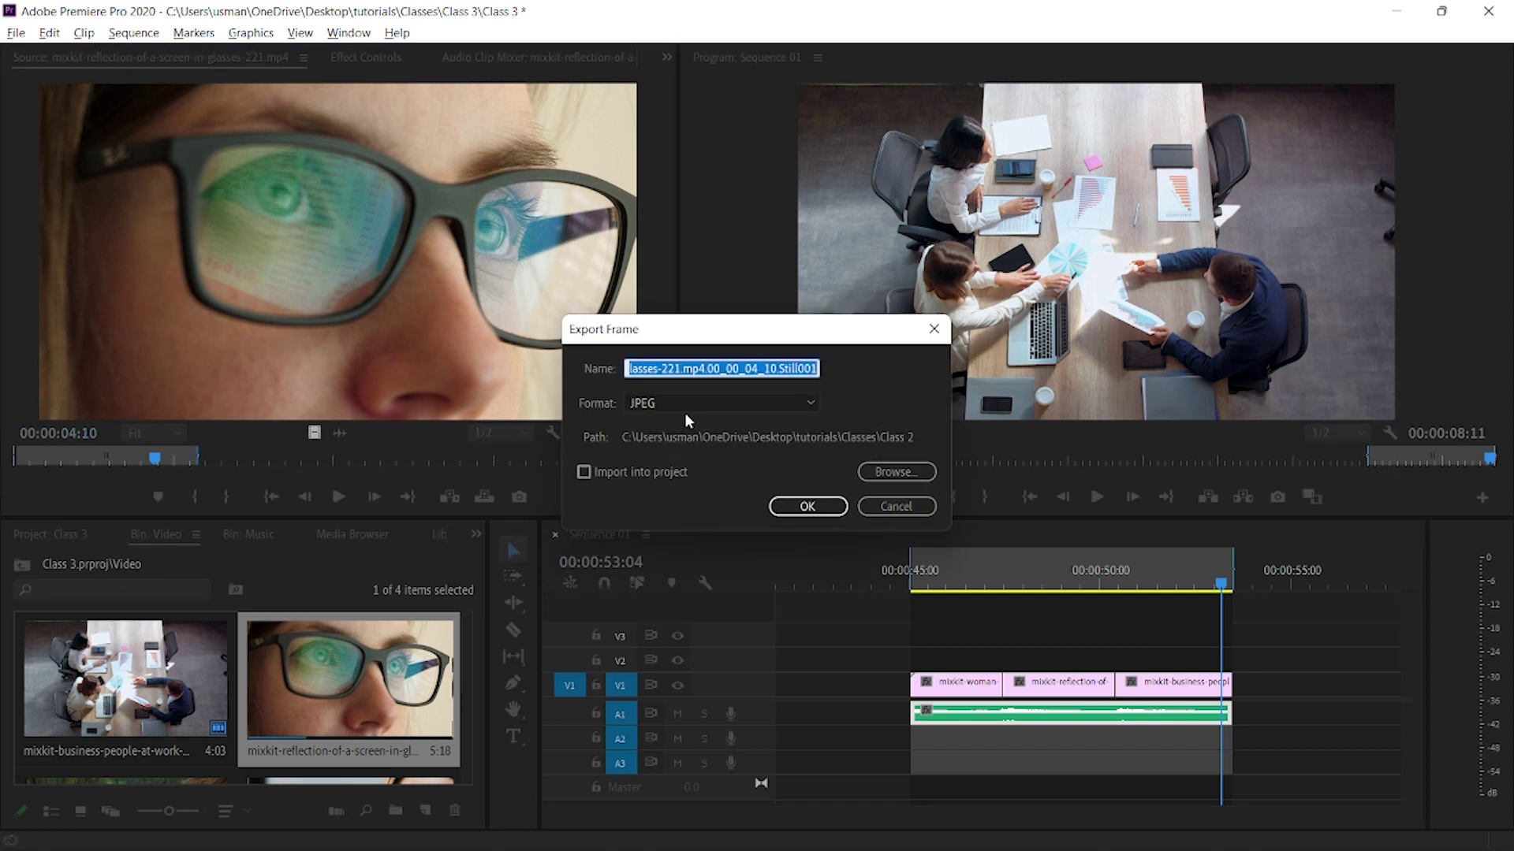
click(757, 398)
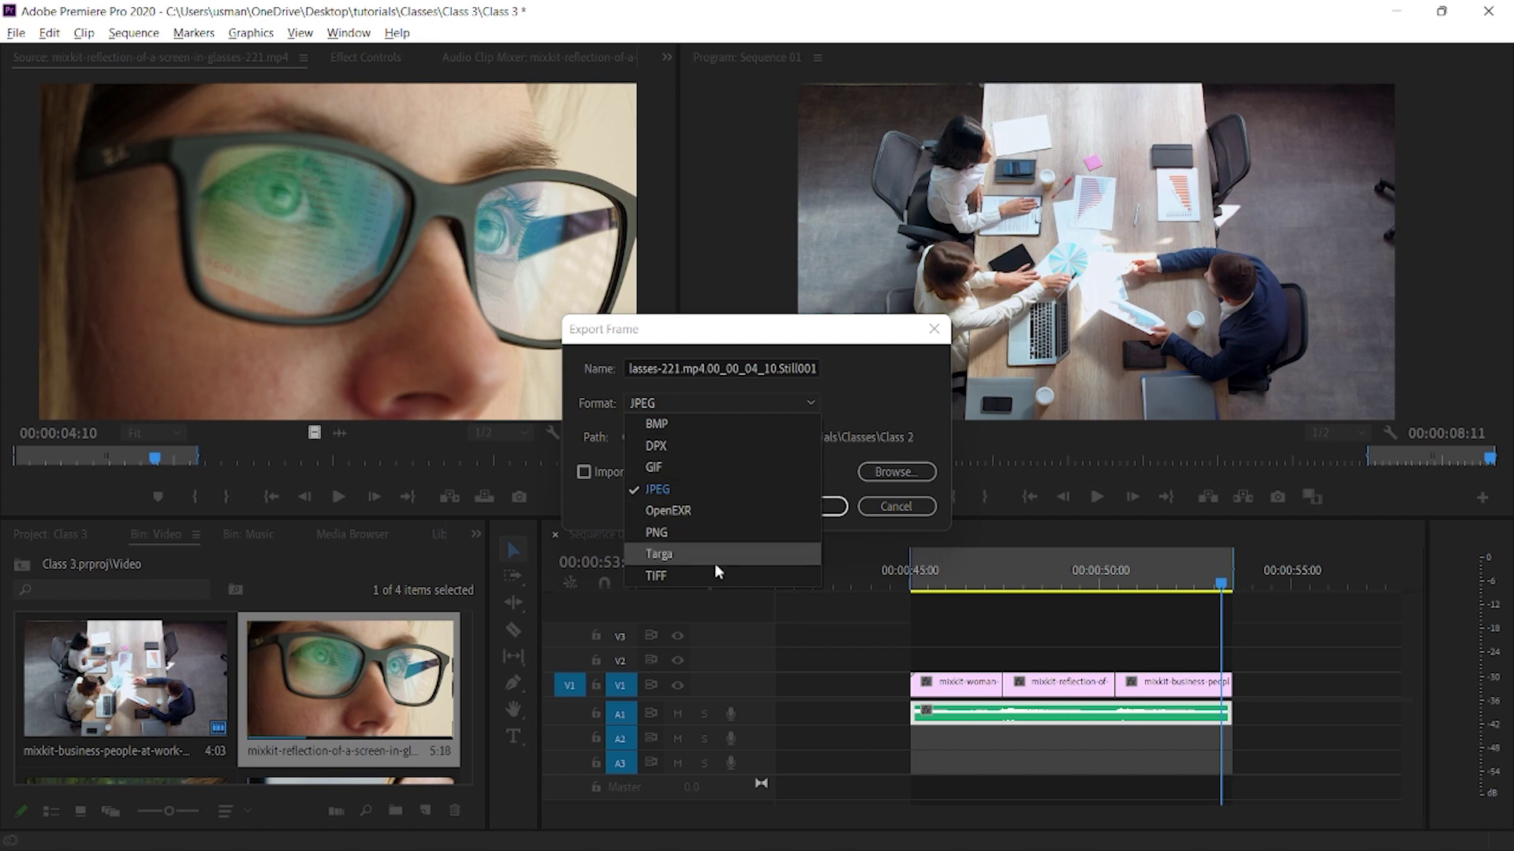
click(827, 399)
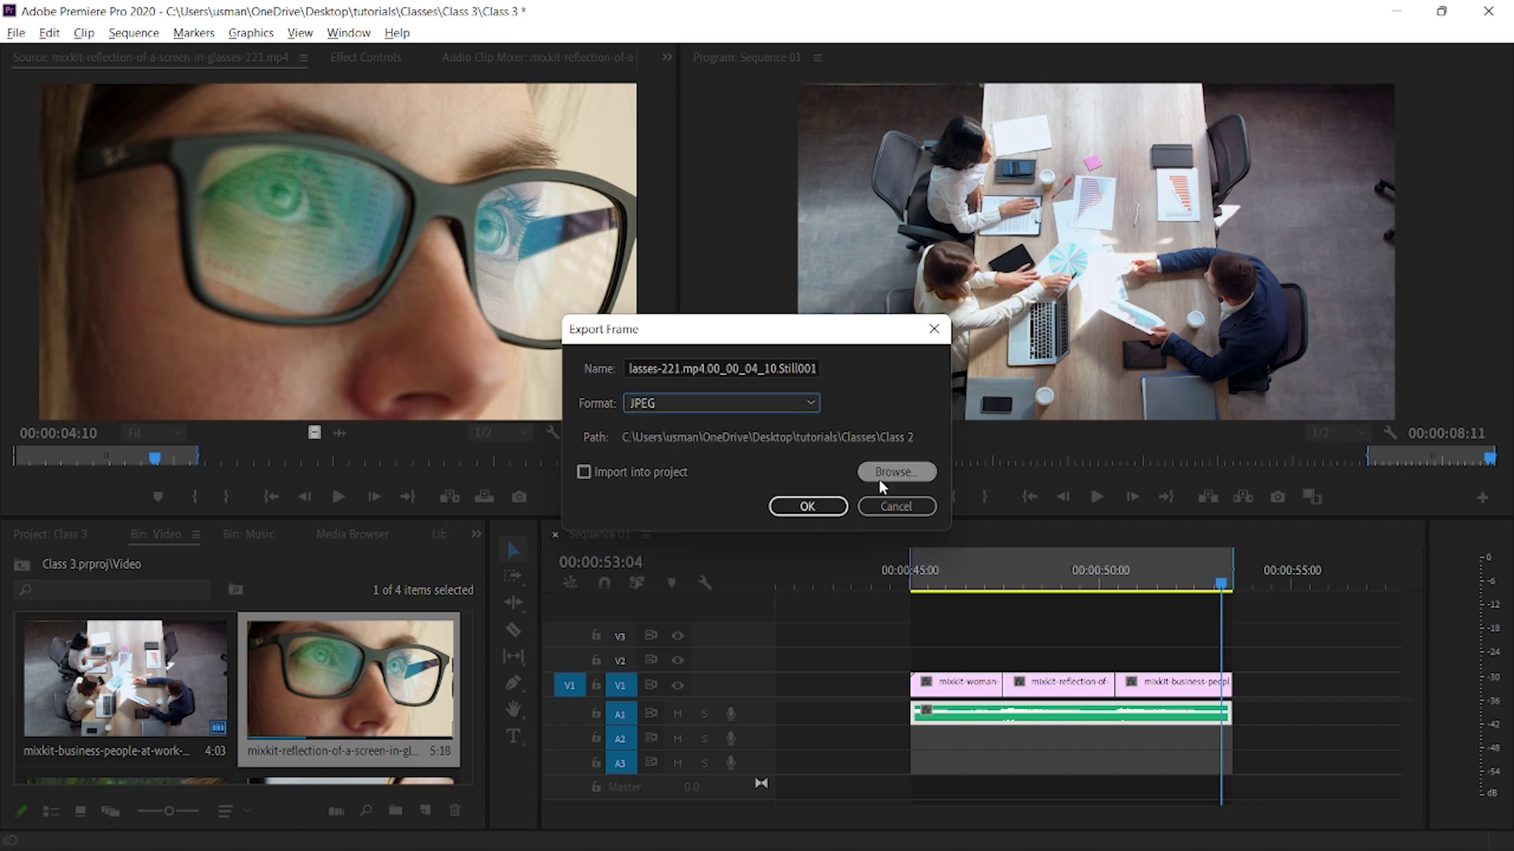
click(882, 473)
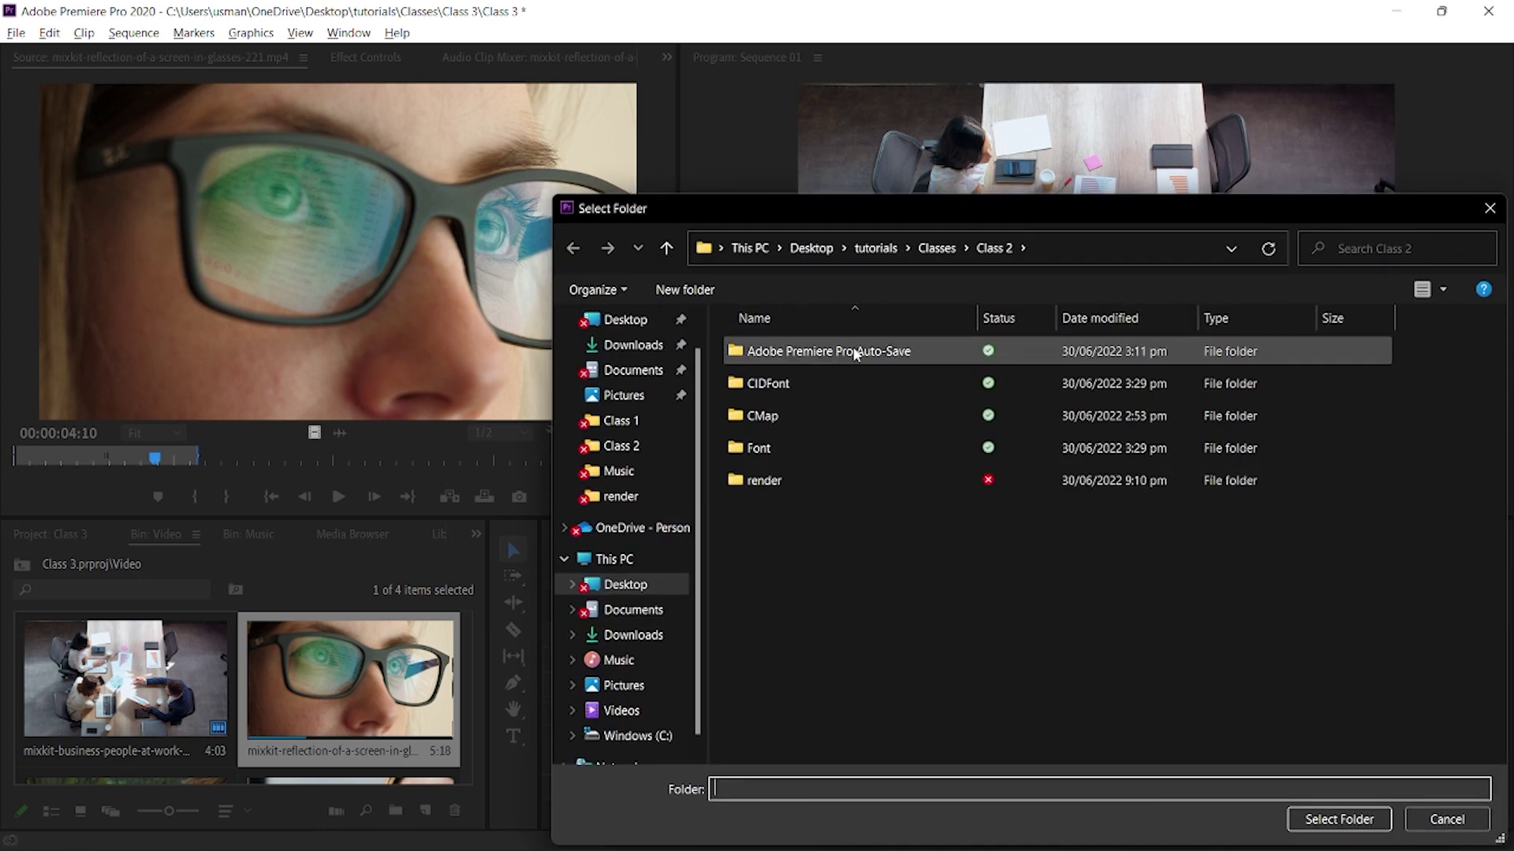
click(936, 248)
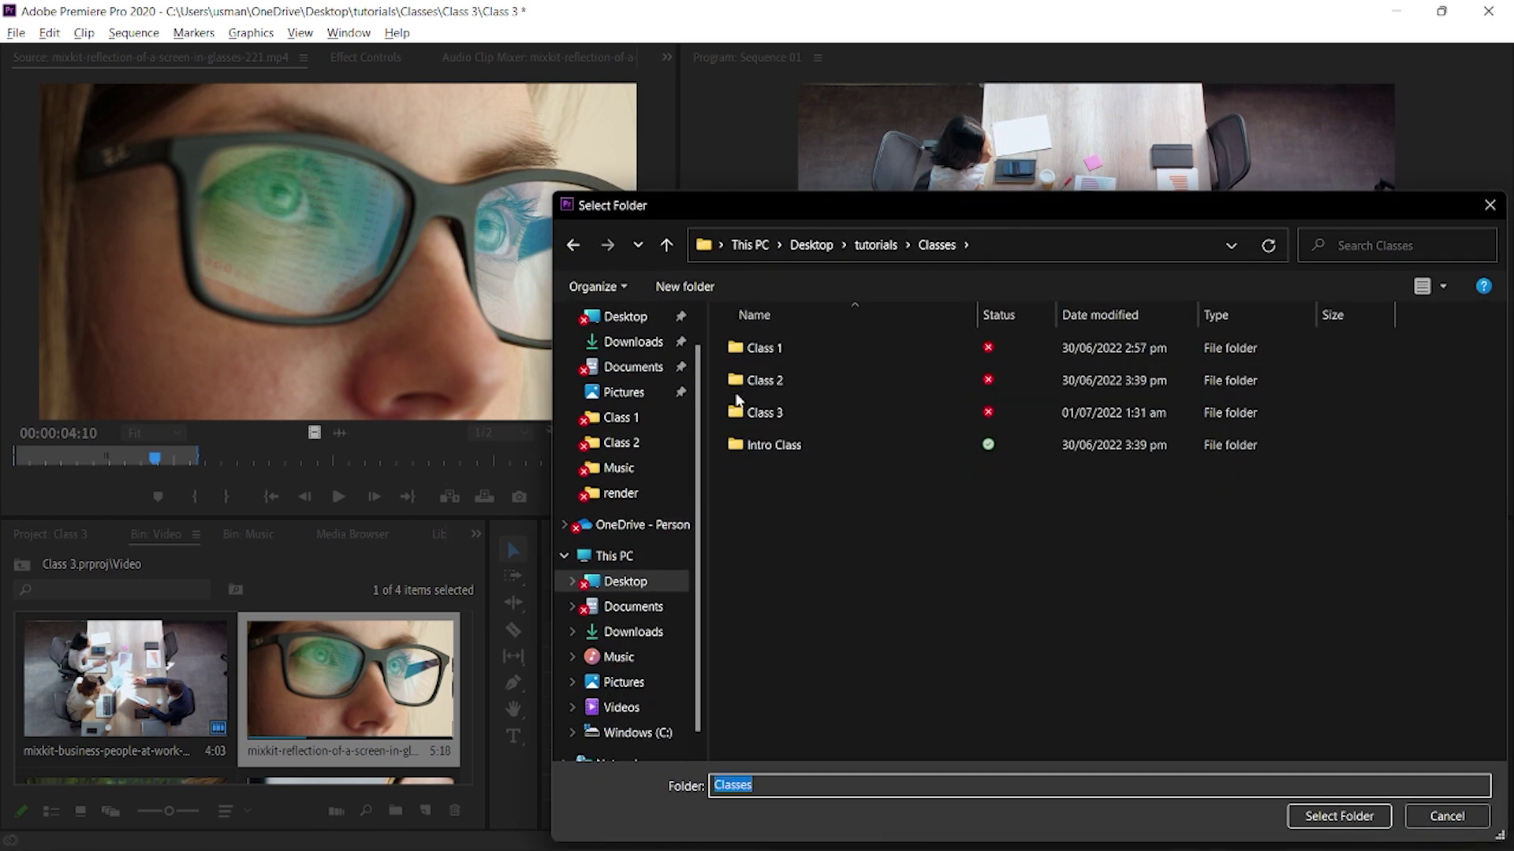
click(750, 415)
double_click(750, 418)
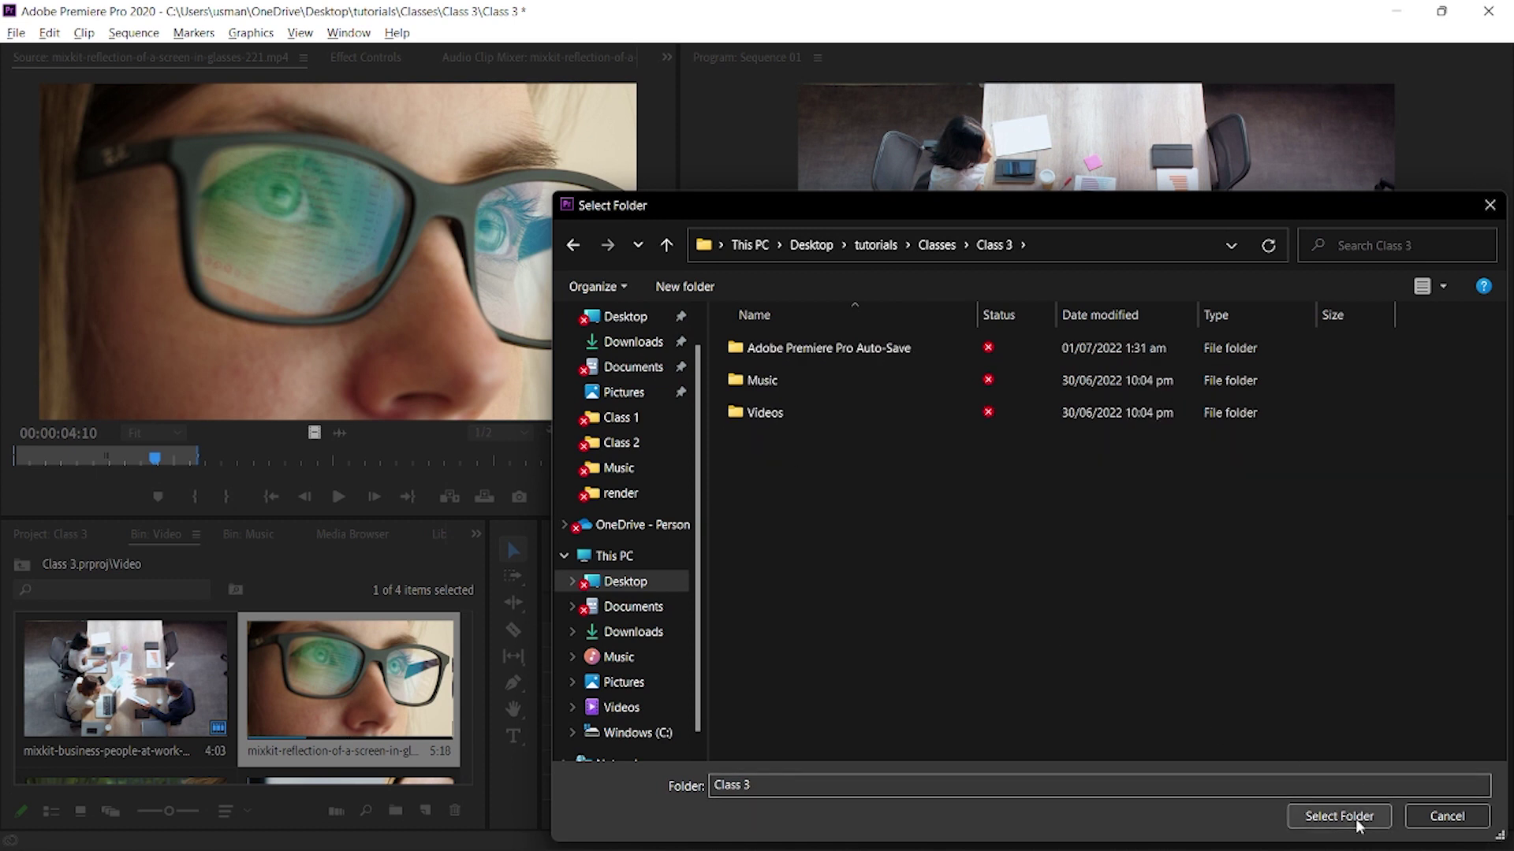
- After a failed 'eyes' folder entry, reopen Class 3 and confirm it as the destination
click(1116, 781)
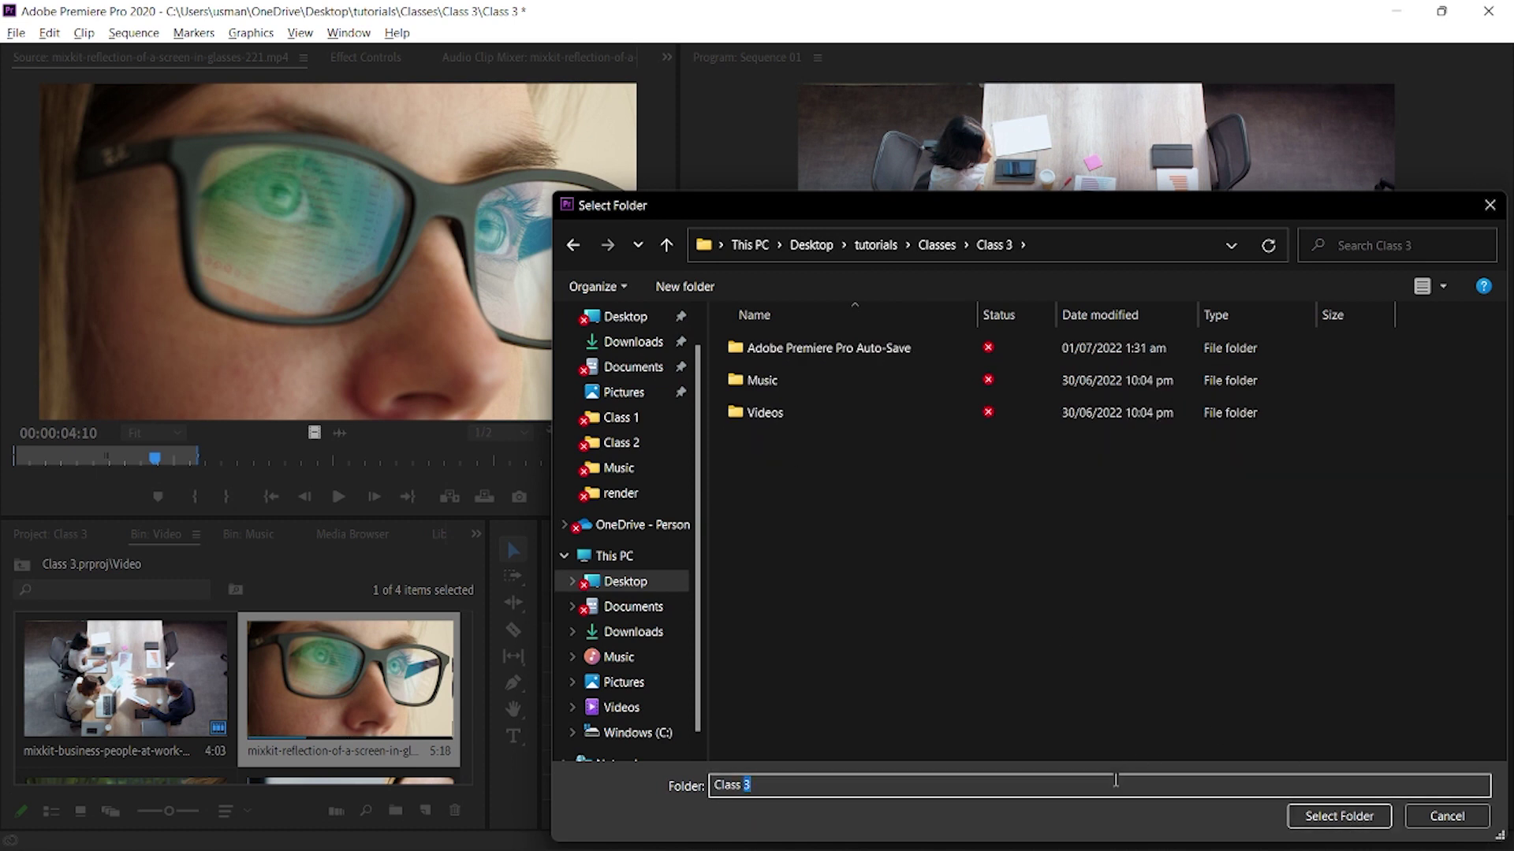
click(1116, 781)
text(eyes)
click(1340, 816)
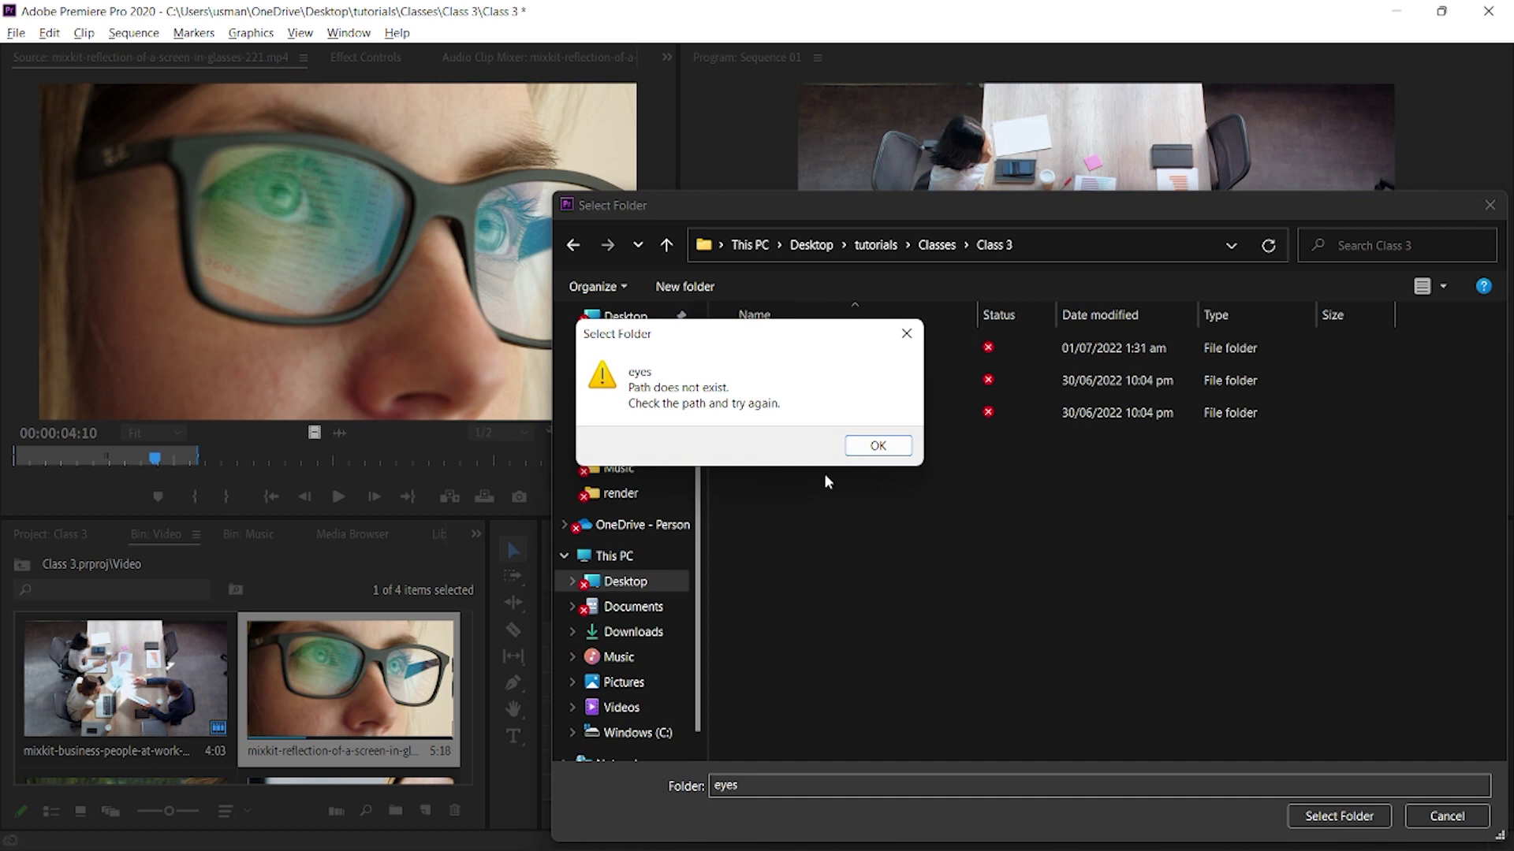
click(878, 447)
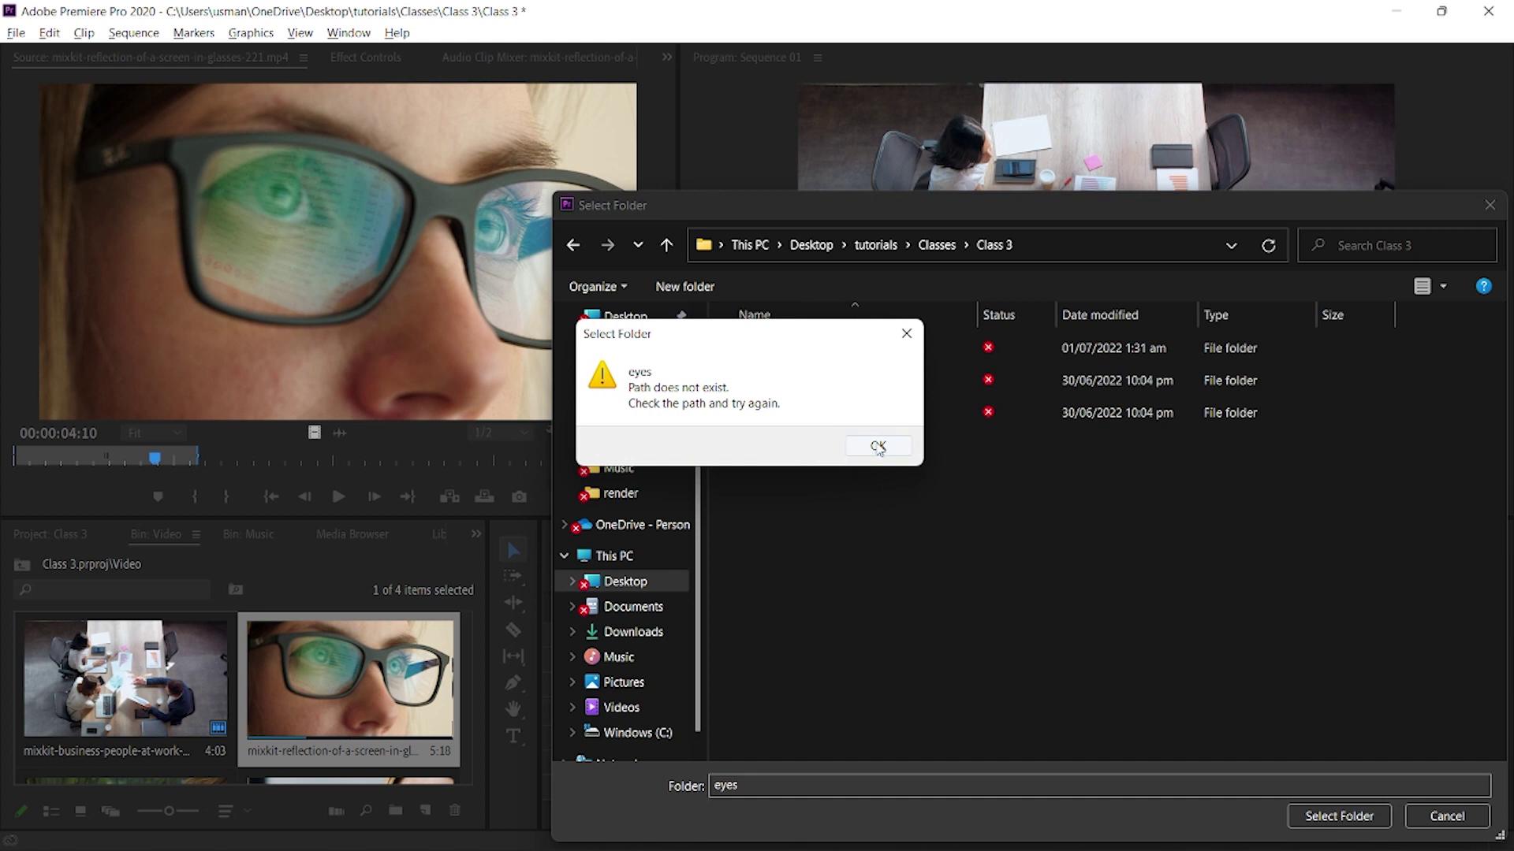
click(938, 245)
double_click(780, 413)
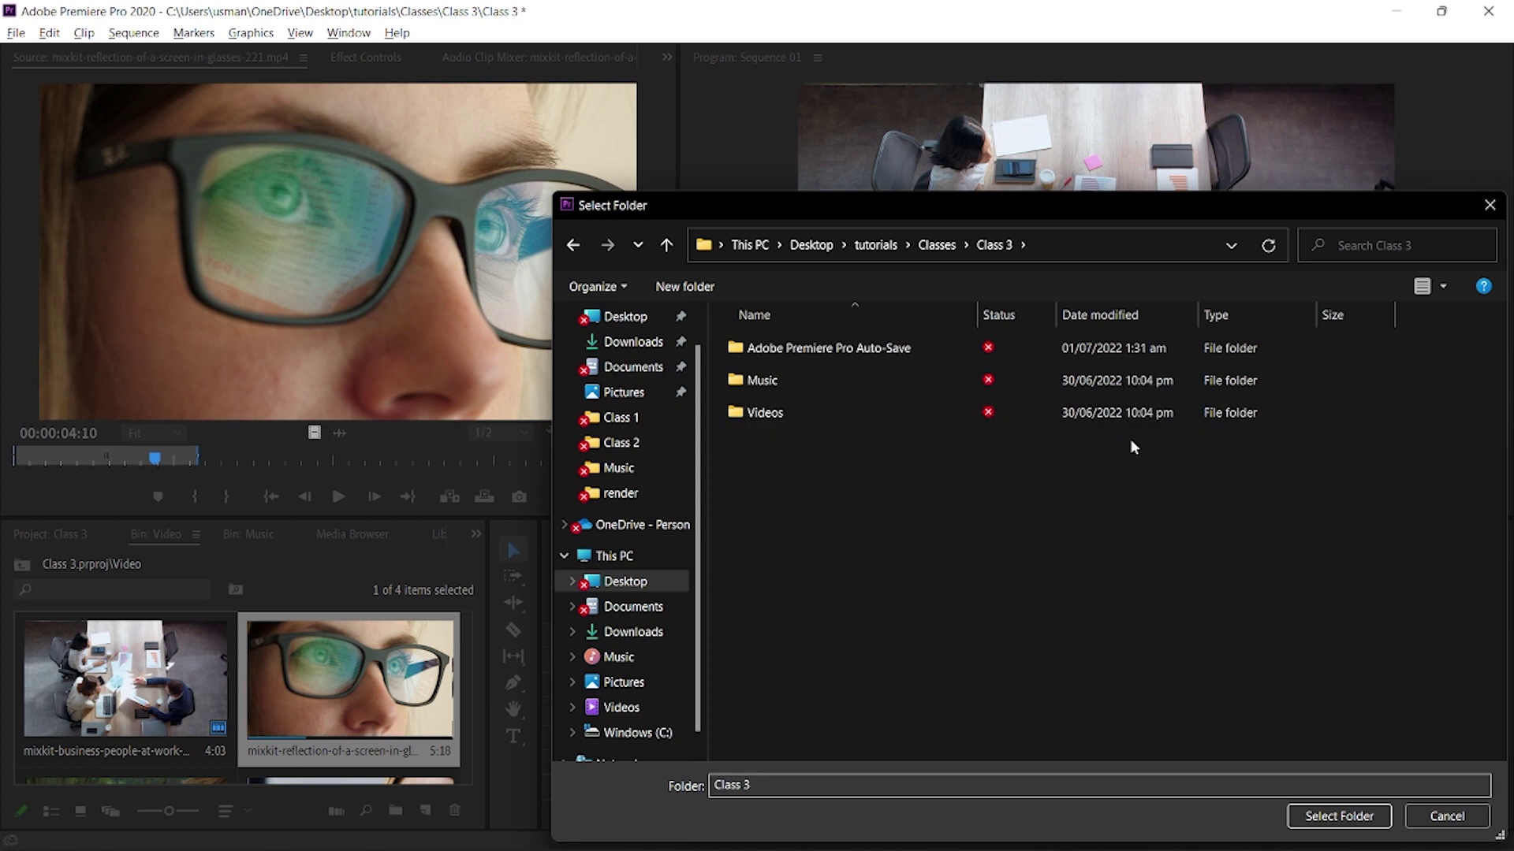
drag(1038, 204, 811, 15)
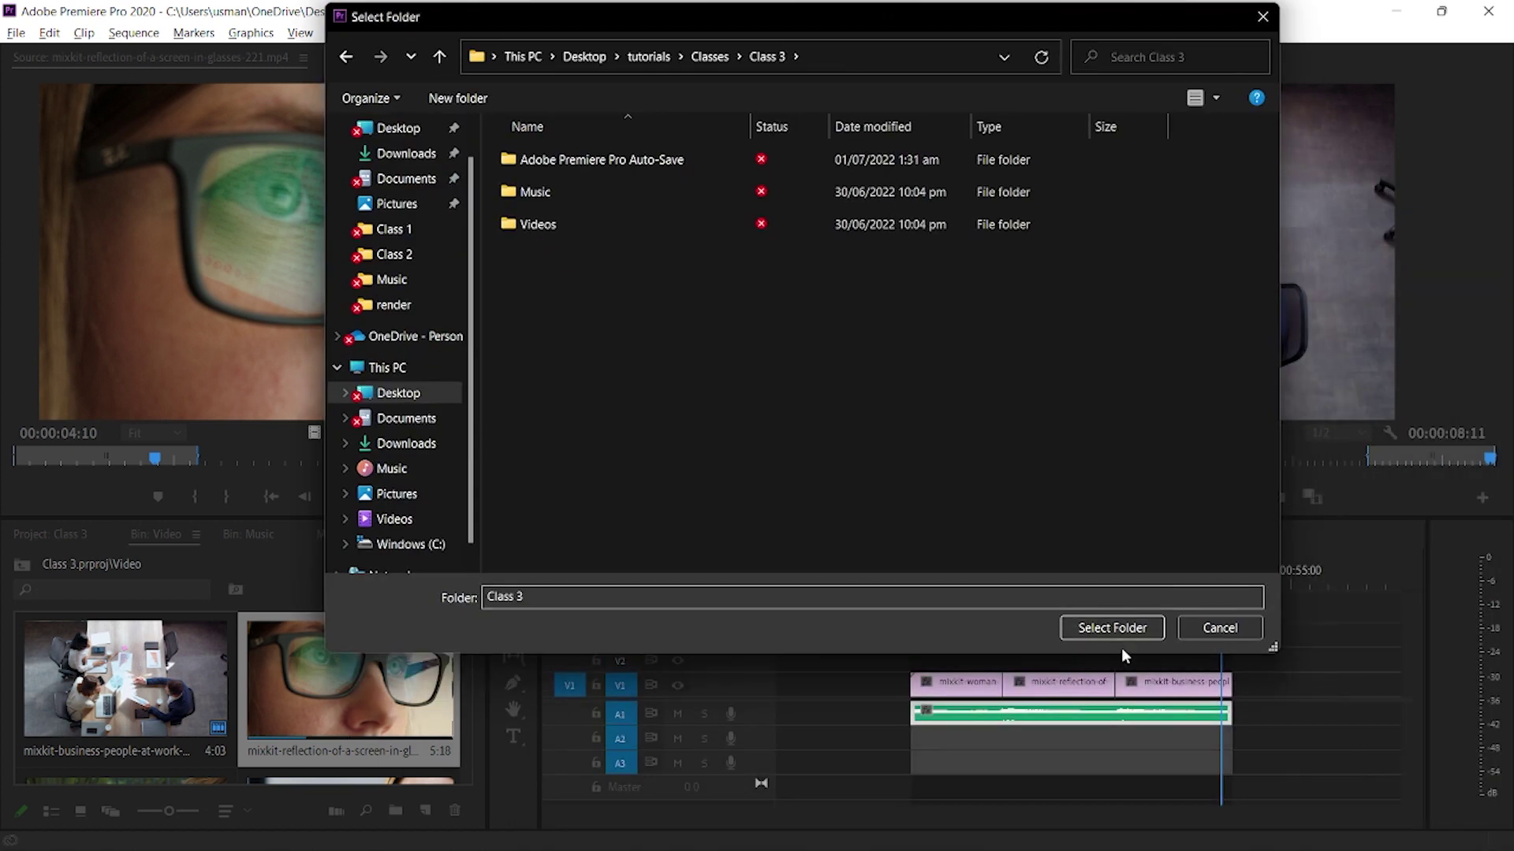
click(1119, 626)
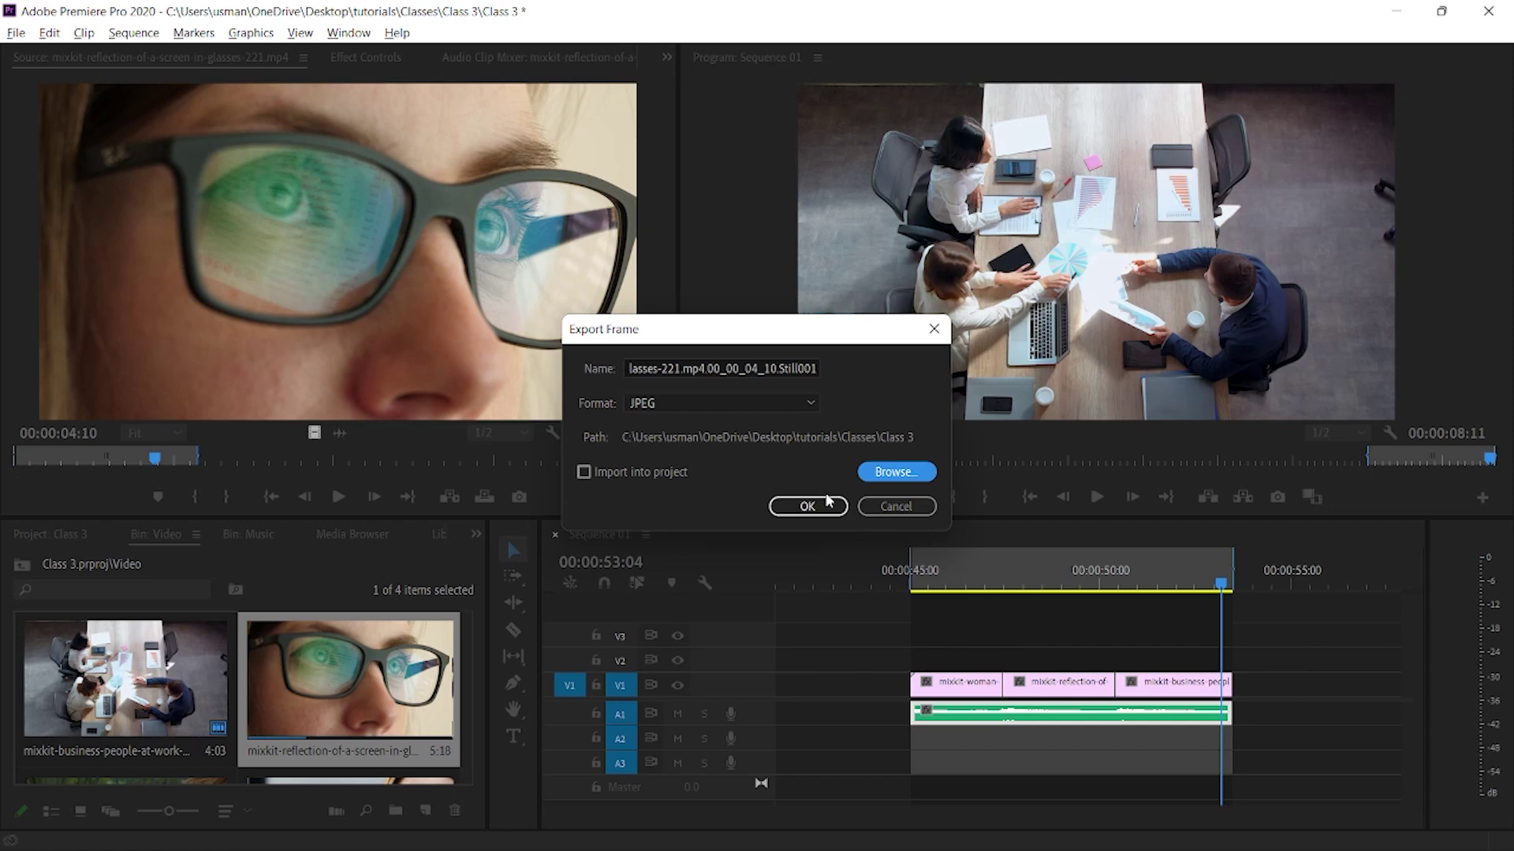
- Export the JPEG still, view it in Class 3, then close the photo viewer
click(807, 506)
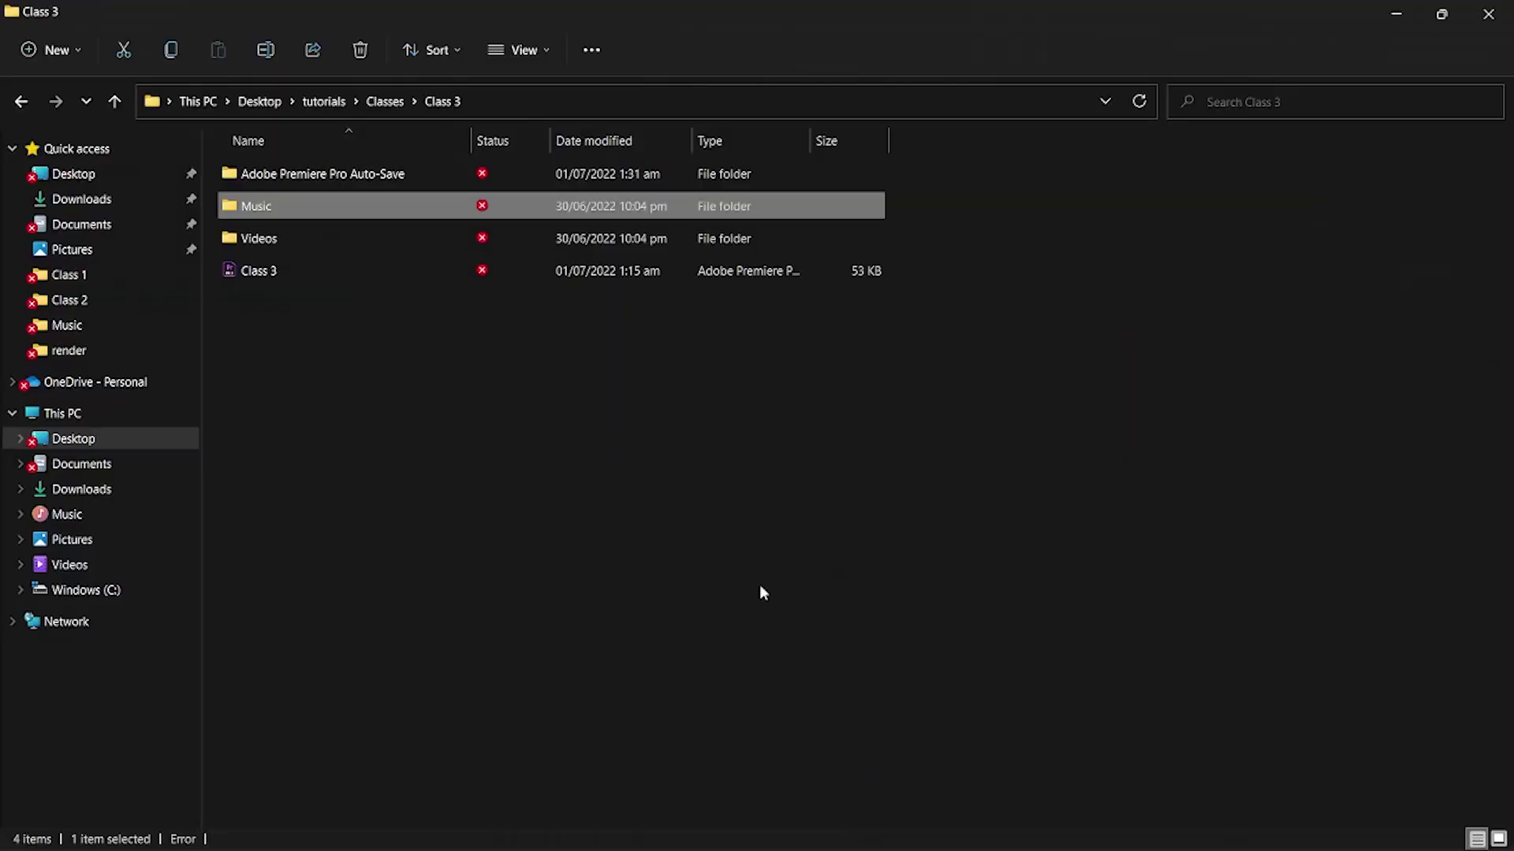
click(284, 302)
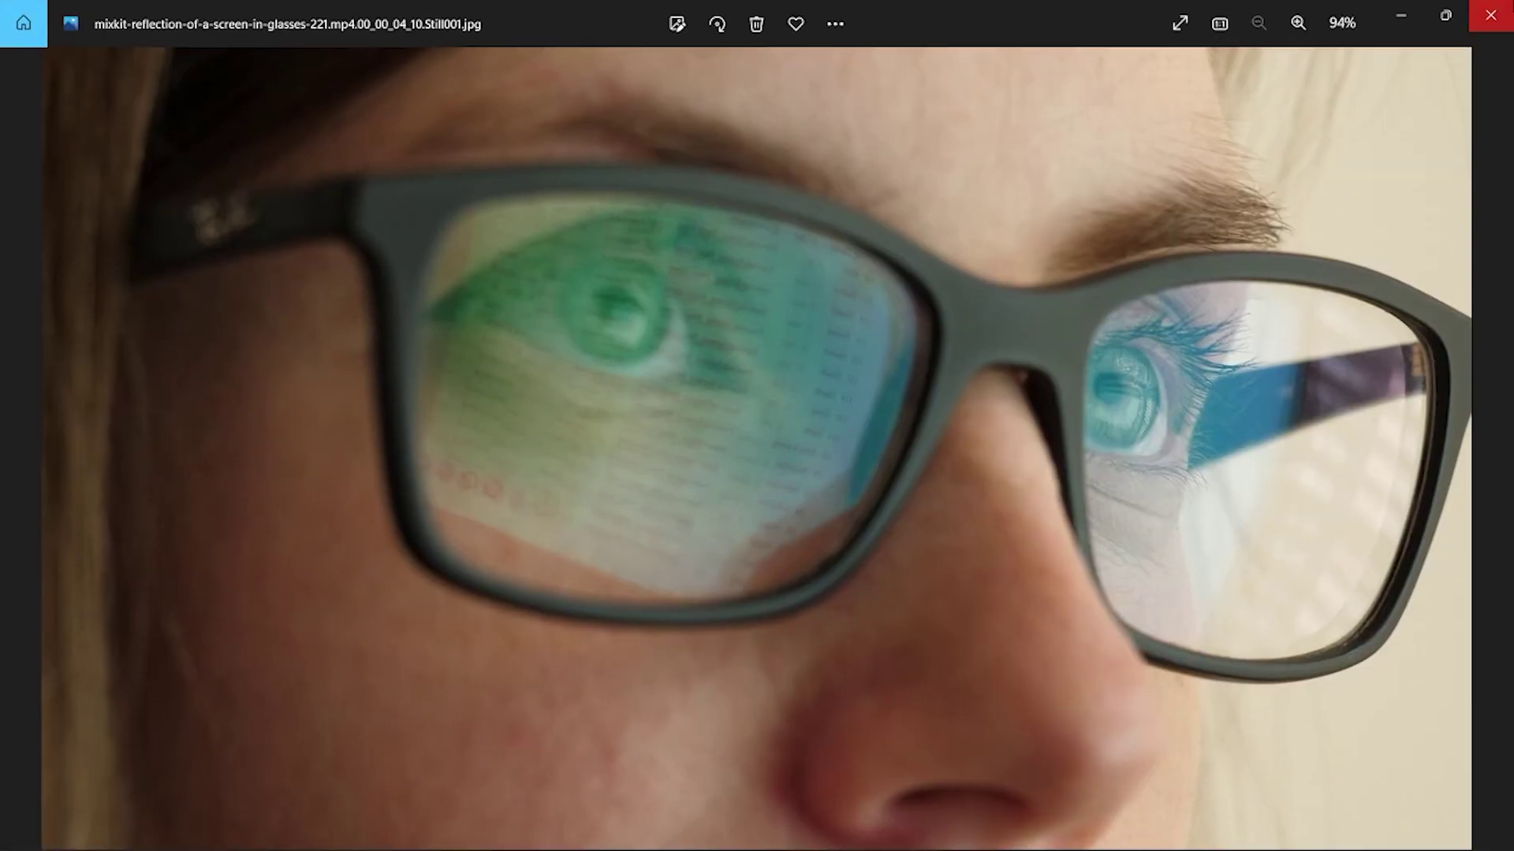
click(1483, 29)
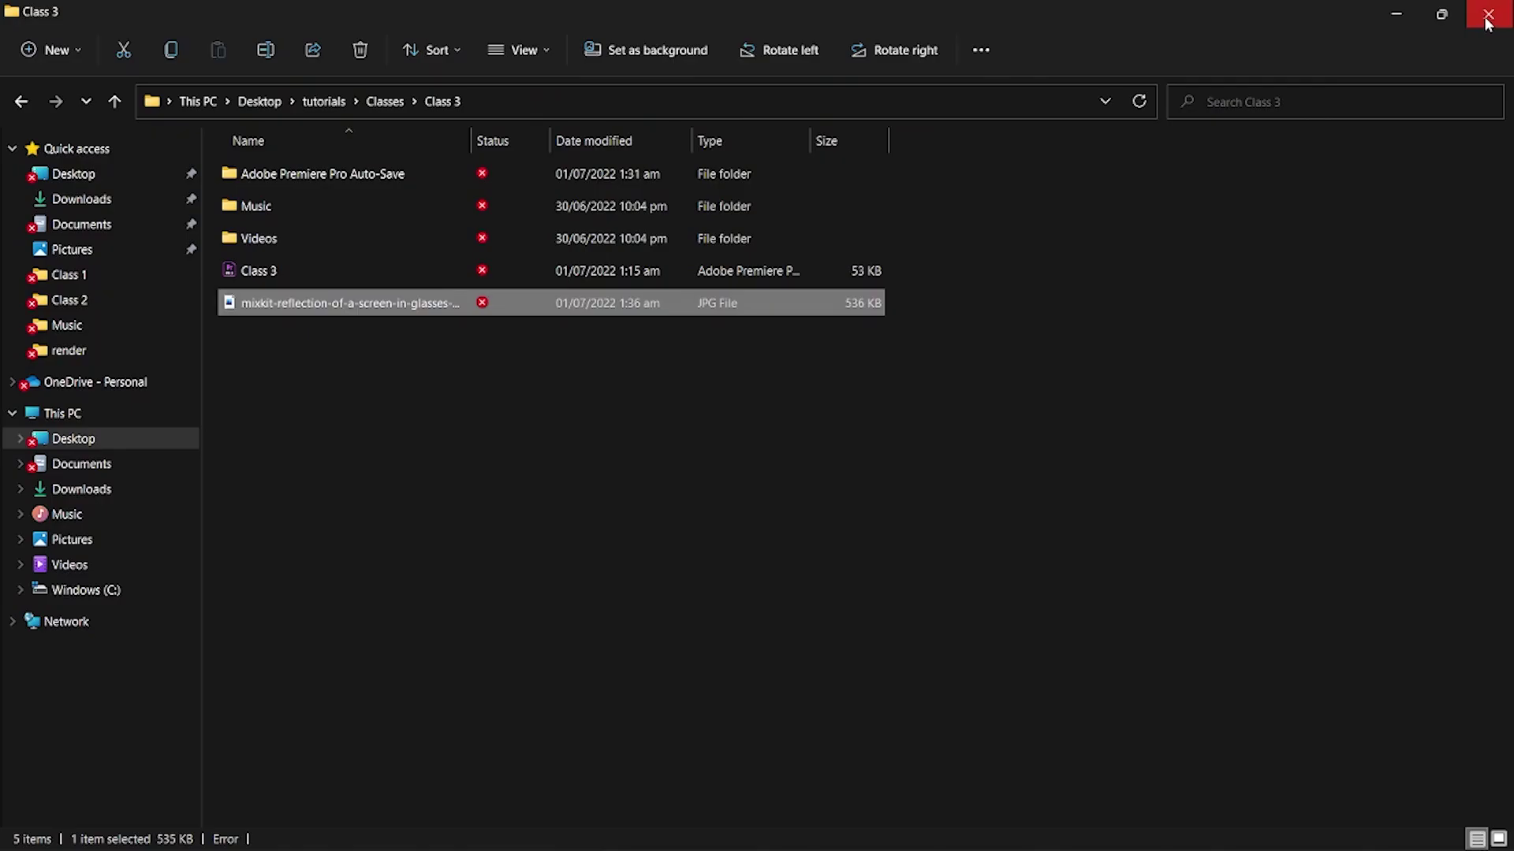
key(alt+Tab)
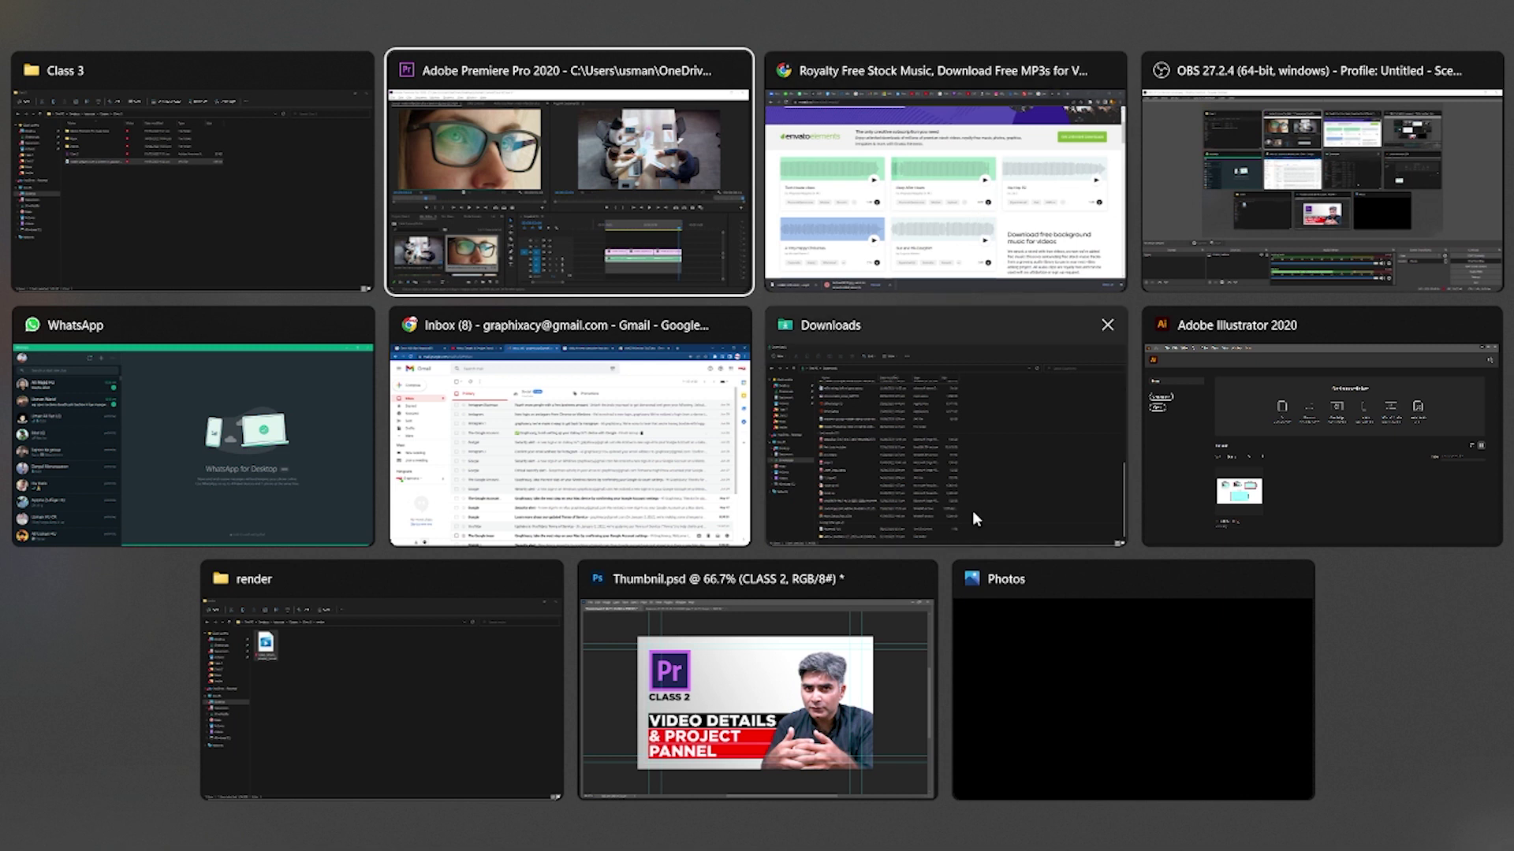
- Switch back to Premiere, move the playhead to 00:00:45:22, and open the File menu
click(523, 217)
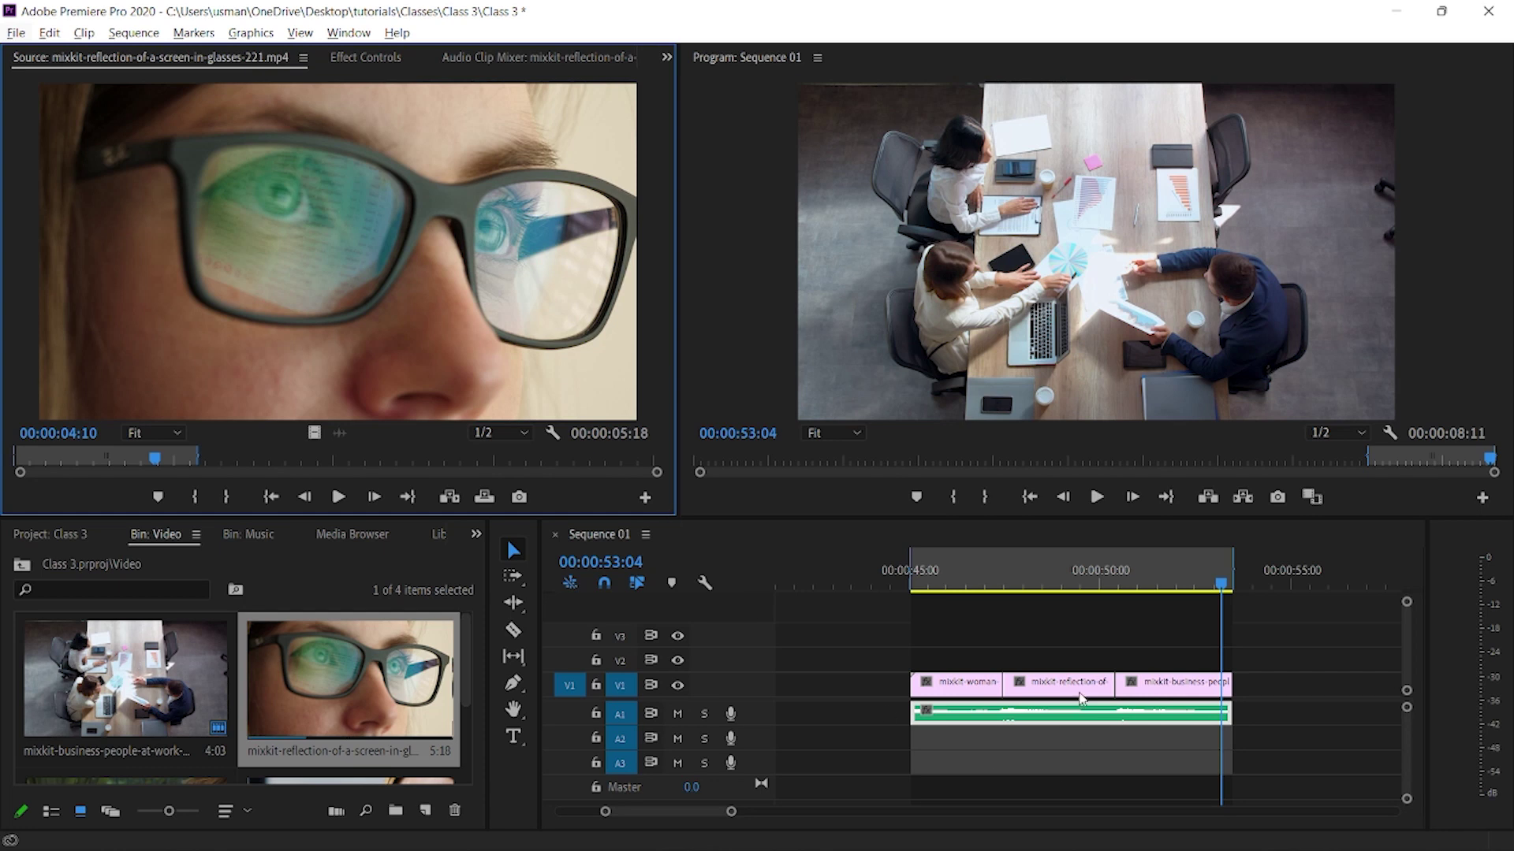
drag(953, 585, 943, 584)
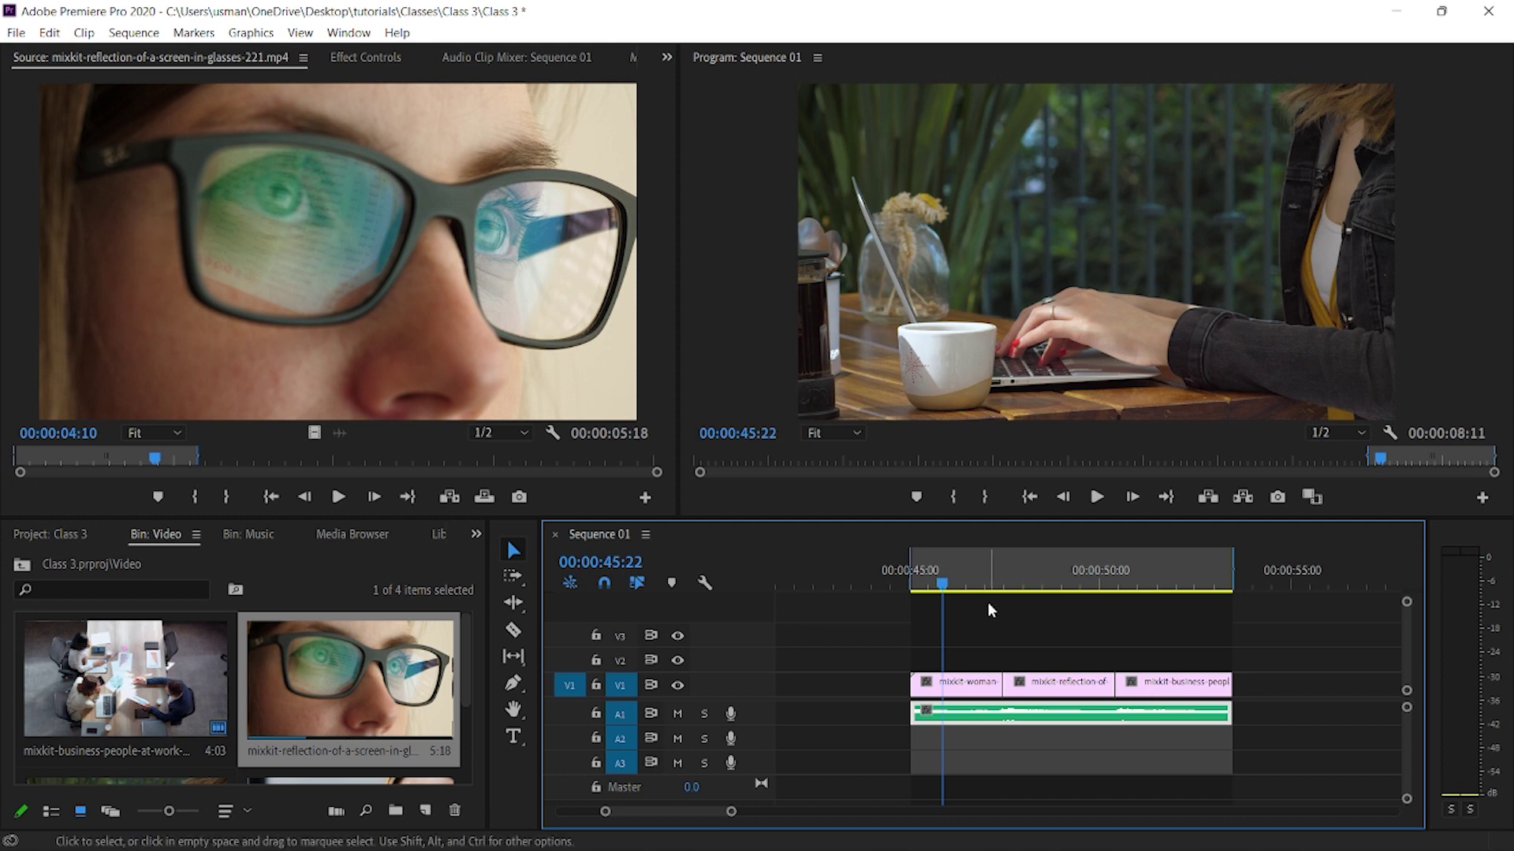
click(17, 33)
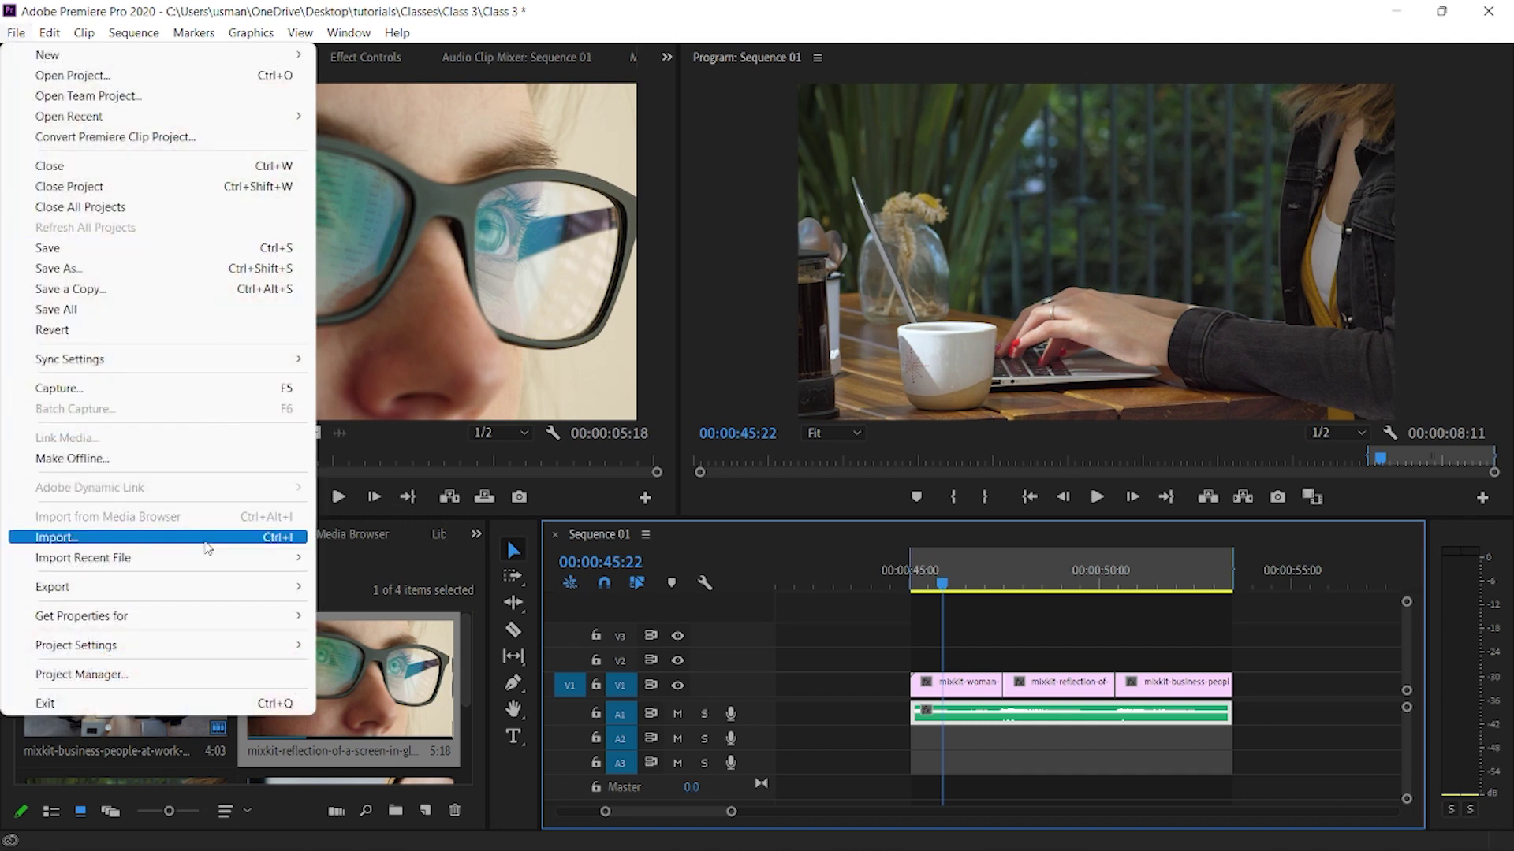
- In Export Media for Sequence 01, keep H.264 and choose the High Quality 1080p HD preset
mouse_move(294, 603)
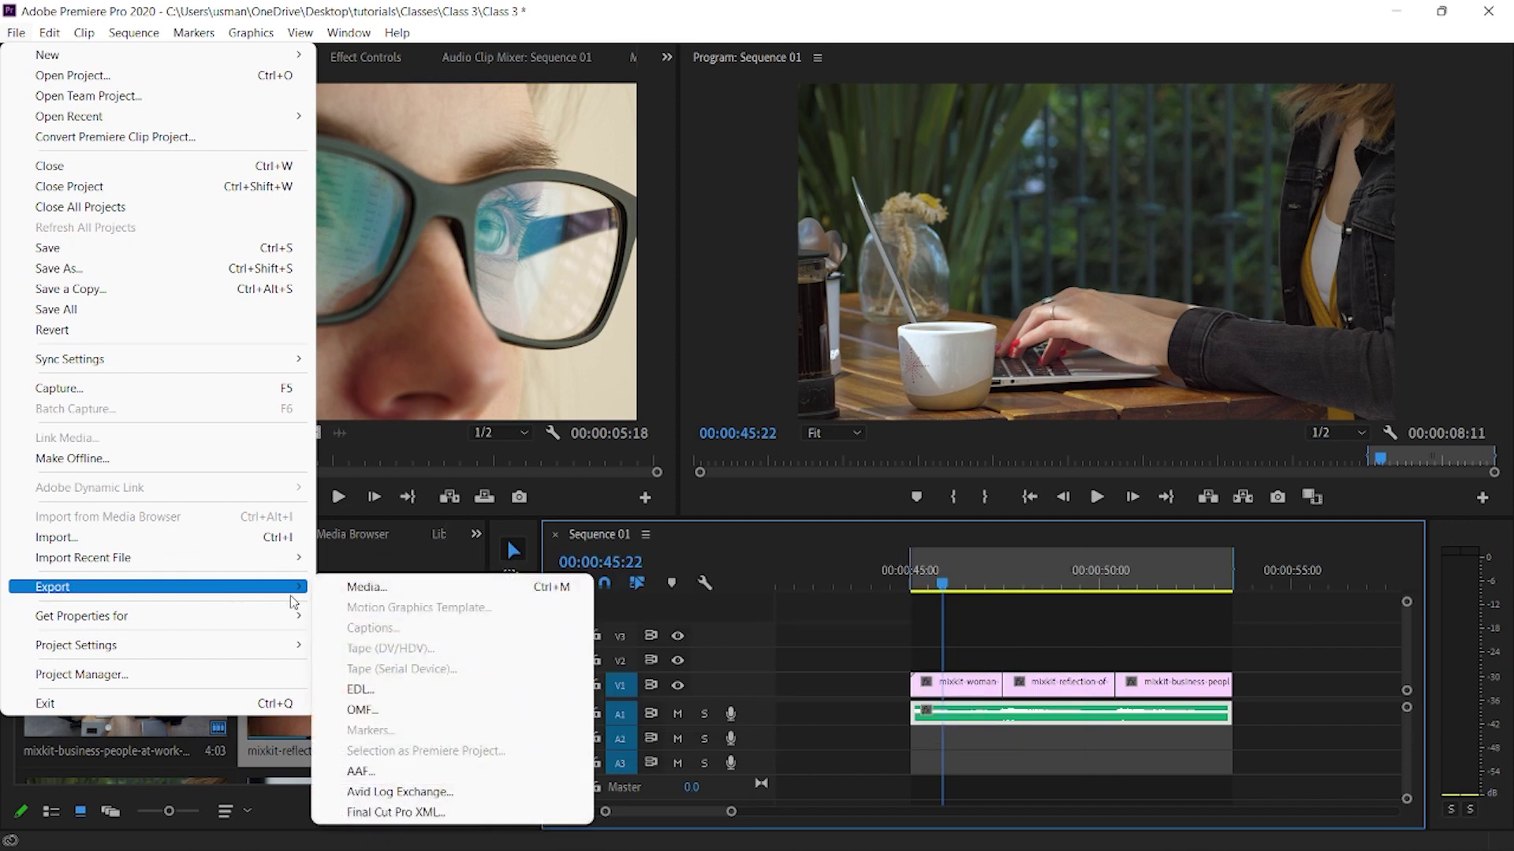
click(364, 597)
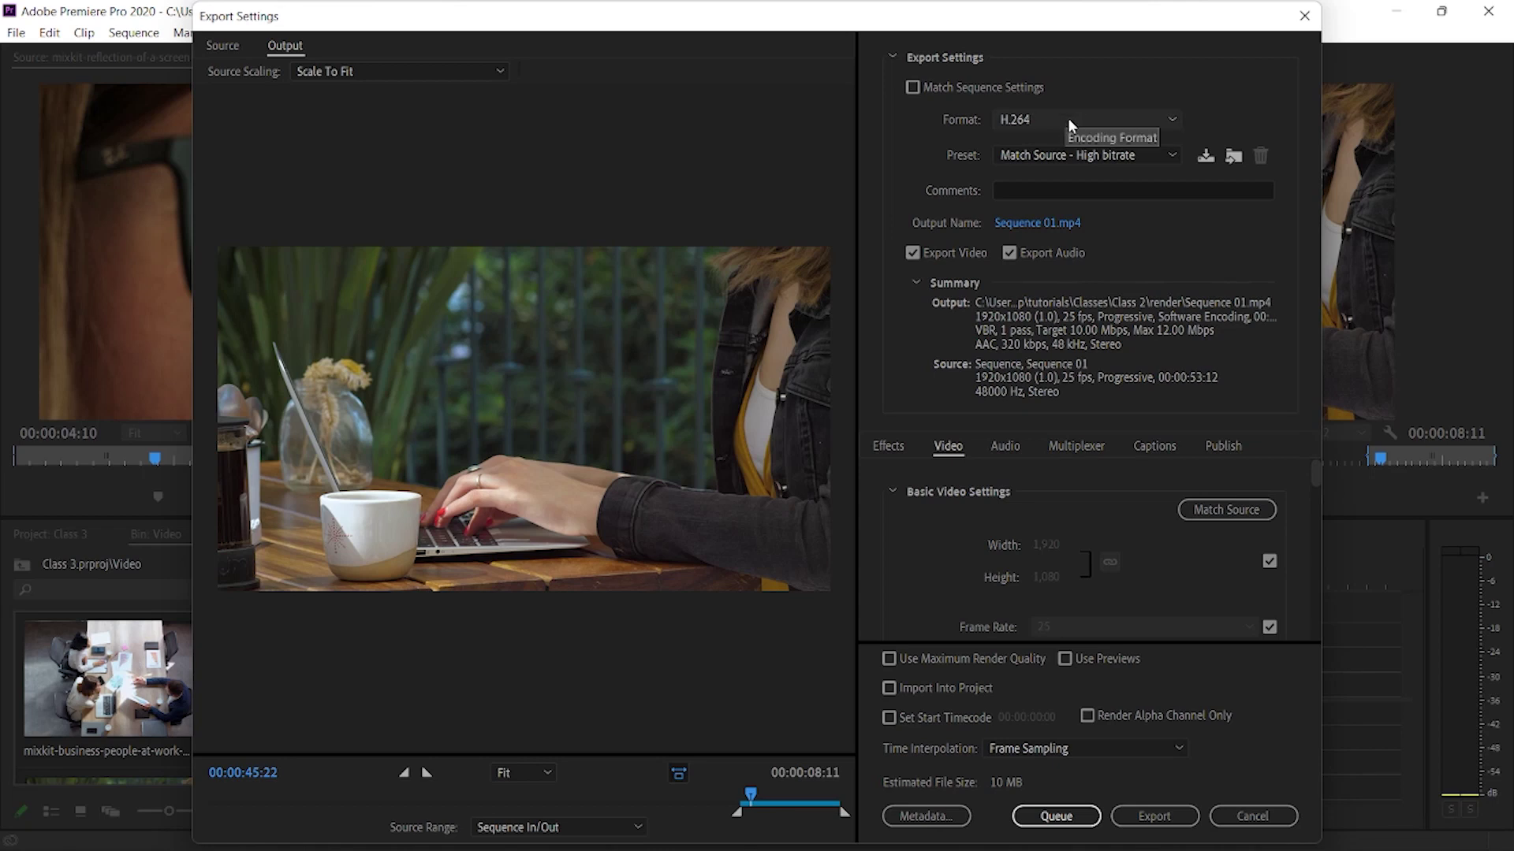
click(1070, 124)
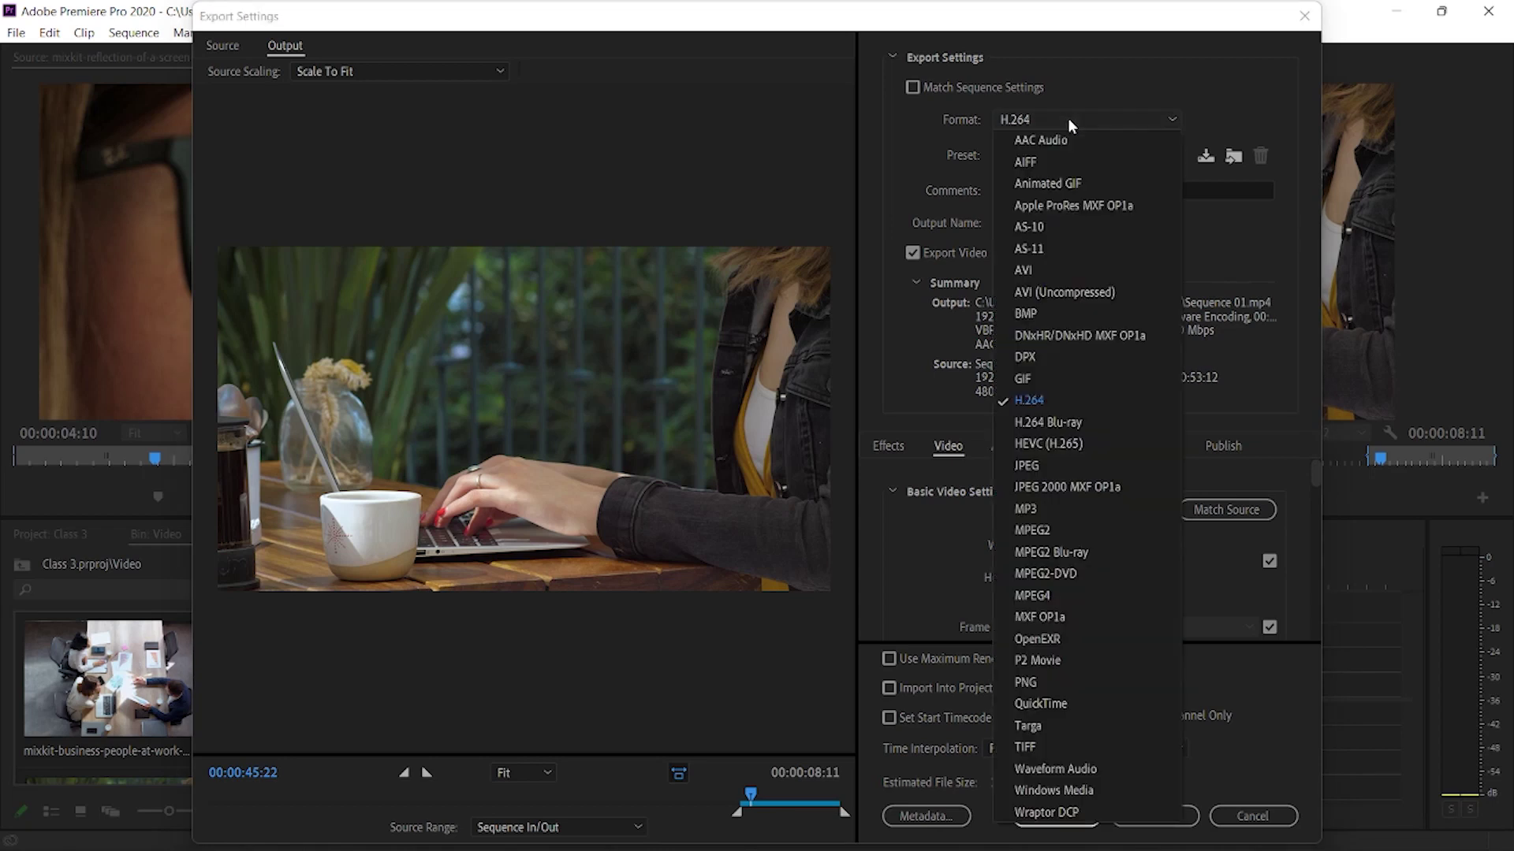
click(1068, 120)
click(1069, 120)
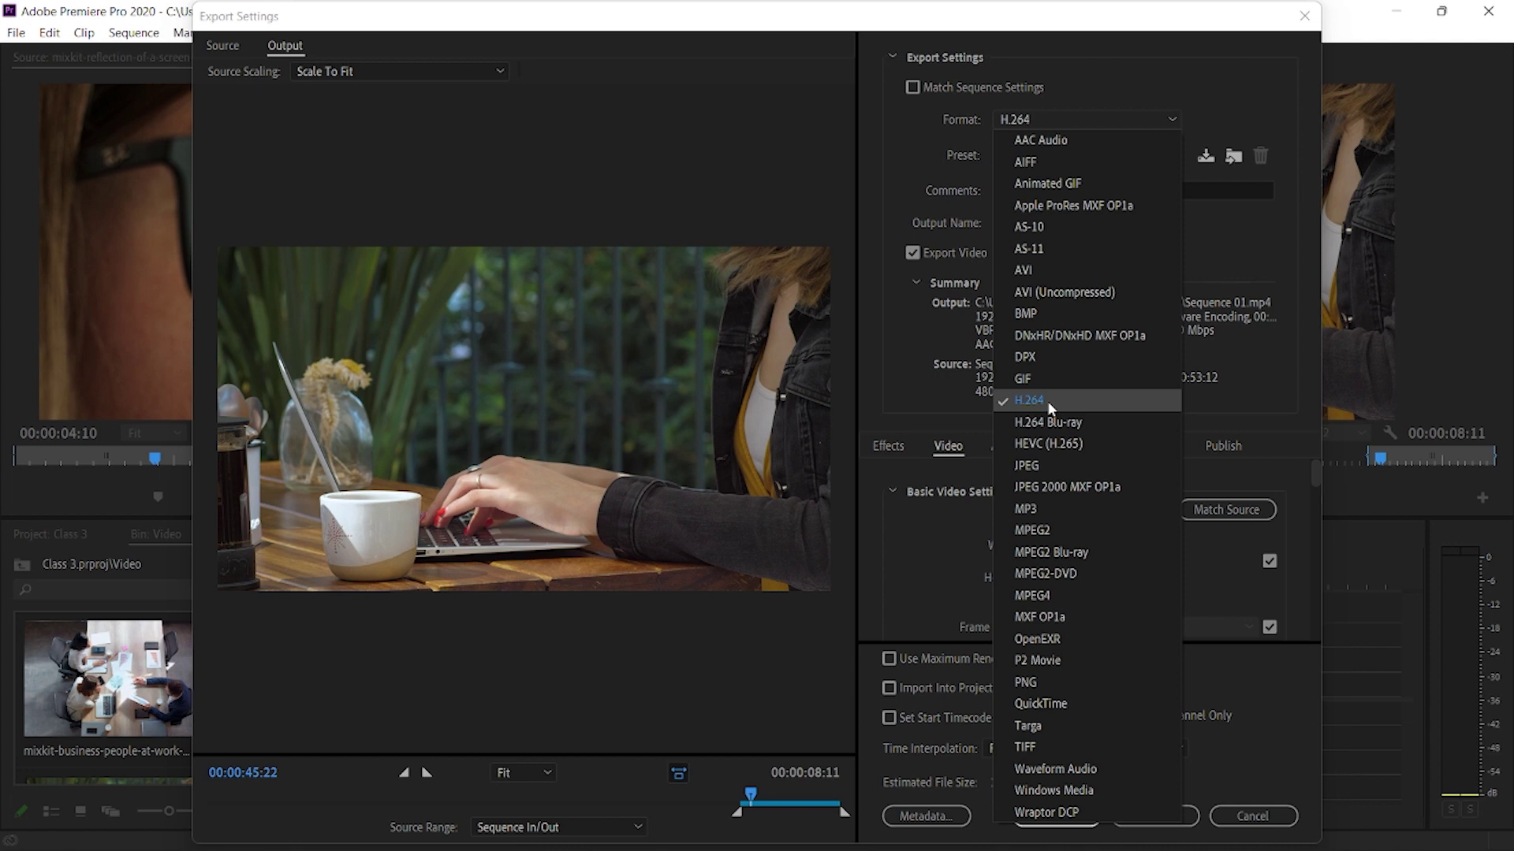
click(1048, 401)
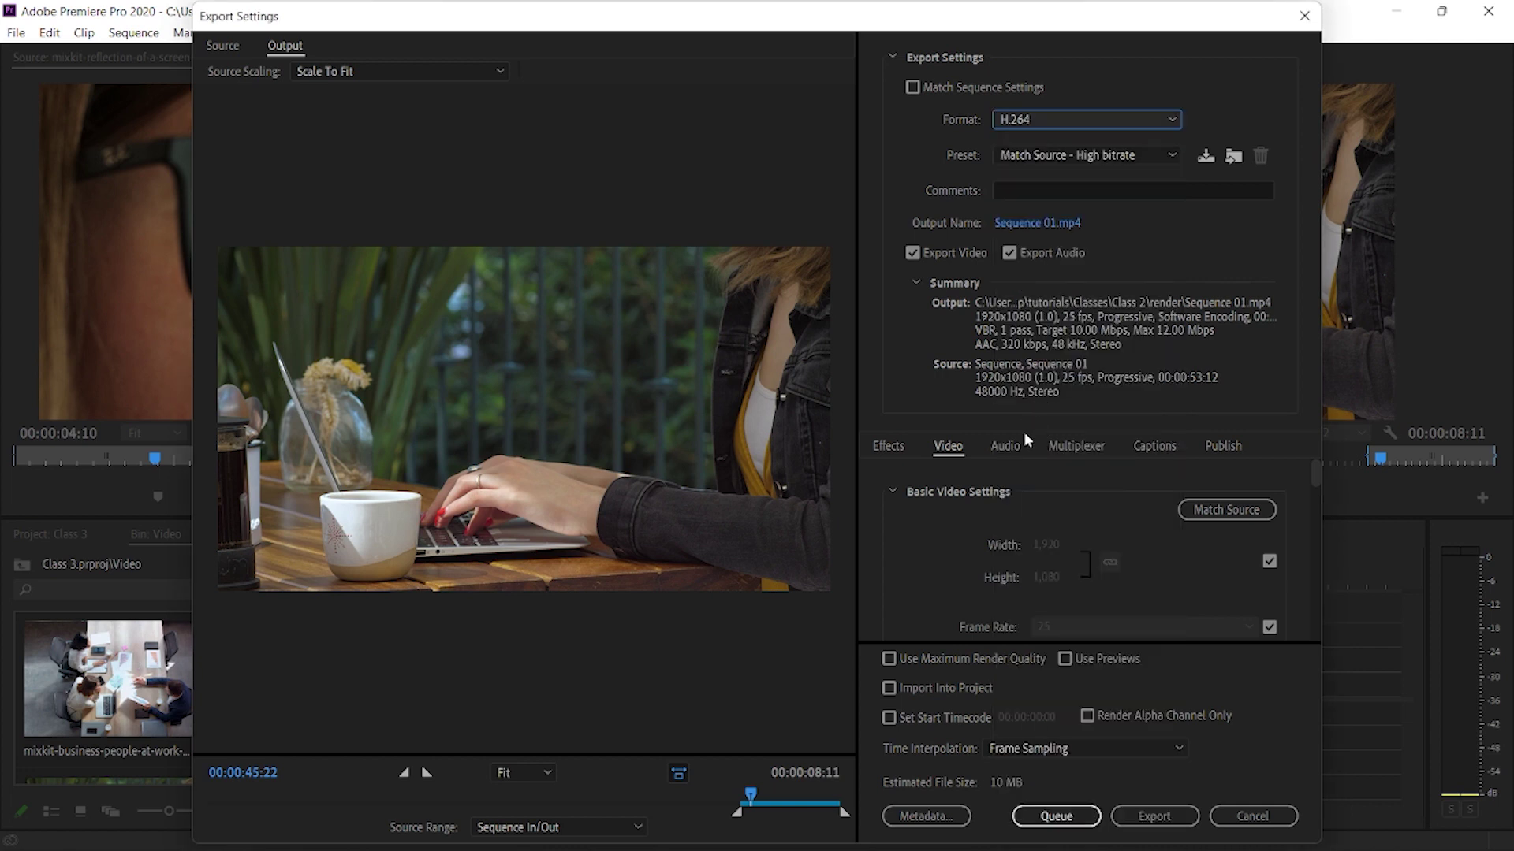
click(1091, 153)
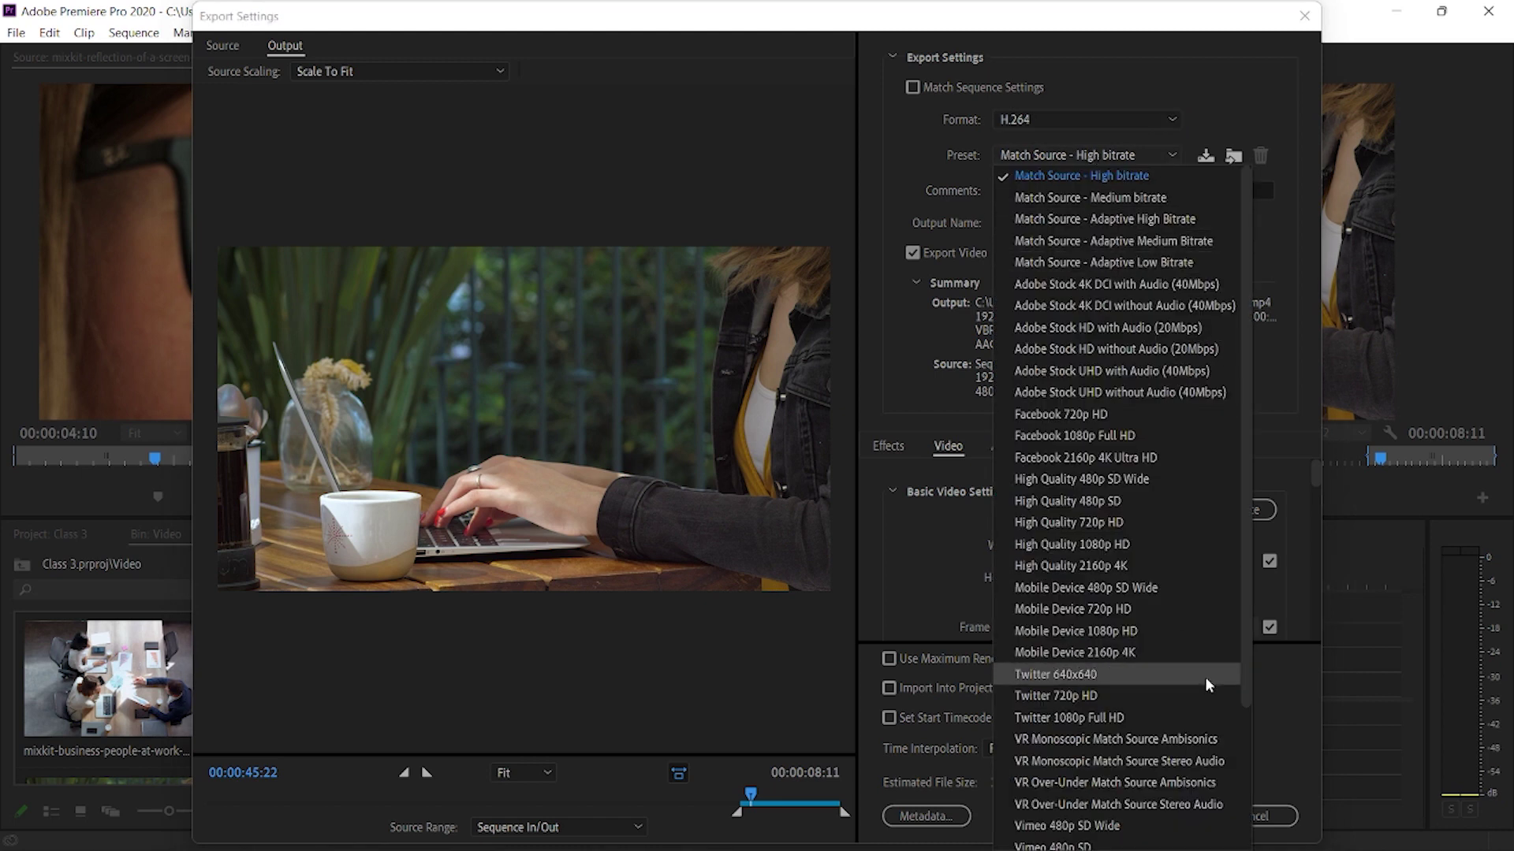
drag(1249, 552, 1274, 286)
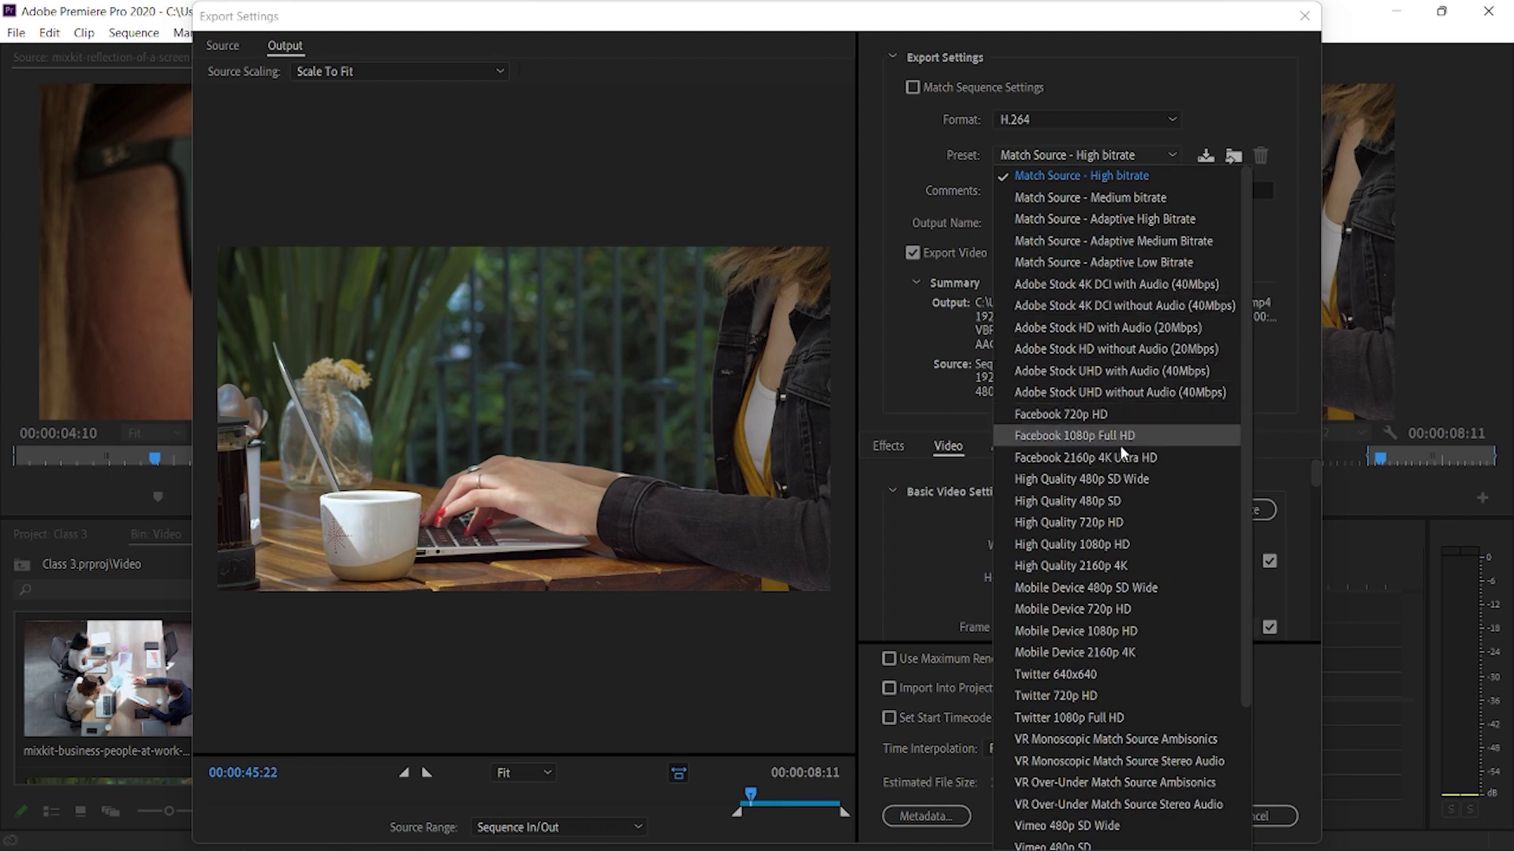
click(1126, 545)
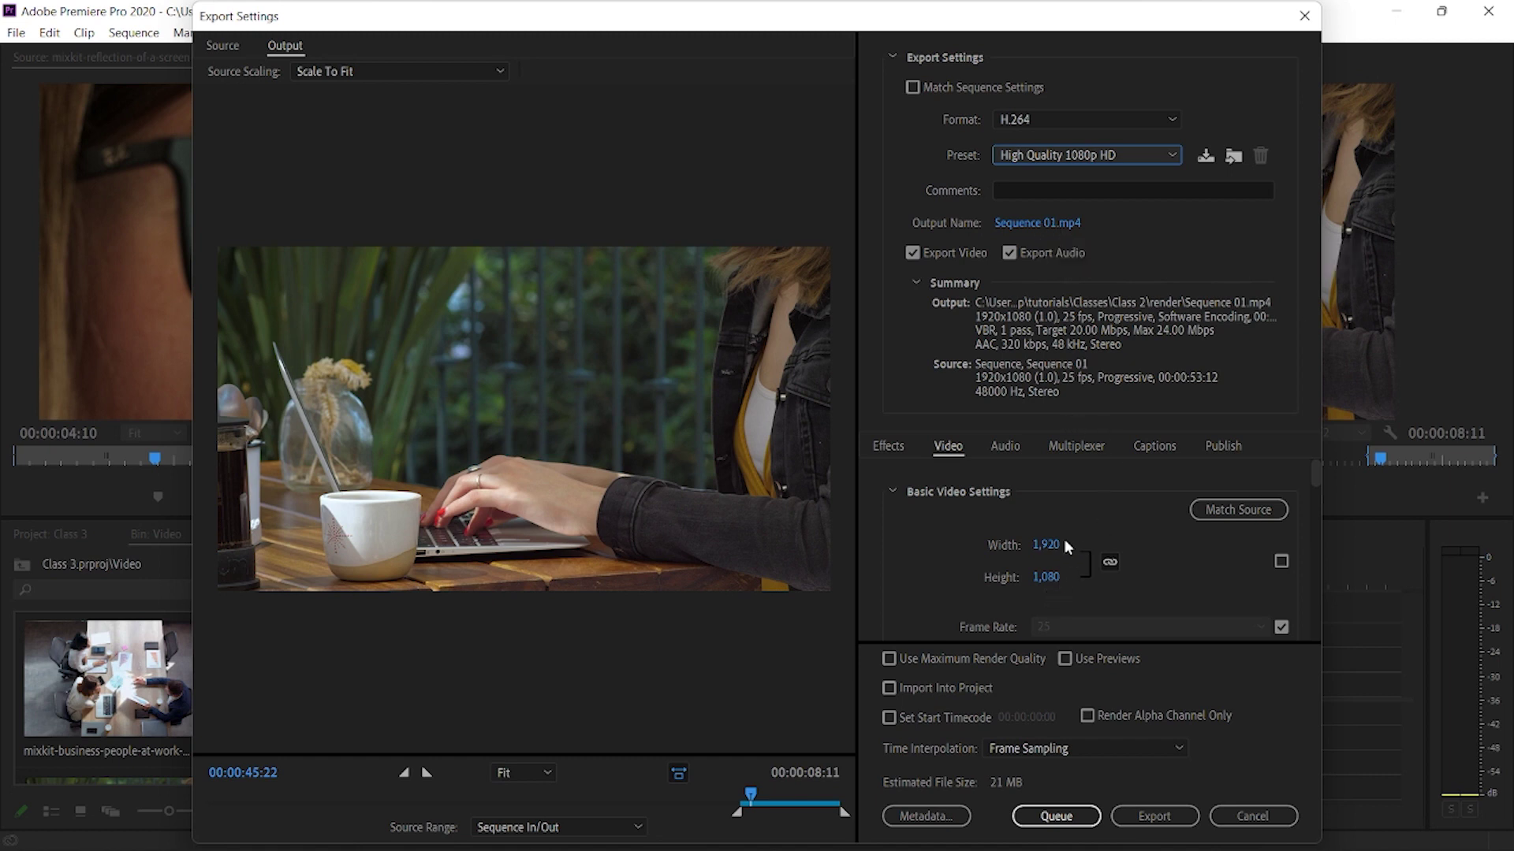
- Open the output location dialog and navigate up to the Class 3 folder
click(1049, 225)
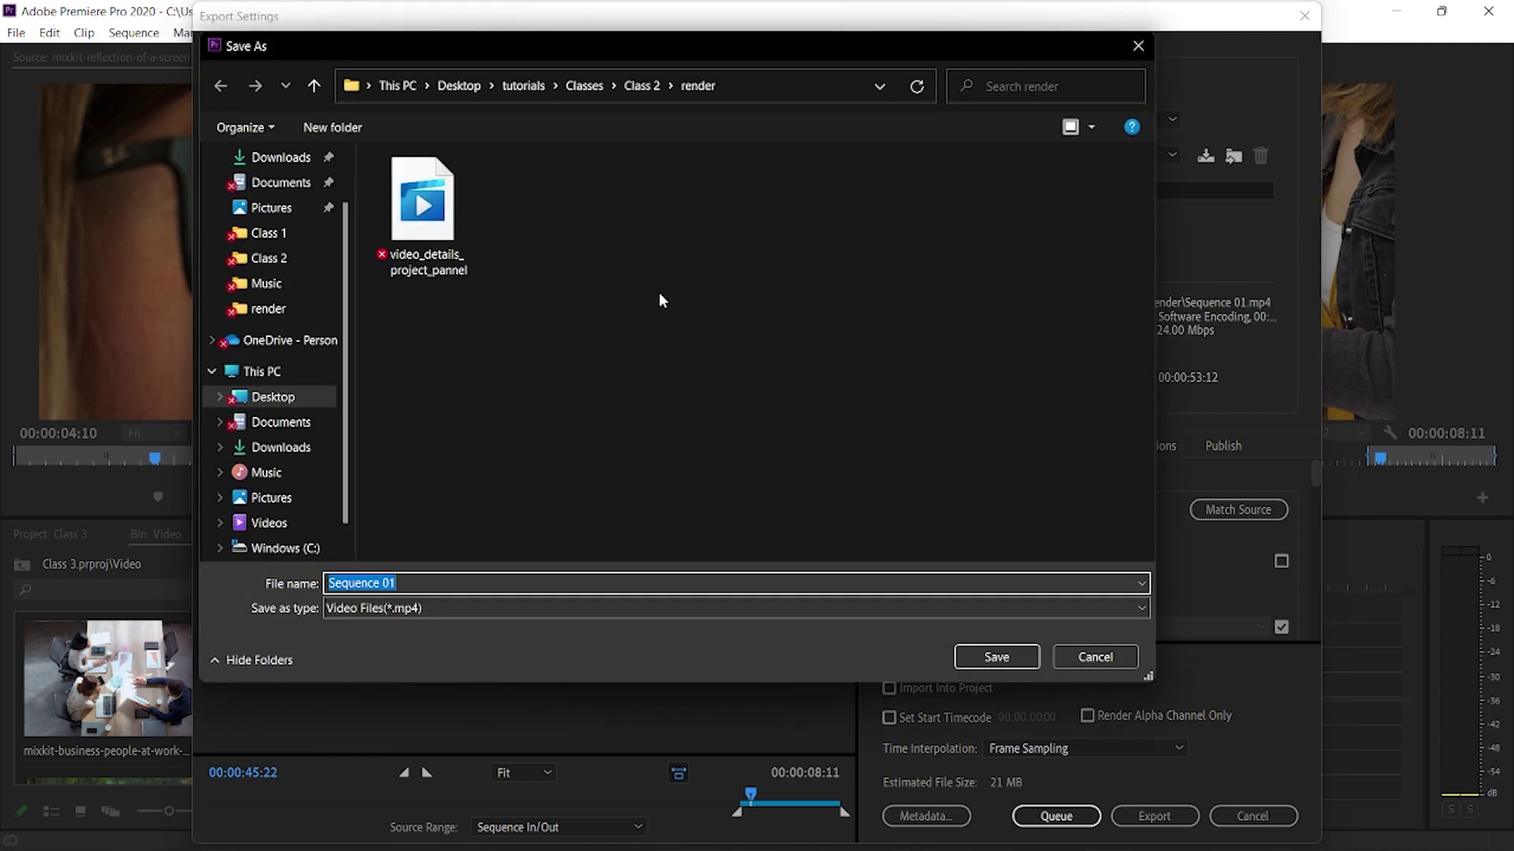
click(642, 85)
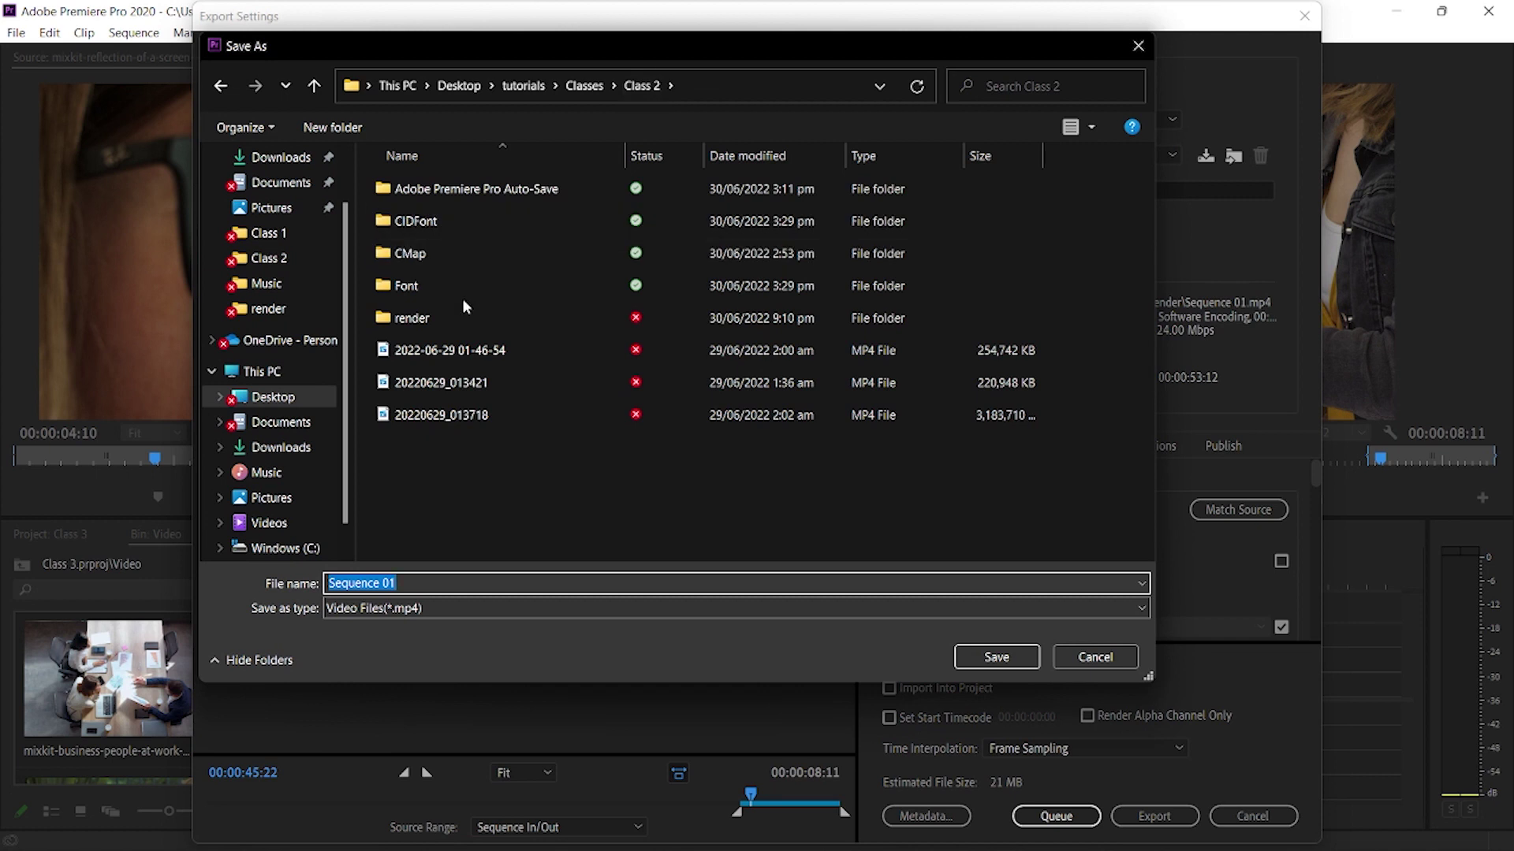
click(591, 95)
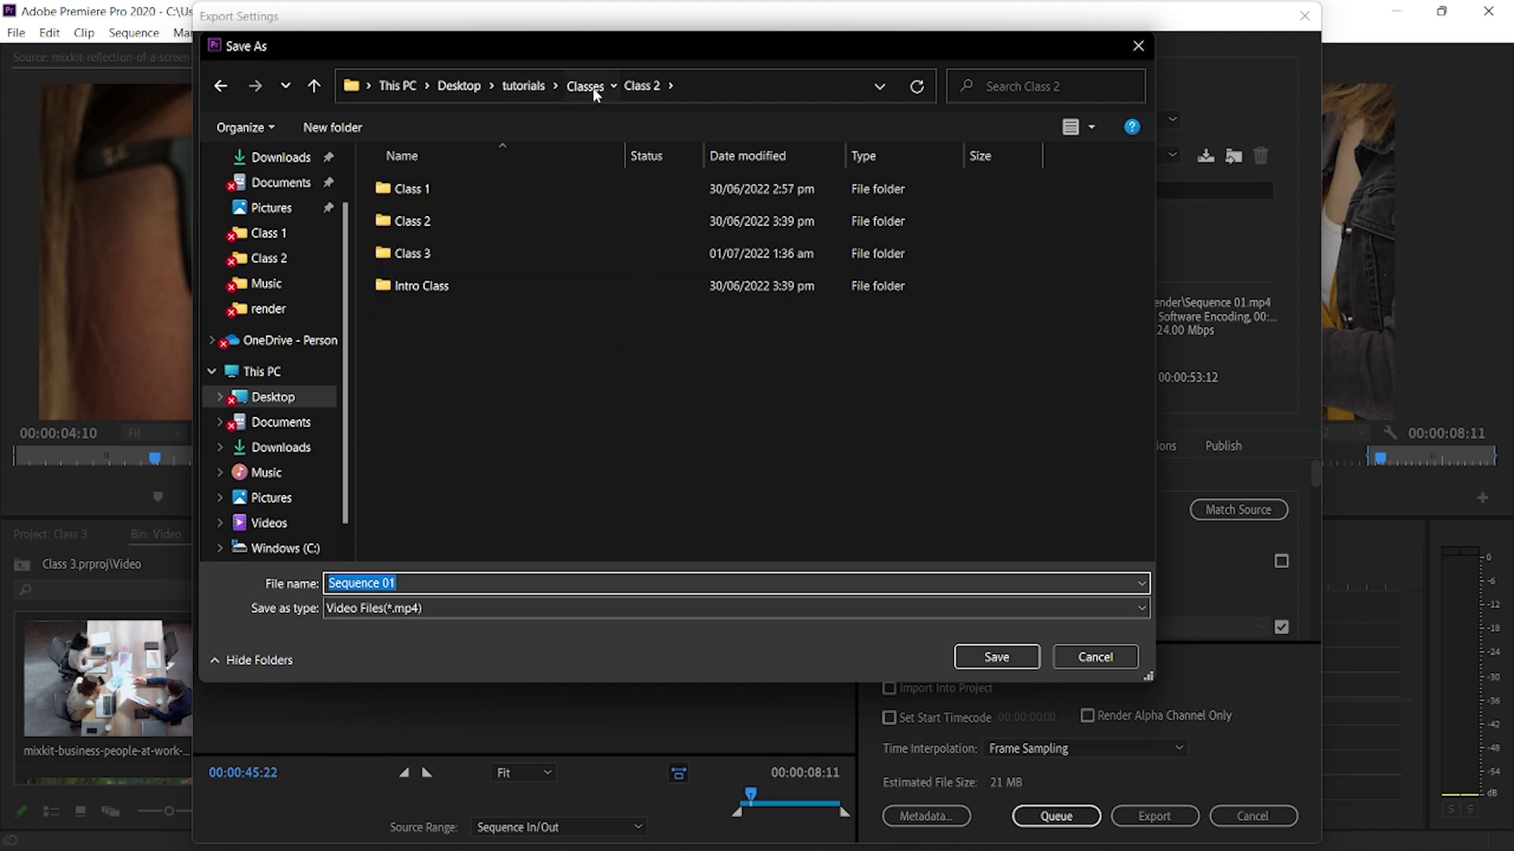
click(447, 260)
double_click(447, 261)
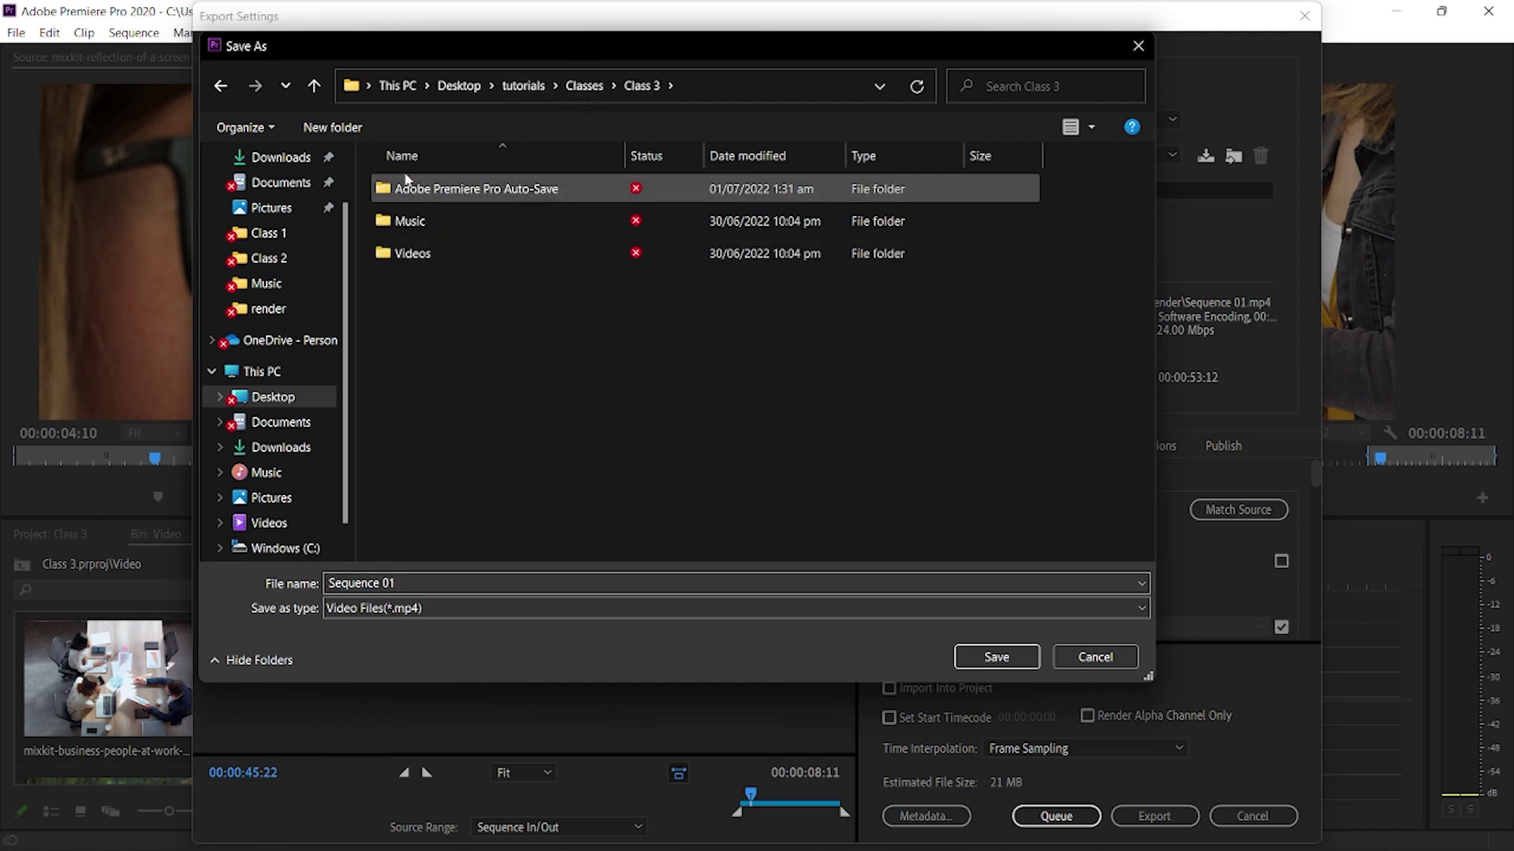
- Create and open a new Render folder, then replace the file name with 'Bussiness video'
click(349, 128)
text(Render)
key(Return)
key(Return)
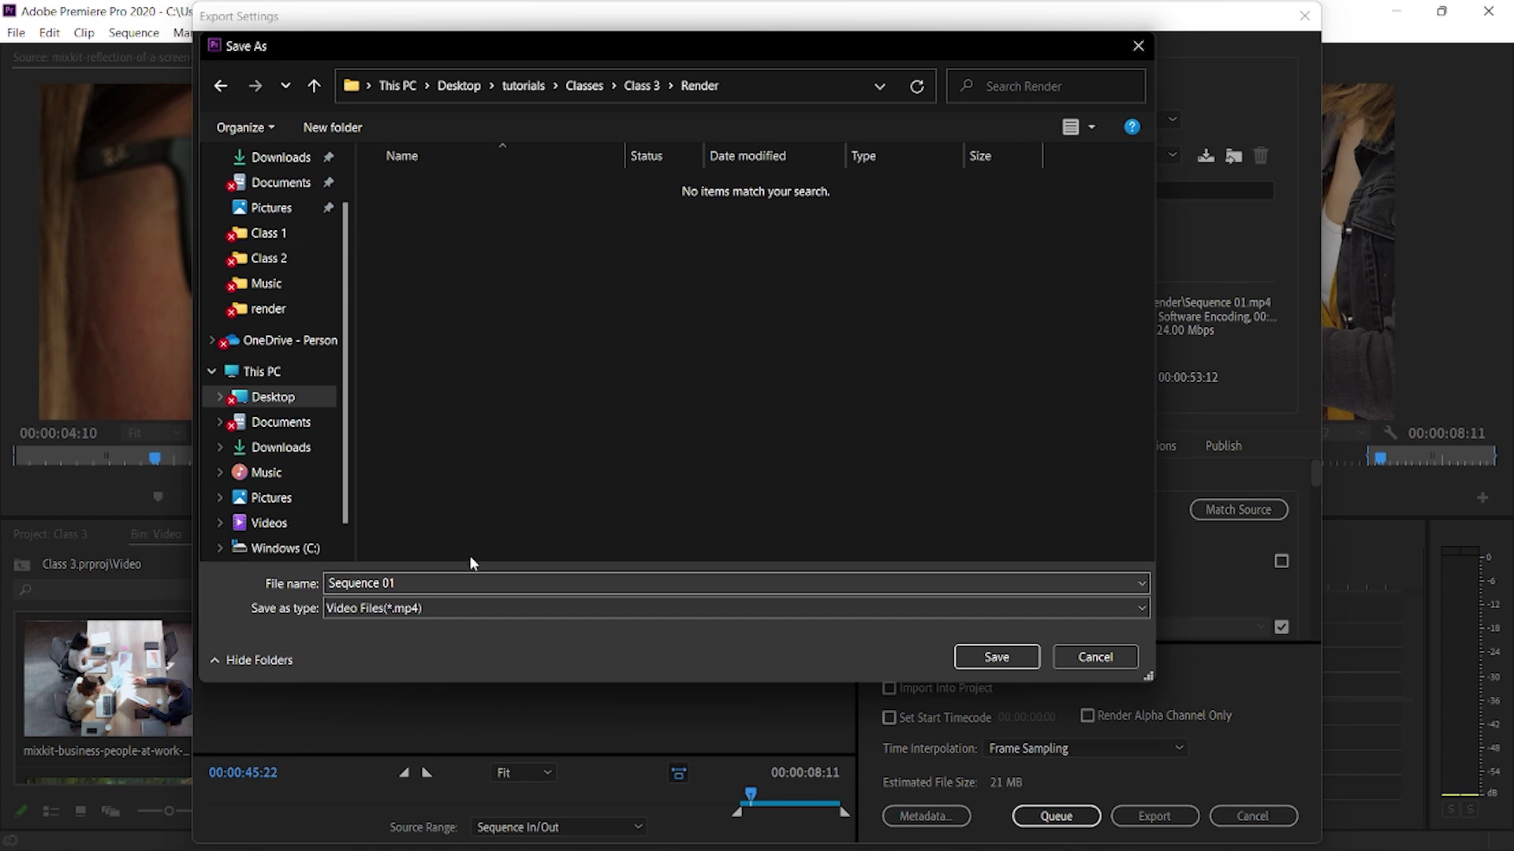
double_click(482, 582)
key(ctrl+a)
text(B)
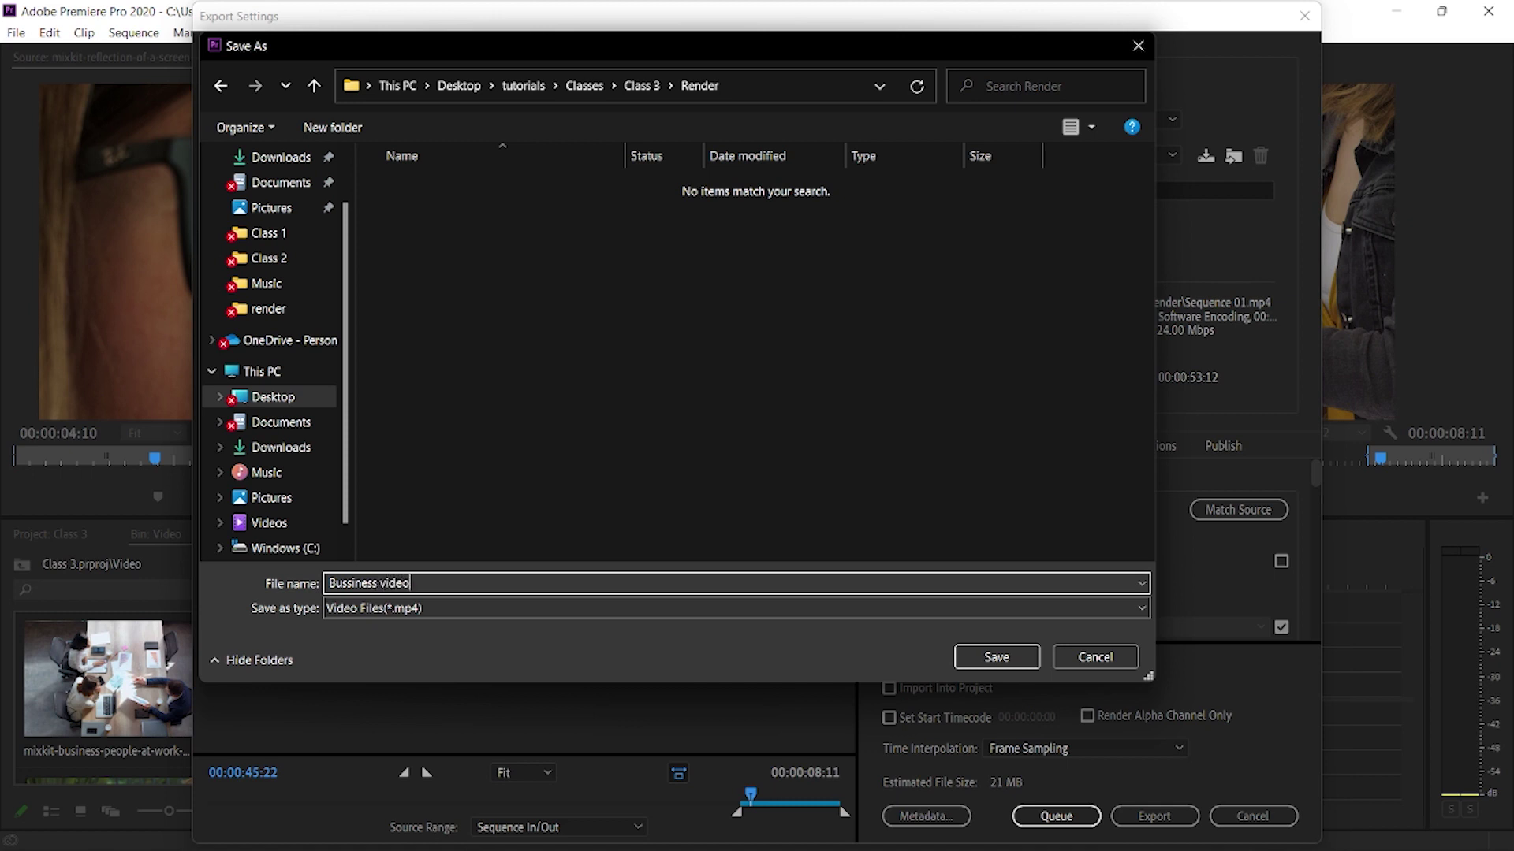
- Save the output as Bussiness video in Class 3\Render and start the export
click(994, 656)
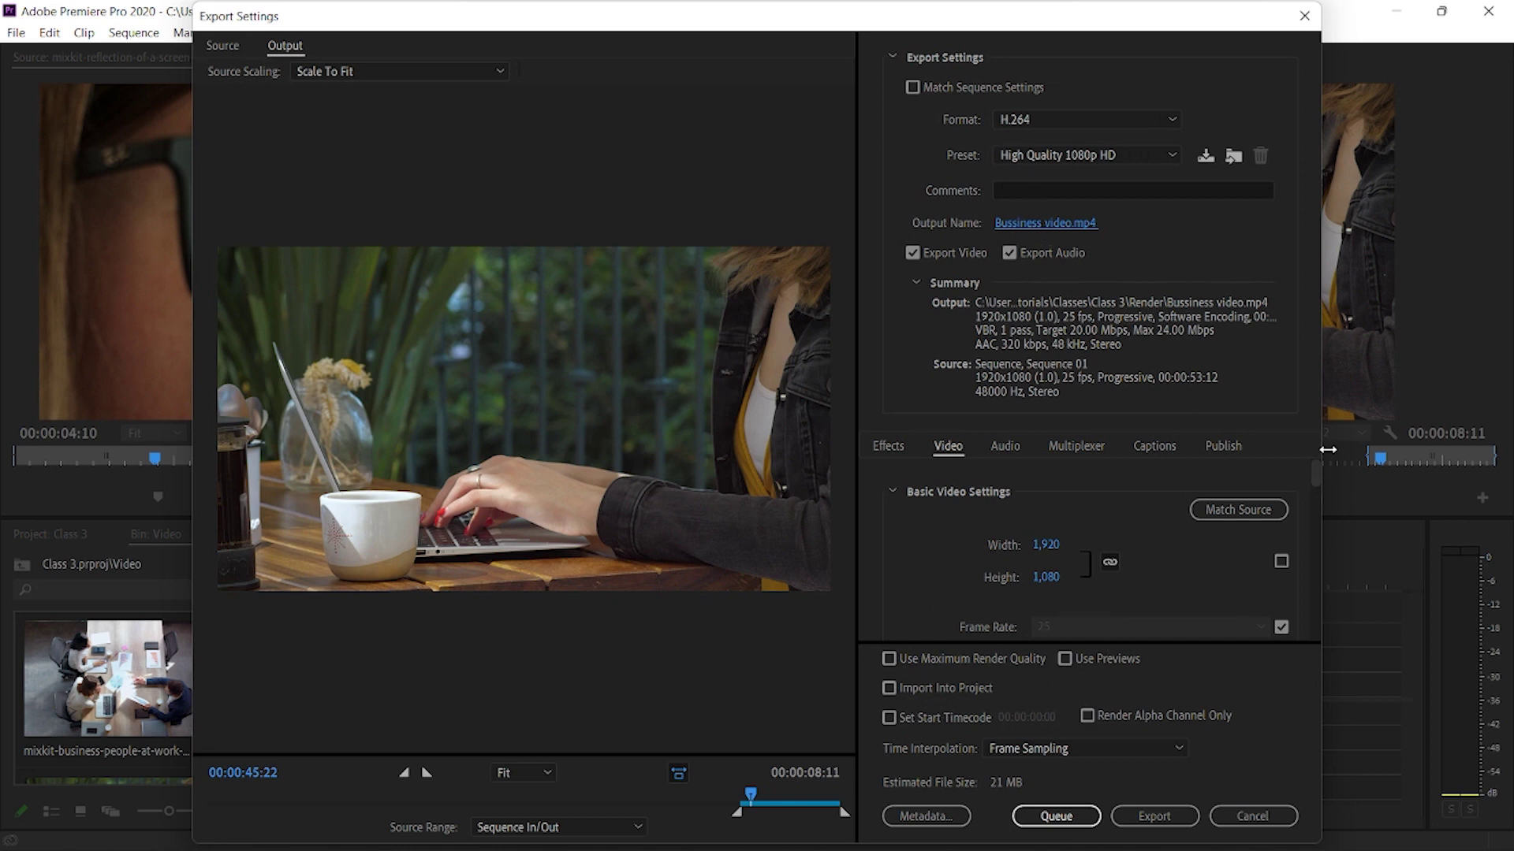
drag(1315, 473, 1312, 621)
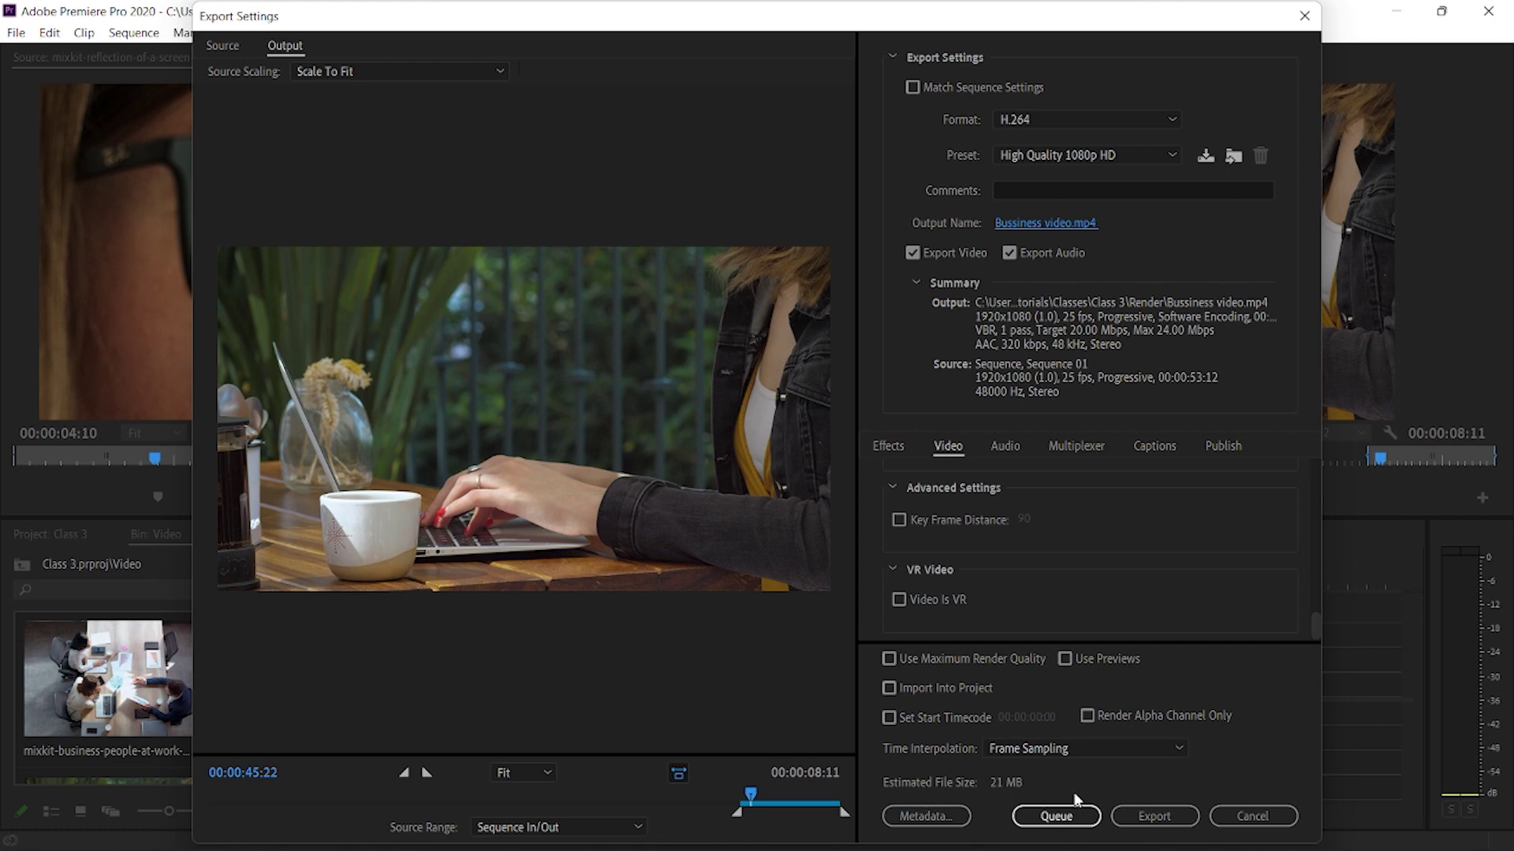
click(1145, 822)
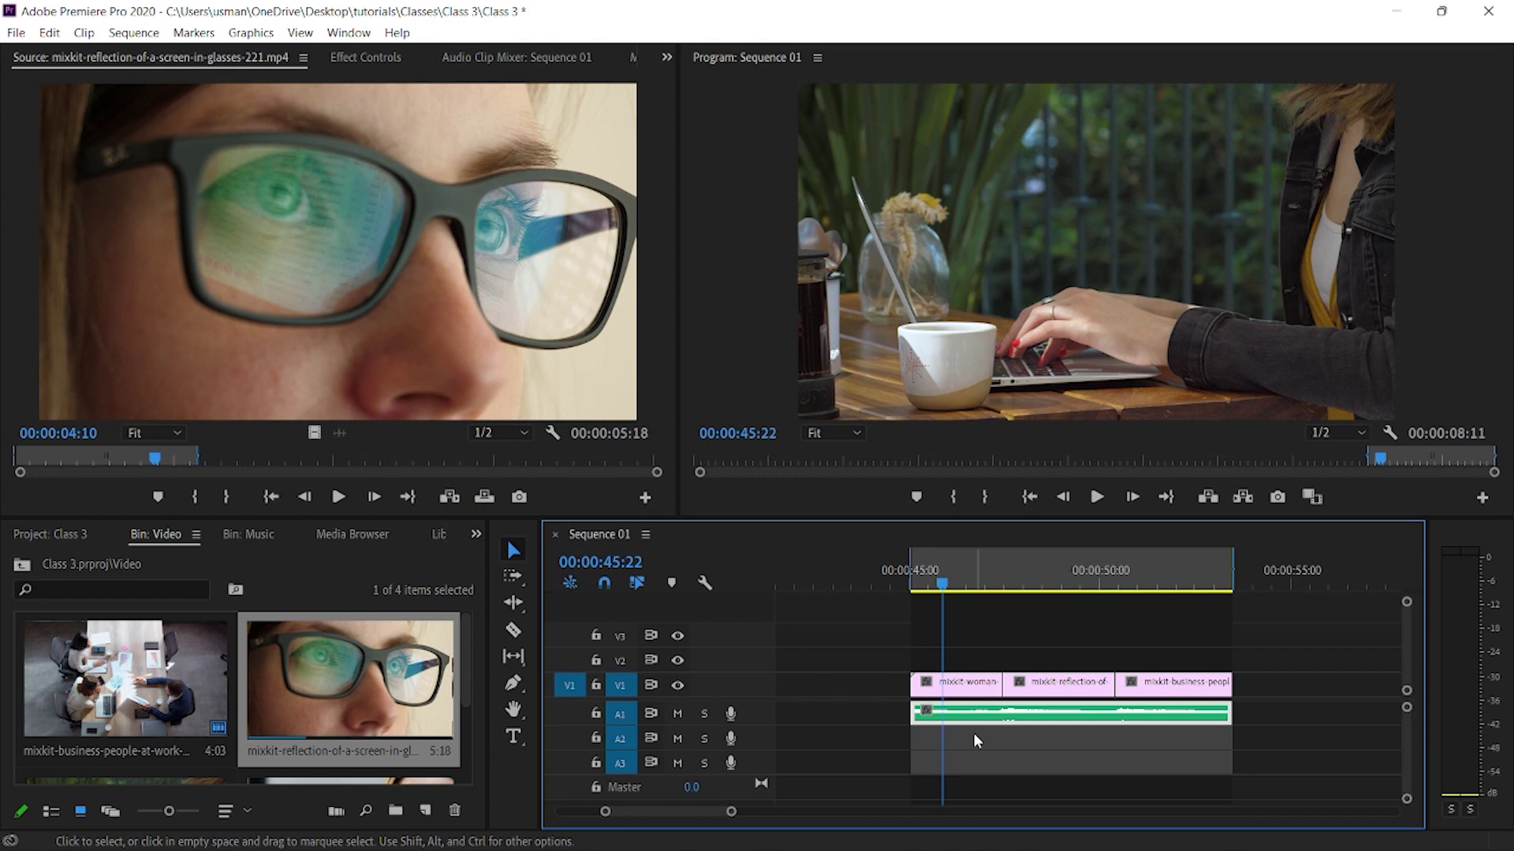
- Bring the Class 3 File Explorer window forward and open its Render folder
mouse_move(826, 849)
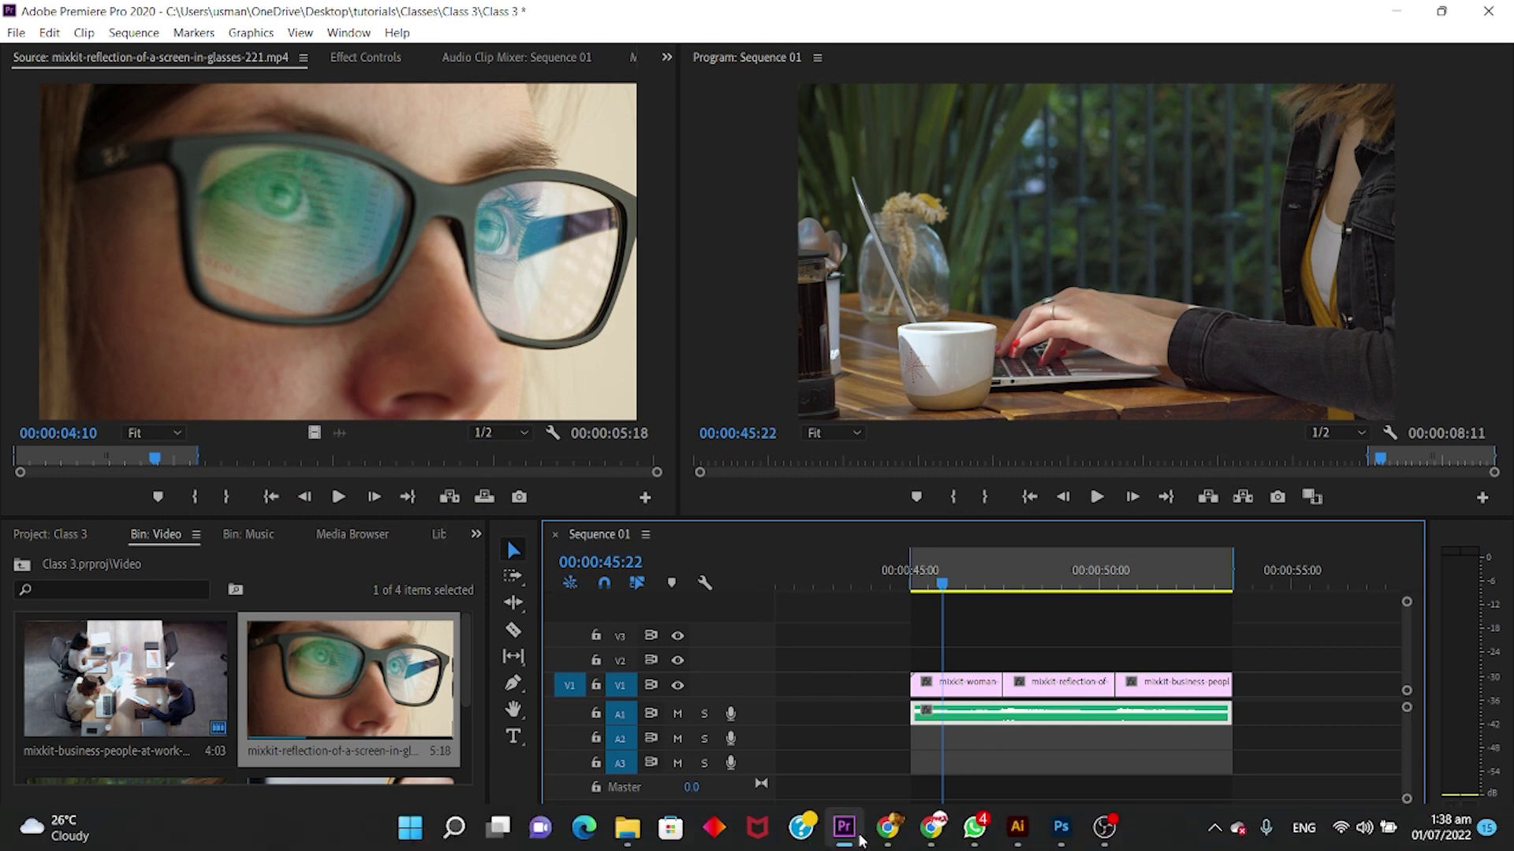
mouse_move(627, 827)
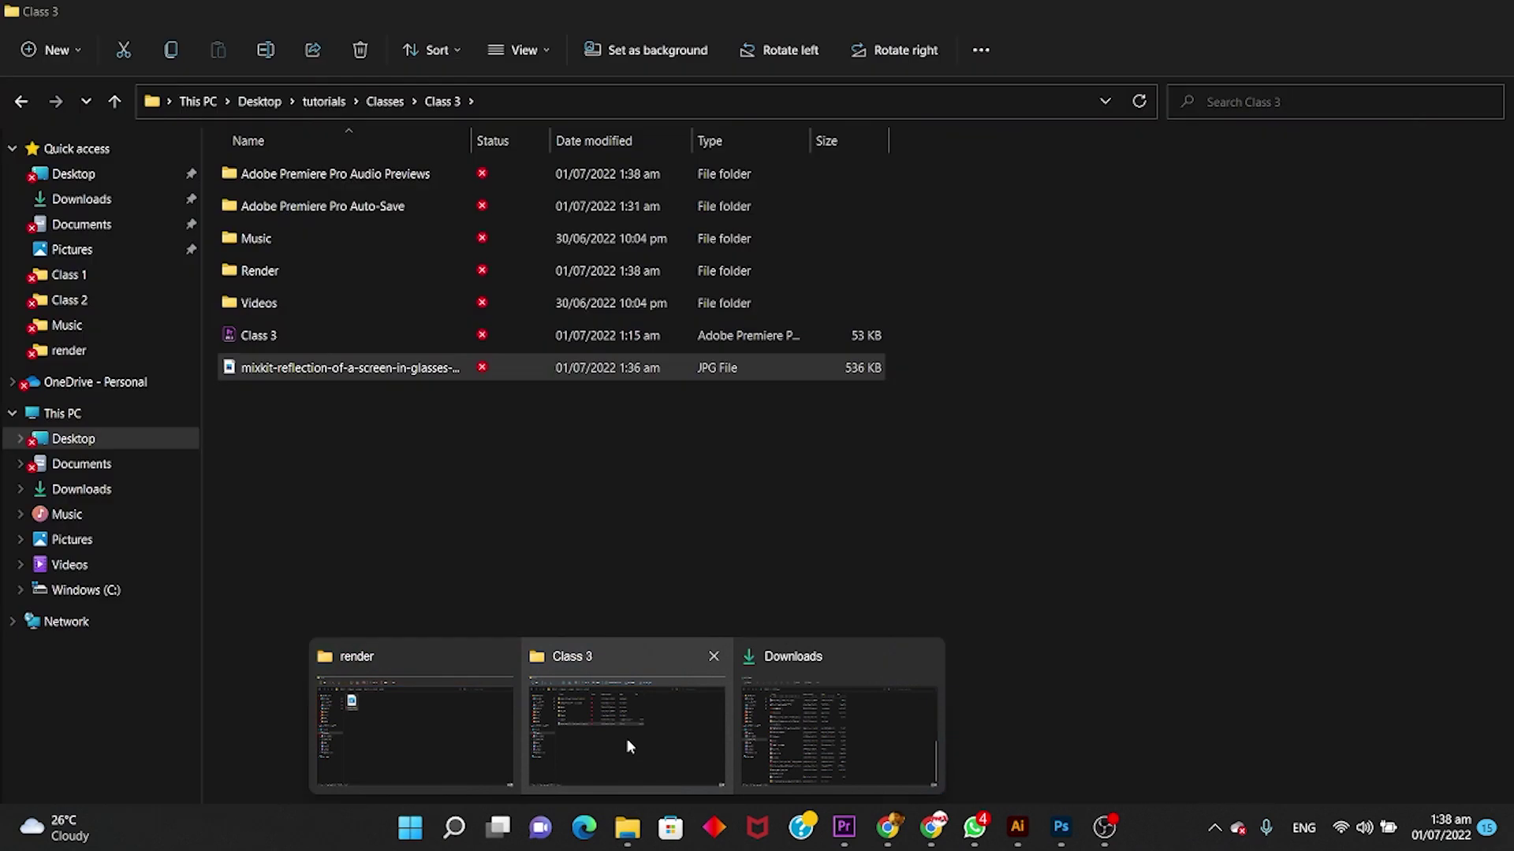
click(627, 738)
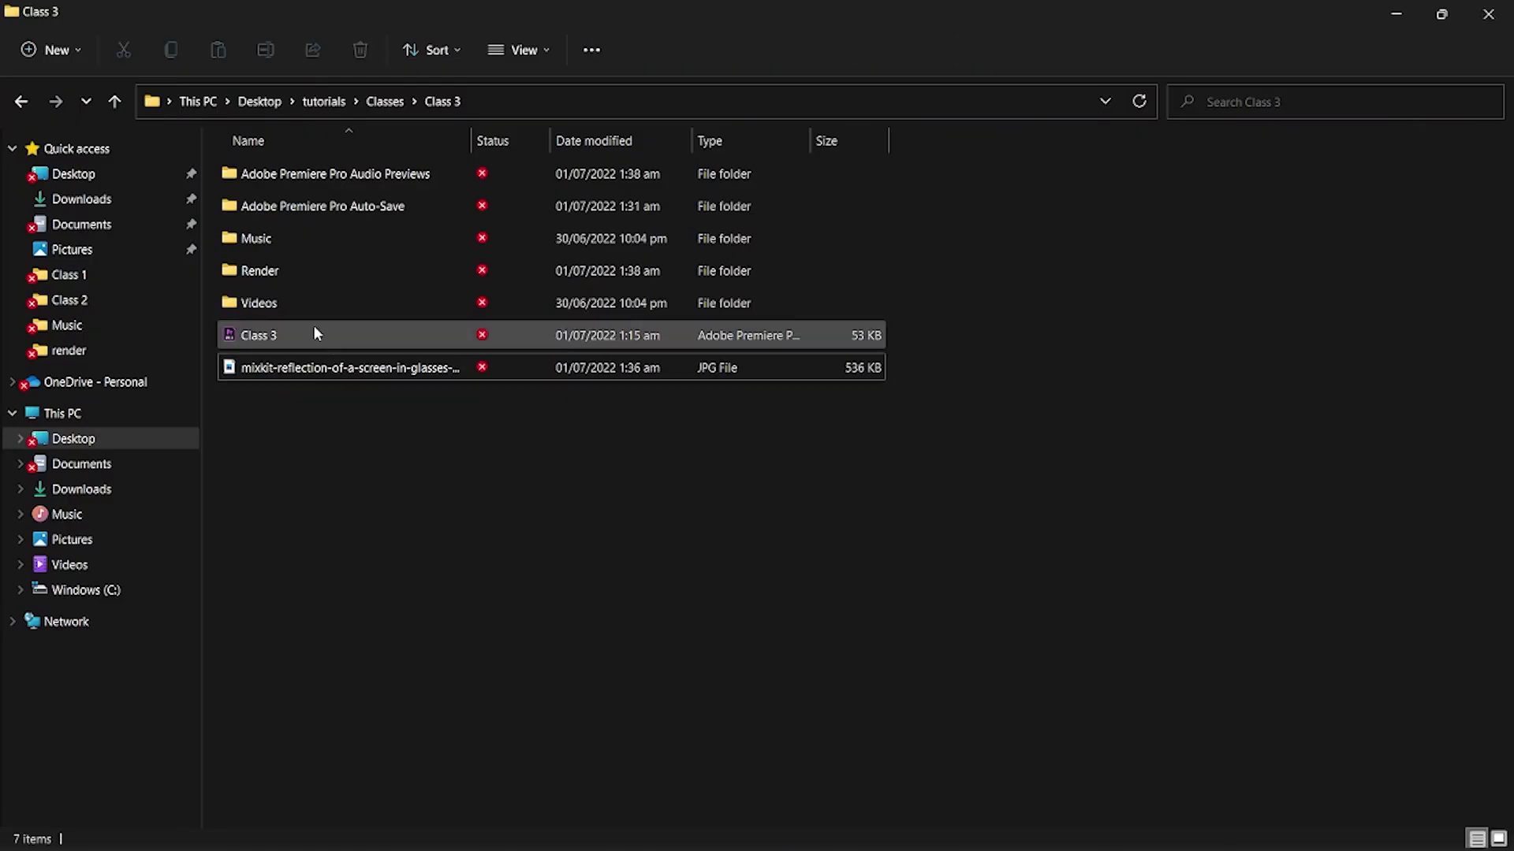
double_click(260, 270)
- Play Bussiness video.mp4 from the Render folder in the media player
click(286, 207)
double_click(286, 207)
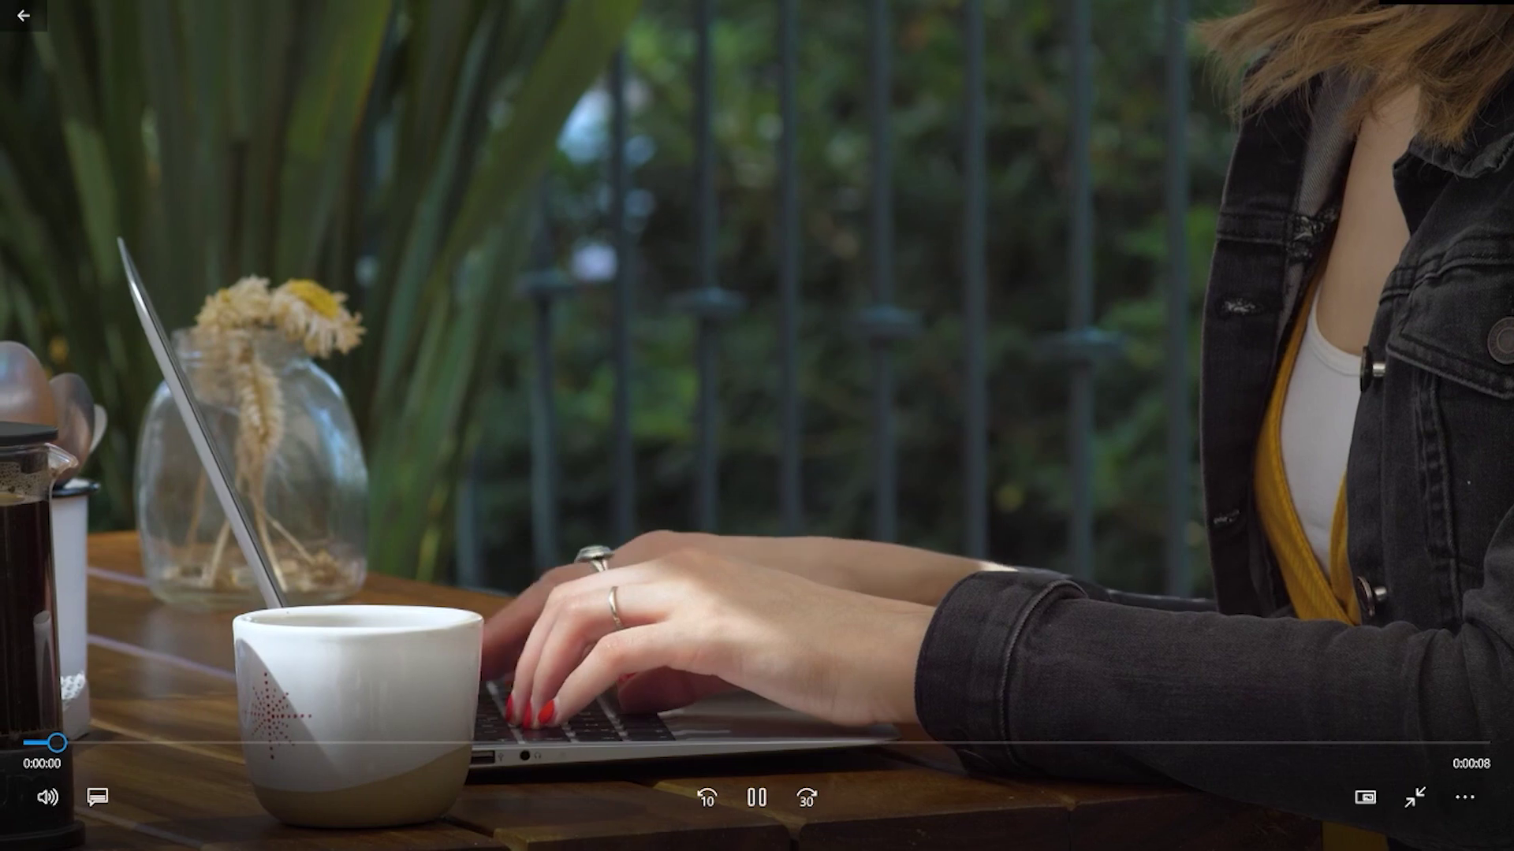